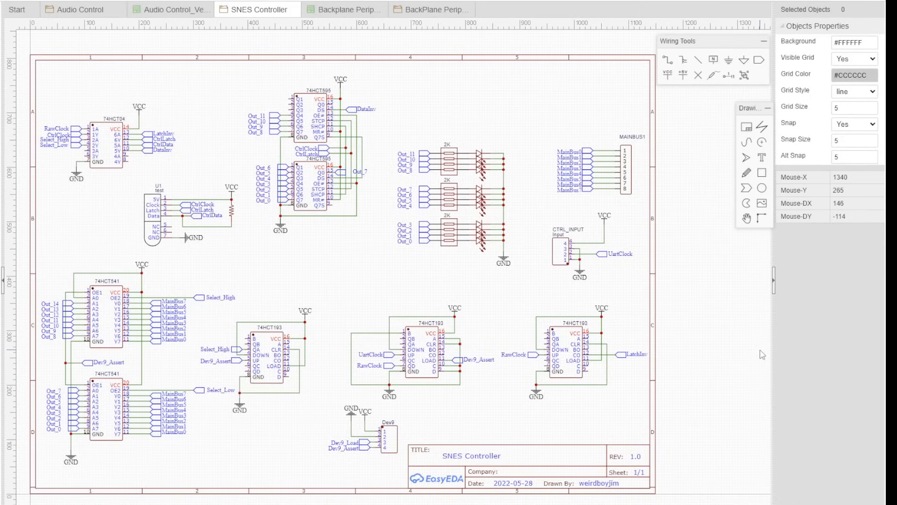
# Paste the decoupling capacitor bank with its VCC and GND symbols above the 2K resistor networks and save the schematic.
pyautogui.hotkey('ctrl', 'v')
pyautogui.click(400, 86)
pyautogui.click(756, 333)
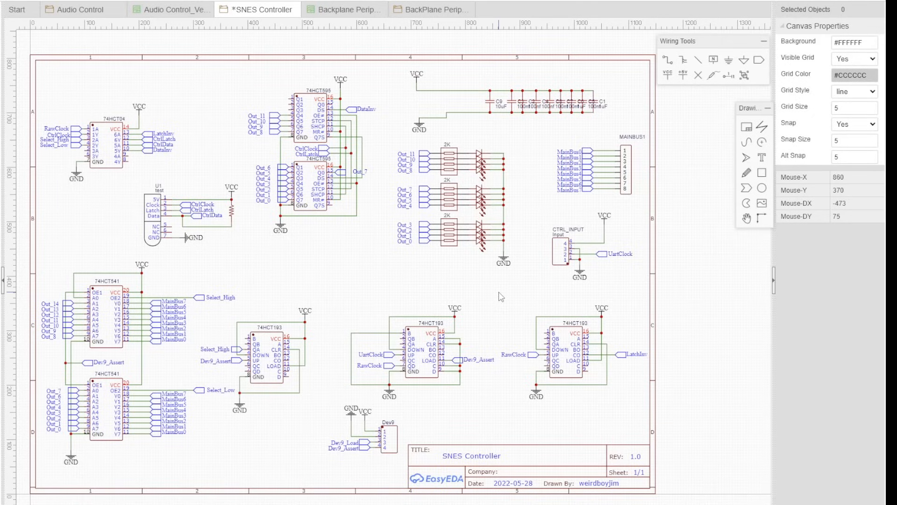
pyautogui.hotkey('ctrl', 's')
# In the backplane peripheral PCB, copy the tall silkscreen module outline by its lower corner and paste it between the two edge connectors.
pyautogui.click(344, 9)
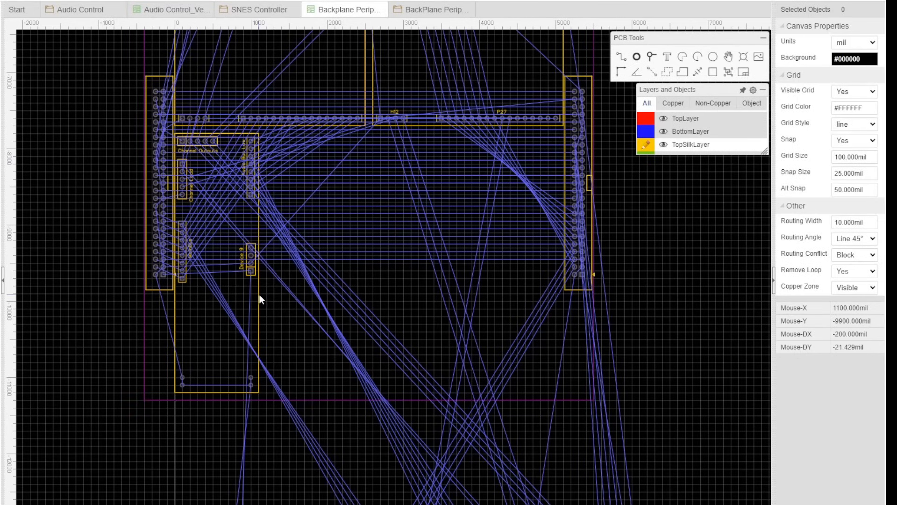
pyautogui.click(192, 392)
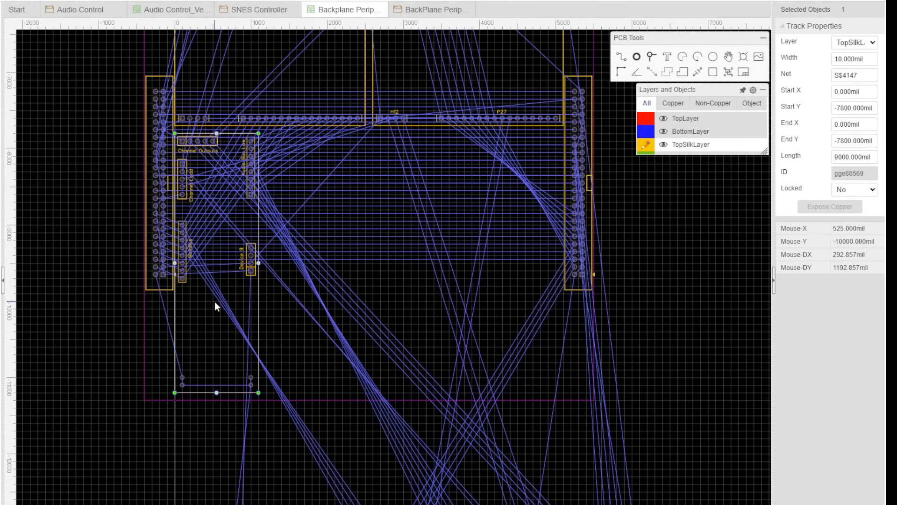
pyautogui.hotkey('ctrl', 'shift', 'c')
pyautogui.click(259, 393)
pyautogui.hotkey('ctrl', 'v')
pyautogui.moveTo(384, 339); pyautogui.dragTo(323, 413, button='right')
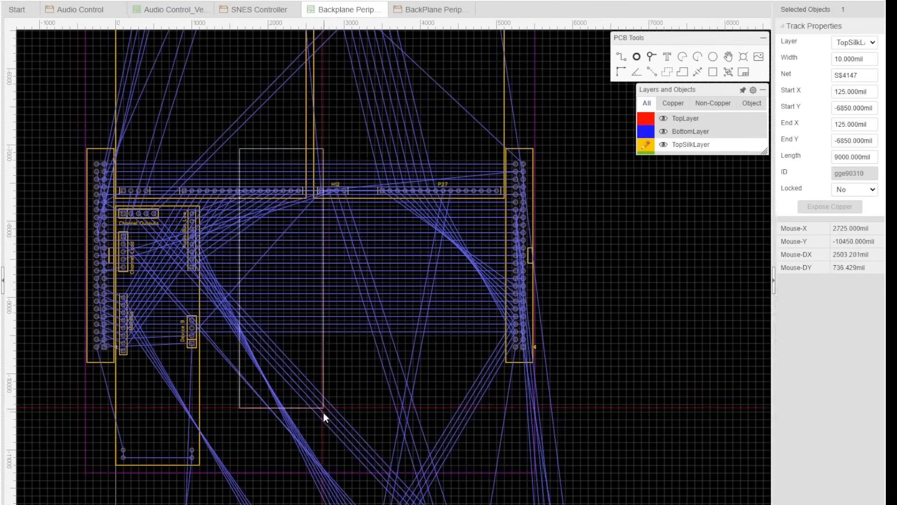
pyautogui.click(324, 413)
# In the SNES Controller schematic, mark QB, QA, QC, BO and CO of the middle 74HCT193 as unconnected.
pyautogui.click(269, 10)
pyautogui.click(70, 0)
pyautogui.click(99, 3)
pyautogui.click(338, 280)
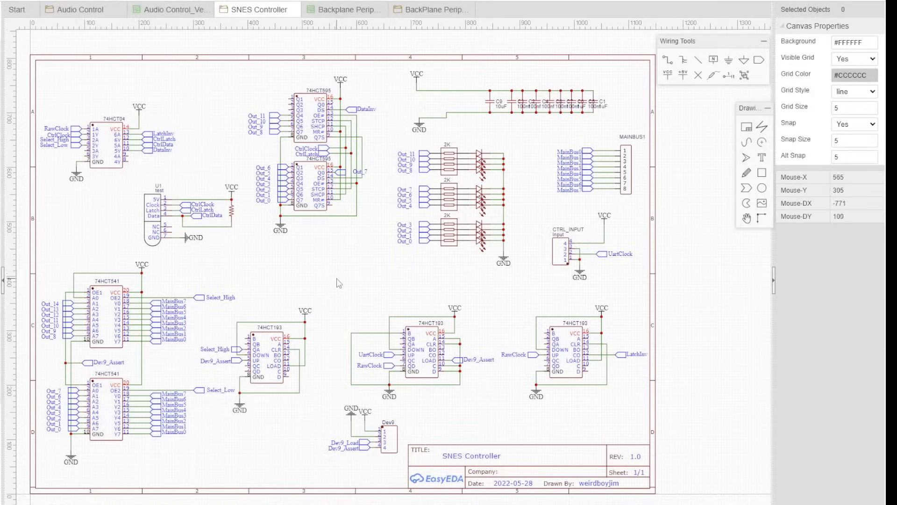
pyautogui.click(698, 75)
pyautogui.scroll(6, 396, 368)
pyautogui.click(415, 251)
pyautogui.click(414, 272)
pyautogui.click(414, 334)
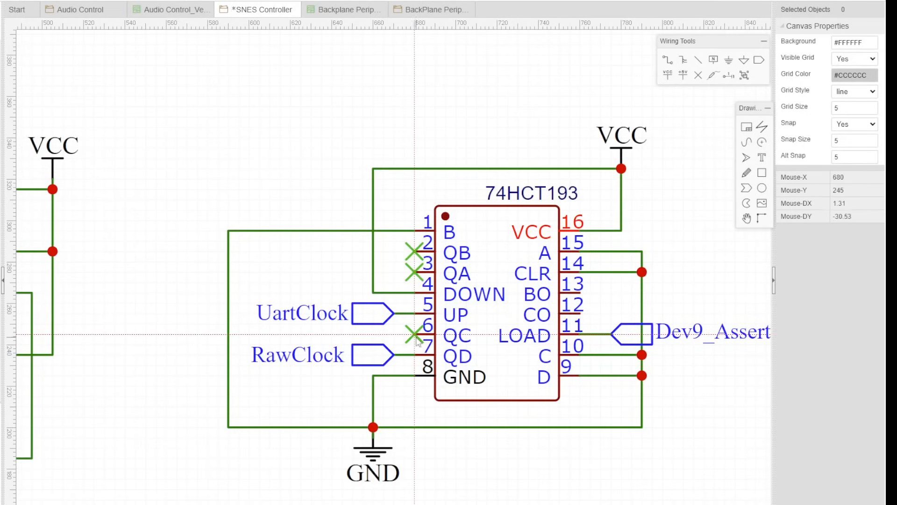
pyautogui.click(580, 293)
pyautogui.click(580, 314)
# Place no-connect flags on QD, QC, QB and B of the left 74HCT193.
pyautogui.scroll(-5, 587, 397)
pyautogui.scroll(5, 385, 439)
pyautogui.click(233, 346)
pyautogui.click(234, 332)
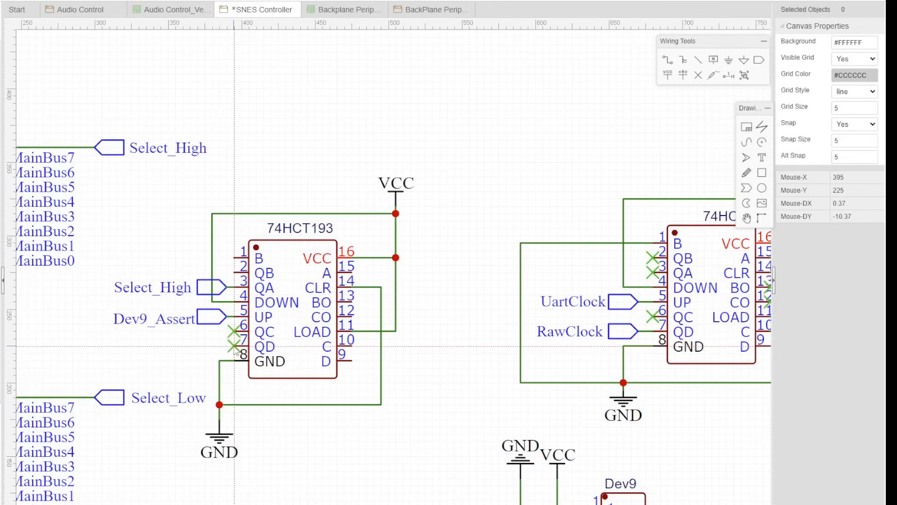
pyautogui.click(234, 271)
pyautogui.click(234, 257)
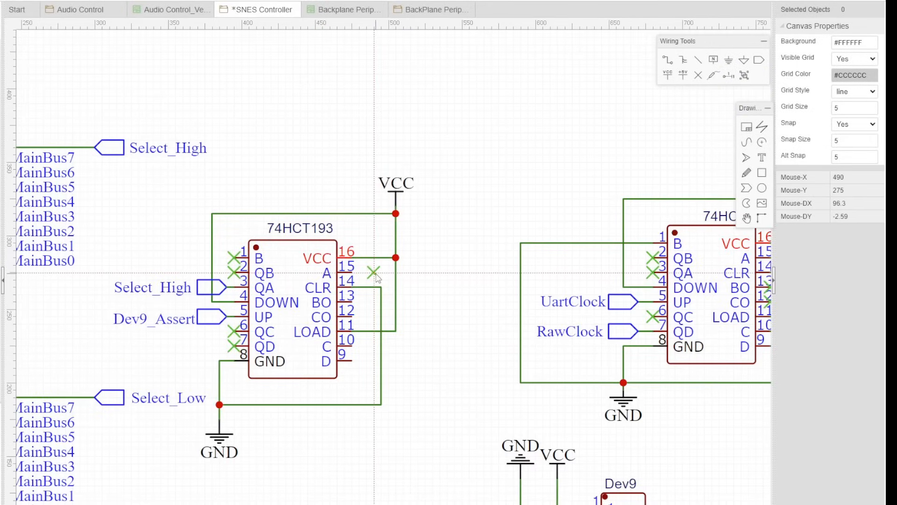
pyautogui.press('Escape')
pyautogui.scroll(-2, 292, 275)
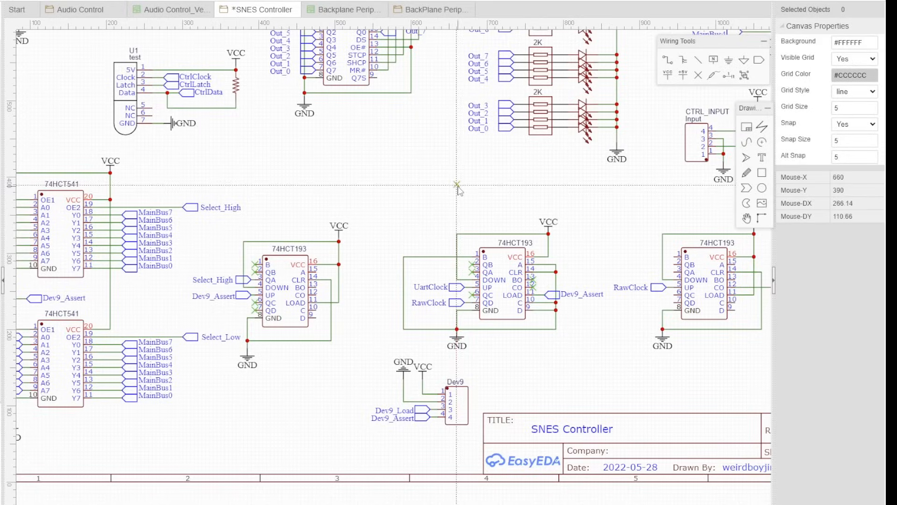
# Wire pins A, C and D of the left 74HCT193 to the ground line that serves its CLR pin.
pyautogui.scroll(3, 344, 288)
pyautogui.click(353, 293)
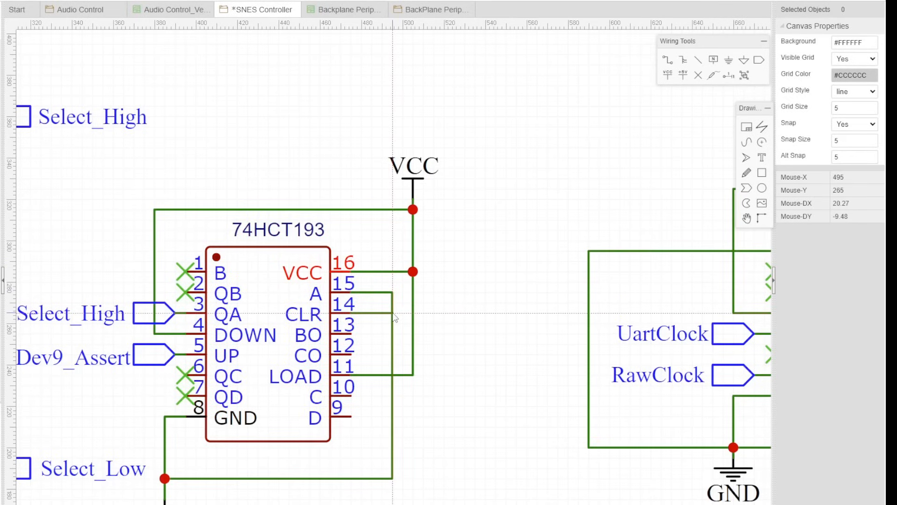
pyautogui.click(392, 312)
pyautogui.scroll(-1, 392, 313)
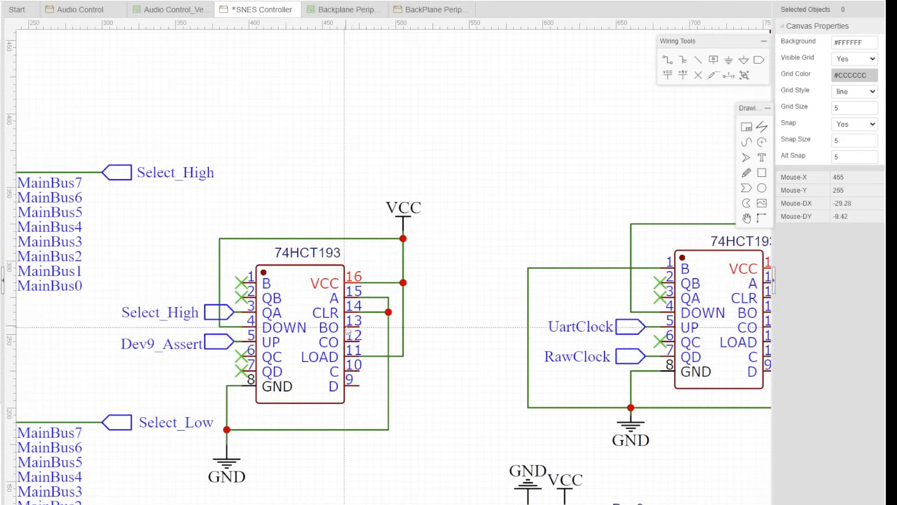
pyautogui.scroll(-1, 245, 327)
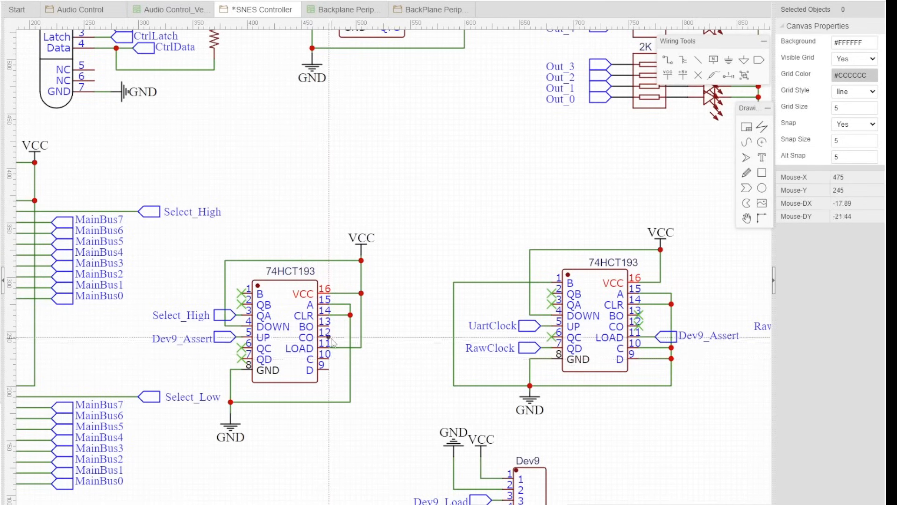
pyautogui.click(328, 358)
pyautogui.click(351, 358)
pyautogui.click(328, 369)
pyautogui.click(350, 369)
# Replace the no-connect flag on pin B of the left 74HCT193 with a wire to ground, and shift the circuit about 50 units right.
pyautogui.rightClick(239, 270)
pyautogui.click(242, 294)
pyautogui.press('Delete')
pyautogui.press('w')
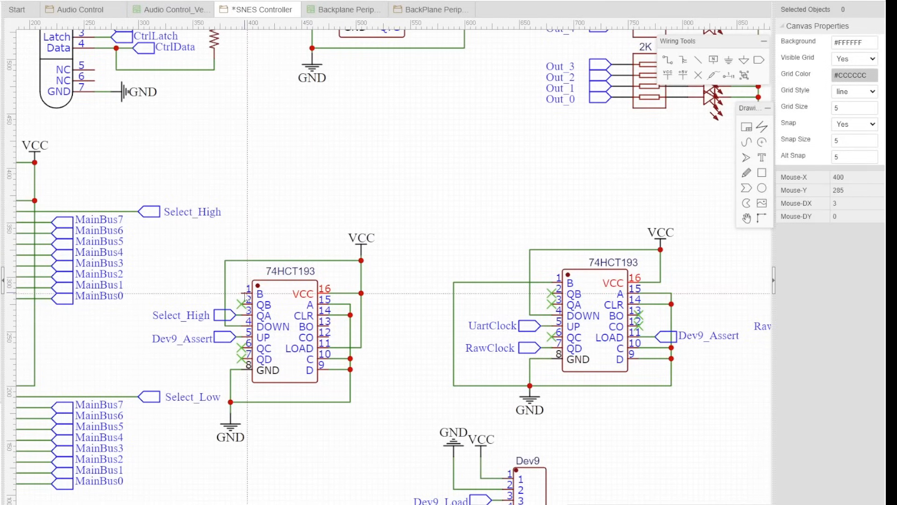
pyautogui.click(242, 293)
pyautogui.click(193, 402)
pyautogui.click(231, 402)
pyautogui.moveTo(397, 461); pyautogui.dragTo(218, 231)
pyautogui.moveTo(226, 261); pyautogui.dragTo(281, 267)
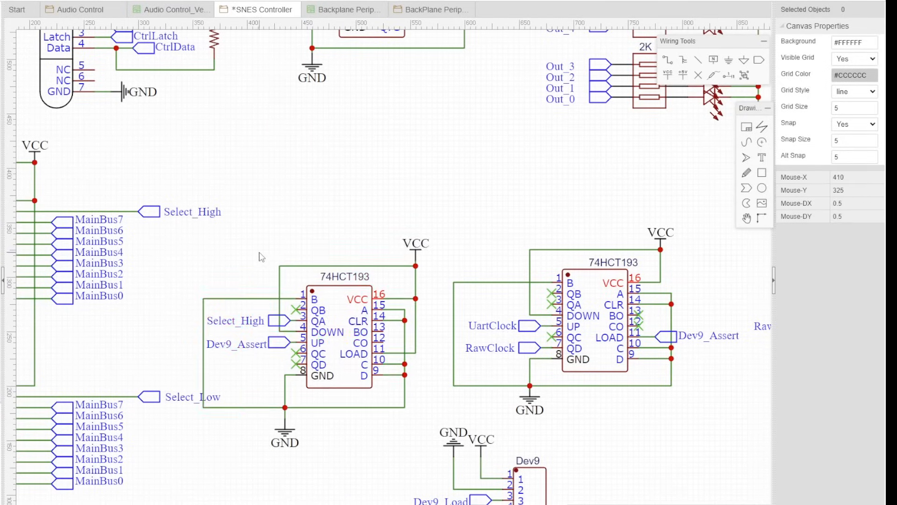
# Wire pins C, D and B of the right 74HCT193 to its ground net.
pyautogui.scroll(-3, 261, 257)
pyautogui.scroll(4, 627, 226)
pyautogui.click(530, 343)
pyautogui.click(581, 343)
pyautogui.click(529, 357)
pyautogui.click(582, 358)
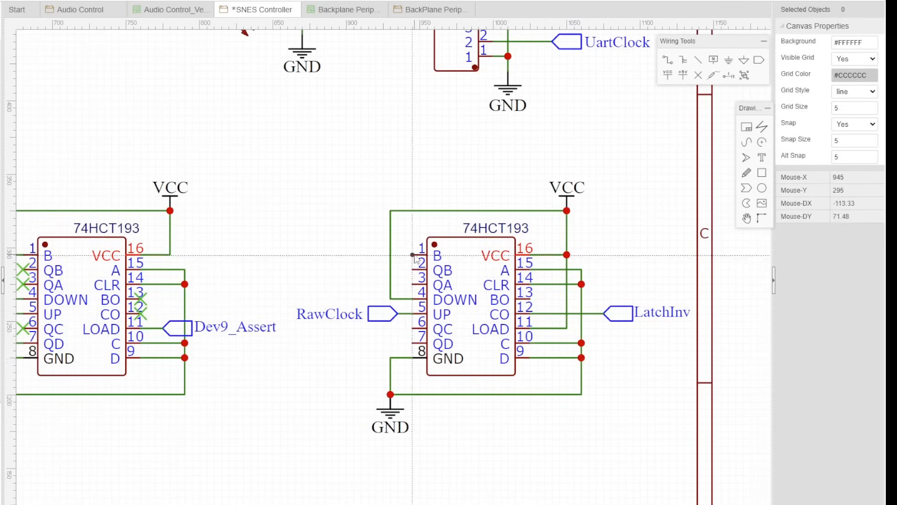
pyautogui.click(412, 255)
pyautogui.click(354, 395)
pyautogui.click(391, 395)
pyautogui.rightClick(403, 382)
# Place no-connect flags on QB, QA, QC and QD of the right 74HCT193.
pyautogui.click(421, 361)
pyautogui.click(421, 382)
pyautogui.scroll(-8, 417, 331)
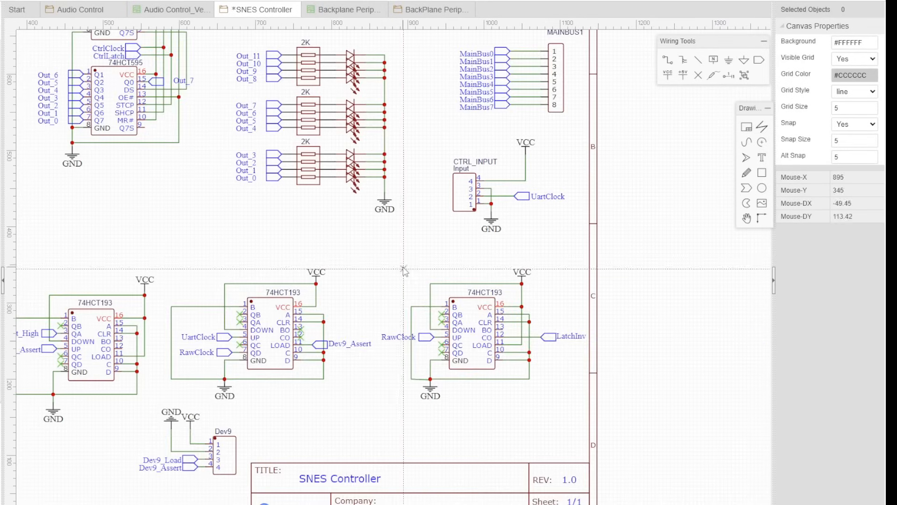
# Mark the Q7S pin of the lower 74HCT595 as unconnected.
pyautogui.moveTo(164, 235); pyautogui.dragTo(356, 318, button='right')
pyautogui.scroll(1, 357, 318)
pyautogui.click(698, 77)
pyautogui.click(355, 226)
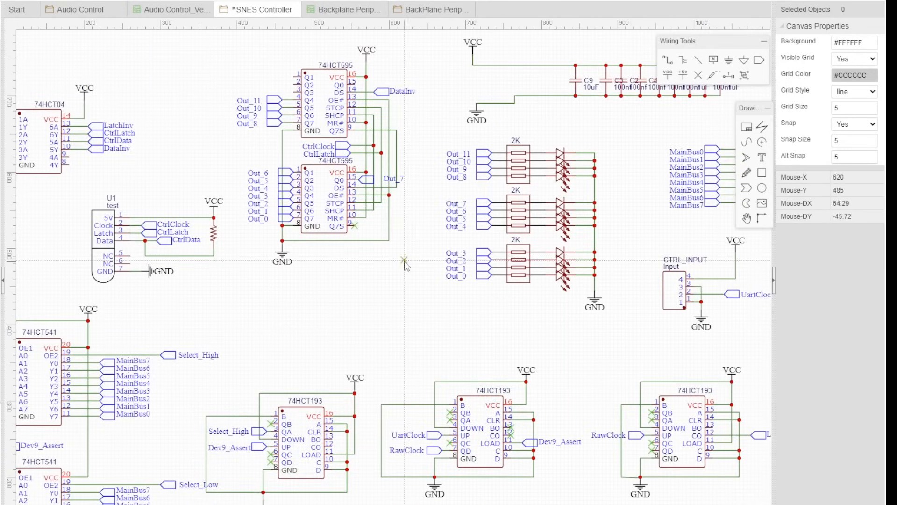
pyautogui.click(294, 77)
pyautogui.click(293, 84)
pyautogui.click(294, 92)
pyautogui.moveTo(244, 278); pyautogui.dragTo(397, 218, button='right')
pyautogui.scroll(-2, 434, 284)
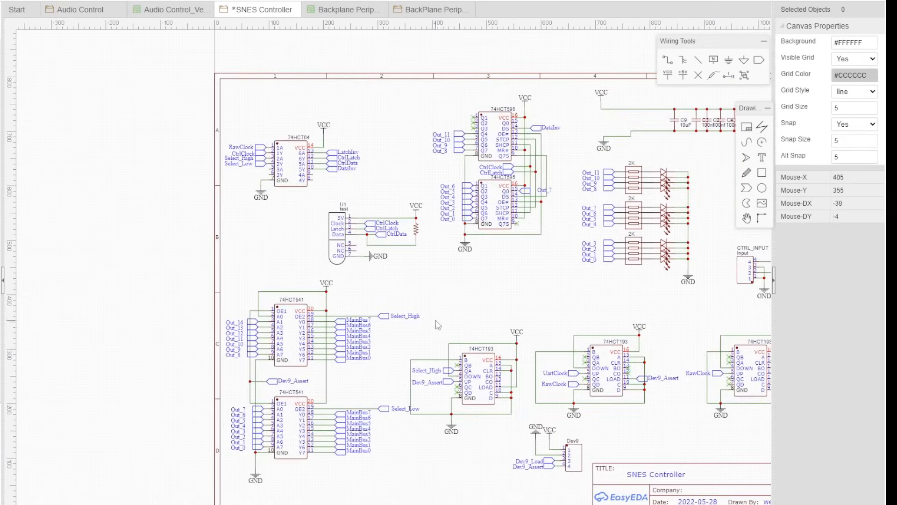
pyautogui.scroll(6, 468, 147)
pyautogui.press('Delete')
# Copy the Out_14, Out_13 and Out_12 ports from the upper 74HCT541 to Q1, Q2 and Q3 of the upper 74HCT595, aligned with Out_11.
pyautogui.scroll(-3, 450, 149)
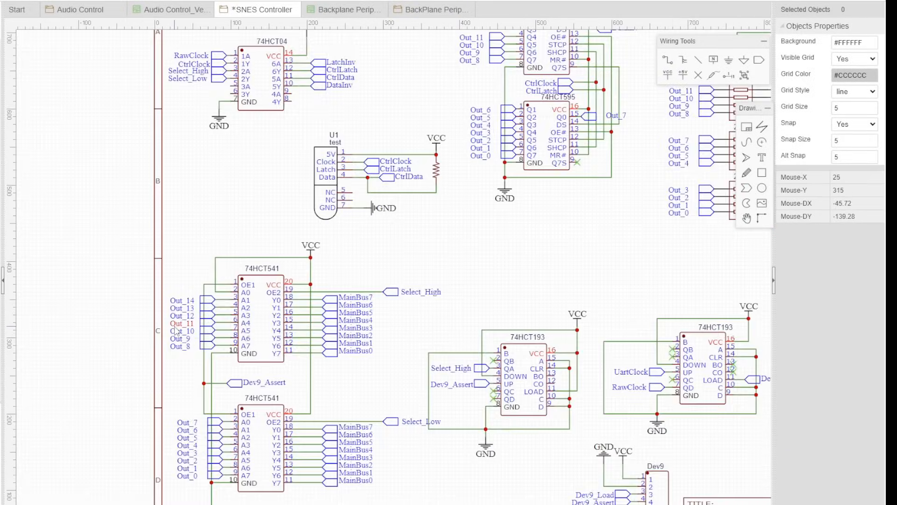
pyautogui.moveTo(154, 295); pyautogui.dragTo(210, 322)
pyautogui.hotkey('ctrl', 'c')
pyautogui.scroll(-1, 194, 303)
pyautogui.scroll(3, 430, 72)
pyautogui.hotkey('ctrl', 'v')
pyautogui.click(380, 194)
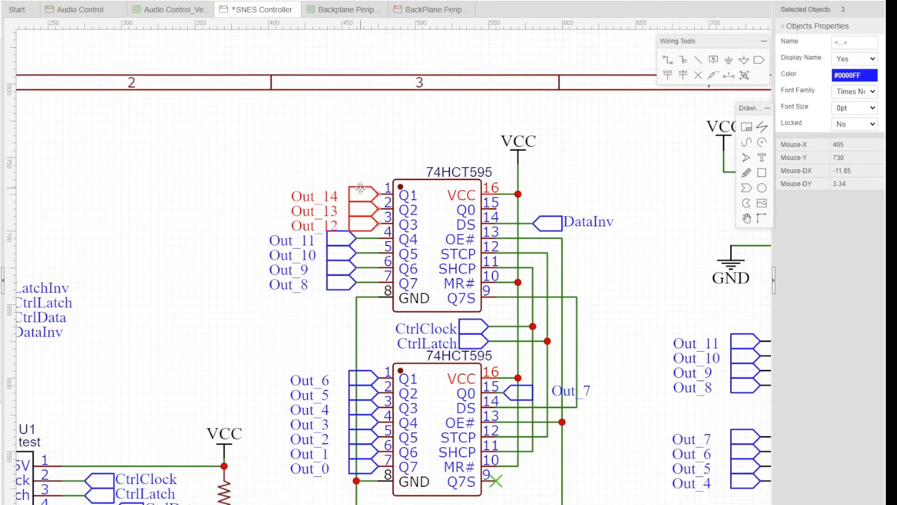
pyautogui.moveTo(360, 188); pyautogui.dragTo(339, 188)
pyautogui.click(335, 165)
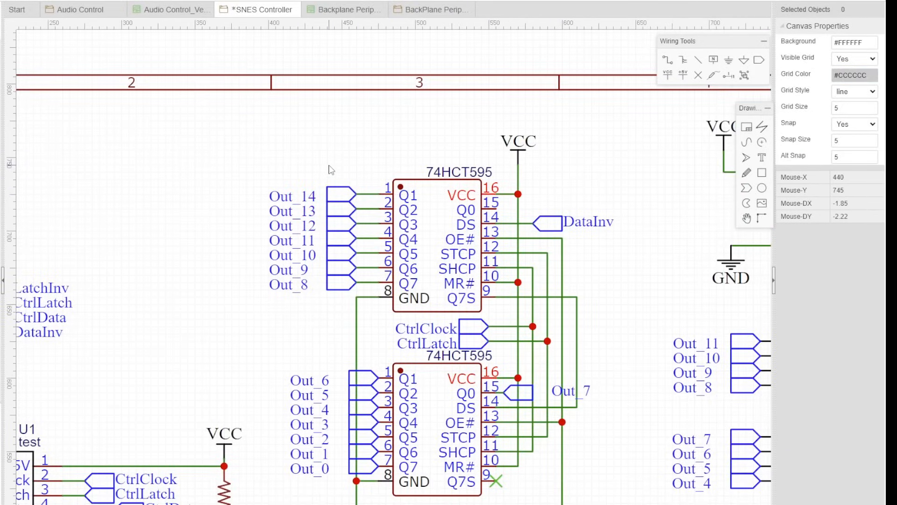
# On the 74HCT04, mark 3Y and 4Y as unconnected and wire the unused inputs 3A and 4A to a lowered GND symbol.
pyautogui.scroll(-2, 332, 166)
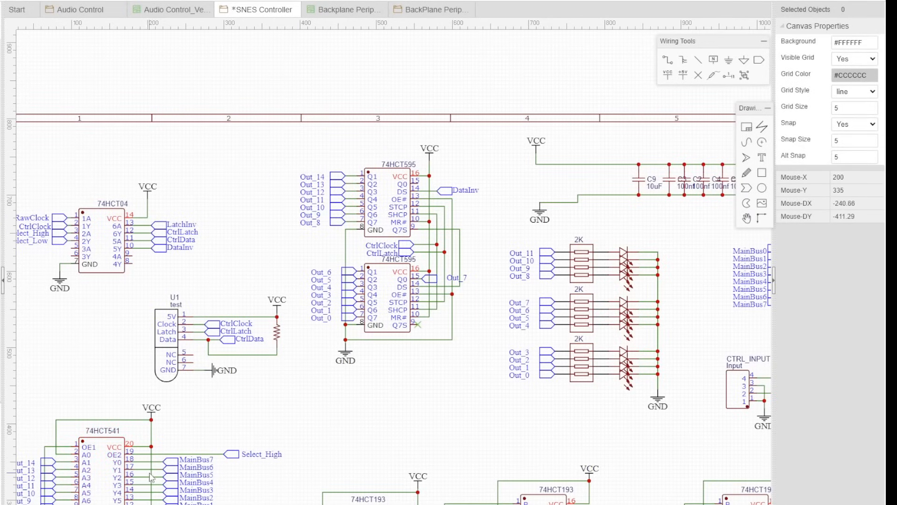
pyautogui.scroll(3, 72, 254)
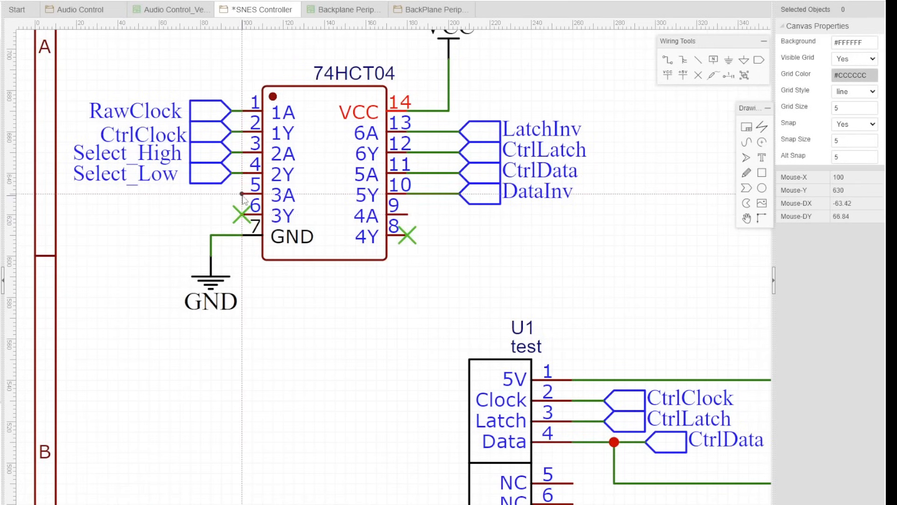
pyautogui.click(242, 194)
pyautogui.click(211, 235)
pyautogui.click(407, 215)
pyautogui.click(438, 287)
pyautogui.moveTo(211, 277); pyautogui.dragTo(210, 318)
pyautogui.click(252, 287)
pyautogui.click(210, 287)
pyautogui.scroll(-2, 271, 327)
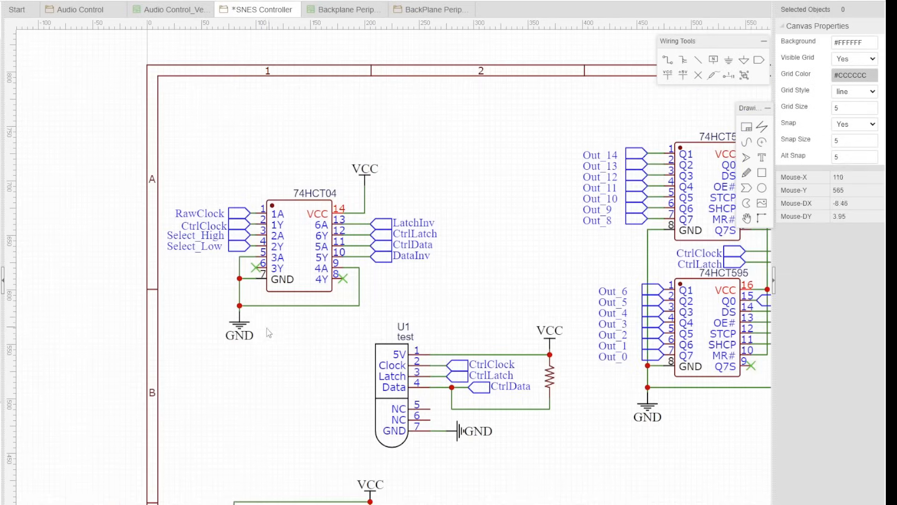
# Place no-connect flags on both NC pins of U1 and save the schematic.
pyautogui.scroll(-1, 265, 335)
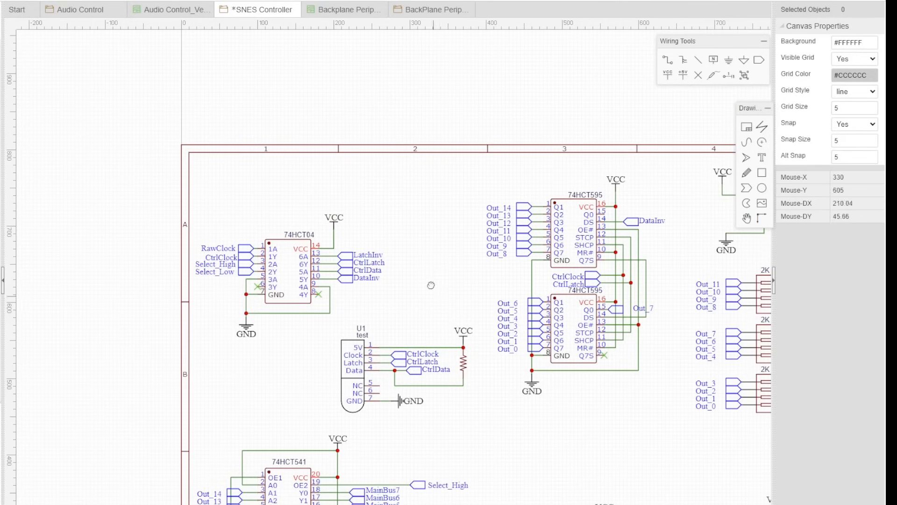
pyautogui.moveTo(431, 285); pyautogui.dragTo(423, 154, button='right')
pyautogui.scroll(3, 428, 233)
pyautogui.click(699, 75)
pyautogui.click(274, 281)
pyautogui.click(274, 301)
pyautogui.scroll(-3, 487, 341)
pyautogui.moveTo(656, 351); pyautogui.dragTo(512, 302, button='right')
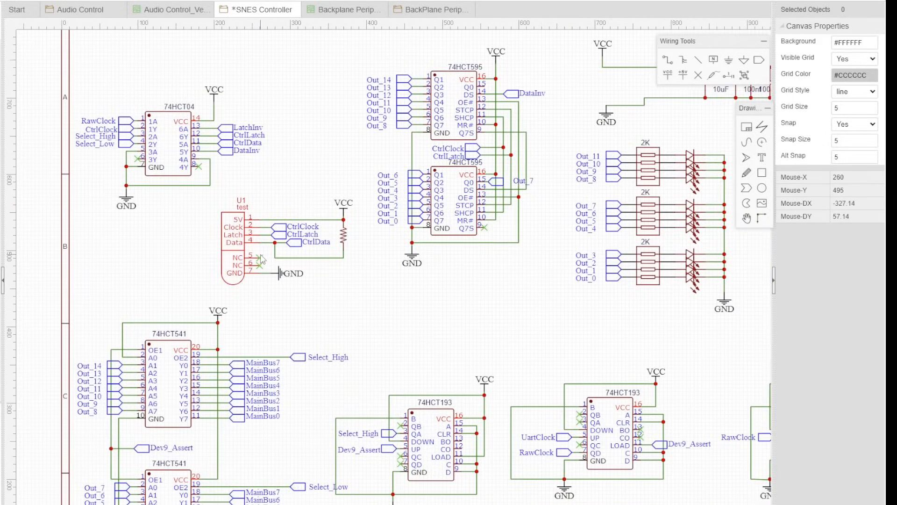
pyautogui.scroll(-3, 396, 330)
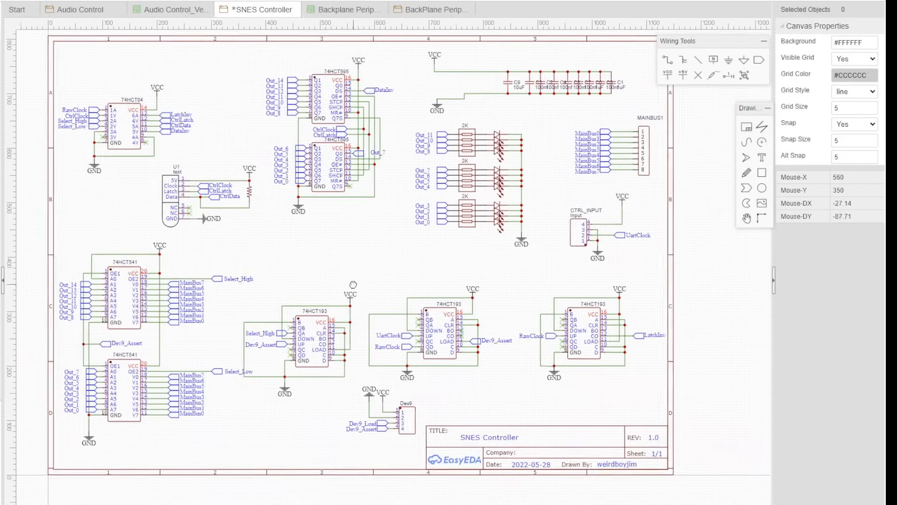
pyautogui.moveTo(346, 284); pyautogui.dragTo(358, 319, button='right')
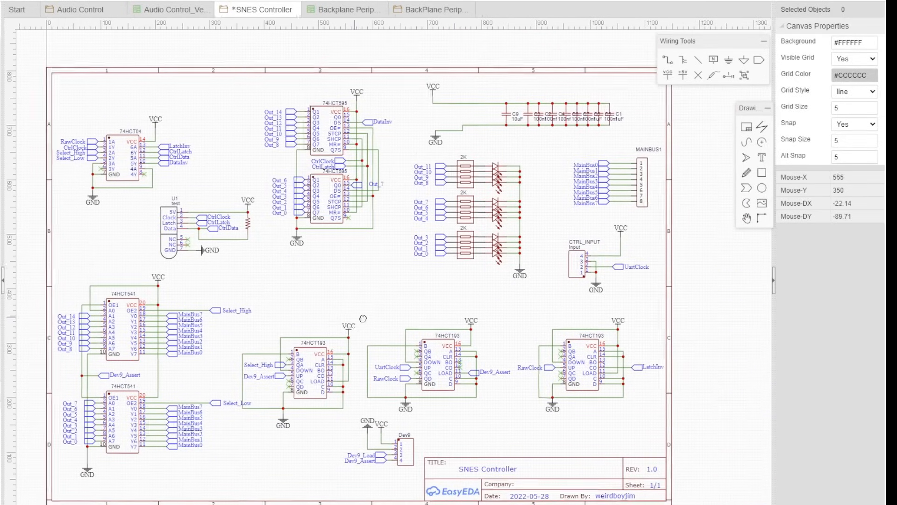
pyautogui.hotkey('ctrl', 's')
# Replace the Dev9_Load port and its wire on pin 3 of Dev9 with a no-connect flag.
pyautogui.scroll(8, 407, 482)
pyautogui.click(261, 257)
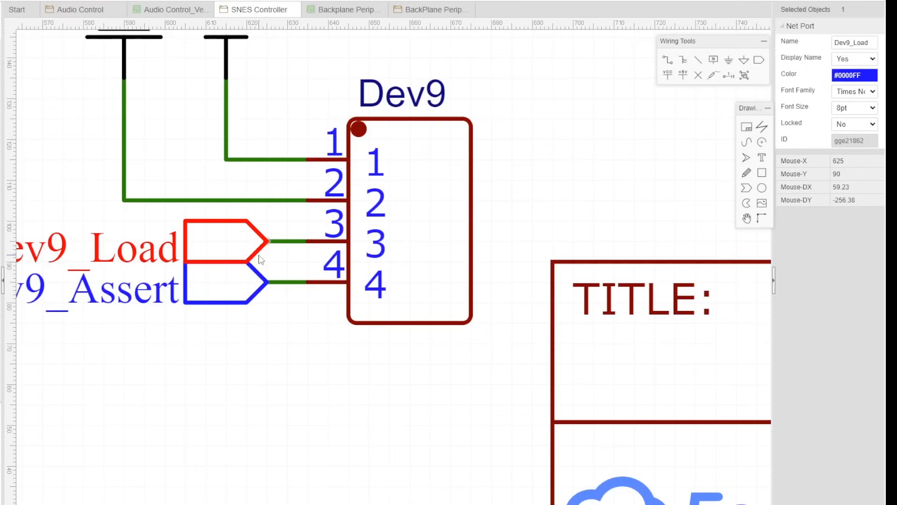
pyautogui.press('Delete')
pyautogui.click(287, 241)
pyautogui.press('Delete')
pyautogui.scroll(-5, 596, 374)
pyautogui.click(698, 75)
pyautogui.click(526, 378)
# Mark Q0 of the upper 74HCT595 and BO and CO of the left 74HCT193 as unconnected.
pyautogui.moveTo(476, 83); pyautogui.dragTo(425, 303, button='right')
pyautogui.scroll(4, 424, 303)
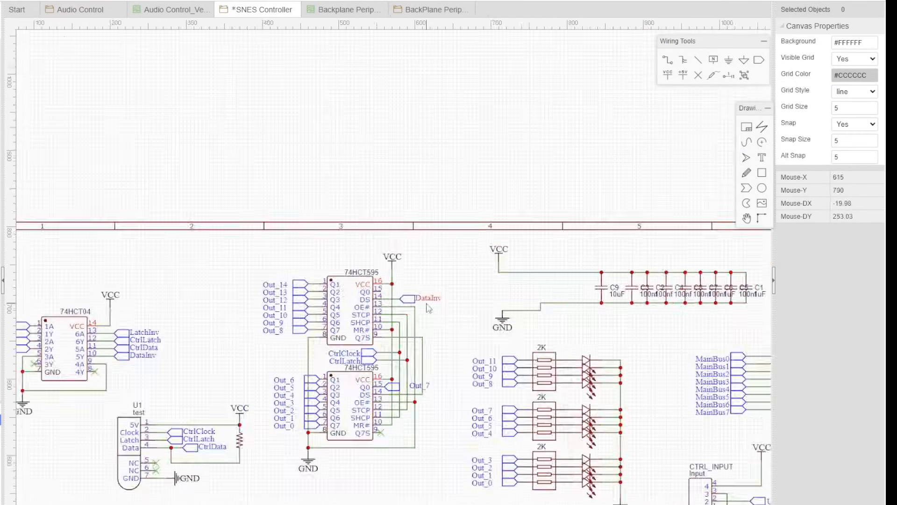
pyautogui.click(698, 75)
pyautogui.click(337, 281)
pyautogui.moveTo(243, 468); pyautogui.dragTo(309, 56, button='right')
pyautogui.click(698, 75)
pyautogui.click(394, 279)
pyautogui.click(394, 294)
# Place a no-connect flag on BO of the right 74HCT193 and save the schematic.
pyautogui.moveTo(738, 98); pyautogui.dragTo(440, 134, button='right')
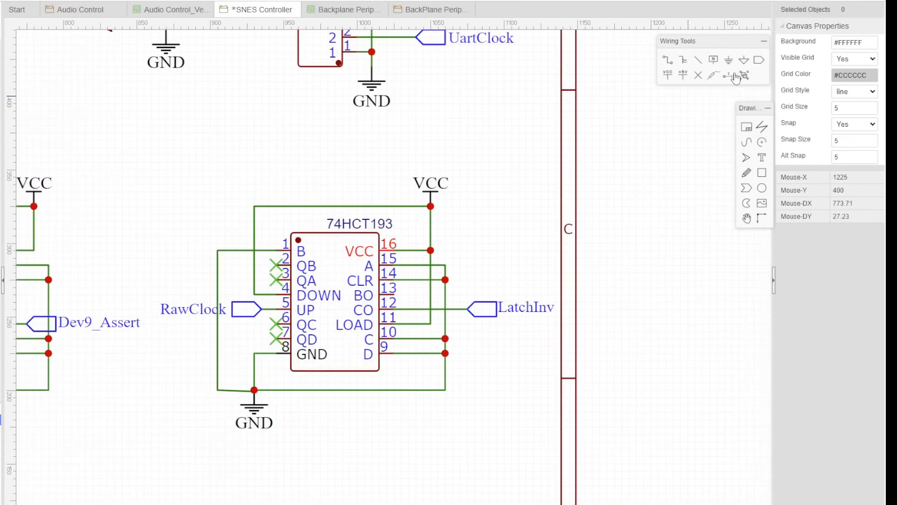
pyautogui.click(698, 75)
pyautogui.click(394, 294)
pyautogui.scroll(-5, 515, 209)
pyautogui.moveTo(564, 135); pyautogui.dragTo(670, 253, button='right')
pyautogui.hotkey('ctrl', 's')
# Convert the schematic to a PCB with a 75 by 75 mm rectangular board outline starting at X 0 and Y 0, and save it.
pyautogui.click(94, 1)
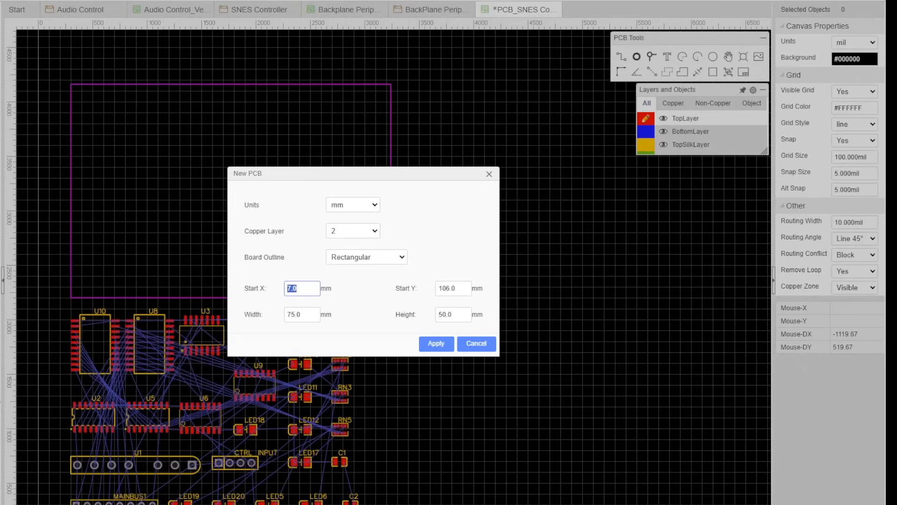
pyautogui.moveTo(458, 288); pyautogui.dragTo(413, 289)
pyautogui.write('0')
pyautogui.moveTo(458, 315); pyautogui.dragTo(411, 315)
pyautogui.write('0')
pyautogui.click(436, 344)
pyautogui.click(369, 283)
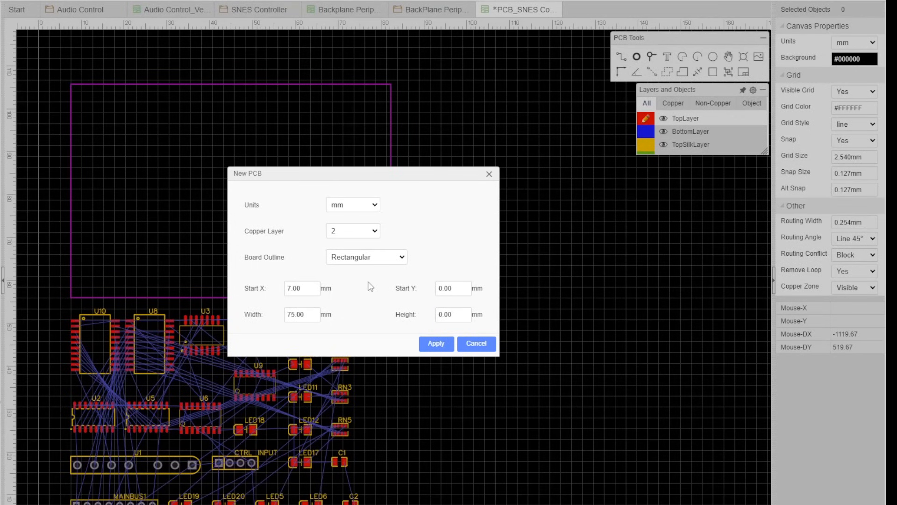
pyautogui.moveTo(304, 288); pyautogui.dragTo(269, 288)
pyautogui.write('0')
pyautogui.click(436, 343)
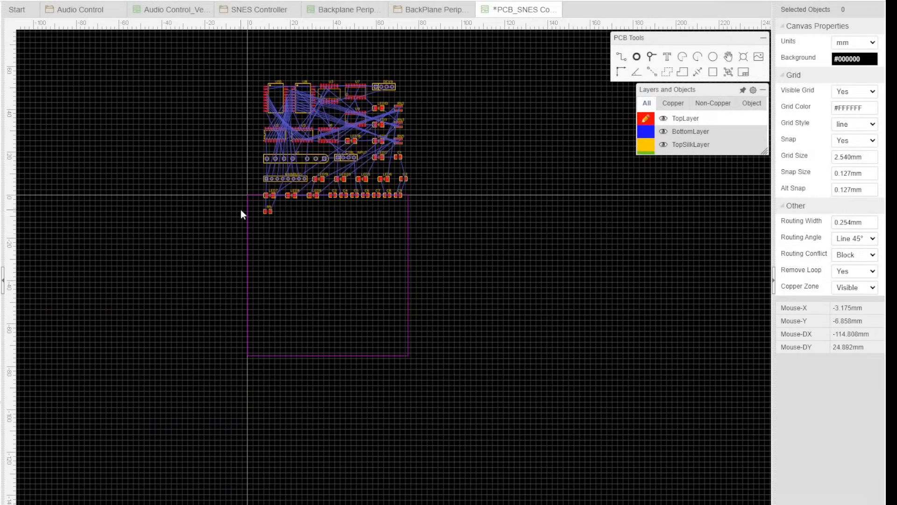
pyautogui.hotkey('ctrl', 's')
pyautogui.press('Return')
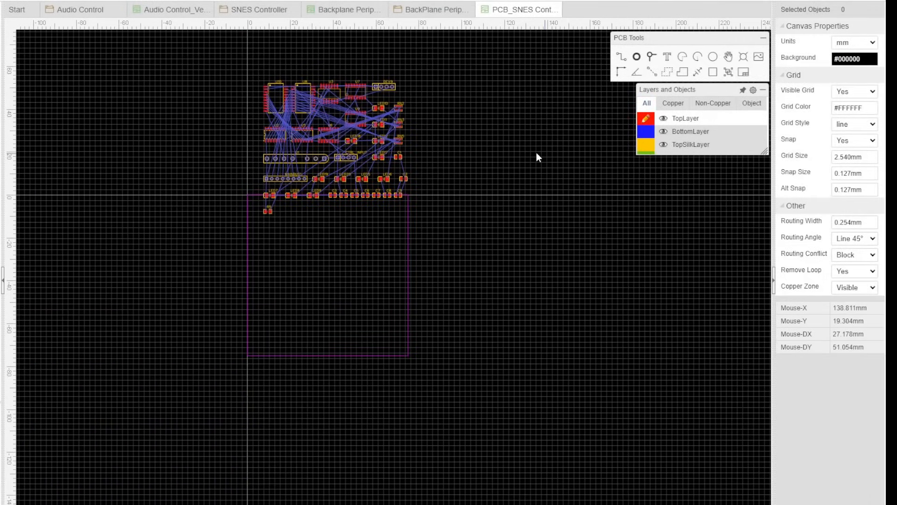
# Copy the slot's silkscreen outline together with the MainBus and Device 9 headers from the Backplane PCB.
pyautogui.click(351, 10)
pyautogui.click(199, 391)
pyautogui.hotkey('ctrl', 'shift', 'c')
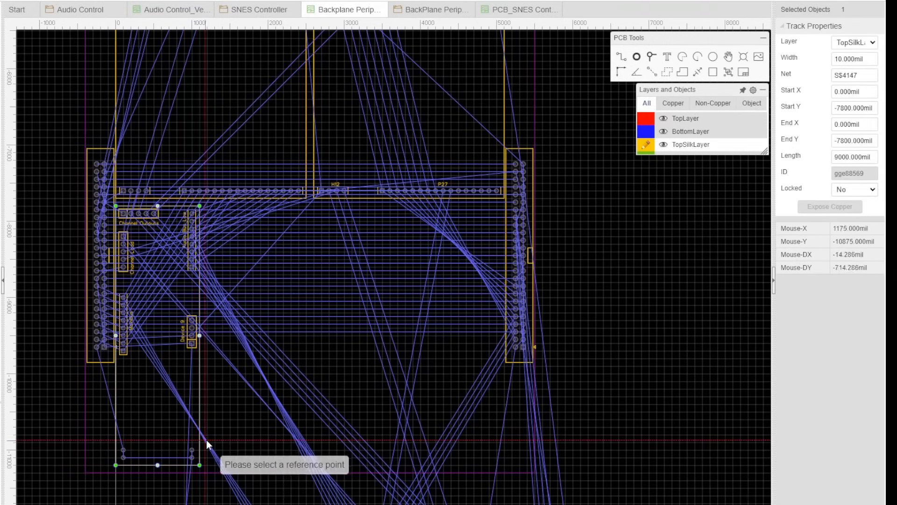
pyautogui.click(200, 465)
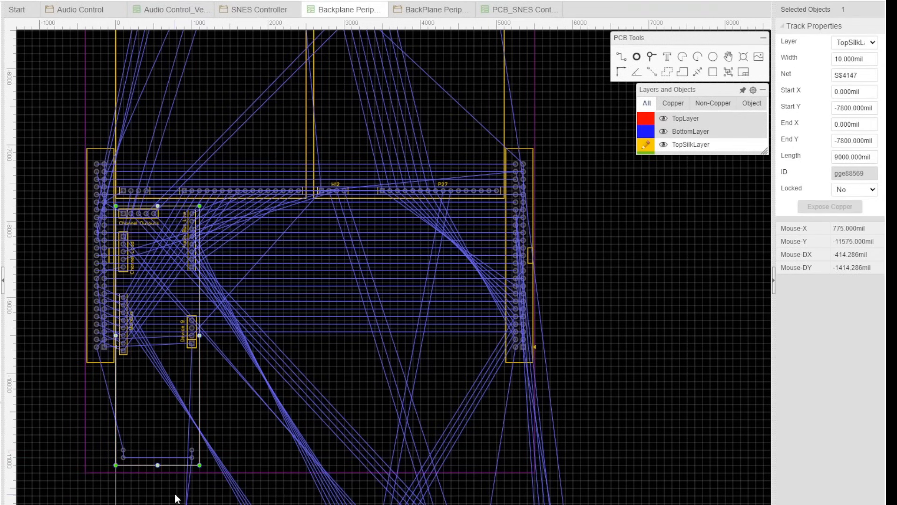
pyautogui.scroll(3, 116, 361)
pyautogui.keyDown('ctrl'); pyautogui.click(130, 345); pyautogui.keyUp('ctrl')
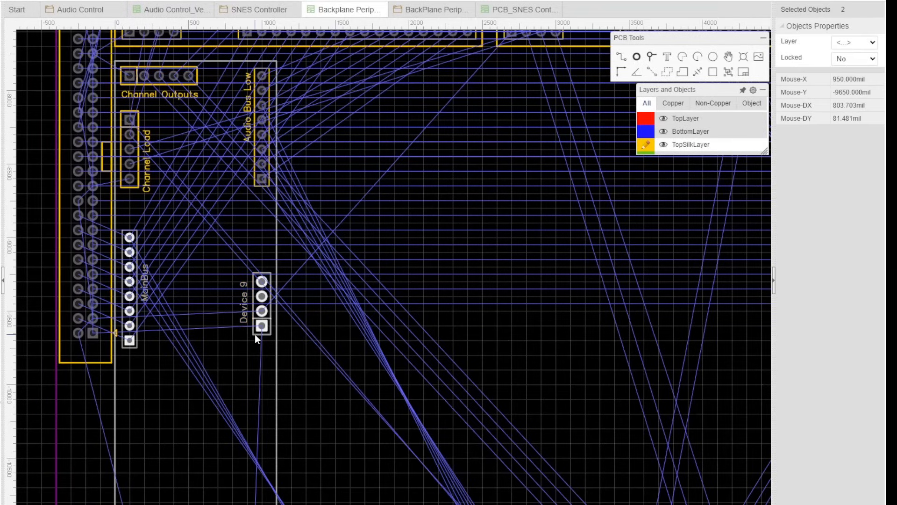
pyautogui.hotkey('ctrl', 'shift', 'c')
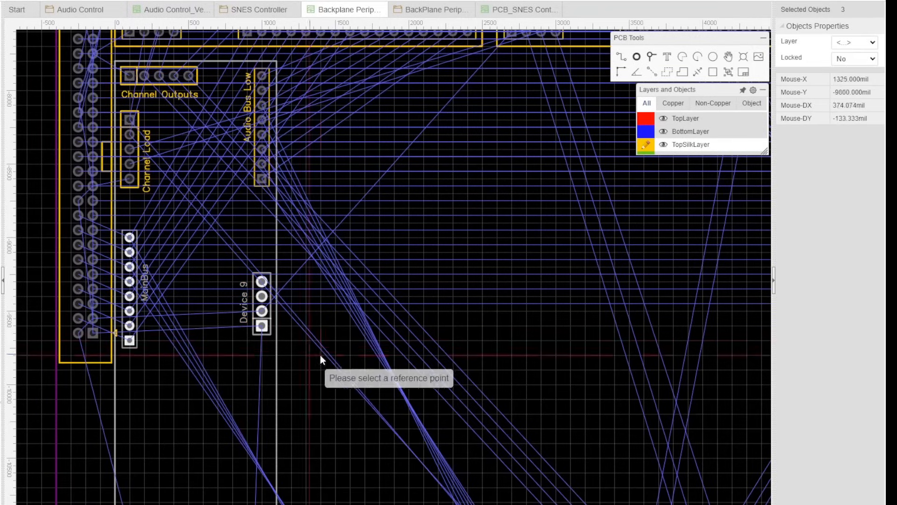
# Paste the copied outline and headers into the SNES Controller PCB, aligned to the board outline's upper-left corner.
pyautogui.click(519, 10)
pyautogui.hotkey('ctrl', 'v')
pyautogui.scroll(5, 251, 160)
pyautogui.click(250, 159)
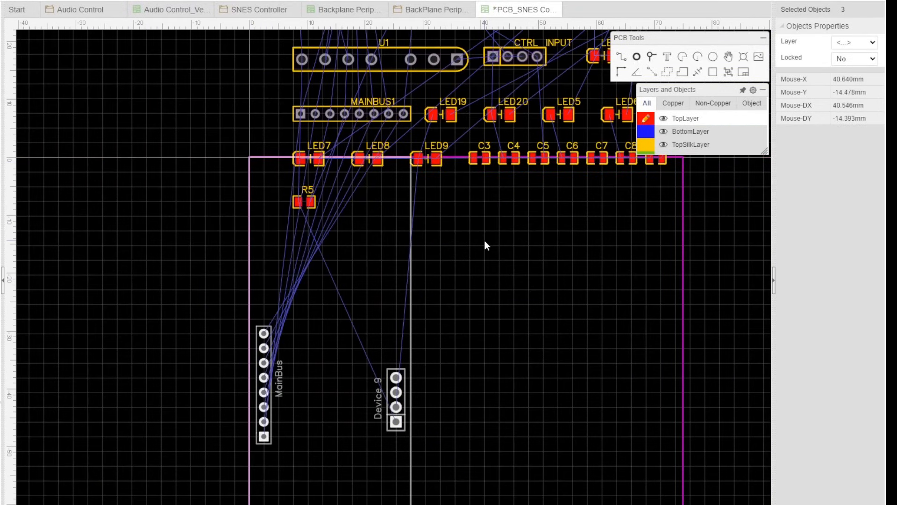
# Move the DEV9 connector beside the pasted Device 9 header and rotate it to the same orientation.
pyautogui.scroll(-5, 498, 206)
pyautogui.scroll(3, 539, 60)
pyautogui.scroll(6, 367, 481)
pyautogui.moveTo(539, 56); pyautogui.dragTo(554, 293)
pyautogui.press('space')
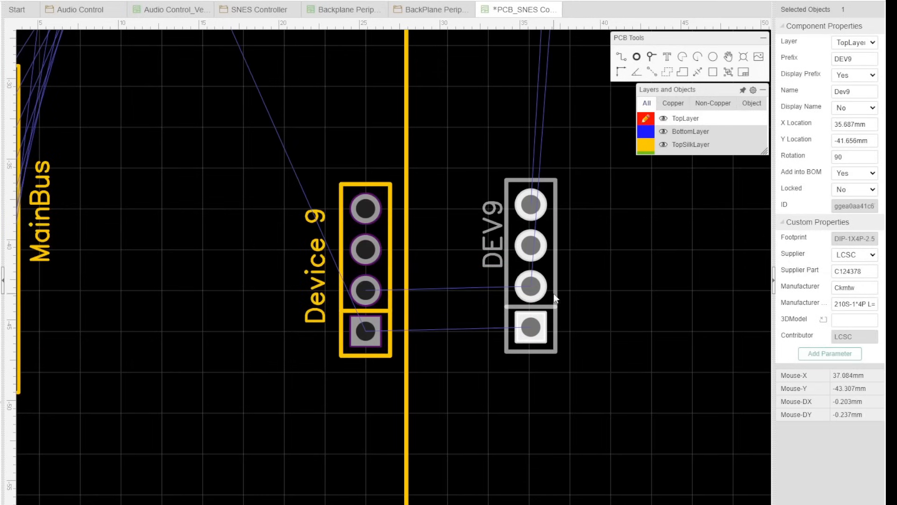
pyautogui.click(619, 275)
# Name the DEV9 connector Device 9, shift the pasted header aside and put DEV9 in its place.
pyautogui.click(321, 267)
pyautogui.click(855, 91)
pyautogui.click(486, 265)
pyautogui.moveTo(369, 272); pyautogui.dragTo(257, 263)
pyautogui.moveTo(552, 268); pyautogui.dragTo(390, 262)
# Set the canvas units to mil and both the snap size and alt snap to 25 mil.
pyautogui.click(601, 267)
pyautogui.click(873, 46)
pyautogui.doubleClick(867, 174)
pyautogui.write('25')
pyautogui.doubleClick(868, 190)
pyautogui.write('25')
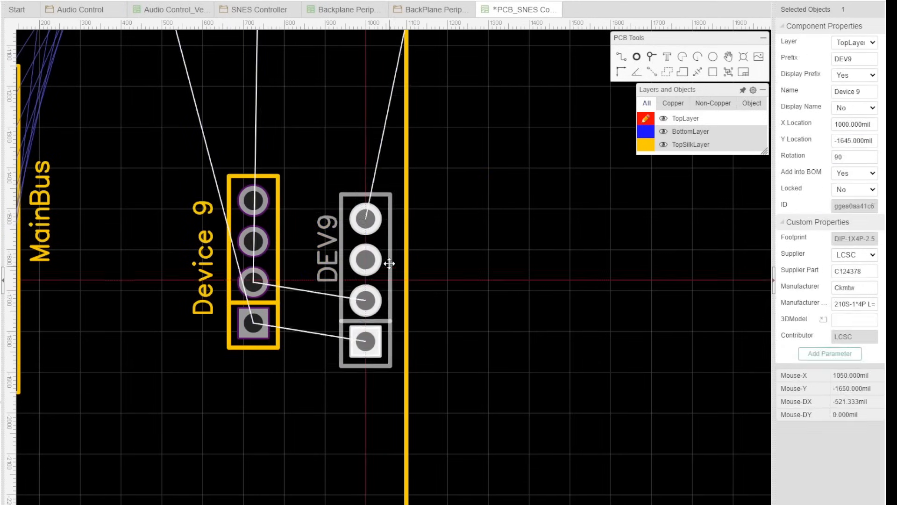
# Rotate the MAINBUS1 header upright and move it beside the pasted MainBus header.
pyautogui.scroll(-5, 233, 209)
pyautogui.moveTo(363, 206); pyautogui.dragTo(383, 477, button='right')
pyautogui.moveTo(445, 205); pyautogui.dragTo(618, 418)
pyautogui.moveTo(666, 265); pyautogui.dragTo(678, 121, button='right')
pyautogui.press('space')
pyautogui.moveTo(634, 286); pyautogui.dragTo(425, 345)
pyautogui.scroll(5, 322, 345)
pyautogui.moveTo(466, 300); pyautogui.dragTo(250, 278)
# Delete the pasted MainBus header and put MAINBUS1 in its place at the slot outline's left edge.
pyautogui.click(323, 228)
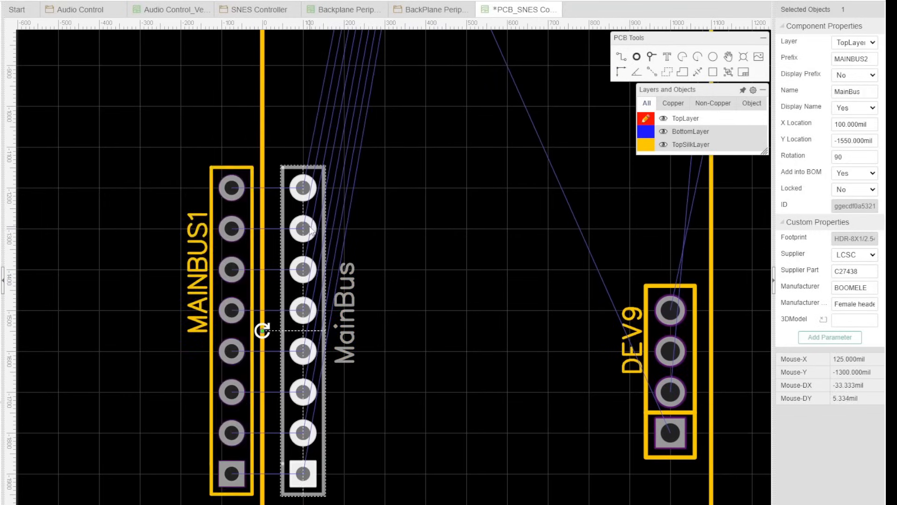
pyautogui.press('Delete')
pyautogui.moveTo(254, 236); pyautogui.dragTo(322, 238)
pyautogui.moveTo(269, 276); pyautogui.dragTo(345, 327)
# Show names instead of prefixes on the MAINBUS1 and DEV9 headers and place the MAINBUS1 label alongside its header.
pyautogui.click(322, 180)
pyautogui.click(855, 75)
pyautogui.click(846, 95)
pyautogui.click(855, 108)
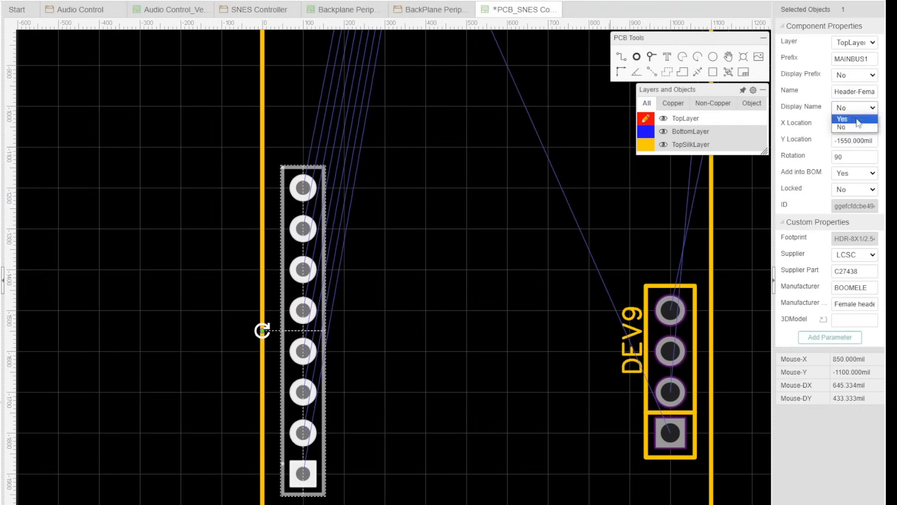
pyautogui.click(857, 119)
pyautogui.moveTo(240, 357); pyautogui.dragTo(341, 359)
pyautogui.click(688, 293)
pyautogui.click(426, 389)
# Place the U1 controller connector near the board's lower edge at X 300 mil, Y -2900 mil.
pyautogui.scroll(-4, 426, 388)
pyautogui.moveTo(440, 256); pyautogui.dragTo(444, 459)
pyautogui.scroll(2, 464, 477)
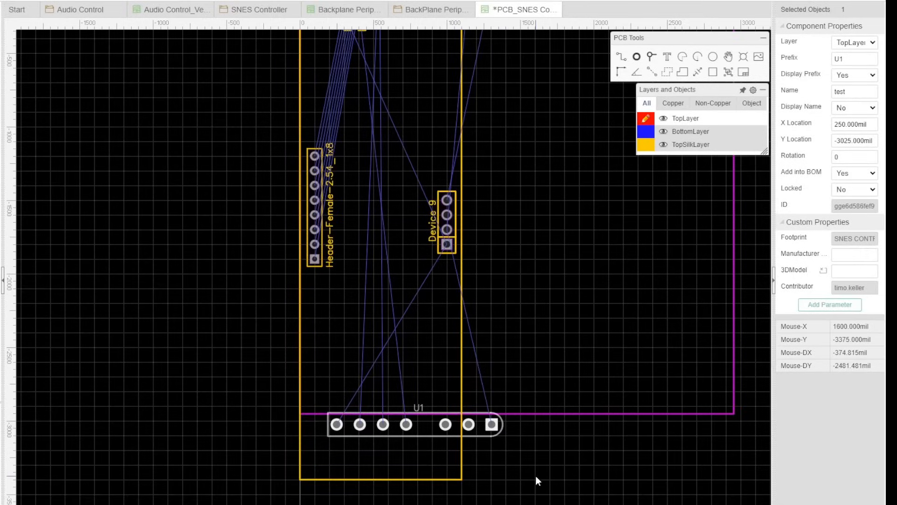
pyautogui.moveTo(536, 477); pyautogui.dragTo(564, 308, button='right')
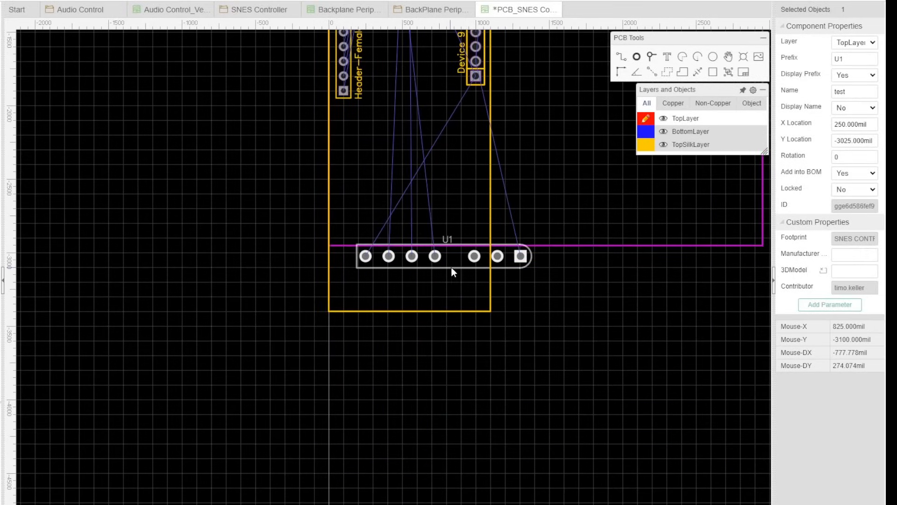
pyautogui.moveTo(451, 269)
pyautogui.mouseDown()
pyautogui.moveTo(443, 283)
pyautogui.moveTo(435, 269)
pyautogui.moveTo(442, 270)
pyautogui.mouseUp()
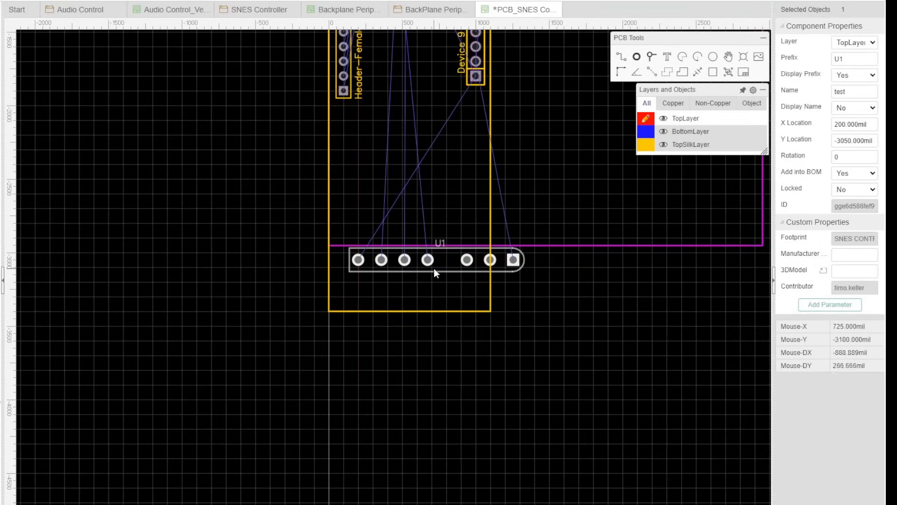
pyautogui.moveTo(434, 269); pyautogui.dragTo(451, 279)
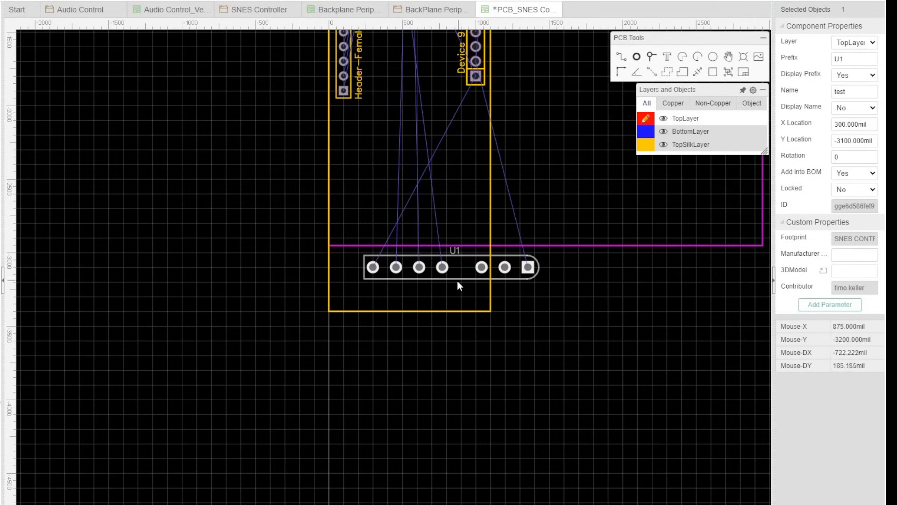
pyautogui.moveTo(458, 275); pyautogui.dragTo(462, 243)
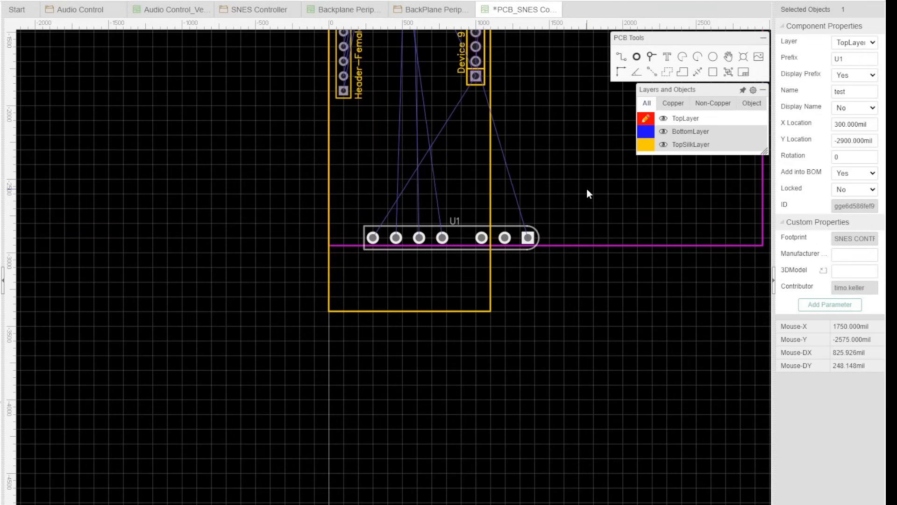
# Widen the silkscreen slot outline to about 1700 mil and resize the board outline to match it.
pyautogui.moveTo(490, 173); pyautogui.dragTo(578, 175)
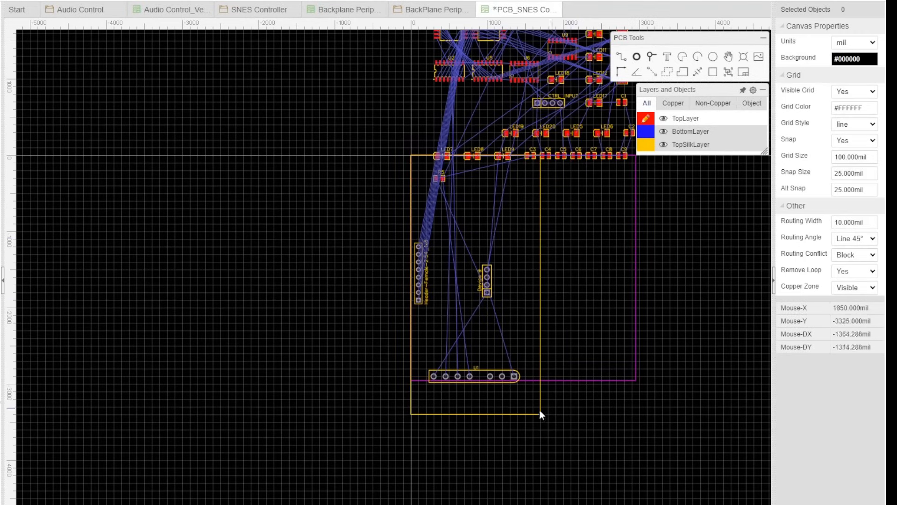
pyautogui.scroll(3, 563, 401)
pyautogui.click(500, 393)
pyautogui.moveTo(539, 345); pyautogui.dragTo(542, 437)
pyautogui.scroll(-3, 507, 352)
pyautogui.moveTo(600, 274); pyautogui.dragTo(535, 274)
pyautogui.moveTo(600, 297); pyautogui.dragTo(507, 310)
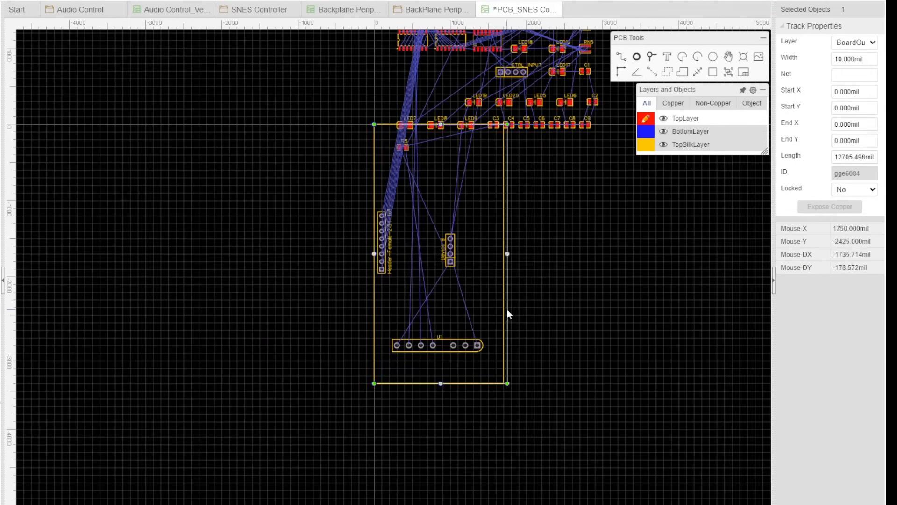
pyautogui.click(509, 314)
# Move the Device 9 header over to the right edge of the widened board.
pyautogui.scroll(2, 557, 304)
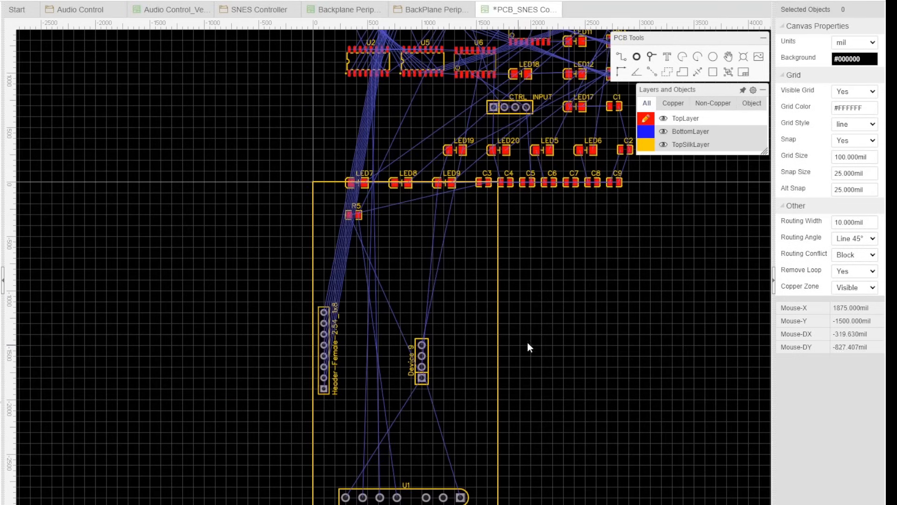
pyautogui.moveTo(326, 350); pyautogui.dragTo(335, 242)
pyautogui.hotkey('ctrl', 'z')
pyautogui.scroll(2, 452, 365)
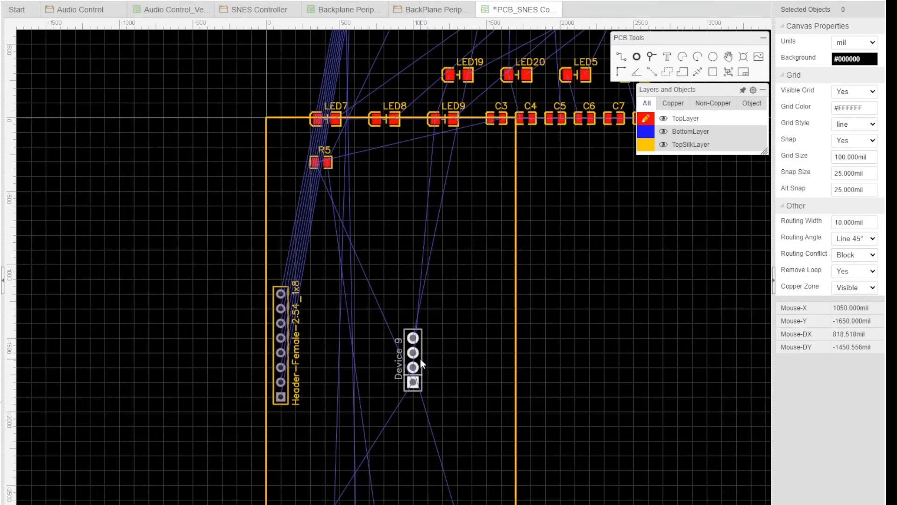
pyautogui.moveTo(420, 359); pyautogui.dragTo(508, 359)
pyautogui.click(566, 276)
# Place the CTRL_INPUT header inside the board near its upper-right corner.
pyautogui.scroll(-4, 587, 208)
pyautogui.moveTo(596, 216); pyautogui.dragTo(526, 311, button='right')
pyautogui.moveTo(486, 206); pyautogui.dragTo(447, 282)
pyautogui.click(560, 294)
# Clear capacitors C1 to C9 off to the right of the board and LED7, LED8 and LED9 to its left.
pyautogui.scroll(2, 480, 271)
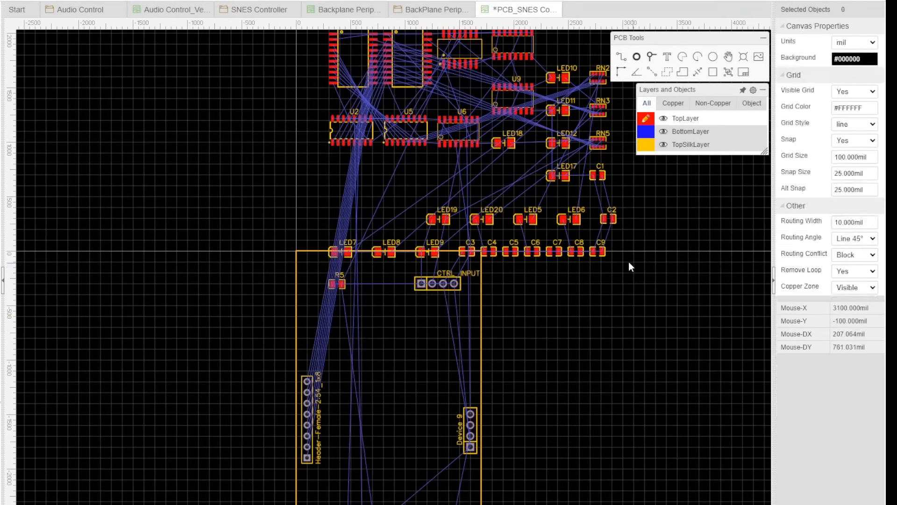
pyautogui.moveTo(629, 264); pyautogui.dragTo(479, 237)
pyautogui.moveTo(532, 251); pyautogui.dragTo(664, 343)
pyautogui.moveTo(467, 250); pyautogui.dragTo(707, 329)
pyautogui.moveTo(598, 175); pyautogui.dragTo(734, 300)
pyautogui.moveTo(421, 284); pyautogui.dragTo(152, 284)
pyautogui.moveTo(340, 252); pyautogui.dragTo(160, 305)
pyautogui.moveTo(383, 252); pyautogui.dragTo(154, 324)
pyautogui.click(649, 197)
pyautogui.moveTo(613, 220); pyautogui.dragTo(698, 304)
pyautogui.click(738, 301)
# Move the remaining LEDs, including LED18, LED10 to LED12 and the LED19 row, to the left of the board.
pyautogui.moveTo(609, 229); pyautogui.dragTo(422, 164)
pyautogui.moveTo(444, 219); pyautogui.dragTo(84, 392)
pyautogui.moveTo(512, 146); pyautogui.dragTo(119, 338)
pyautogui.moveTo(558, 110); pyautogui.dragTo(84, 477)
# Move resistor networks RN2, RN3 and RN5 into the gap between the LEDs and the board's left edge.
pyautogui.moveTo(626, 181); pyautogui.dragTo(601, 264, button='right')
pyautogui.moveTo(600, 255); pyautogui.dragTo(556, 152)
pyautogui.moveTo(573, 194); pyautogui.dragTo(227, 476)
# Move resistor R5 onto the board just above the U1 connector.
pyautogui.moveTo(507, 435); pyautogui.dragTo(528, 343, button='right')
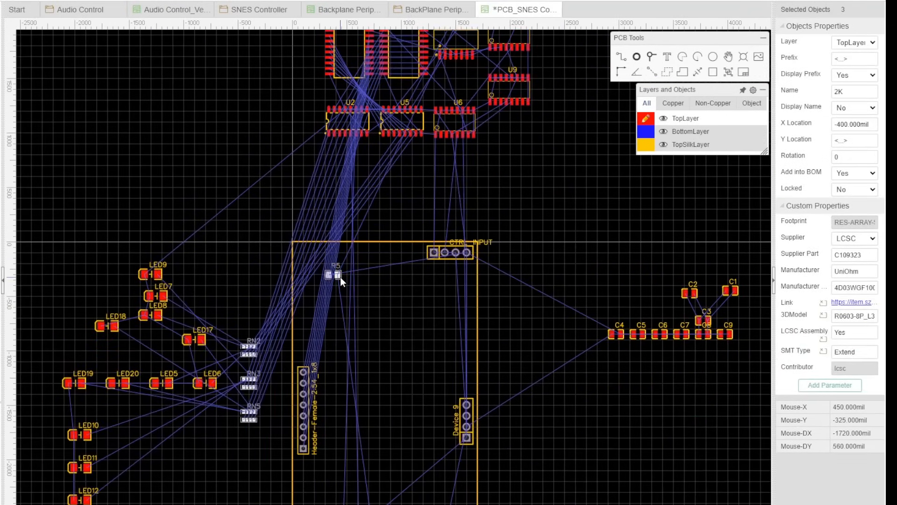
pyautogui.moveTo(340, 278); pyautogui.dragTo(619, 492)
pyautogui.moveTo(619, 492); pyautogui.dragTo(658, 326, button='right')
pyautogui.moveTo(658, 326); pyautogui.dragTo(422, 376)
pyautogui.press('space')
pyautogui.press('space')
pyautogui.click(612, 336)
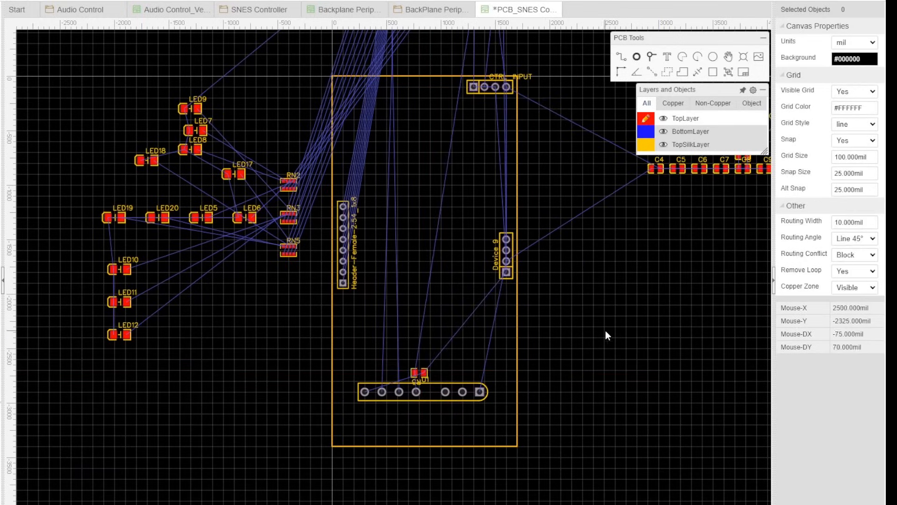
pyautogui.moveTo(646, 296); pyautogui.dragTo(684, 269, button='right')
pyautogui.scroll(1, 684, 269)
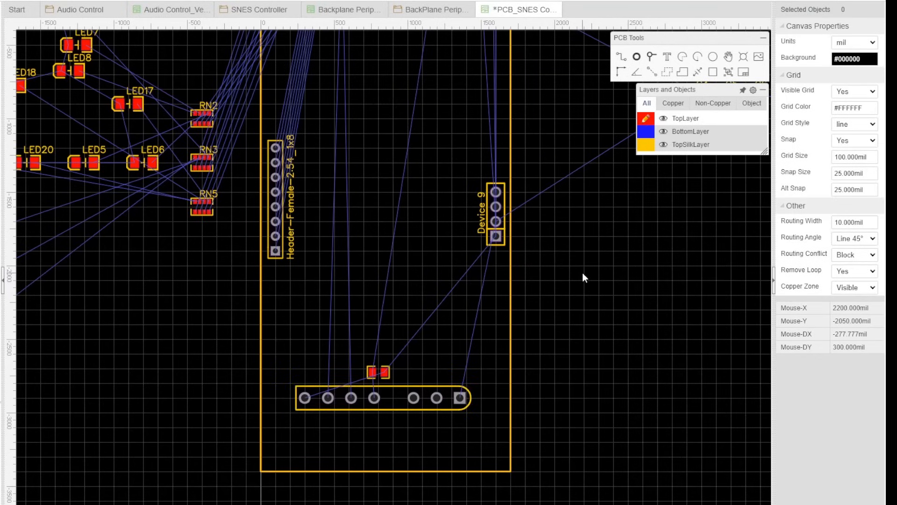
pyautogui.scroll(-3, 608, 233)
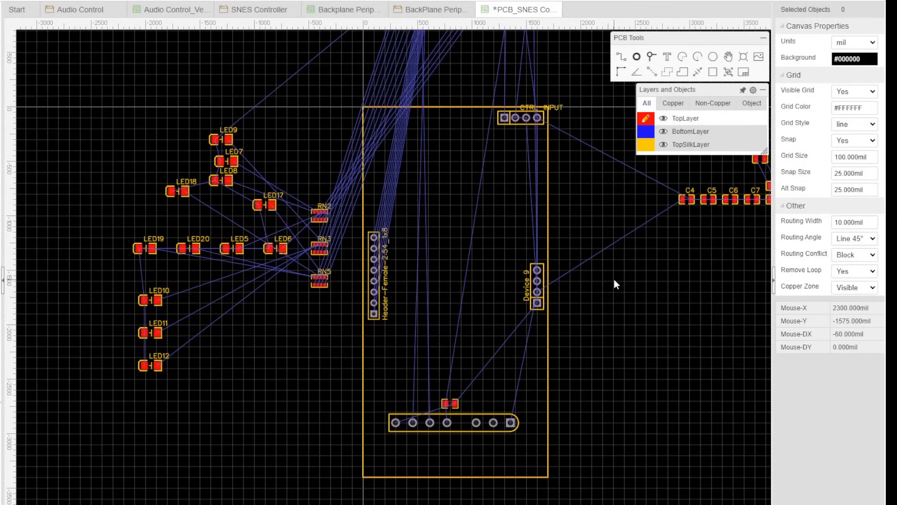
# Copy the linked via pair from the Audio Control PCB and place it in this board's lower-left corner.
pyautogui.click(175, 10)
pyautogui.moveTo(340, 410); pyautogui.dragTo(366, 445)
pyautogui.hotkey('ctrl', 'c')
pyautogui.click(522, 10)
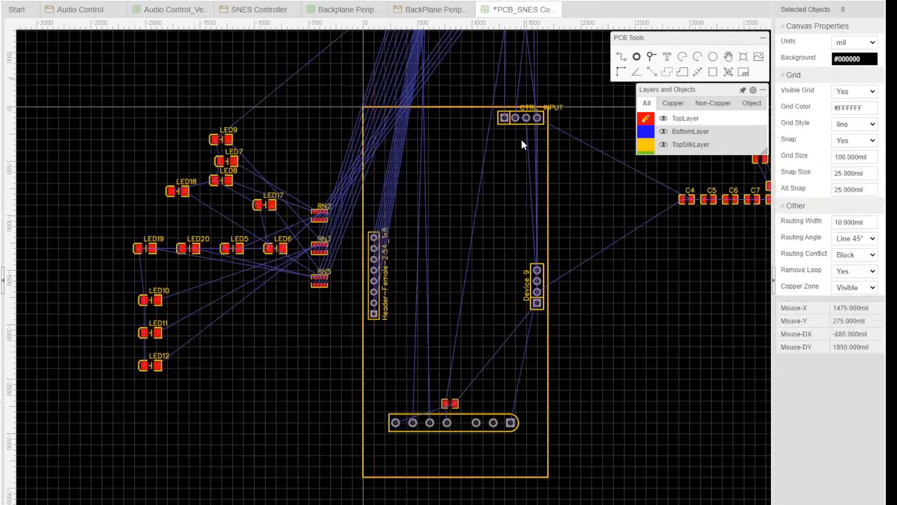
pyautogui.hotkey('ctrl', 'v')
pyautogui.scroll(3, 393, 421)
pyautogui.click(361, 367)
pyautogui.moveTo(338, 331); pyautogui.dragTo(372, 378)
pyautogui.moveTo(356, 345); pyautogui.dragTo(359, 364)
# Paste a second linked via pair in the board's lower-right corner and delete the leftover pasted pieces.
pyautogui.hotkey('ctrl', 'v')
pyautogui.click(667, 366)
pyautogui.click(500, 360)
pyautogui.press('Delete')
pyautogui.click(694, 365)
pyautogui.press('Delete')
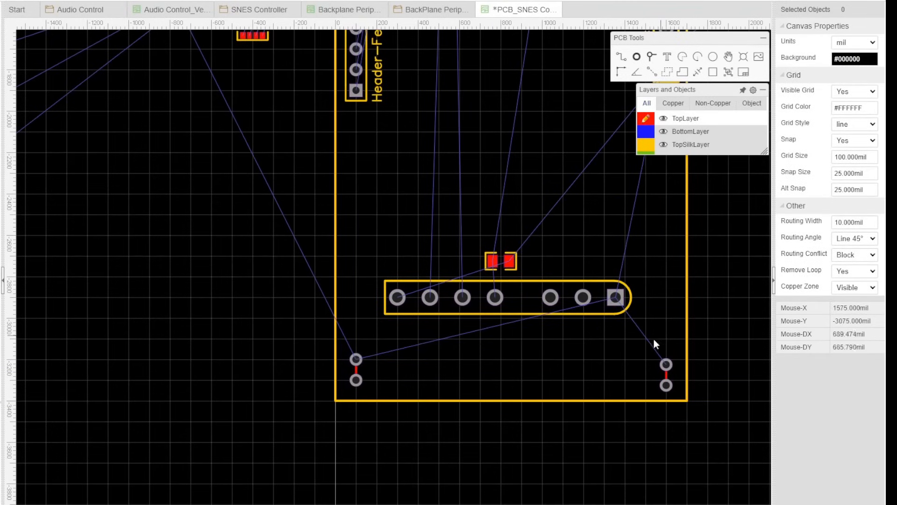
# Try to turn off the displayed name of the MAINBUS1 header.
pyautogui.scroll(-3, 654, 344)
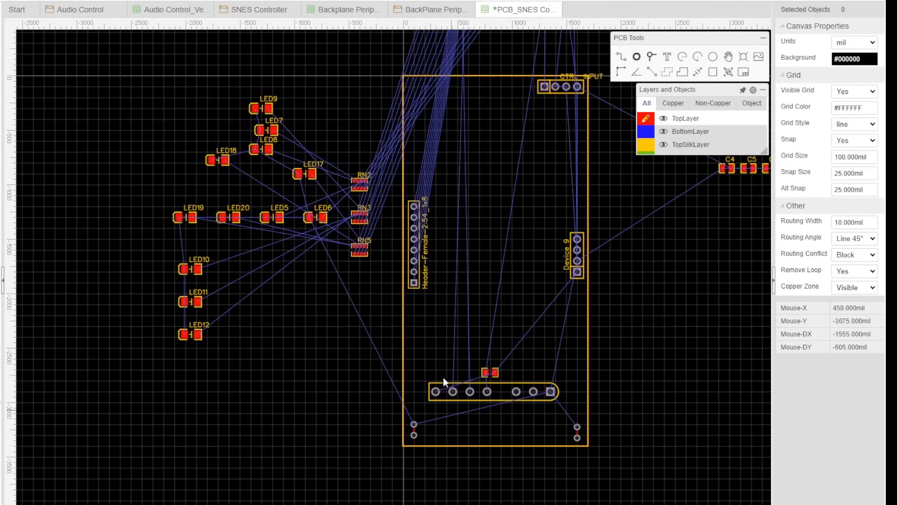
pyautogui.moveTo(654, 318); pyautogui.dragTo(558, 431, button='right')
pyautogui.click(318, 357)
pyautogui.click(854, 108)
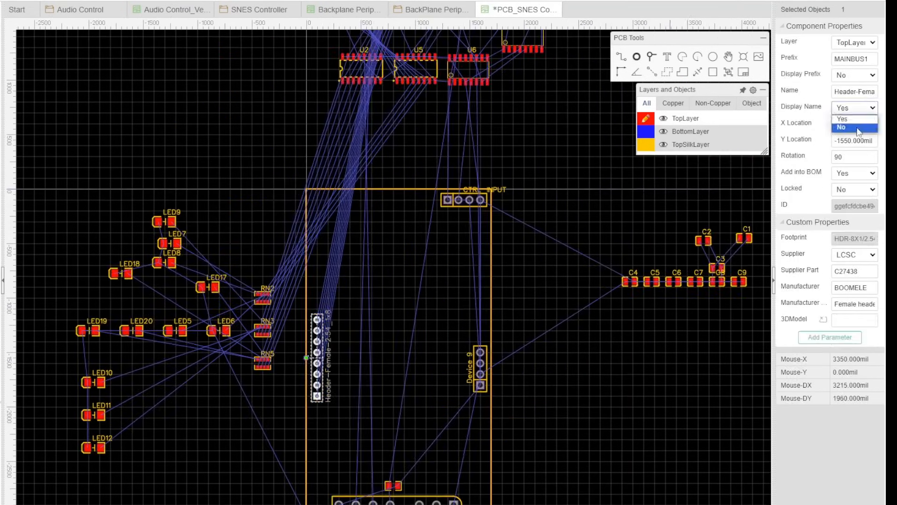
pyautogui.click(859, 131)
pyautogui.click(415, 359)
# Rotate the two 74HCT541 chips horizontal and place them one above the other in the board's left half.
pyautogui.scroll(-2, 415, 359)
pyautogui.press('space')
pyautogui.moveTo(382, 88); pyautogui.dragTo(384, 355)
pyautogui.press('space')
pyautogui.moveTo(417, 104); pyautogui.dragTo(399, 302)
# Place U2 to the right of the 74HCT541 chips, and U5 and U6 in the lower part of the board.
pyautogui.moveTo(392, 154); pyautogui.dragTo(438, 315)
pyautogui.moveTo(427, 153); pyautogui.dragTo(381, 432)
pyautogui.moveTo(459, 156); pyautogui.dragTo(442, 430)
# Select the five chips on the board and turn on their displayed names.
pyautogui.scroll(3, 416, 437)
pyautogui.keyDown('ctrl'); pyautogui.click(351, 274); pyautogui.keyUp('ctrl')
pyautogui.keyDown('ctrl'); pyautogui.click(351, 175); pyautogui.keyUp('ctrl')
pyautogui.click(855, 108)
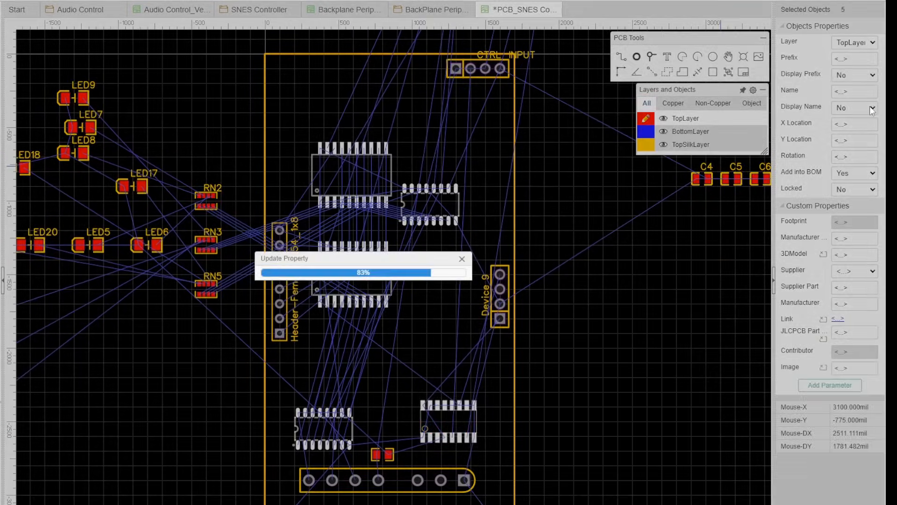
# Move the name labels of the placed chips inside their outlines, reading horizontally.
pyautogui.moveTo(472, 383); pyautogui.dragTo(449, 418)
pyautogui.moveTo(468, 169); pyautogui.dragTo(448, 203)
pyautogui.click(390, 274)
pyautogui.moveTo(296, 136); pyautogui.dragTo(343, 164)
pyautogui.moveTo(298, 215); pyautogui.dragTo(334, 263)
pyautogui.press('space')
# Move the lower-right 74HCT193 off the board and put U2 in its place beside the other 74HCT595.
pyautogui.moveTo(430, 205); pyautogui.dragTo(368, 367)
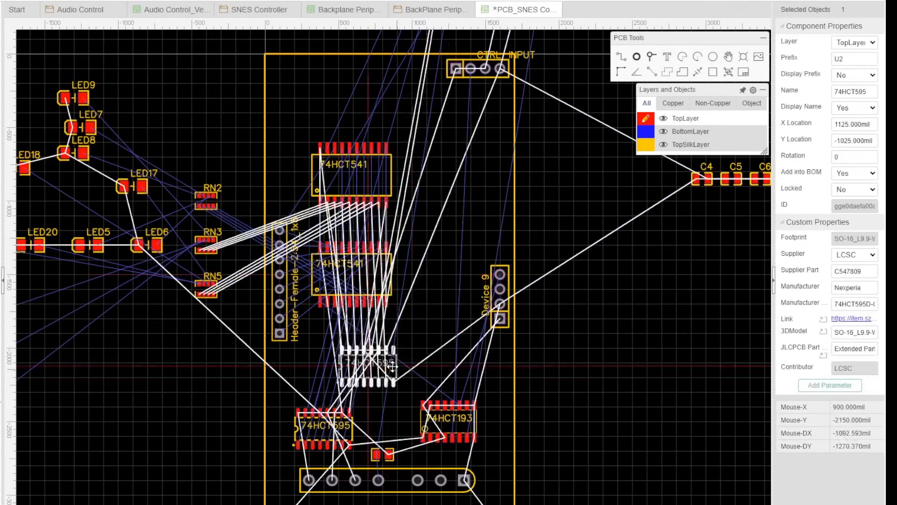
pyautogui.moveTo(448, 423); pyautogui.dragTo(617, 260)
pyautogui.moveTo(368, 367); pyautogui.dragTo(439, 423)
# Group the 74HCT04 and the three 74HCT193 chips outside the board next to the CTRL_INPUT header.
pyautogui.scroll(-3, 438, 422)
pyautogui.moveTo(421, 126); pyautogui.dragTo(499, 200)
pyautogui.moveTo(494, 185); pyautogui.dragTo(545, 301)
pyautogui.moveTo(485, 163); pyautogui.dragTo(483, 326)
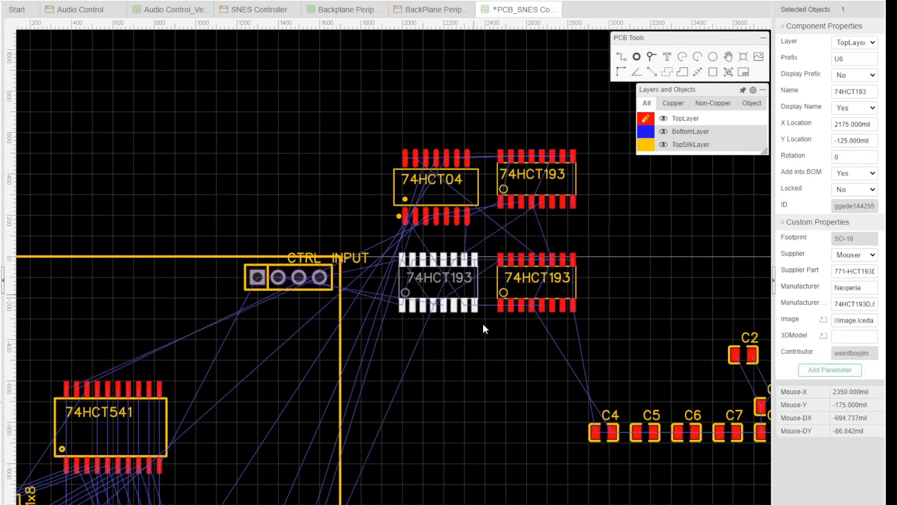
# Stack two 74HCT193 chips below CTRL_INPUT and shift both 74HCT541 chips further up the board.
pyautogui.scroll(-5, 483, 327)
pyautogui.scroll(3, 483, 327)
pyautogui.scroll(2, 644, 276)
pyautogui.moveTo(644, 275); pyautogui.dragTo(644, 255, button='right')
pyautogui.moveTo(452, 215); pyautogui.dragTo(454, 166)
pyautogui.moveTo(452, 315); pyautogui.dragTo(450, 254)
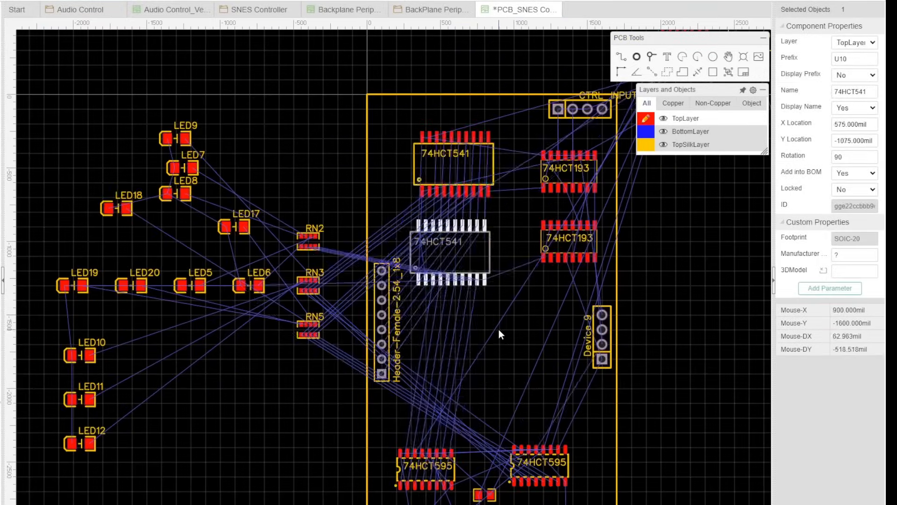
# Place the 74HCT04 below the lower 74HCT541 and the remaining 74HCT193 to its right.
pyautogui.scroll(-2, 499, 329)
pyautogui.moveTo(696, 195); pyautogui.dragTo(603, 218, button='right')
pyautogui.moveTo(543, 140); pyautogui.dragTo(363, 351)
pyautogui.moveTo(597, 138); pyautogui.dragTo(431, 353)
pyautogui.click(542, 271)
pyautogui.scroll(2, 340, 333)
pyautogui.moveTo(371, 360); pyautogui.dragTo(383, 356)
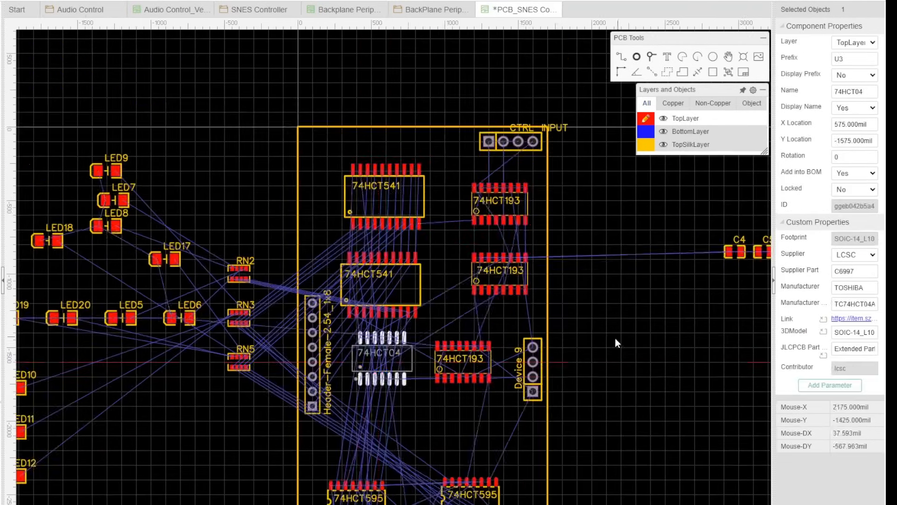
# Align the two 74HCT541 chips closer to the board's left side and nudge the top 74HCT193 to the right.
pyautogui.moveTo(615, 338); pyautogui.dragTo(656, 190, button='right')
pyautogui.moveTo(512, 347); pyautogui.dragTo(541, 358)
pyautogui.moveTo(417, 354)
pyautogui.mouseDown()
pyautogui.moveTo(415, 368)
pyautogui.moveTo(405, 361)
pyautogui.mouseUp()
pyautogui.click(659, 300)
pyautogui.scroll(-2, 359, 322)
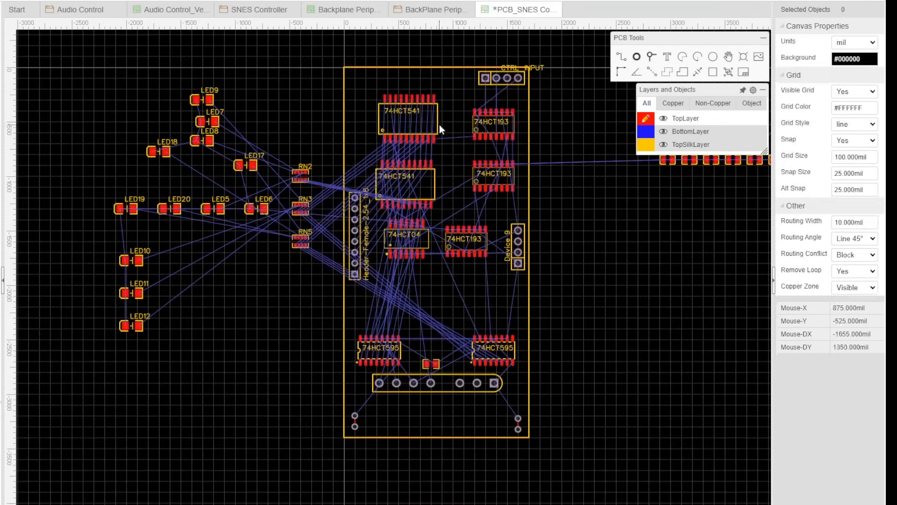
pyautogui.moveTo(436, 124); pyautogui.dragTo(425, 106)
pyautogui.moveTo(492, 124); pyautogui.dragTo(498, 123)
# Display the values of all capacitors outside the board in place of their prefixes.
pyautogui.moveTo(717, 189); pyautogui.dragTo(594, 272, button='right')
pyautogui.moveTo(684, 311); pyautogui.dragTo(461, 171)
pyautogui.click(855, 75)
pyautogui.click(854, 96)
pyautogui.moveTo(632, 241); pyautogui.dragTo(594, 275)
pyautogui.scroll(2, 588, 295)
pyautogui.click(528, 334)
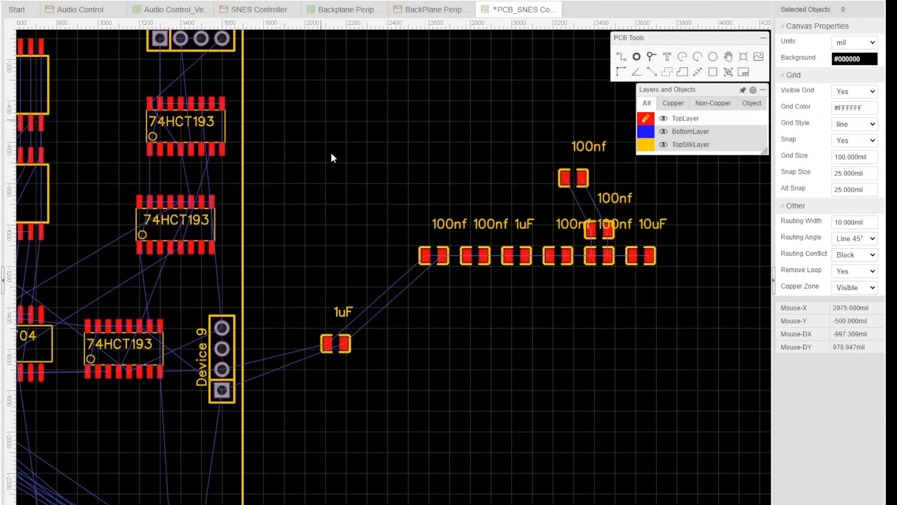
# Separate the 1uF and 10uF capacitors from the 100nf group and hide all the capacitor names.
pyautogui.moveTo(654, 263); pyautogui.dragTo(323, 485)
pyautogui.moveTo(345, 346); pyautogui.dragTo(681, 366)
pyautogui.moveTo(530, 261); pyautogui.dragTo(726, 313)
pyautogui.moveTo(653, 224); pyautogui.dragTo(745, 442)
pyautogui.click(339, 461)
pyautogui.moveTo(770, 379); pyautogui.dragTo(396, 113)
# In the SNES Controller schematic, set the value of capacitor C6 to 100nf.
pyautogui.click(259, 9)
pyautogui.click(865, 41)
pyautogui.click(549, 197)
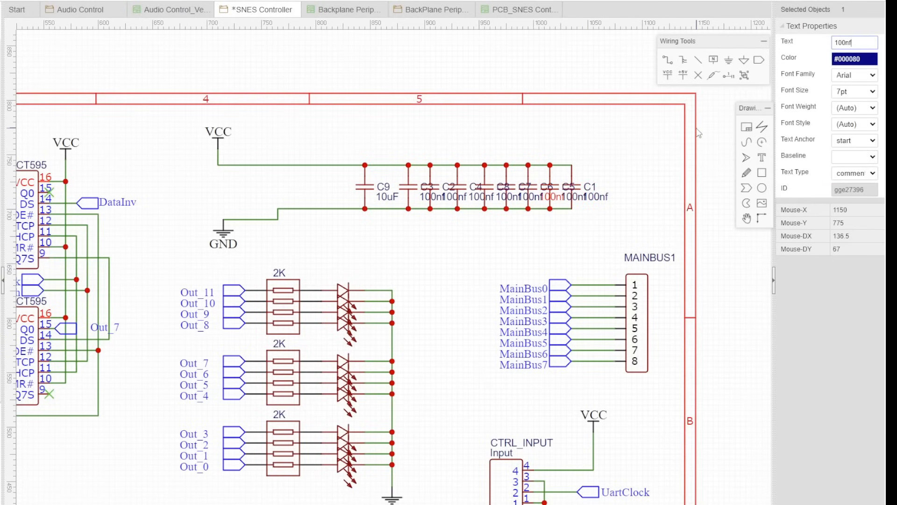
# Rename the 8-pin header MAINBUS1 as MainBus in the schematic.
pyautogui.scroll(-2, 467, 234)
pyautogui.click(569, 140)
pyautogui.click(850, 41)
pyautogui.write('MainBus')
pyautogui.scroll(-3, 642, 282)
# Update the PCB from the schematic and apply the imported component changes.
pyautogui.click(426, 413)
pyautogui.click(662, 238)
pyautogui.hotkey('alt', 'p')
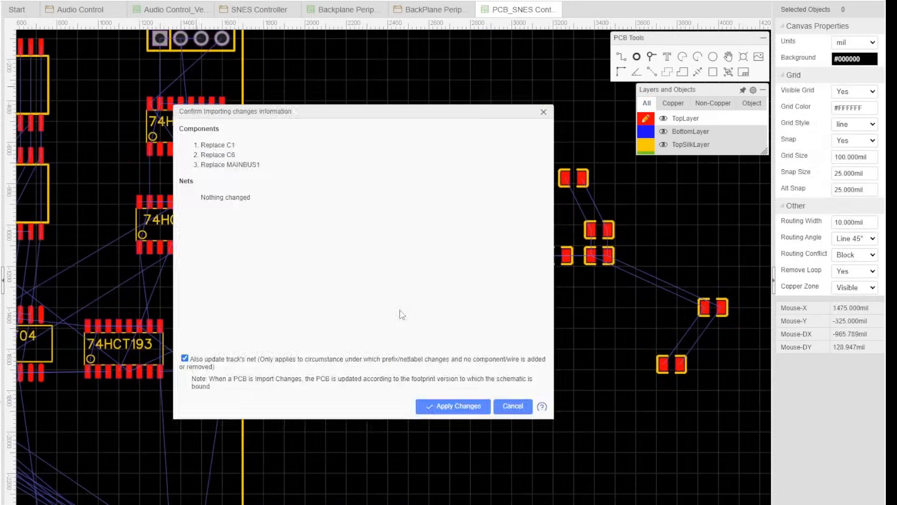
pyautogui.click(456, 405)
# Place the capacitors on the board beside their chips and next to the Device 9 header.
pyautogui.moveTo(656, 241); pyautogui.dragTo(355, 152)
pyautogui.moveTo(501, 235); pyautogui.dragTo(587, 246, button='right')
pyautogui.moveTo(465, 226); pyautogui.dragTo(443, 193)
# Move the lowest 74HCT193 and the 74HCT04, each with its capacitor, up beneath the chips above them.
pyautogui.moveTo(424, 315); pyautogui.dragTo(440, 255)
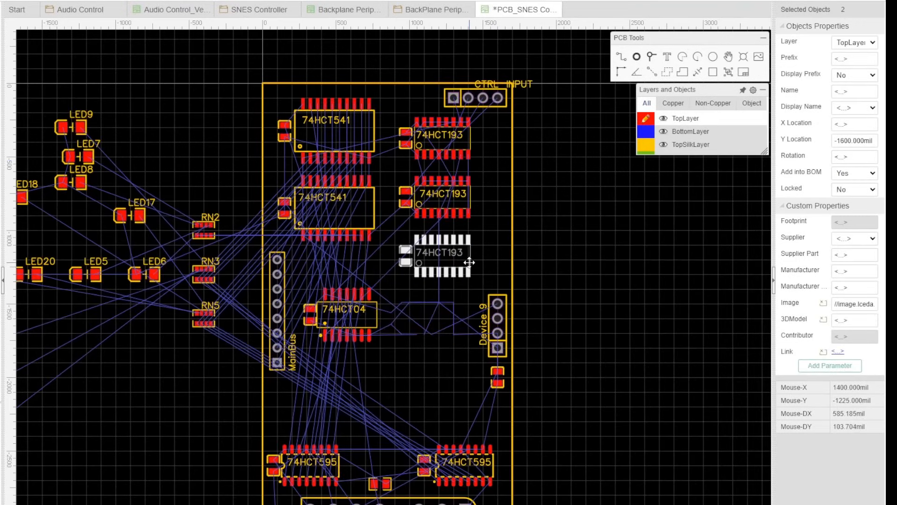
pyautogui.moveTo(344, 308); pyautogui.dragTo(340, 283)
pyautogui.click(413, 318)
pyautogui.moveTo(413, 319); pyautogui.dragTo(453, 319, button='right')
# Move the three resistor arrays from the left of the board to its right side.
pyautogui.moveTo(270, 365); pyautogui.dragTo(220, 211)
pyautogui.moveTo(243, 272); pyautogui.dragTo(604, 225)
# Display the names of the twelve LEDs outside the board in place of their prefixes.
pyautogui.moveTo(374, 355); pyautogui.dragTo(550, 345, button='right')
pyautogui.moveTo(139, 93); pyautogui.dragTo(397, 449)
pyautogui.click(855, 75)
pyautogui.click(863, 93)
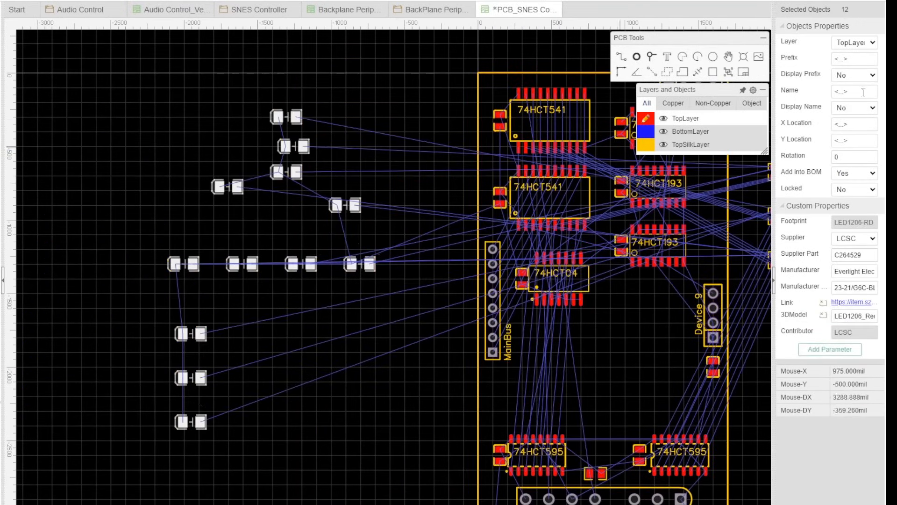
# Arrange and rotate the Up, Down, Left and Right LEDs into a D-pad cross.
pyautogui.moveTo(298, 124); pyautogui.dragTo(321, 140)
pyautogui.moveTo(296, 117); pyautogui.dragTo(275, 423)
pyautogui.press('space')
pyautogui.moveTo(193, 334); pyautogui.dragTo(266, 473)
pyautogui.press('space')
pyautogui.press('space')
pyautogui.press('space')
pyautogui.moveTo(194, 377); pyautogui.dragTo(239, 448)
pyautogui.press('space')
pyautogui.press('space')
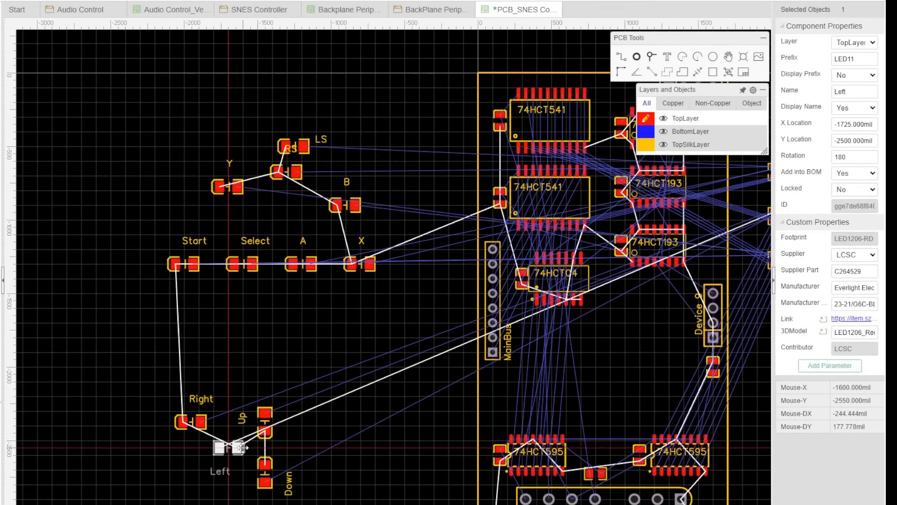
pyautogui.moveTo(194, 421); pyautogui.dragTo(292, 448)
# Hide the names of the four D-pad LEDs and move the cross farther left of the board.
pyautogui.moveTo(369, 504); pyautogui.dragTo(354, 489)
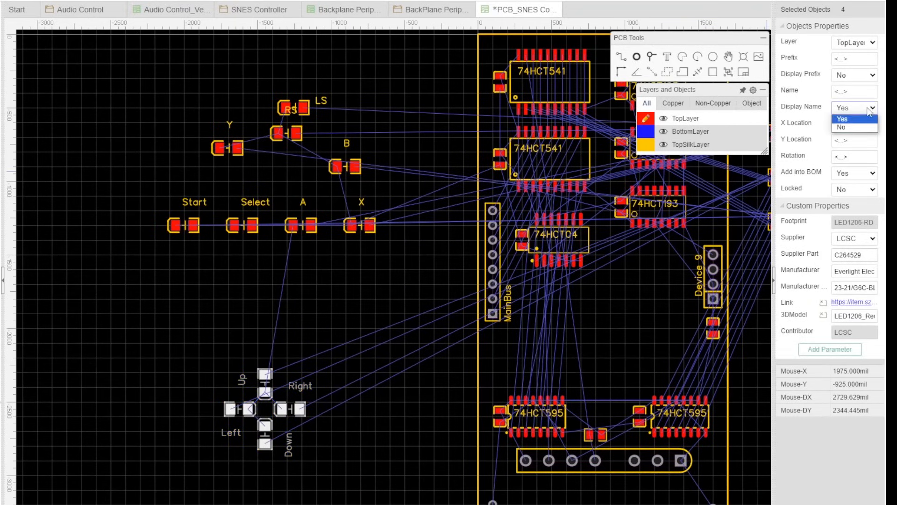
pyautogui.click(221, 378)
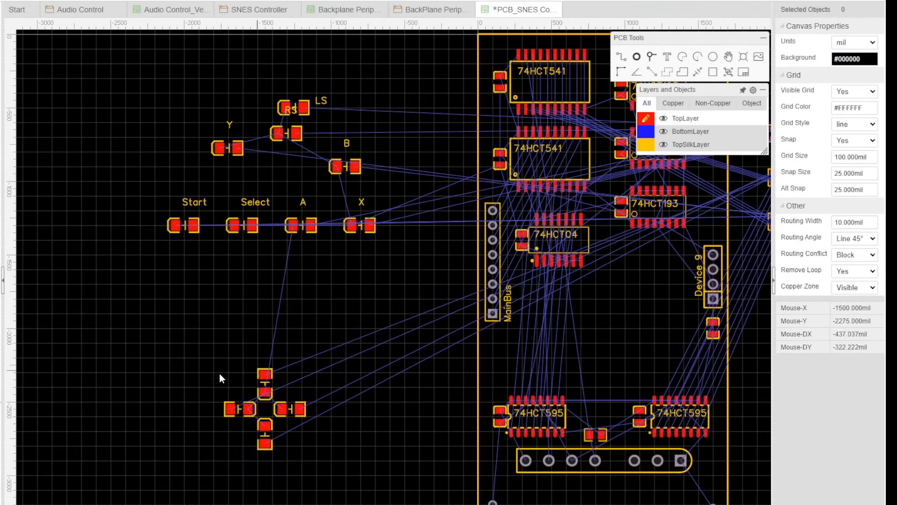
pyautogui.moveTo(338, 498); pyautogui.dragTo(337, 495)
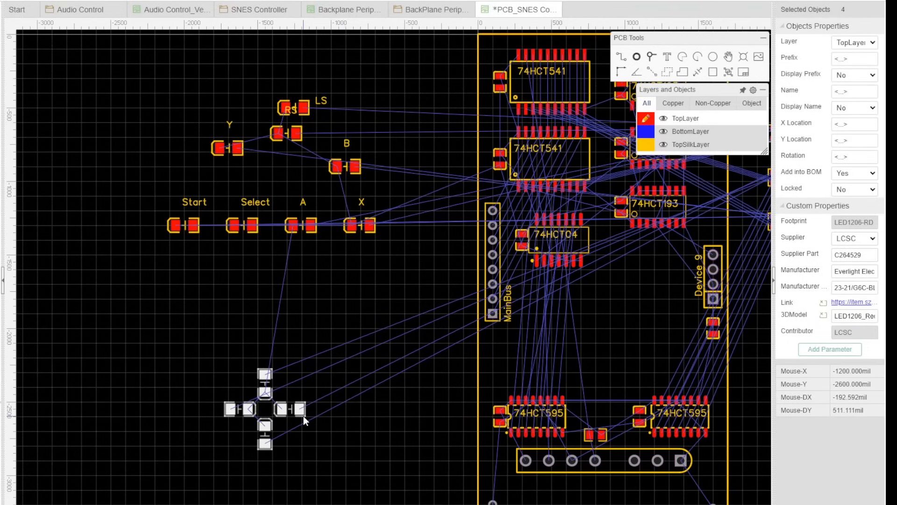
pyautogui.moveTo(304, 416); pyautogui.dragTo(185, 386)
# Place the Select and Start LEDs side by side to the right of the D-pad cross.
pyautogui.moveTo(253, 227); pyautogui.dragTo(286, 382)
pyautogui.moveTo(196, 230); pyautogui.dragTo(335, 385)
pyautogui.moveTo(366, 400); pyautogui.dragTo(229, 379)
pyautogui.moveTo(304, 410); pyautogui.dragTo(205, 358)
pyautogui.moveTo(227, 378); pyautogui.dragTo(238, 379)
pyautogui.moveTo(329, 420); pyautogui.dragTo(211, 358)
pyautogui.press('space')
pyautogui.click(286, 384)
# Rotate the Start and Select LEDs to 45 degrees and place their labels beneath them.
pyautogui.click(272, 381)
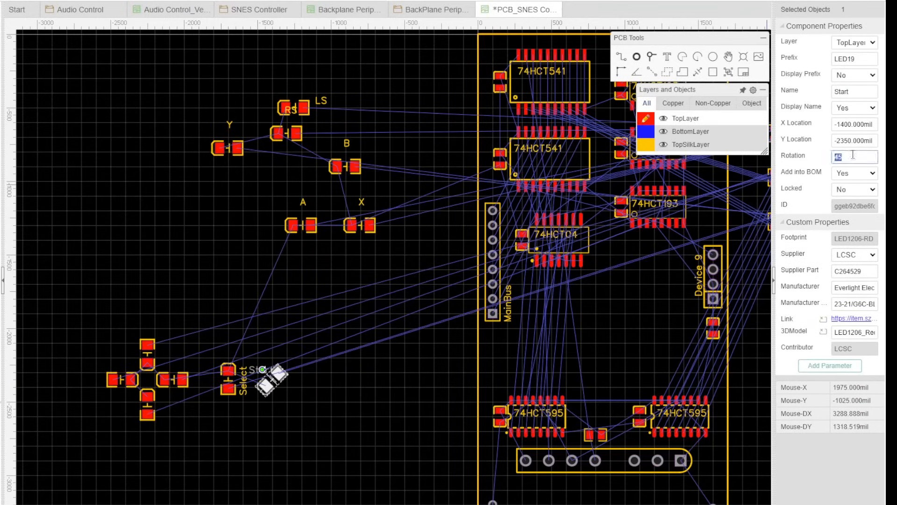
pyautogui.moveTo(256, 370); pyautogui.dragTo(272, 402)
pyautogui.click(229, 379)
pyautogui.doubleClick(853, 156)
pyautogui.write('45')
pyautogui.moveTo(214, 370); pyautogui.dragTo(228, 405)
# Place the LS LED above the D-pad cross and the RS LED above Select.
pyautogui.moveTo(295, 108); pyautogui.dragTo(145, 276)
pyautogui.moveTo(288, 134); pyautogui.dragTo(244, 281)
pyautogui.moveTo(171, 270); pyautogui.dragTo(152, 266)
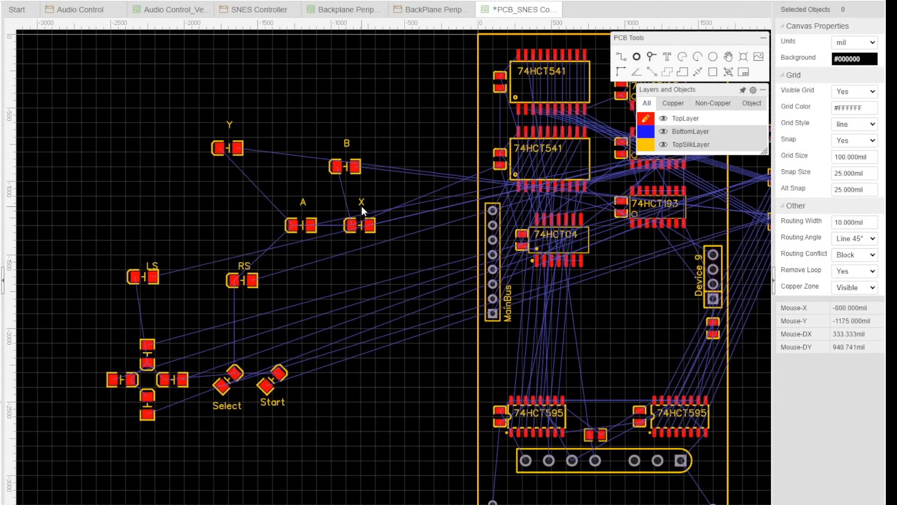
# Gather the X, A, Y and B LEDs in two rows to the right of the Start LED.
pyautogui.moveTo(228, 148); pyautogui.dragTo(346, 347)
pyautogui.moveTo(345, 166); pyautogui.dragTo(389, 346)
pyautogui.moveTo(302, 225); pyautogui.dragTo(397, 296)
pyautogui.moveTo(359, 228); pyautogui.dragTo(342, 302)
pyautogui.click(530, 331)
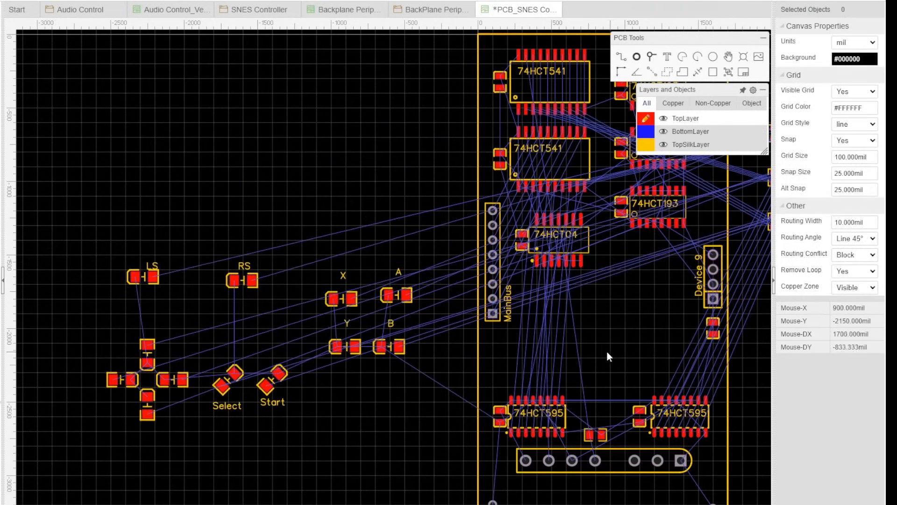
# Rotate and arrange the X, Y, A and B LEDs into a cross matching the D-pad cluster.
pyautogui.press('space')
pyautogui.moveTo(354, 351); pyautogui.dragTo(367, 391)
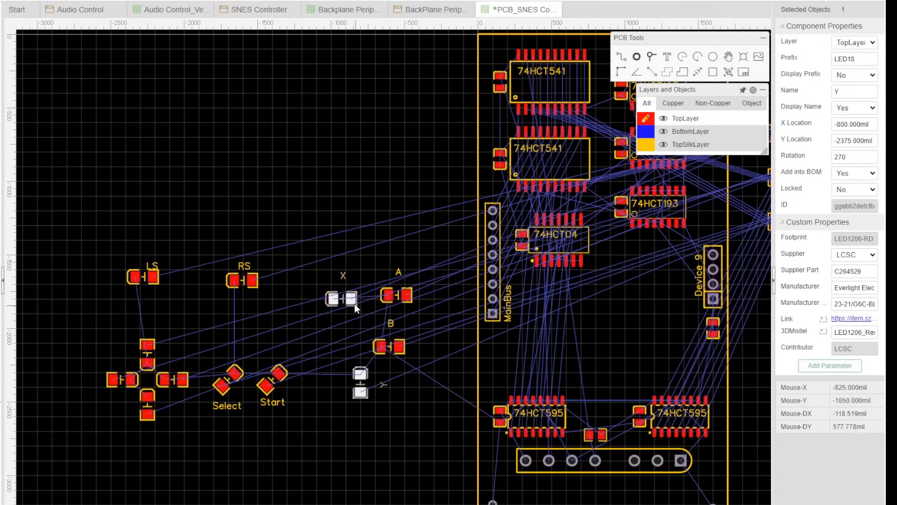
pyautogui.moveTo(354, 306); pyautogui.dragTo(373, 355)
pyautogui.press('space')
pyautogui.moveTo(366, 400); pyautogui.dragTo(374, 419)
pyautogui.moveTo(361, 346); pyautogui.dragTo(368, 354)
pyautogui.moveTo(396, 295); pyautogui.dragTo(393, 380)
pyautogui.press('space')
pyautogui.press('space')
pyautogui.moveTo(398, 348); pyautogui.dragTo(403, 365)
pyautogui.moveTo(345, 353); pyautogui.dragTo(385, 335)
pyautogui.press('space')
pyautogui.click(306, 423)
# Shift the Select and Start LEDs and the X, Y, A, B cluster left towards the D-pad cross.
pyautogui.moveTo(228, 379); pyautogui.dragTo(215, 383)
pyautogui.moveTo(273, 379); pyautogui.dragTo(250, 382)
pyautogui.moveTo(314, 323); pyautogui.dragTo(423, 437)
pyautogui.moveTo(368, 345); pyautogui.dragTo(325, 346)
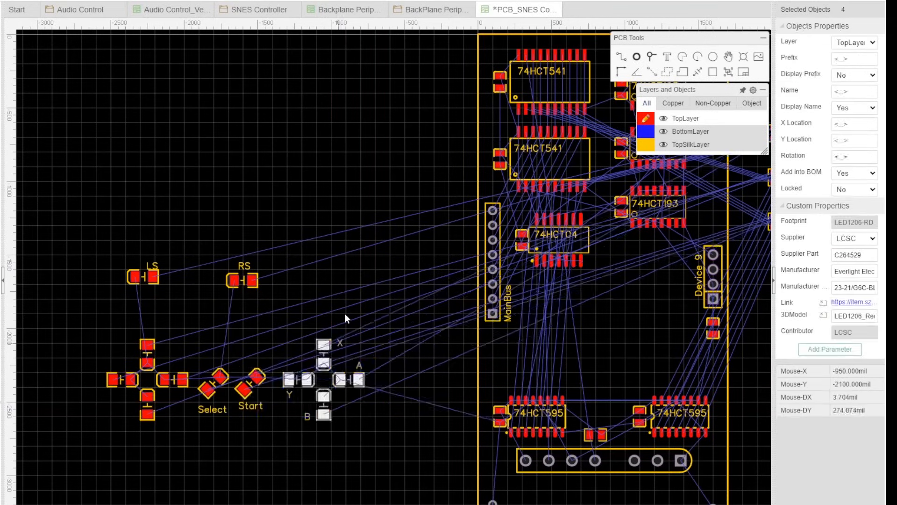
# Bring the LS and RS LEDs down between the two crosses and move the whole LED group up.
pyautogui.scroll(-1, 399, 351)
pyautogui.click(367, 432)
pyautogui.moveTo(290, 301); pyautogui.dragTo(323, 334)
pyautogui.moveTo(220, 298); pyautogui.dragTo(262, 340)
pyautogui.moveTo(170, 306); pyautogui.dragTo(405, 427)
pyautogui.moveTo(348, 402); pyautogui.dragTo(351, 292)
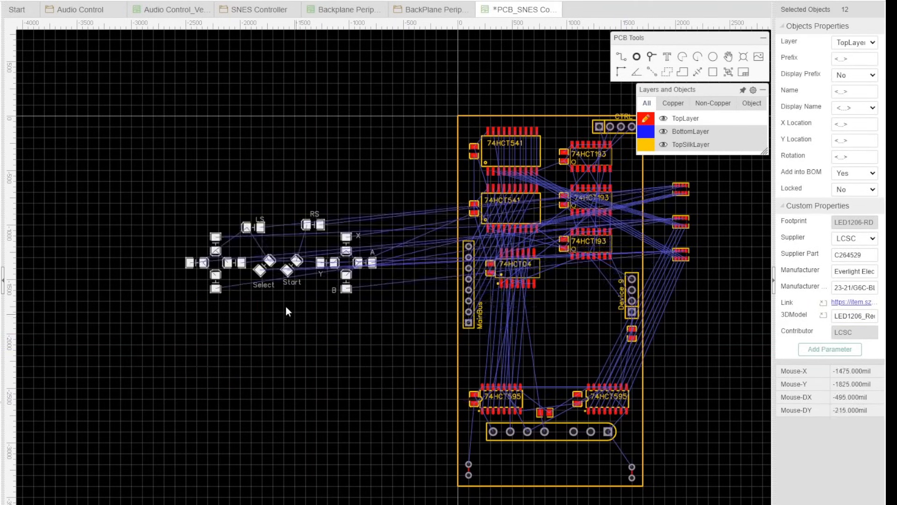
# Lower the Select and Start LEDs between the two crosses and align their labels diagonally alongside them.
pyautogui.scroll(3, 252, 290)
pyautogui.click(357, 329)
pyautogui.moveTo(357, 329); pyautogui.dragTo(373, 394, button='right')
pyautogui.moveTo(288, 326); pyautogui.dragTo(272, 355)
pyautogui.moveTo(336, 314); pyautogui.dragTo(315, 350)
pyautogui.moveTo(328, 374); pyautogui.dragTo(349, 364)
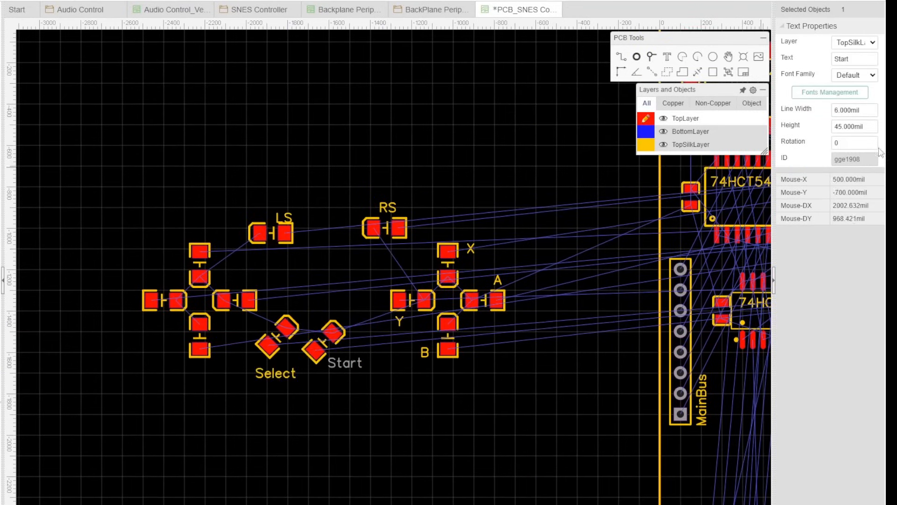
# Reposition the X, Y, A and B labels beside their LEDs and shift that cluster left towards Start.
pyautogui.moveTo(399, 227); pyautogui.dragTo(326, 171)
pyautogui.moveTo(471, 248); pyautogui.dragTo(433, 250)
pyautogui.moveTo(498, 280); pyautogui.dragTo(499, 321)
pyautogui.moveTo(400, 321); pyautogui.dragTo(398, 278)
pyautogui.moveTo(425, 353); pyautogui.dragTo(464, 352)
pyautogui.moveTo(496, 300); pyautogui.dragTo(461, 300)
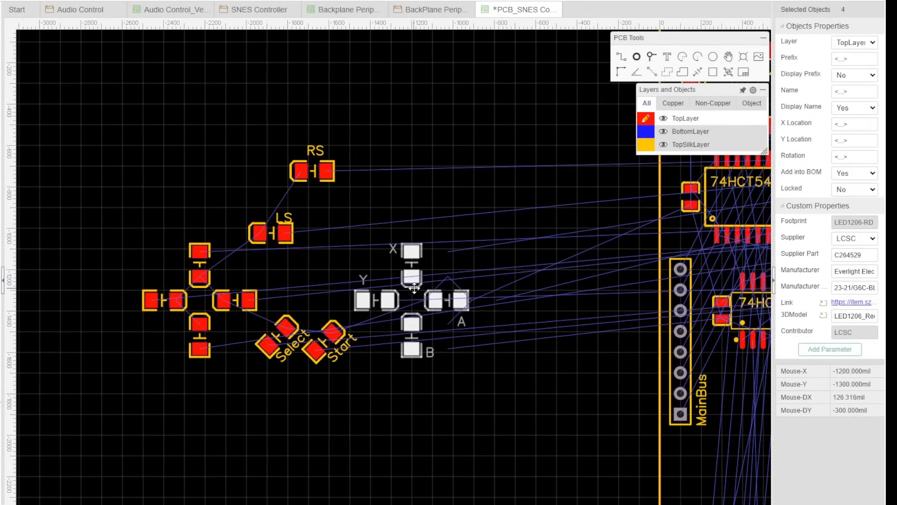
# Move the LED layout onto the board above the 74HCT595 chips and place the three resistor arrays between those chips.
pyautogui.scroll(-3, 361, 267)
pyautogui.moveTo(386, 313); pyautogui.dragTo(662, 391)
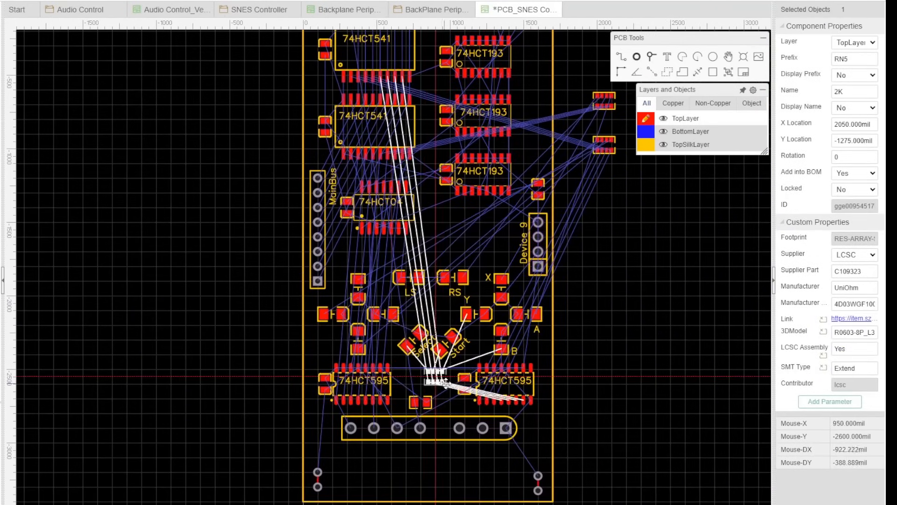
pyautogui.moveTo(444, 392); pyautogui.dragTo(428, 386)
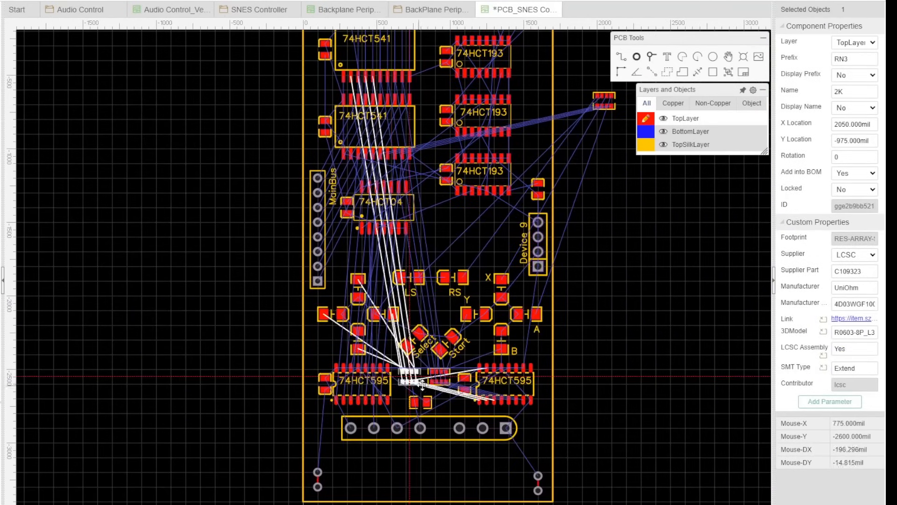
pyautogui.moveTo(668, 343); pyautogui.dragTo(435, 383)
pyautogui.moveTo(441, 377); pyautogui.dragTo(463, 381)
# Shift the left 74HCT595 and its capacitor towards the board edge and space the resistor arrays evenly between the chips.
pyautogui.scroll(3, 433, 373)
pyautogui.moveTo(238, 393); pyautogui.dragTo(206, 393)
pyautogui.scroll(-3, 314, 338)
pyautogui.moveTo(366, 368); pyautogui.dragTo(329, 368)
pyautogui.moveTo(592, 336); pyautogui.dragTo(352, 358)
pyautogui.scroll(3, 393, 373)
pyautogui.moveTo(263, 363); pyautogui.dragTo(271, 362)
pyautogui.scroll(3, 187, 346)
pyautogui.moveTo(374, 375); pyautogui.dragTo(388, 375)
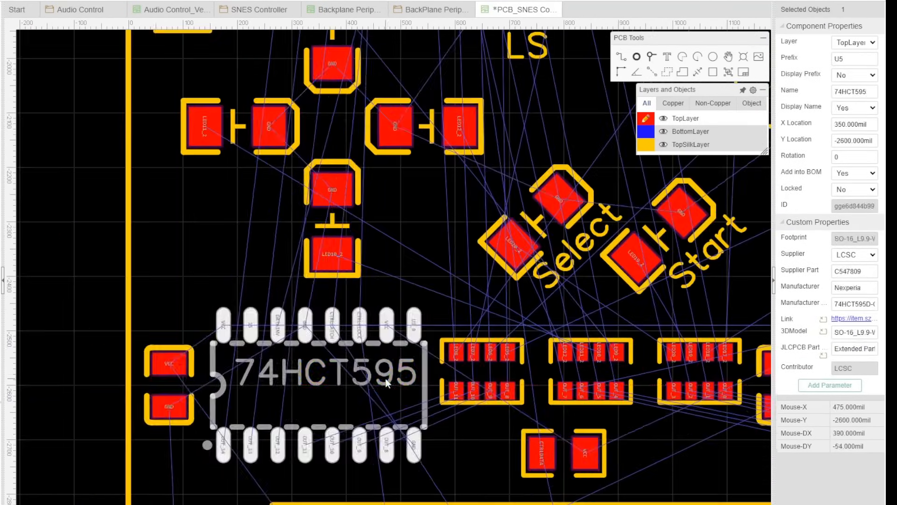
# Nudge the Select and Start LEDs slightly left between the two LED crosses.
pyautogui.scroll(-4, 180, 345)
pyautogui.click(630, 272)
pyautogui.click(327, 218)
pyautogui.moveTo(402, 325); pyautogui.dragTo(286, 275)
pyautogui.press('Left')
# Place the LS LED above the D-pad cross and the rotated RS LED above the X LED, with their labels on the inner sides.
pyautogui.click(323, 211)
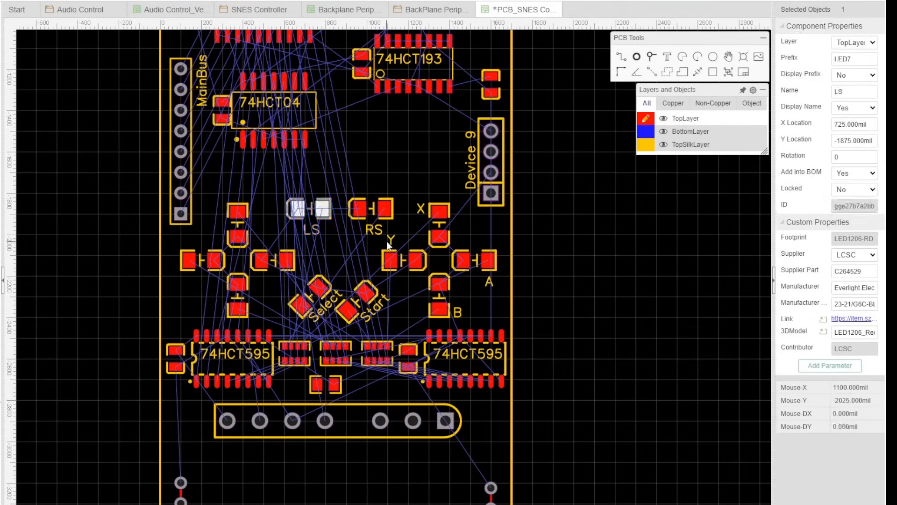
pyautogui.press('Up')
pyautogui.click(576, 237)
pyautogui.moveTo(388, 243); pyautogui.dragTo(231, 177)
pyautogui.doubleClick(388, 213)
pyautogui.click(439, 211)
pyautogui.moveTo(239, 199); pyautogui.dragTo(269, 176)
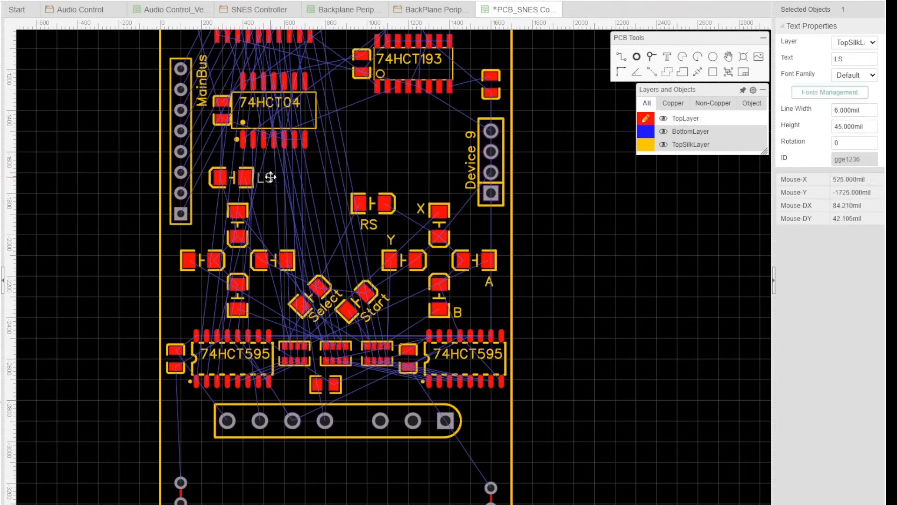
pyautogui.moveTo(373, 202); pyautogui.dragTo(424, 177)
pyautogui.moveTo(426, 199); pyautogui.dragTo(384, 177)
# Display the CTRL_INPUT header's name Input instead of its prefix, place the label below the header, and save.
pyautogui.scroll(-3, 378, 388)
pyautogui.click(421, 100)
pyautogui.click(871, 111)
pyautogui.click(859, 119)
pyautogui.moveTo(411, 90); pyautogui.dragTo(431, 114)
pyautogui.click(563, 181)
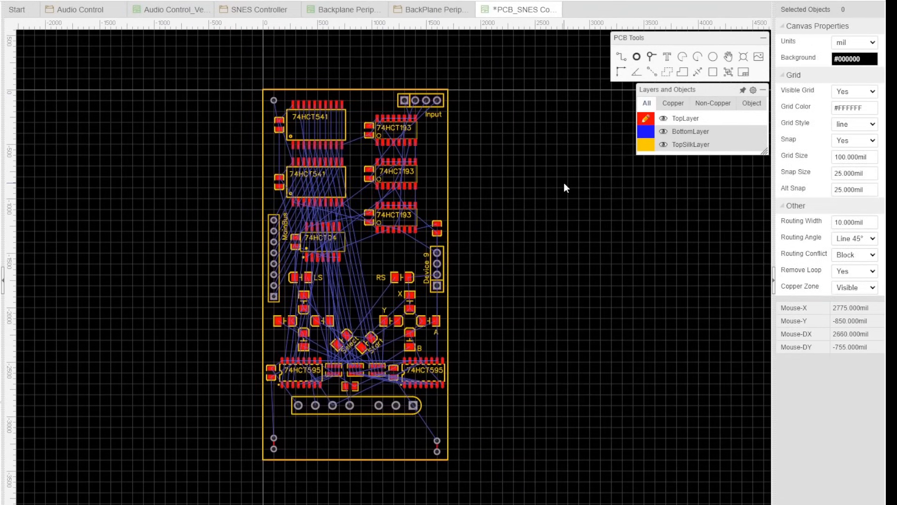
pyautogui.hotkey('ctrl', 's')
# Examine the component layout in the 3D view of the board from a tilted angle.
pyautogui.click(66, 3)
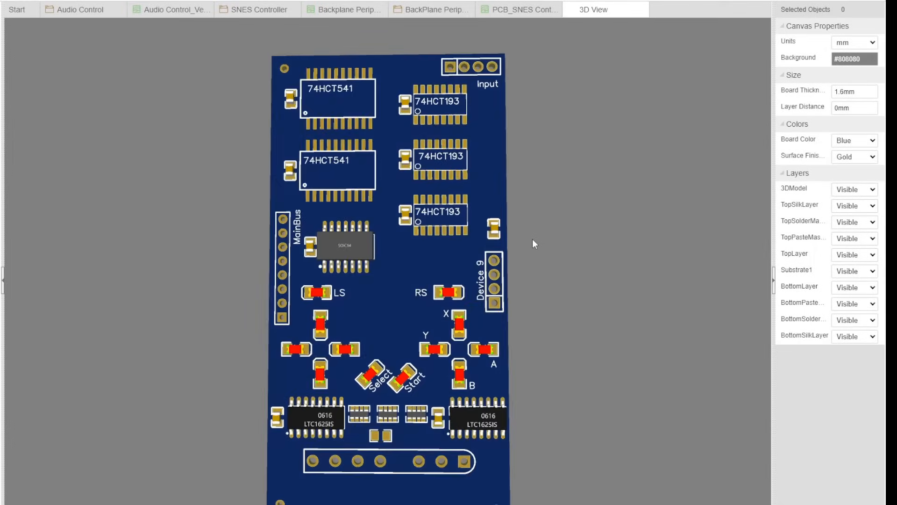
pyautogui.moveTo(532, 243); pyautogui.dragTo(512, 273)
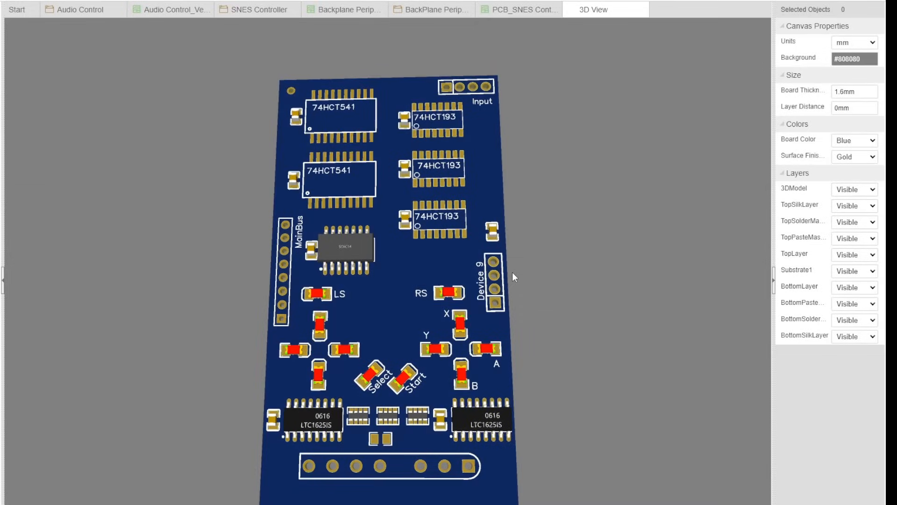
pyautogui.moveTo(512, 273); pyautogui.dragTo(514, 315)
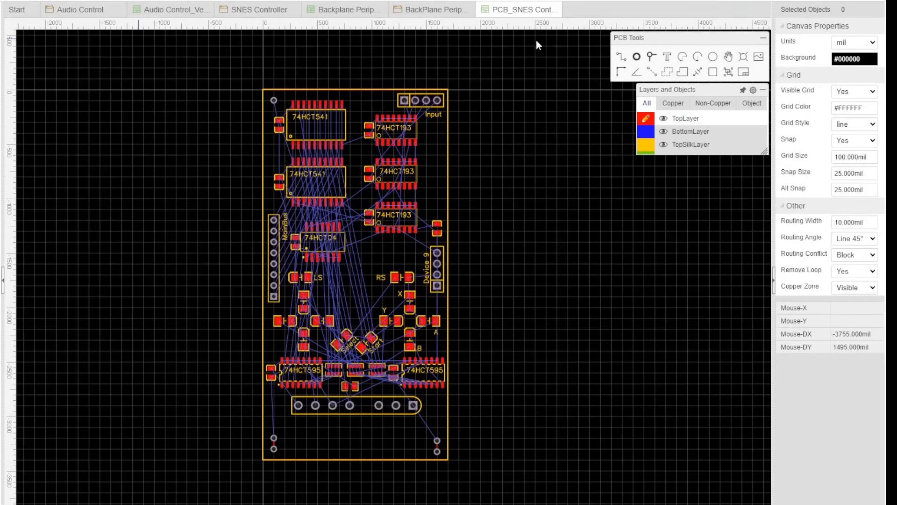
# Move the two-pad component between the 74HCT595 chips to the board's left edge, beside the seven-pin connector.
pyautogui.click(307, 416)
pyautogui.scroll(3, 307, 416)
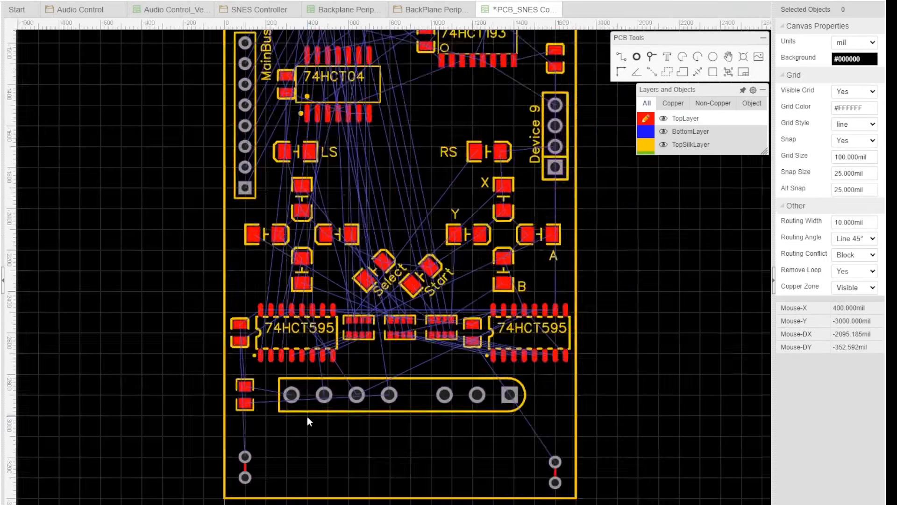
# Clear the 10uF capacitor off the board and move the three 74HCT193 chips with their capacitors to the board's right edge.
pyautogui.click(620, 384)
pyautogui.click(630, 374)
pyautogui.scroll(-1, 631, 374)
pyautogui.scroll(-1, 725, 226)
pyautogui.moveTo(725, 227); pyautogui.dragTo(549, 311, button='right')
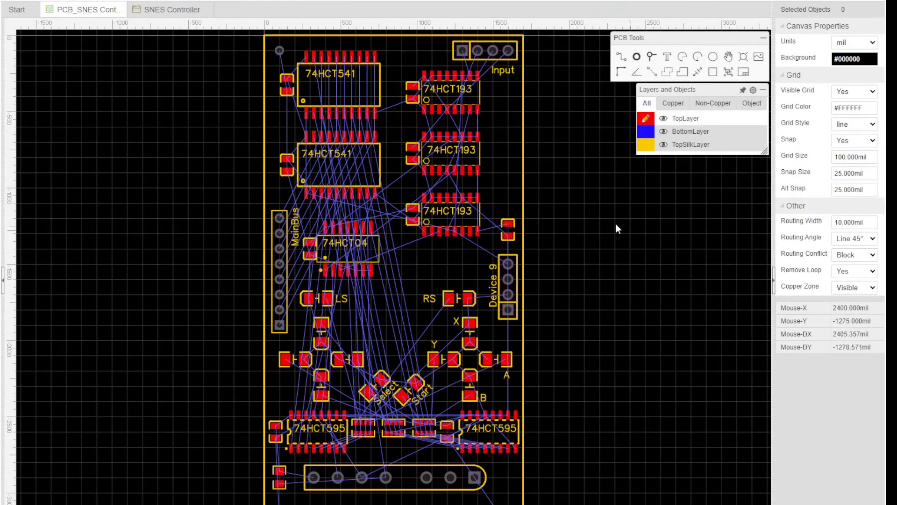
pyautogui.moveTo(512, 223); pyautogui.dragTo(604, 230)
pyautogui.moveTo(398, 37); pyautogui.dragTo(533, 242)
pyautogui.keyDown('ctrl'); pyautogui.click(485, 51); pyautogui.keyUp('ctrl')
pyautogui.moveTo(451, 150); pyautogui.dragTo(485, 149)
# Move the Input label to the left of its header and place the 10uF capacitor beside the Device 9 header.
pyautogui.moveTo(502, 70); pyautogui.dragTo(434, 48)
pyautogui.moveTo(599, 233); pyautogui.dragTo(574, 234)
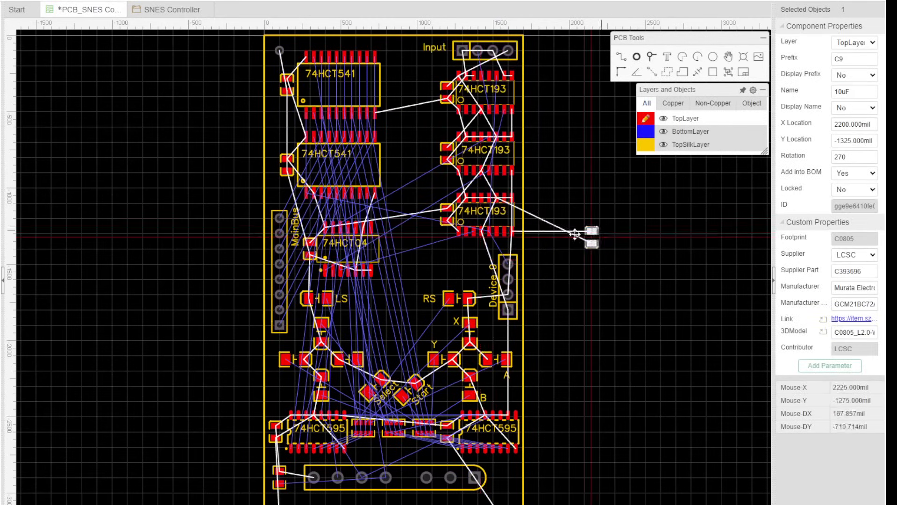
pyautogui.moveTo(492, 255); pyautogui.dragTo(492, 255)
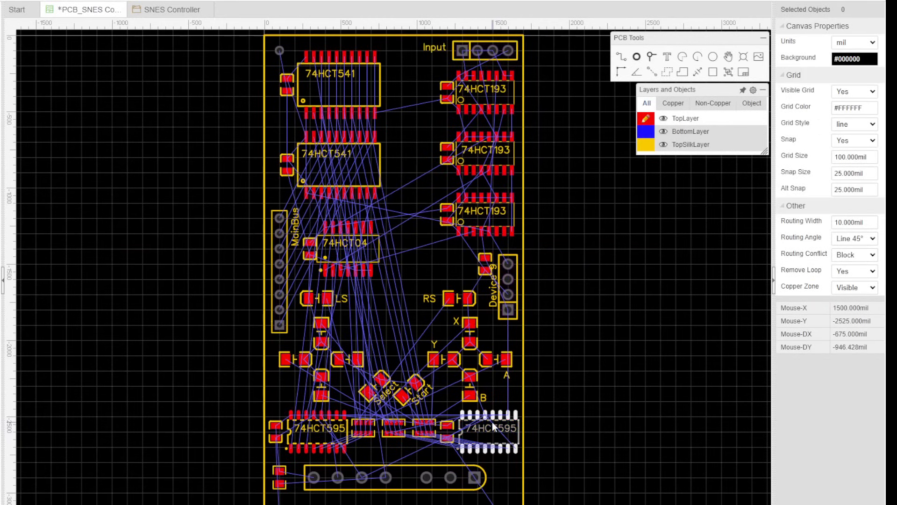
# Set the canvas snap size to 12.5 mil.
pyautogui.moveTo(567, 446); pyautogui.dragTo(608, 340, button='right')
pyautogui.scroll(3, 593, 335)
pyautogui.scroll(-1, 556, 331)
pyautogui.moveTo(553, 321); pyautogui.dragTo(651, 299, button='right')
pyautogui.scroll(-2, 675, 331)
pyautogui.click(865, 172)
pyautogui.write('12.5')
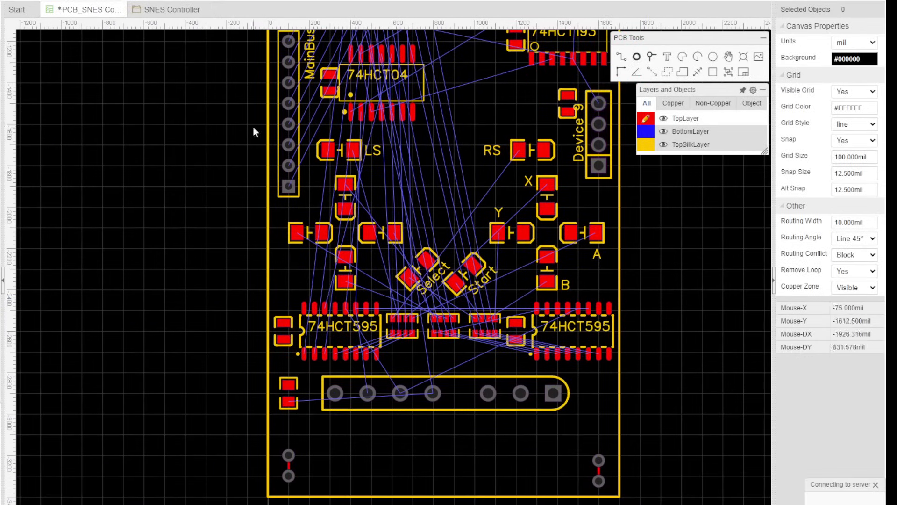
# Route a top-layer CTRLDATA track from the lower-left component's bottom pad, below the seven-pin connector, to its fourth pin from the left.
pyautogui.scroll(1, 384, 437)
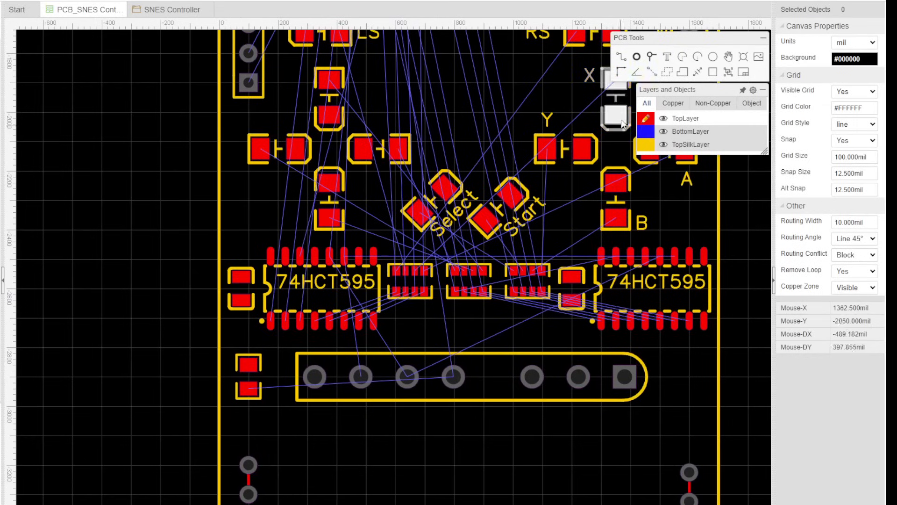
pyautogui.click(254, 392)
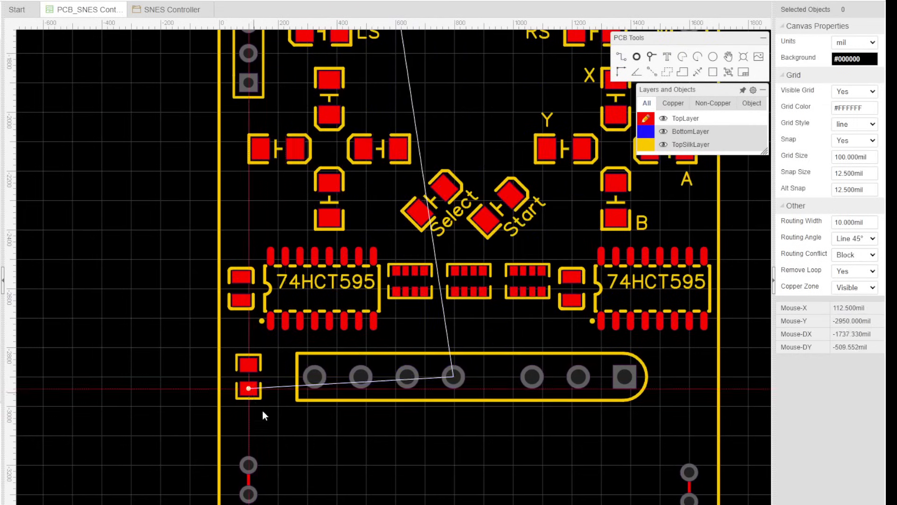
pyautogui.click(439, 427)
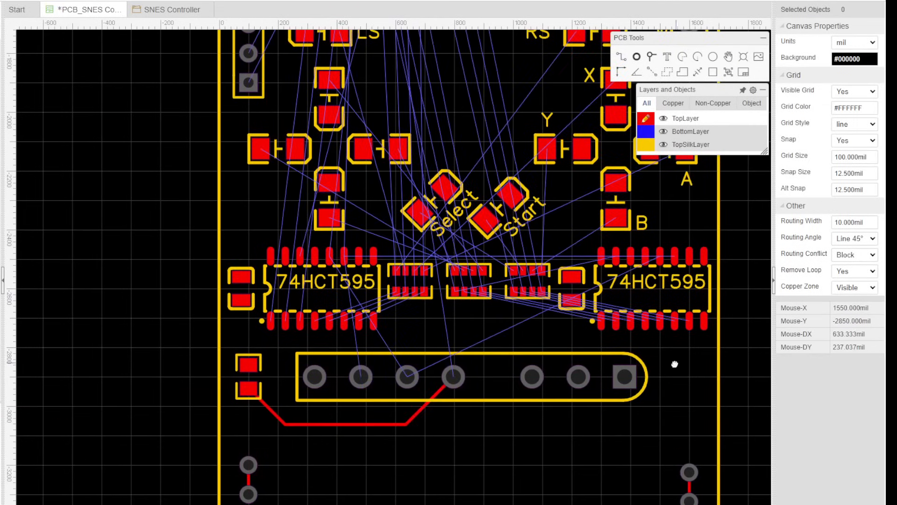
# Move resistor array RN5 to the right of the right 74HCT595, shifting that chip and its capacitor left and slightly down.
pyautogui.moveTo(662, 365); pyautogui.dragTo(570, 422, button='right')
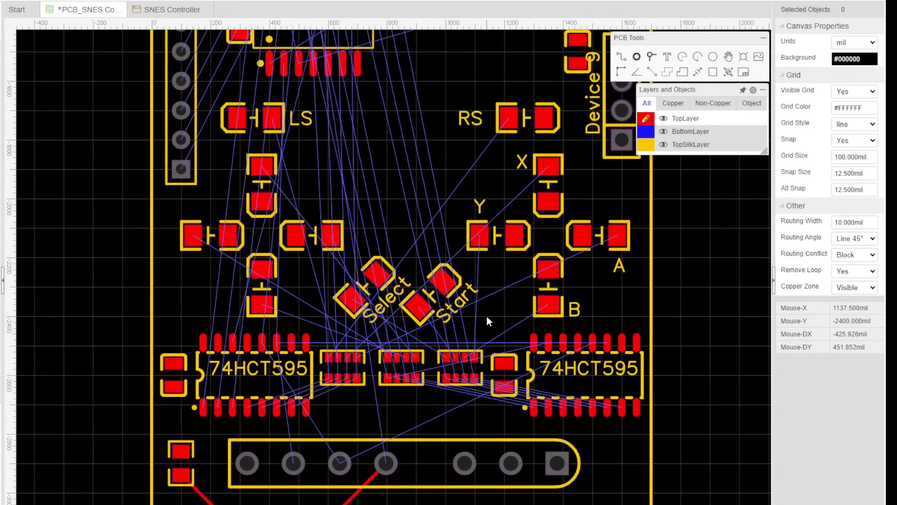
pyautogui.moveTo(486, 326); pyautogui.dragTo(649, 430)
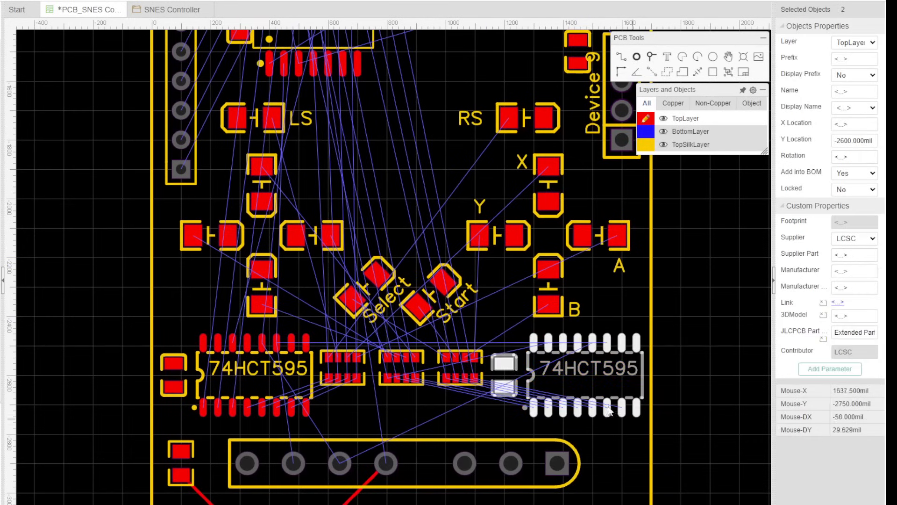
pyautogui.moveTo(483, 380); pyautogui.dragTo(732, 379)
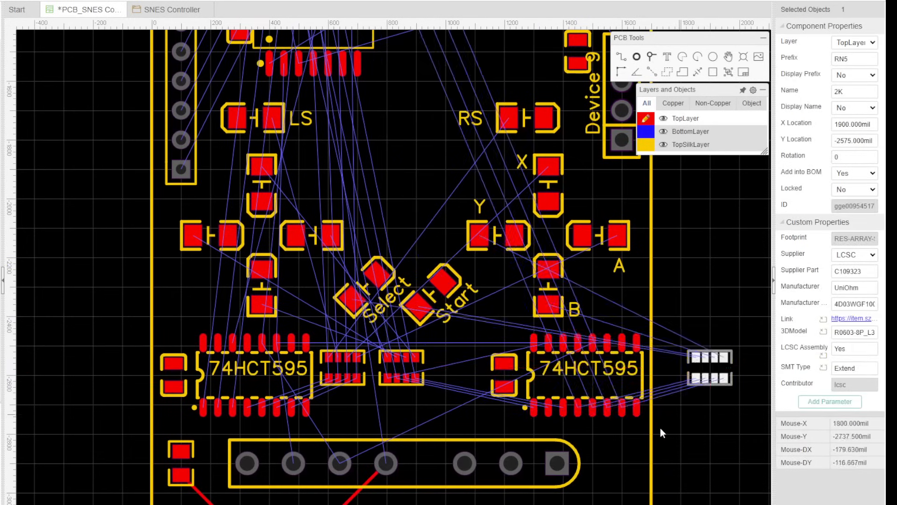
pyautogui.moveTo(661, 429); pyautogui.dragTo(485, 329)
pyautogui.moveTo(505, 374); pyautogui.dragTo(454, 374)
pyautogui.moveTo(731, 377); pyautogui.dragTo(644, 359)
pyautogui.moveTo(601, 427); pyautogui.dragTo(453, 345)
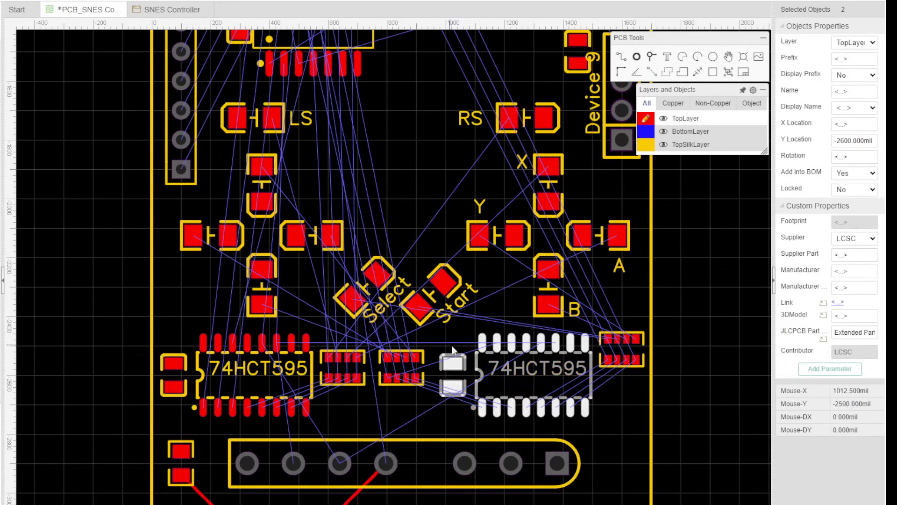
pyautogui.moveTo(481, 378); pyautogui.dragTo(477, 389)
# Lower the left 74HCT595 and its capacitor level with the right chip, and nudge the two middle resistor arrays up.
pyautogui.moveTo(315, 426); pyautogui.dragTo(252, 345)
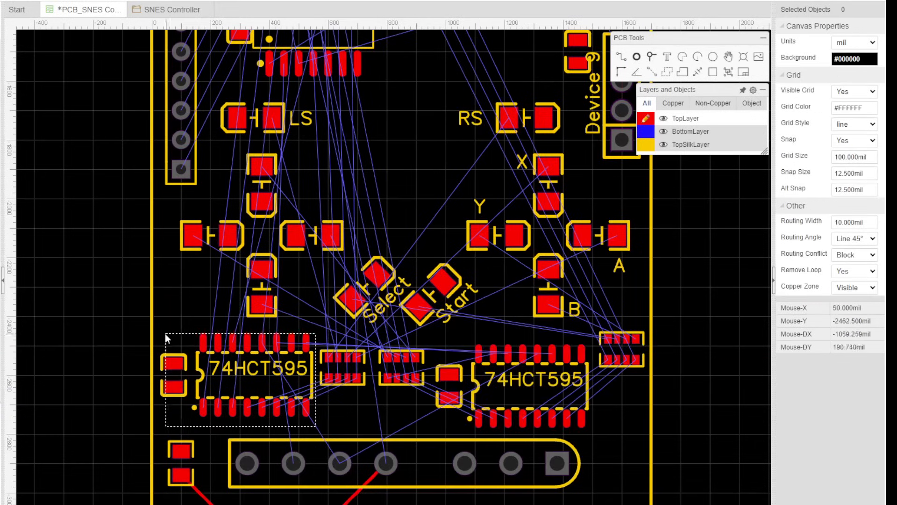
pyautogui.moveTo(166, 337); pyautogui.dragTo(164, 334)
pyautogui.moveTo(312, 378); pyautogui.dragTo(312, 389)
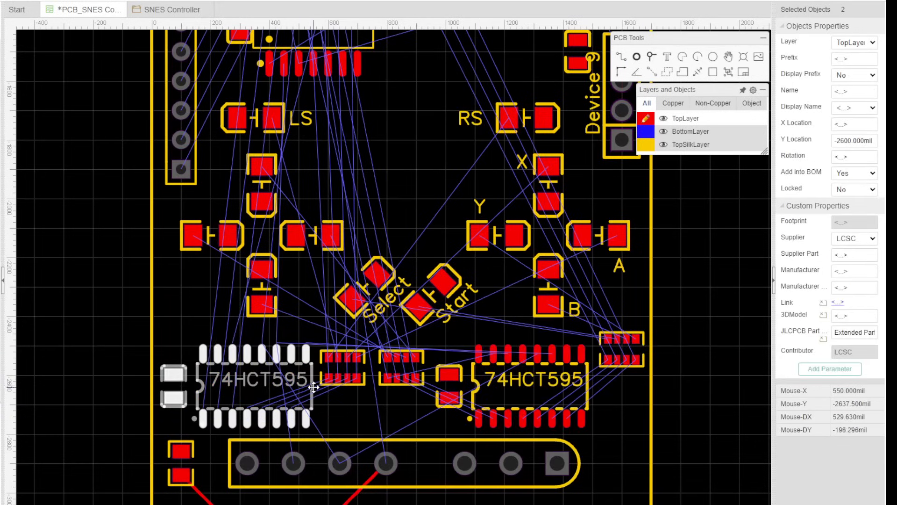
pyautogui.moveTo(430, 394); pyautogui.dragTo(317, 340)
pyautogui.moveTo(347, 375); pyautogui.dragTo(347, 372)
pyautogui.click(386, 414)
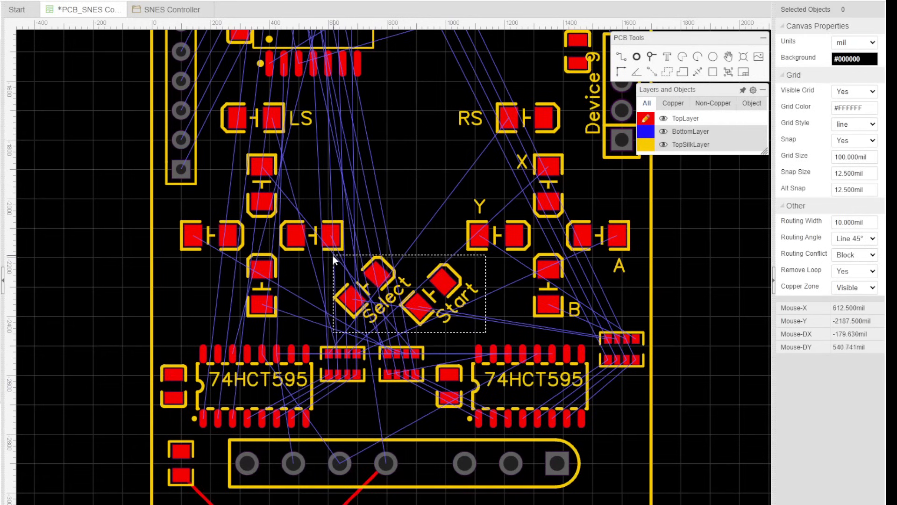
# Move the Select and Start LEDs with their labels up between the button groups, and nudge the RS LED and label right.
pyautogui.moveTo(333, 255); pyautogui.dragTo(323, 254)
pyautogui.moveTo(428, 319); pyautogui.dragTo(425, 208)
pyautogui.moveTo(527, 118); pyautogui.dragTo(535, 118)
pyautogui.click(490, 161)
# Raise the two middle resistor arrays and RN5 into one row above the 74HCT595 chips.
pyautogui.moveTo(430, 390); pyautogui.dragTo(318, 340)
pyautogui.moveTo(346, 375); pyautogui.dragTo(358, 334)
pyautogui.moveTo(621, 359); pyautogui.dragTo(614, 333)
pyautogui.click(681, 344)
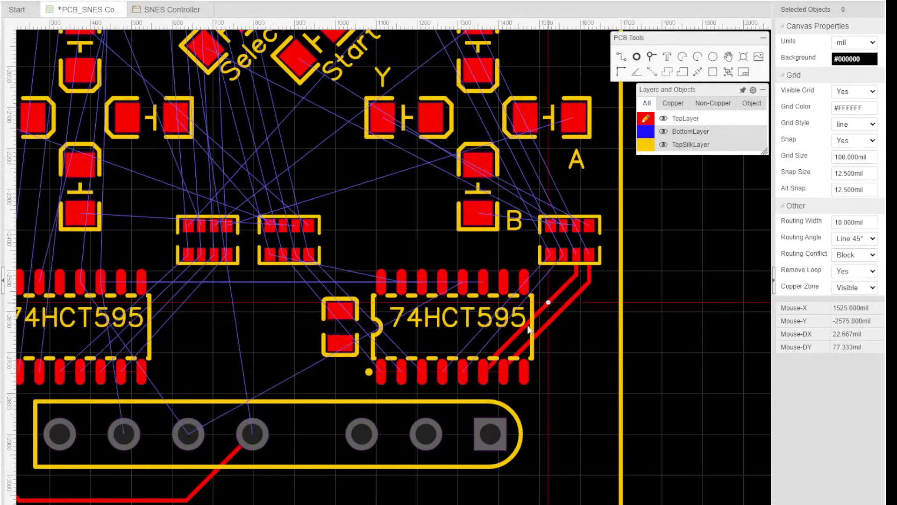
# Route OUT_0, OUT_1 and OUT_2 between the right resistor array and the right 74HCT595, and reshape OUT_0 with a horizontal segment.
pyautogui.scroll(3, 561, 290)
pyautogui.click(383, 443)
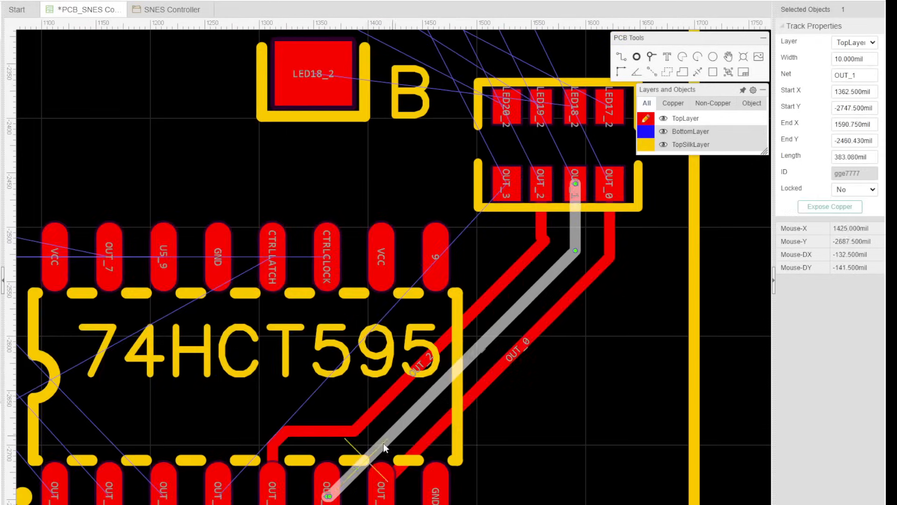
pyautogui.moveTo(383, 443); pyautogui.dragTo(377, 435)
pyautogui.click(400, 356)
pyautogui.moveTo(448, 335); pyautogui.dragTo(443, 330)
pyautogui.click(502, 291)
pyautogui.moveTo(428, 434); pyautogui.dragTo(392, 431)
pyautogui.click(507, 349)
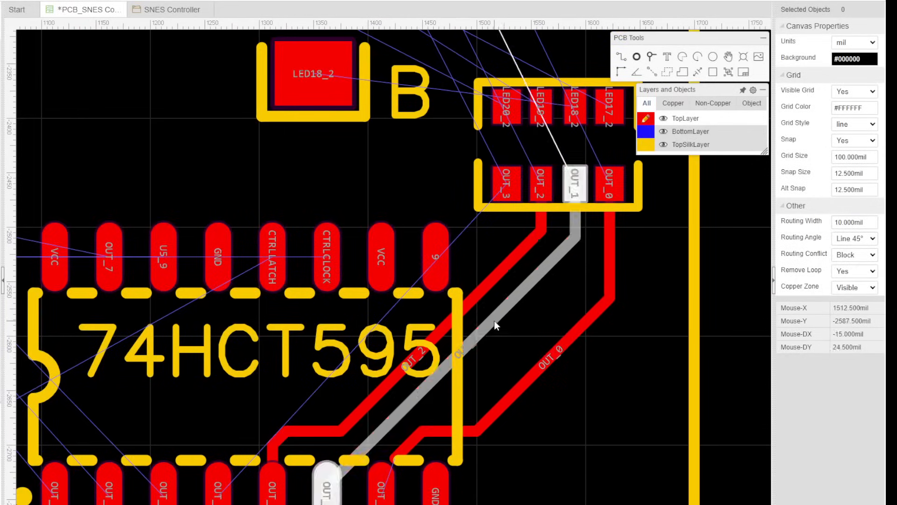
# Reshape the OUT_1 and OUT_2 tracks with horizontal segments so they run evenly spaced alongside OUT_0.
pyautogui.moveTo(495, 320); pyautogui.dragTo(559, 326)
pyautogui.moveTo(365, 495); pyautogui.dragTo(367, 404)
pyautogui.moveTo(343, 428); pyautogui.dragTo(370, 434)
pyautogui.moveTo(460, 311); pyautogui.dragTo(496, 344)
pyautogui.moveTo(372, 431); pyautogui.dragTo(374, 380)
pyautogui.moveTo(328, 390); pyautogui.dragTo(356, 407)
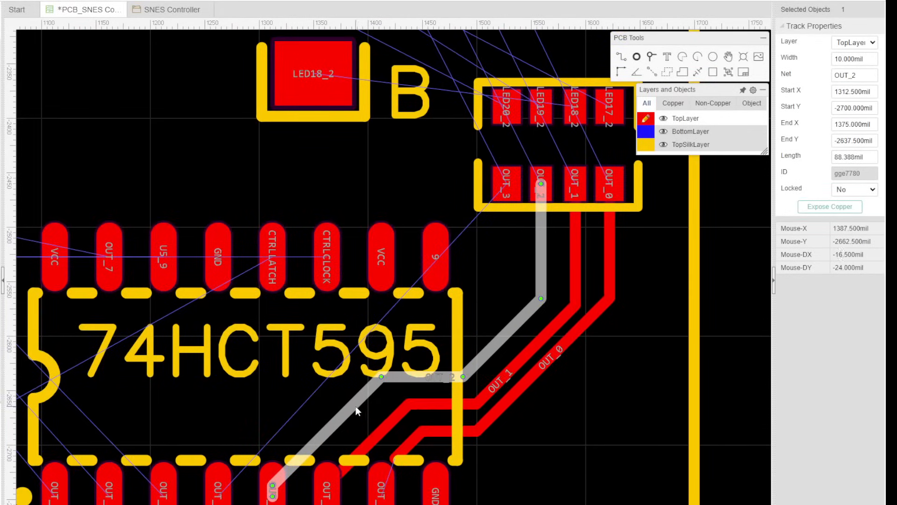
pyautogui.moveTo(538, 370); pyautogui.dragTo(545, 379)
# Route OUT_3 from the right resistor array to the right 74HCT595, and shift that chip's capacitor slightly left.
pyautogui.click(621, 56)
pyautogui.click(506, 183)
pyautogui.click(218, 491)
pyautogui.scroll(-3, 219, 421)
pyautogui.moveTo(442, 321); pyautogui.dragTo(428, 321)
# Route the OUT_7 and OUT_6 tracks between the middle resistor array and the right 74HCT595.
pyautogui.click(348, 221)
pyautogui.click(354, 202)
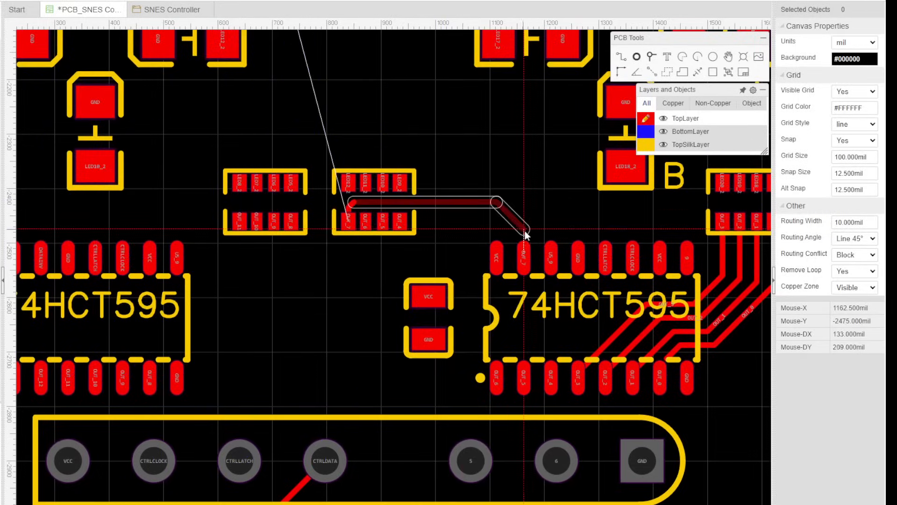
pyautogui.click(524, 256)
pyautogui.click(497, 377)
pyautogui.click(366, 221)
# Route a partial OUT_5 track from the right 74HCT595 and connect its OUT_4 pin to the middle resistor array.
pyautogui.click(524, 377)
pyautogui.click(469, 304)
pyautogui.rightClick(451, 262)
pyautogui.click(551, 378)
pyautogui.click(400, 221)
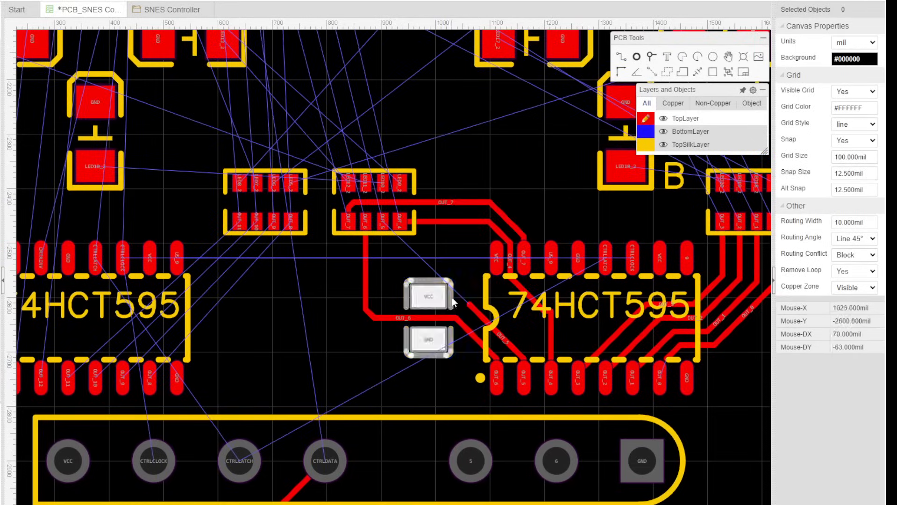
# Move the right 74HCT595's capacitor up and complete the OUT_5 track from the middle resistor array below it.
pyautogui.moveTo(442, 301); pyautogui.dragTo(449, 275)
pyautogui.press('w')
pyautogui.click(382, 221)
pyautogui.click(403, 291)
pyautogui.click(469, 304)
# Route OUT_8, OUT_9, OUT_10 and OUT_11 as parallel tracks from the left 74HCT595 to the left resistor array.
pyautogui.moveTo(220, 322); pyautogui.dragTo(495, 273, button='right')
pyautogui.click(425, 329)
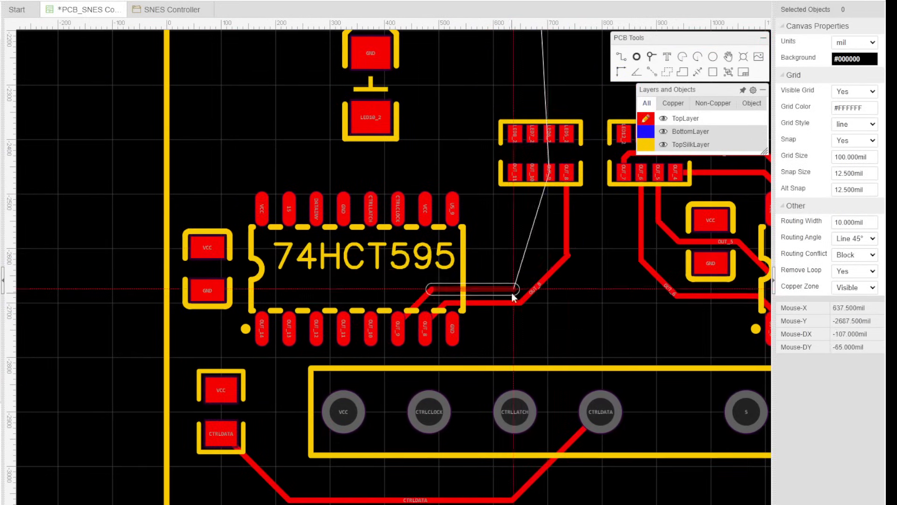
pyautogui.click(513, 288)
pyautogui.click(549, 172)
pyautogui.click(371, 329)
pyautogui.click(532, 172)
pyautogui.click(343, 328)
pyautogui.click(515, 172)
# Nudge the left 74HCT595's capacitor closer to the chip and route OUT_14 up and left toward the MainBus header.
pyautogui.scroll(1, 540, 314)
pyautogui.scroll(-2, 528, 323)
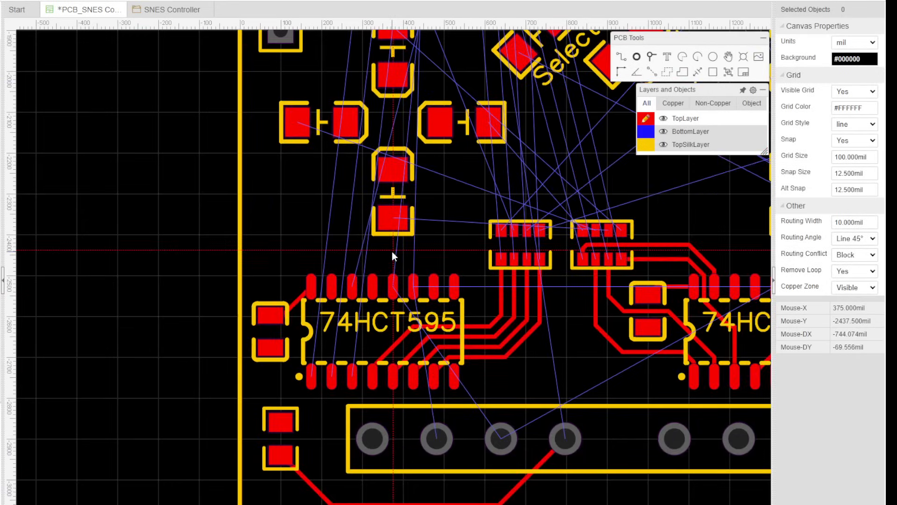
pyautogui.moveTo(270, 331); pyautogui.dragTo(276, 331)
pyautogui.click(311, 376)
pyautogui.click(266, 204)
# Route OUT_13, OUT_12 and DATAINV from the left 74HCT595 parallel to OUT_14, ending them short of the MainBus header.
pyautogui.click(331, 376)
pyautogui.scroll(6, 345, 243)
pyautogui.click(296, 254)
pyautogui.scroll(-5, 253, 214)
pyautogui.click(285, 400)
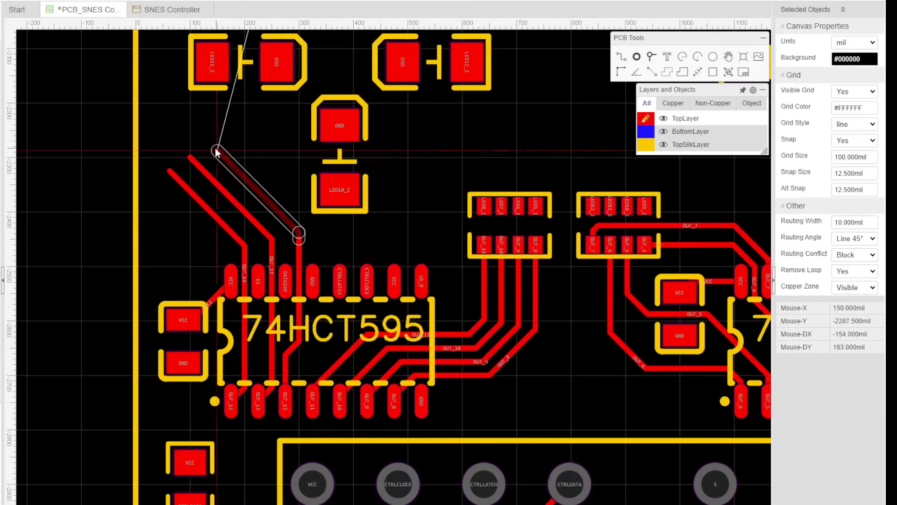
pyautogui.click(210, 144)
pyautogui.click(285, 281)
pyautogui.click(203, 151)
# Route CTRLLATCH and CTRLCLOCK from the left 74HCT595 to the seven-pin connector, taking CTRLCLOCK partly through the bottom layer.
pyautogui.click(340, 282)
pyautogui.click(300, 369)
pyautogui.click(327, 445)
pyautogui.click(484, 484)
pyautogui.click(366, 281)
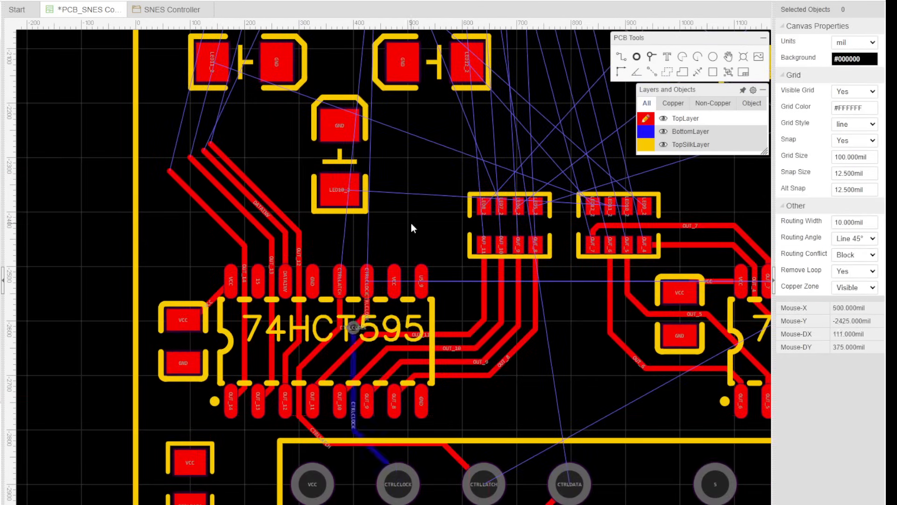
# Route CTRLLATCH from the right 74HCT595 along the top of the seven-pin connector to its CTRLLATCH pin.
pyautogui.scroll(-3, 412, 224)
pyautogui.moveTo(545, 413); pyautogui.dragTo(504, 478, button='right')
pyautogui.click(606, 318)
pyautogui.click(585, 369)
pyautogui.click(578, 405)
pyautogui.click(426, 405)
pyautogui.click(409, 427)
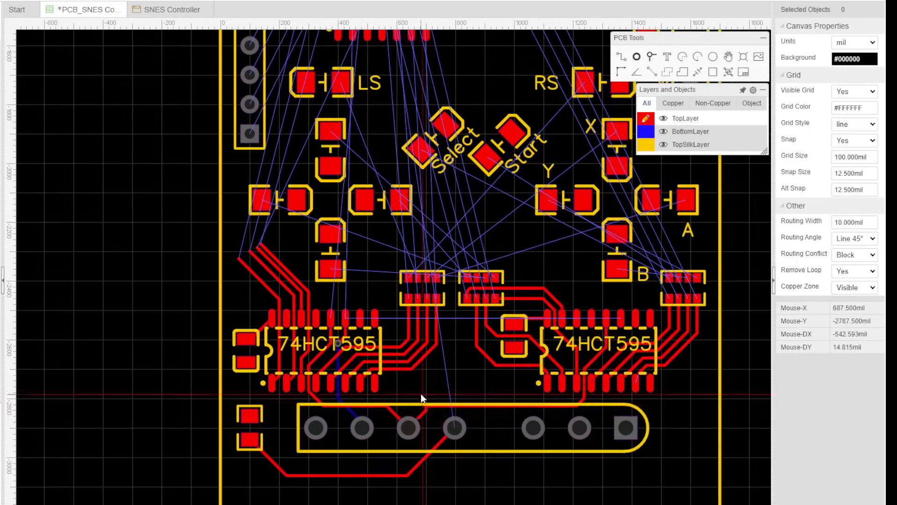
pyautogui.click(487, 405)
# Route LED20_2 from the right resistor array below the B LED toward the Select LED, ending the track partway.
pyautogui.scroll(2, 487, 405)
pyautogui.moveTo(488, 405); pyautogui.dragTo(392, 356, button='right')
pyautogui.scroll(2, 629, 196)
pyautogui.moveTo(629, 196); pyautogui.dragTo(472, 347, button='right')
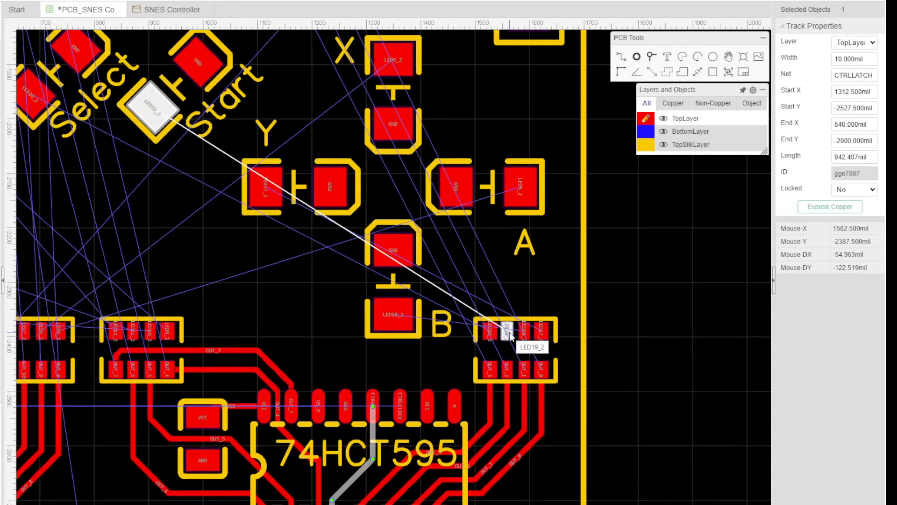
pyautogui.moveTo(523, 335); pyautogui.dragTo(557, 366, button='right')
pyautogui.press('w')
pyautogui.click(557, 366)
pyautogui.click(514, 385)
pyautogui.click(358, 317)
pyautogui.rightClick(356, 319)
# Route LED19_2 from the right resistor array between the B LED's pads to the Start LED.
pyautogui.click(571, 366)
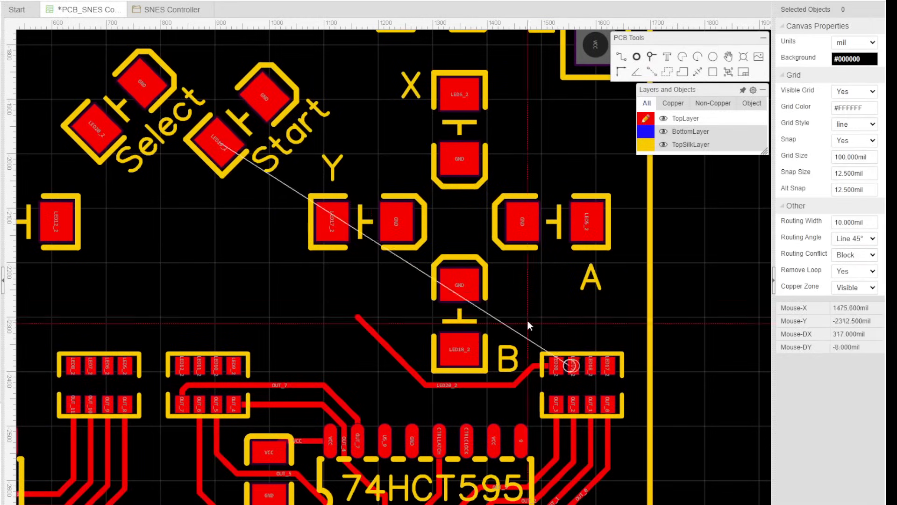
pyautogui.click(536, 317)
pyautogui.click(352, 283)
pyautogui.click(256, 222)
pyautogui.click(220, 140)
# Route LED18_2 from the B LED to the right resistor array, crossing under LED19_2 on the bottom layer.
pyautogui.scroll(2, 616, 318)
pyautogui.moveTo(615, 319); pyautogui.dragTo(582, 257, button='right')
pyautogui.click(363, 300)
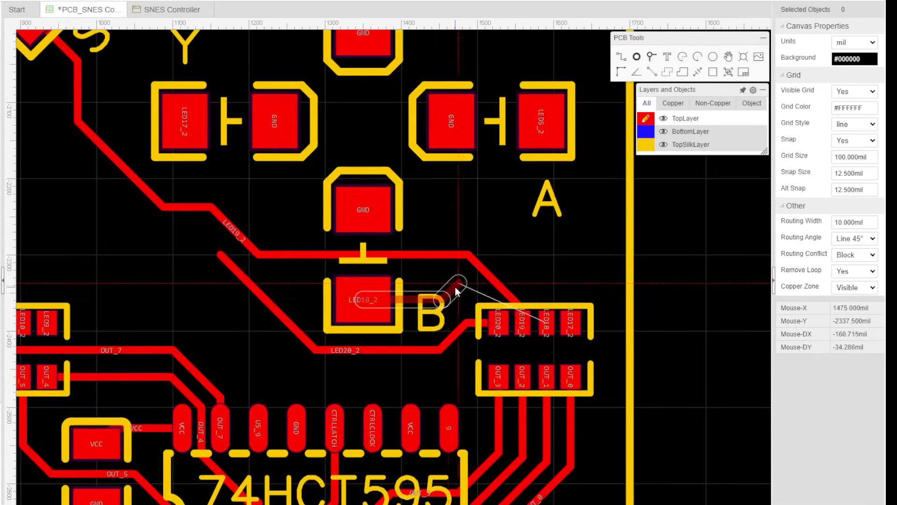
pyautogui.press('b')
pyautogui.press('t')
pyautogui.click(546, 322)
pyautogui.click(570, 322)
pyautogui.rightClick(524, 245)
pyautogui.rightClick(525, 245)
# Shift the LED19_2 track down and route LED17_2 from the right resistor array above it to the Y LED.
pyautogui.moveTo(439, 255); pyautogui.dragTo(439, 264)
pyautogui.press('w')
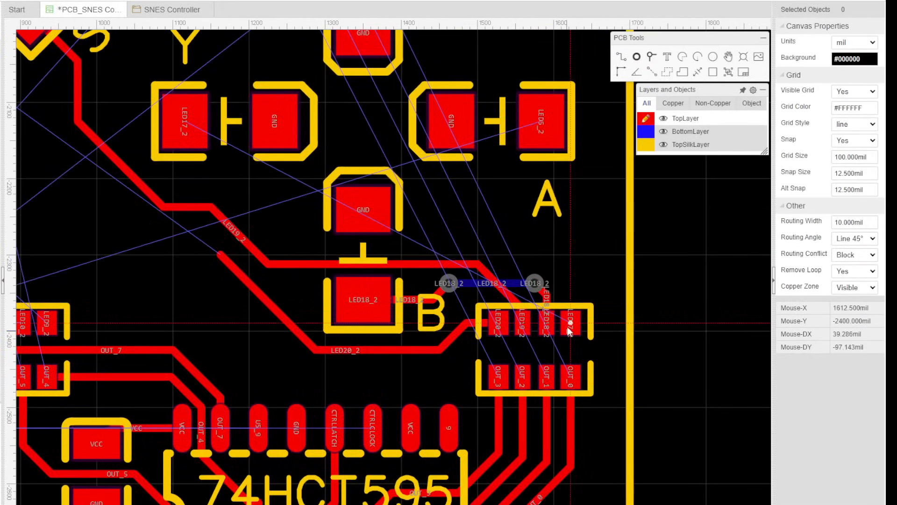
pyautogui.click(570, 327)
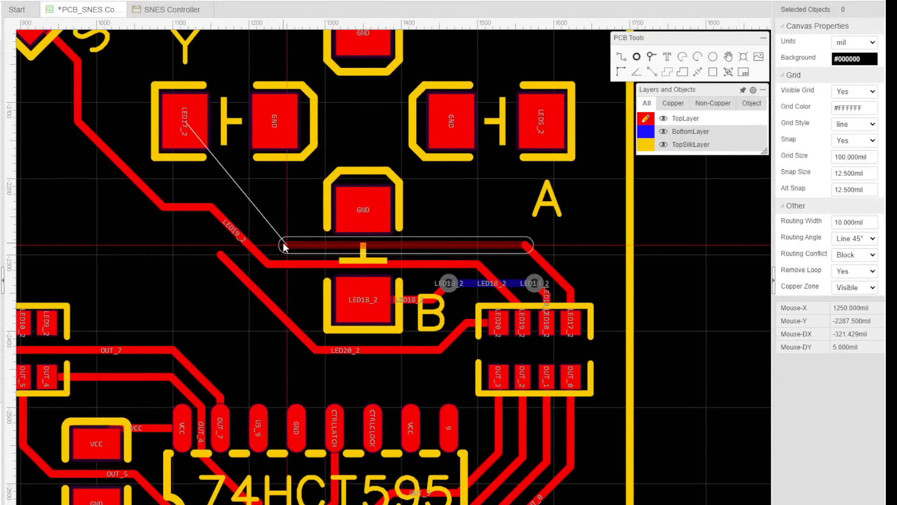
pyautogui.click(309, 245)
pyautogui.click(191, 134)
# Save the board and route LED12_2 from the middle resistor array to the right LED of the D-pad cross.
pyautogui.moveTo(602, 188); pyautogui.dragTo(599, 280, button='right')
pyautogui.scroll(-1, 599, 281)
pyautogui.moveTo(238, 325); pyautogui.dragTo(521, 326, button='right')
pyautogui.hotkey('ctrl', 's')
pyautogui.click(432, 377)
pyautogui.click(358, 233)
pyautogui.click(306, 232)
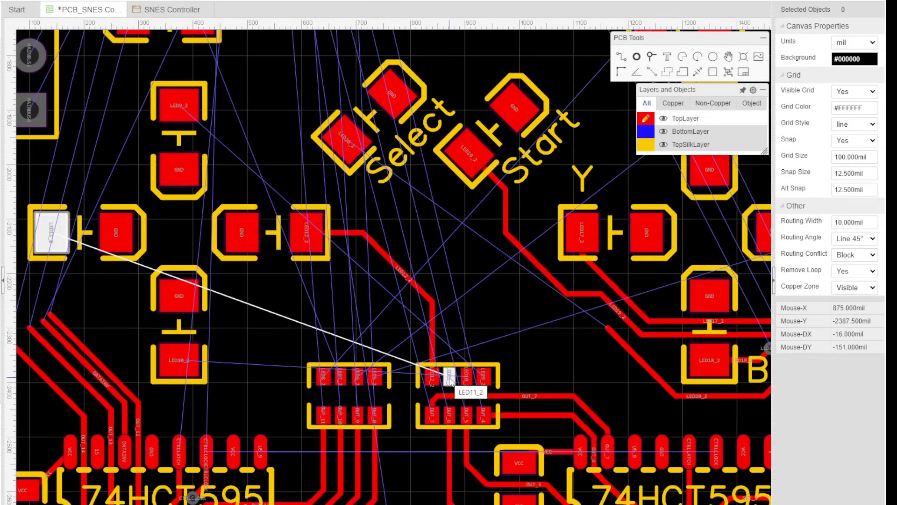
# Route LED11_2 from the middle resistor array, between the D-pad's upper LED pads, to the left D-pad LED.
pyautogui.click(449, 376)
pyautogui.click(330, 184)
pyautogui.click(214, 144)
pyautogui.click(50, 233)
# Route LED9_2 from the upper D-pad LED diagonally down to the middle resistor array on the top layer.
pyautogui.click(179, 105)
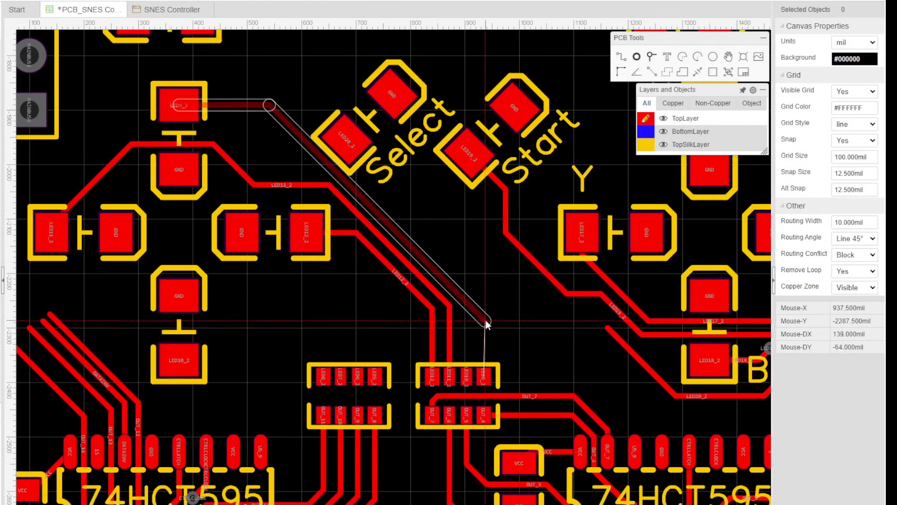
pyautogui.click(485, 321)
pyautogui.click(483, 375)
# Start the LED10_2 track at the middle resistor array and take it under the neighbouring LED tracks on the bottom layer.
pyautogui.scroll(2, 471, 315)
pyautogui.click(466, 391)
pyautogui.click(462, 342)
pyautogui.press('b')
pyautogui.click(387, 314)
pyautogui.scroll(-2, 504, 281)
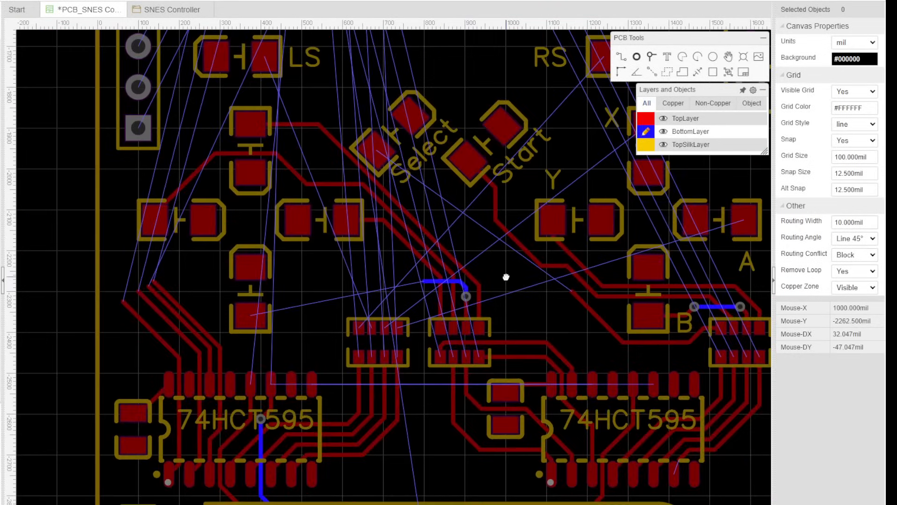
pyautogui.moveTo(505, 276); pyautogui.dragTo(487, 327, button='right')
# Complete LED10_2 on the top layer to the lower D-pad LED, tidy the track and save the board.
pyautogui.press('t')
pyautogui.click(395, 321)
pyautogui.click(223, 354)
pyautogui.scroll(5, 380, 322)
pyautogui.moveTo(449, 257); pyautogui.dragTo(434, 285)
pyautogui.scroll(-4, 434, 285)
pyautogui.moveTo(473, 280); pyautogui.dragTo(397, 284, button='right')
pyautogui.scroll(-2, 398, 284)
pyautogui.scroll(4, 427, 293)
pyautogui.click(355, 340)
pyautogui.click(421, 256)
pyautogui.scroll(-3, 421, 256)
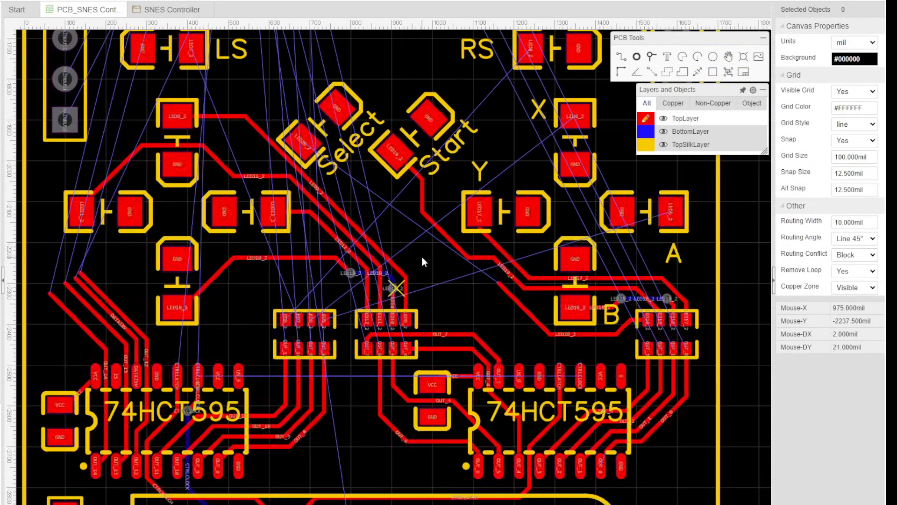
# Route LED20_2 from the Select LED to the open track end leading to the right resistor array.
pyautogui.press('w')
pyautogui.click(303, 142)
pyautogui.click(433, 248)
pyautogui.click(453, 267)
pyautogui.click(499, 283)
# Route LED5_2 on the top layer from the A LED down the board's right edge and around below the controller connector.
pyautogui.scroll(3, 498, 302)
pyautogui.moveTo(498, 302); pyautogui.dragTo(513, 341, button='right')
pyautogui.scroll(-5, 488, 318)
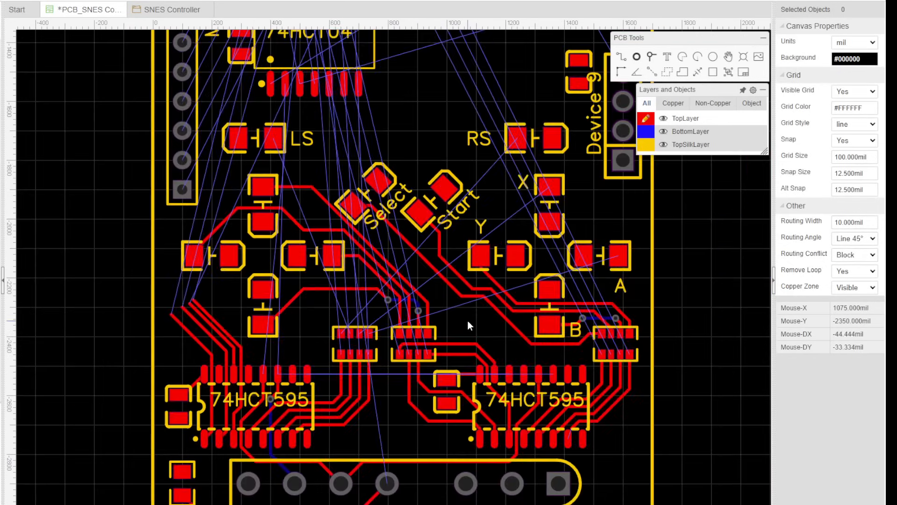
pyautogui.press('w')
pyautogui.click(619, 255)
pyautogui.click(630, 303)
pyautogui.click(410, 476)
# Carry LED5_2 under the CTRLLATCH track on the bottom layer and connect it to the left resistor array on the top layer.
pyautogui.scroll(3, 411, 475)
pyautogui.press('b')
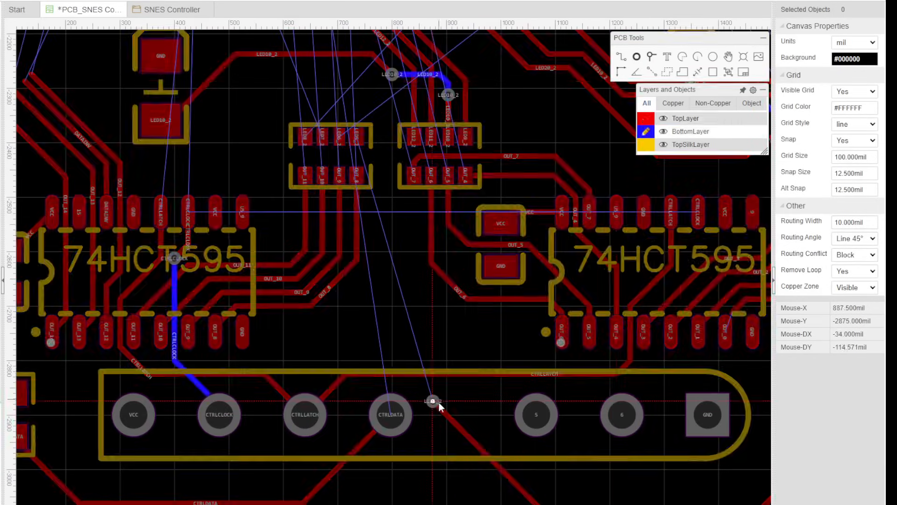
pyautogui.click(433, 400)
pyautogui.click(433, 353)
pyautogui.press('t')
pyautogui.click(357, 143)
pyautogui.click(433, 354)
# Bring short LED7_2 and LED8_2 tracks up and outward from the left resistor array on the top layer.
pyautogui.click(389, 321)
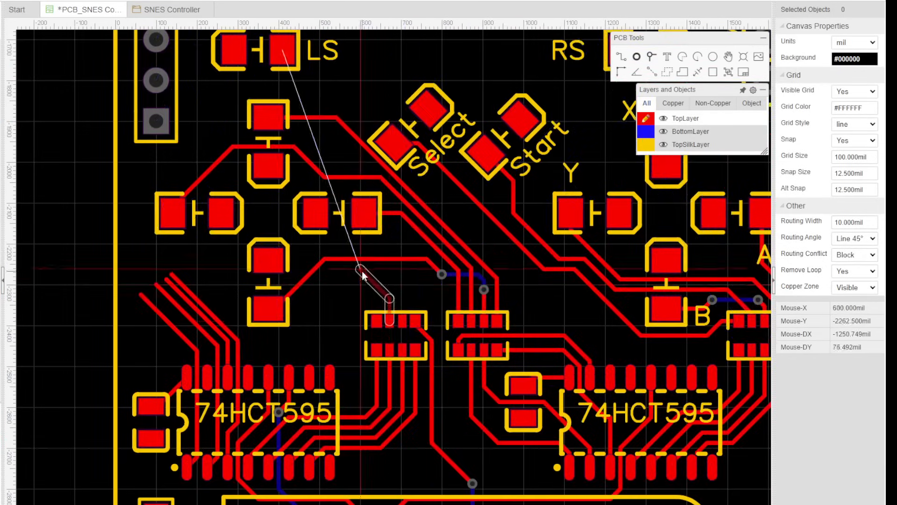
pyautogui.click(361, 269)
pyautogui.click(377, 321)
pyautogui.click(361, 294)
# Route LED6_2 from the left resistor array to the X LED, crossing the D-pad tracks diagonally on the bottom layer.
pyautogui.click(402, 321)
pyautogui.click(417, 274)
pyautogui.scroll(2, 417, 274)
pyautogui.press('b')
pyautogui.click(500, 207)
pyautogui.rightClick(500, 207)
pyautogui.scroll(-2, 500, 207)
pyautogui.moveTo(500, 207); pyautogui.dragTo(380, 242, button='right')
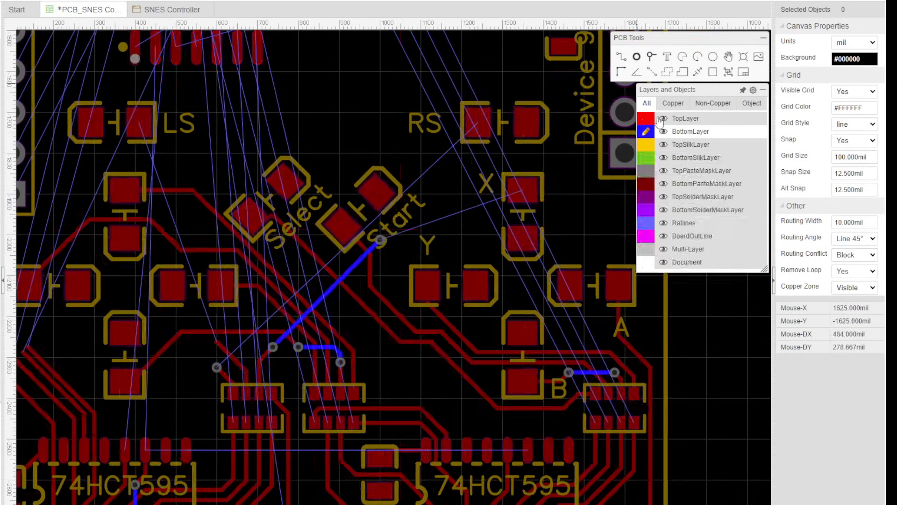
pyautogui.click(646, 119)
pyautogui.scroll(-2, 470, 231)
pyautogui.moveTo(446, 206); pyautogui.dragTo(609, 149, button='right')
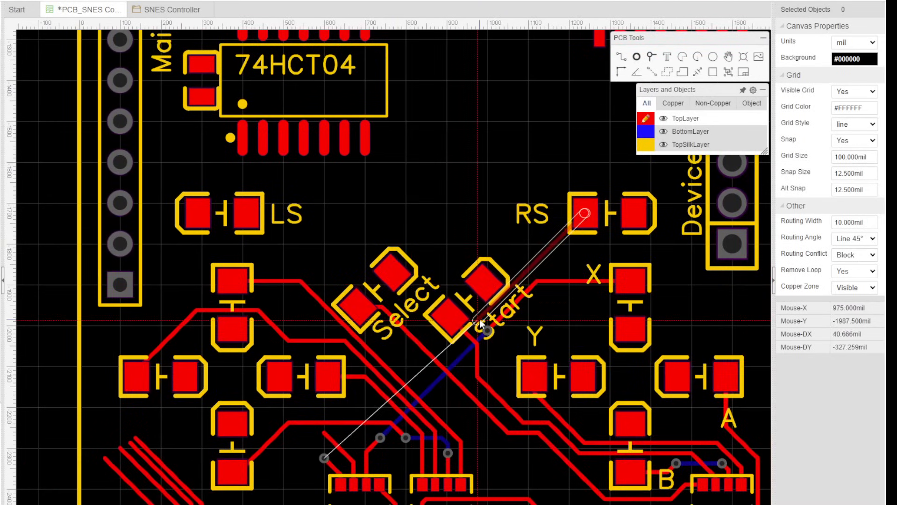
# Route LED8_2 from the RS LED past the Start LED and back to the left resistor array through a diagonal bottom-layer section.
pyautogui.scroll(3, 340, 462)
pyautogui.press('b')
pyautogui.click(325, 459)
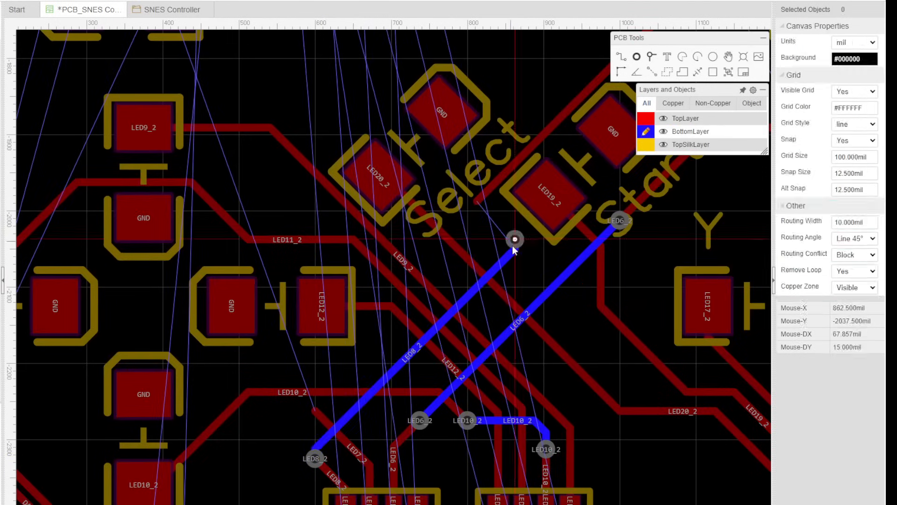
pyautogui.click(515, 239)
pyautogui.press('t')
# Route LED7_2 from the LS LED around the upper D-pad LED and along a vertical bottom-layer section to the left resistor array track.
pyautogui.scroll(-3, 515, 239)
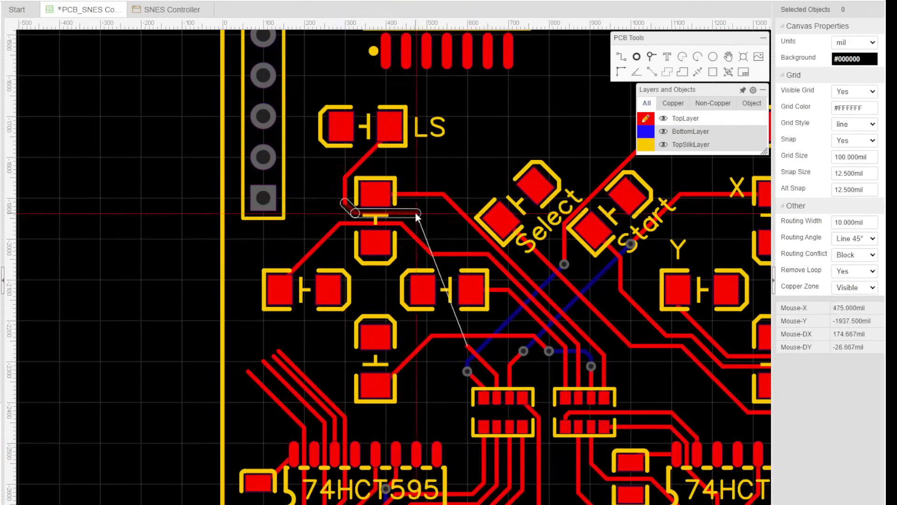
pyautogui.moveTo(415, 212); pyautogui.dragTo(420, 126, button='right')
pyautogui.press('b')
pyautogui.scroll(-3, 515, 205)
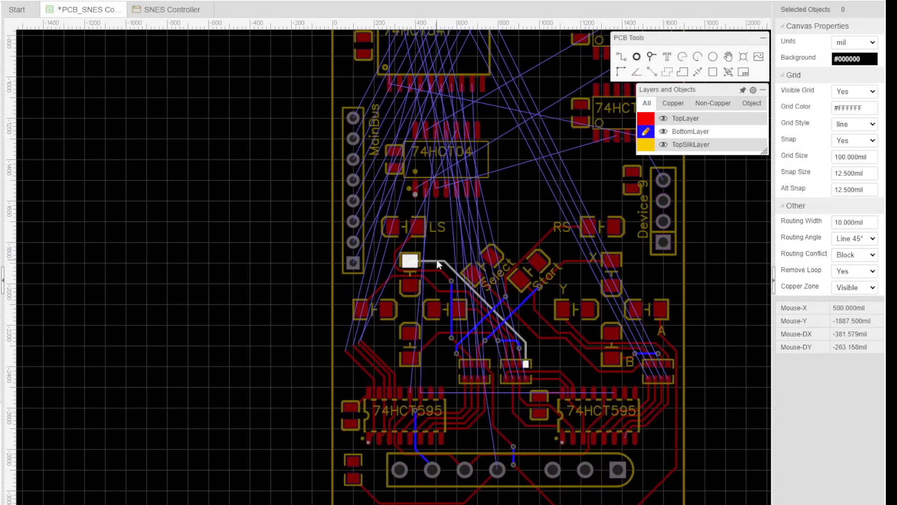
# Route CTRLDATA on the top layer from the component left of the controller connector up along the board's left edge.
pyautogui.scroll(2, 500, 425)
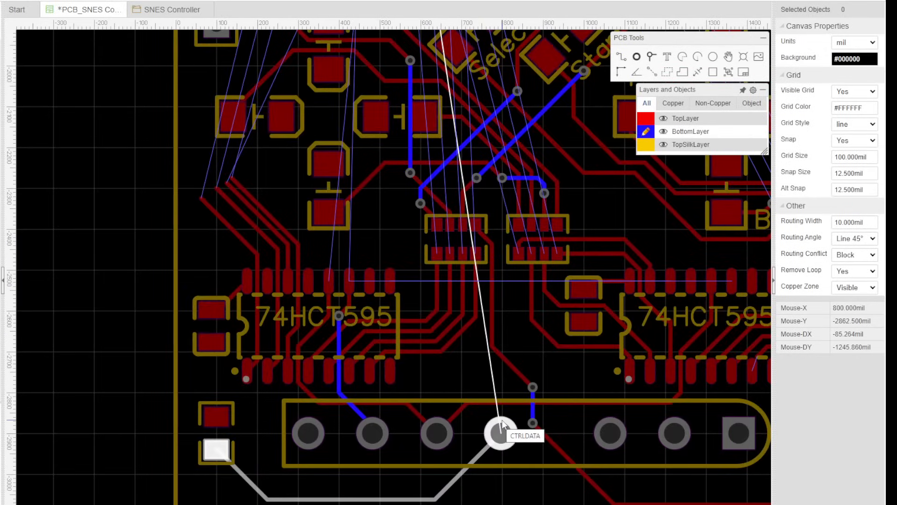
pyautogui.scroll(-1, 501, 419)
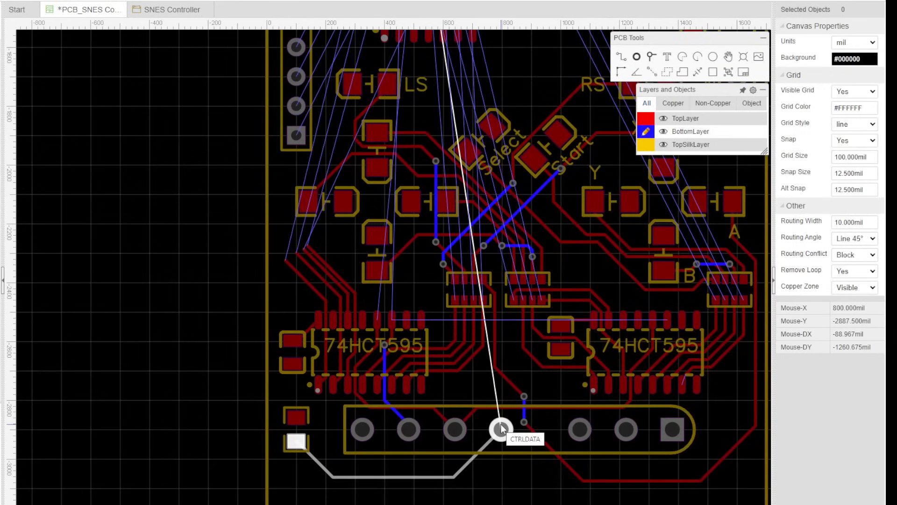
pyautogui.press('t')
pyautogui.moveTo(528, 122); pyautogui.dragTo(482, 235, button='right')
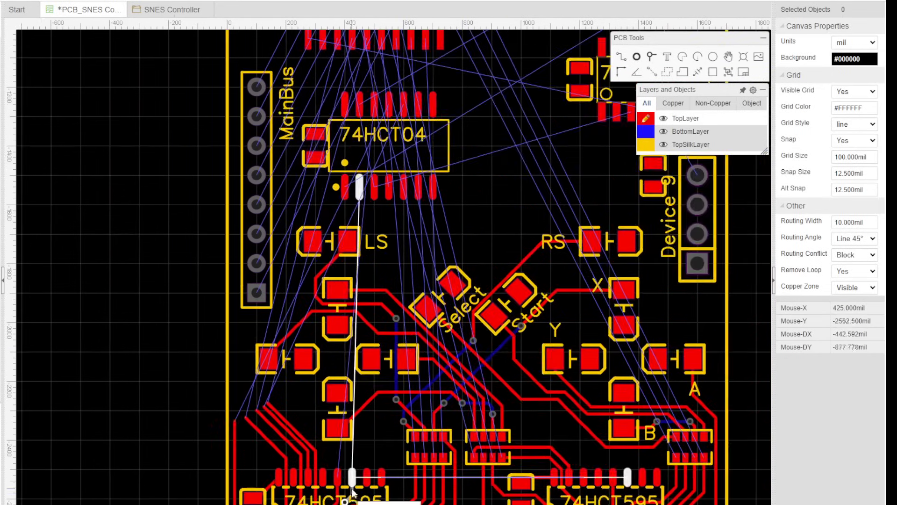
# Extend CTRLLATCH from the left 74HCT595 diagonally upward alongside the DATAINV track on the top layer.
pyautogui.scroll(2, 306, 350)
pyautogui.click(371, 465)
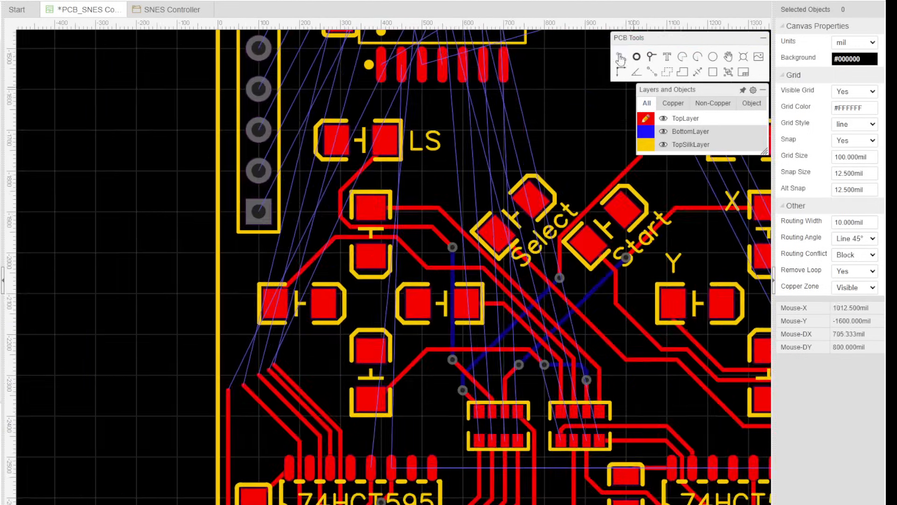
pyautogui.scroll(2, 367, 468)
pyautogui.click(302, 322)
# Route CTRLCLOCK from the left 74HCT595 up to a point between the lower D-pad LED and the left resistor array.
pyautogui.scroll(-2, 303, 324)
pyautogui.click(363, 487)
pyautogui.click(410, 394)
pyautogui.click(645, 131)
pyautogui.scroll(2, 513, 274)
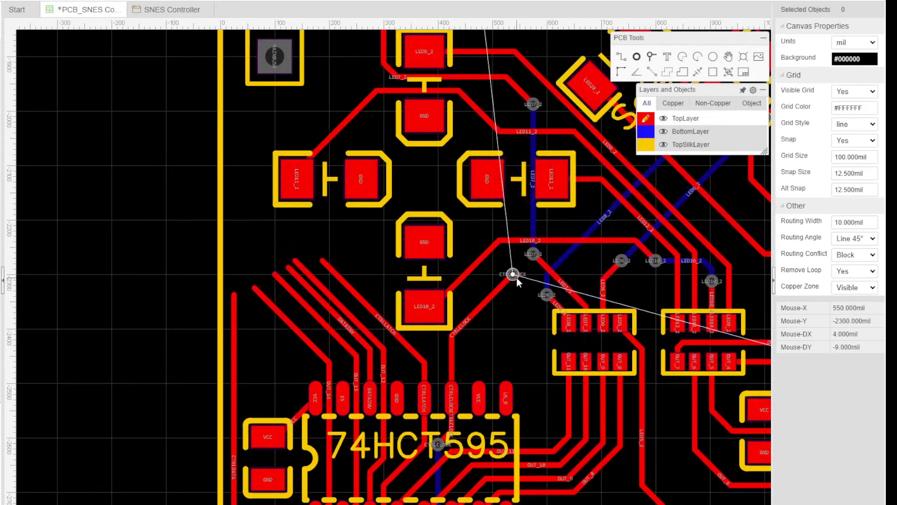
# Continue CTRLCLOCK vertically on the bottom layer beneath the D-pad tracks and connect it to the 74HCT04.
pyautogui.press('b')
pyautogui.scroll(-3, 512, 274)
pyautogui.click(465, 301)
pyautogui.scroll(3, 428, 285)
pyautogui.click(448, 139)
pyautogui.click(495, 314)
pyautogui.scroll(-2, 496, 315)
pyautogui.moveTo(495, 314); pyautogui.dragTo(430, 209, button='right')
pyautogui.scroll(1, 478, 458)
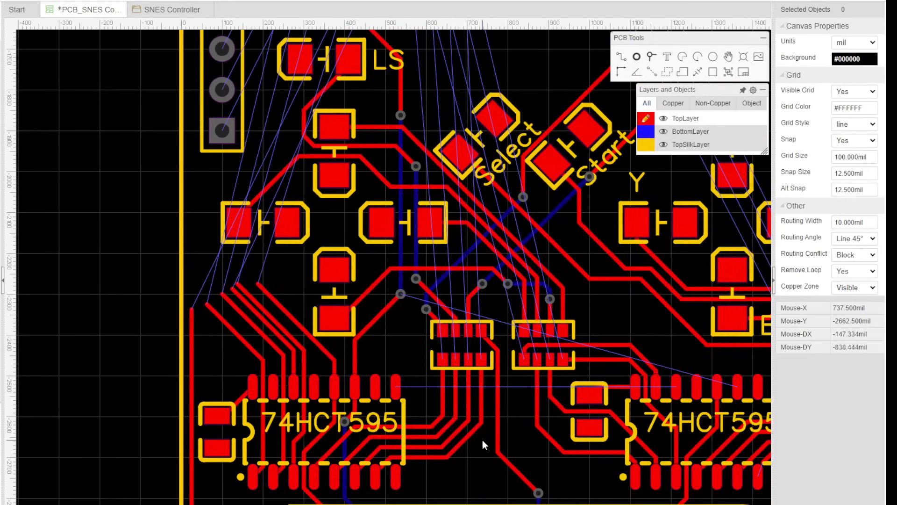
# Route U5_9 out from the left 74HCT595 and place a U5_9 via inside the right 74HCT595's outline.
pyautogui.click(397, 385)
pyautogui.click(427, 399)
pyautogui.moveTo(582, 476); pyautogui.dragTo(537, 401, button='right')
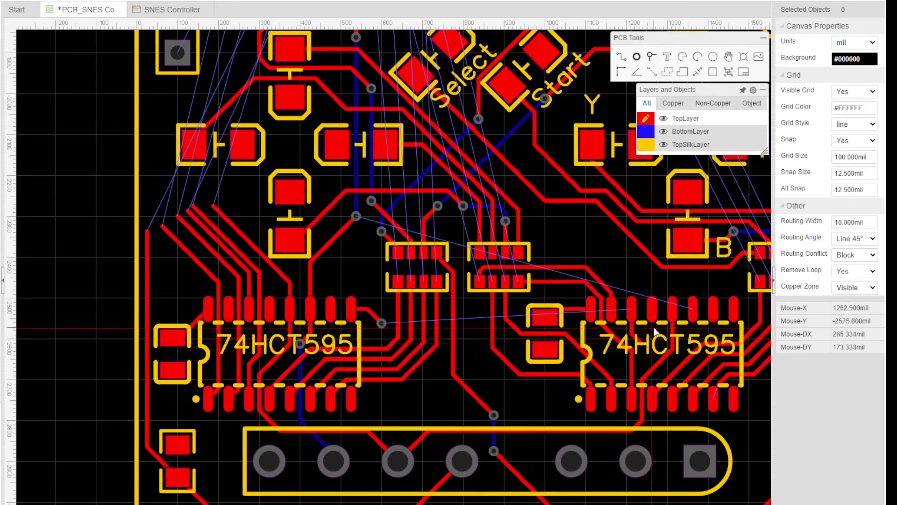
pyautogui.press('v')
pyautogui.click(642, 343)
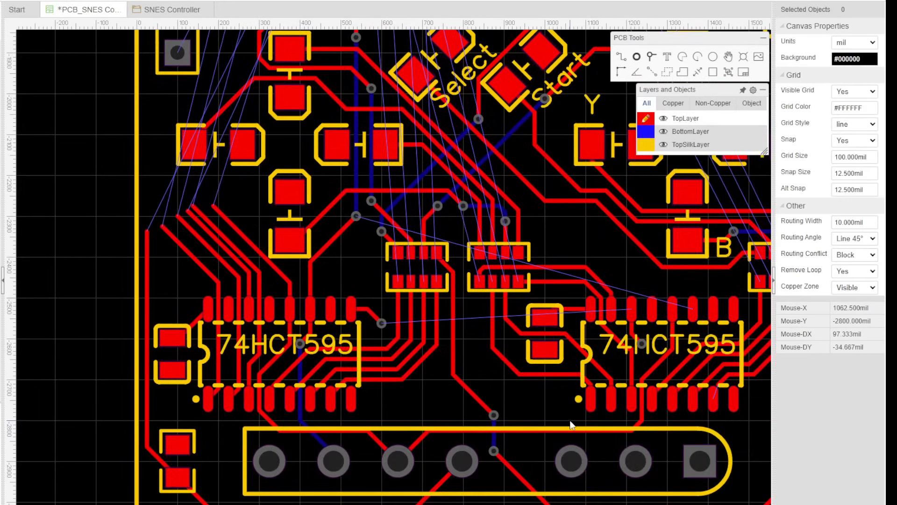
# Connect the two U5_9 vias with a bottom-layer track between the left and right 74HCT595 chips.
pyautogui.click(646, 131)
pyautogui.press('w')
pyautogui.click(641, 344)
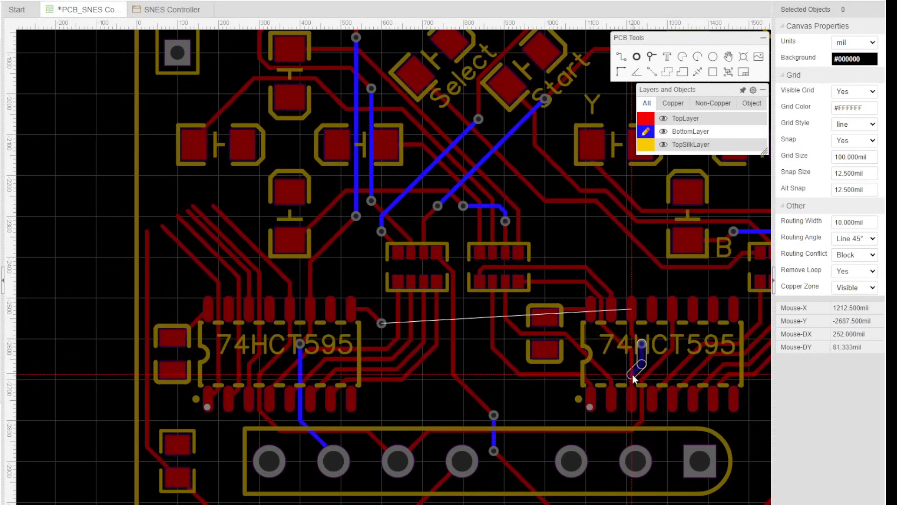
pyautogui.click(383, 323)
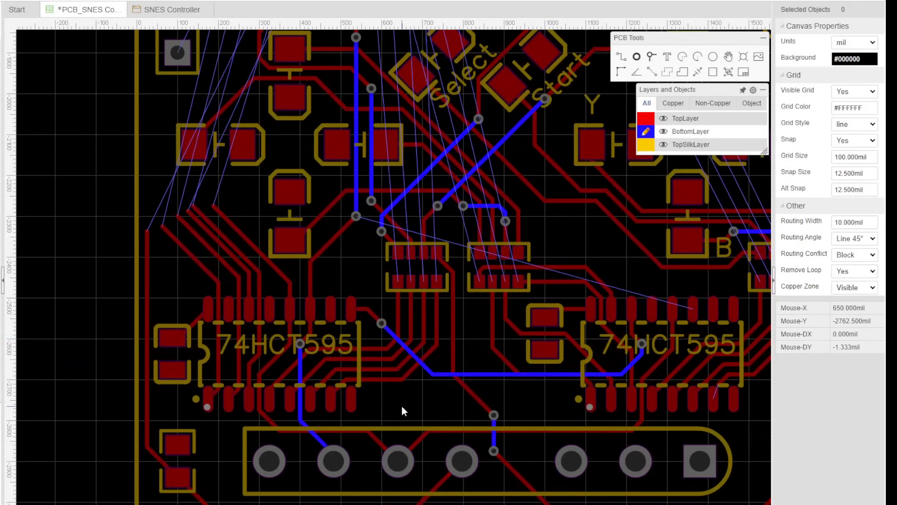
# Route CTRLCLOCK from the right 74HCT595 across the bottom layer to a via beside the left 74HCT595.
pyautogui.scroll(-3, 402, 404)
pyautogui.press('t')
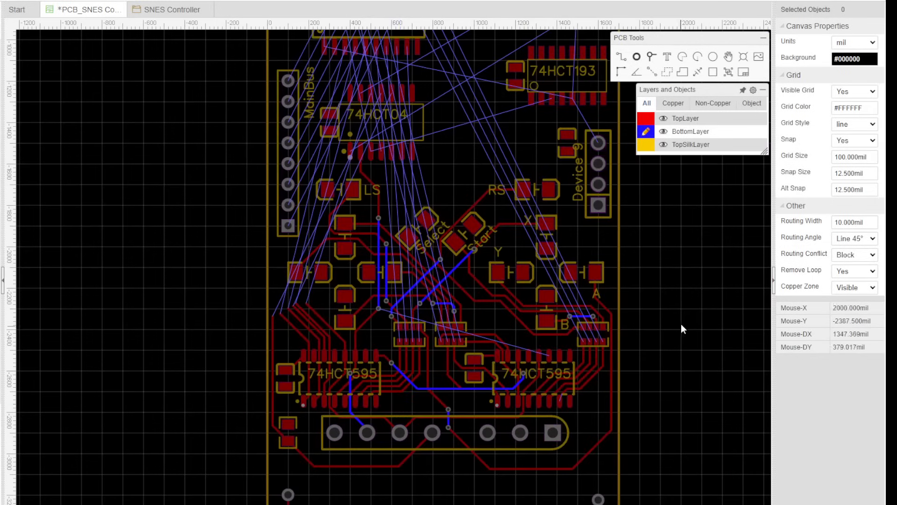
pyautogui.scroll(5, 475, 313)
pyautogui.scroll(-4, 410, 308)
pyautogui.scroll(2, 382, 311)
pyautogui.scroll(3, 383, 311)
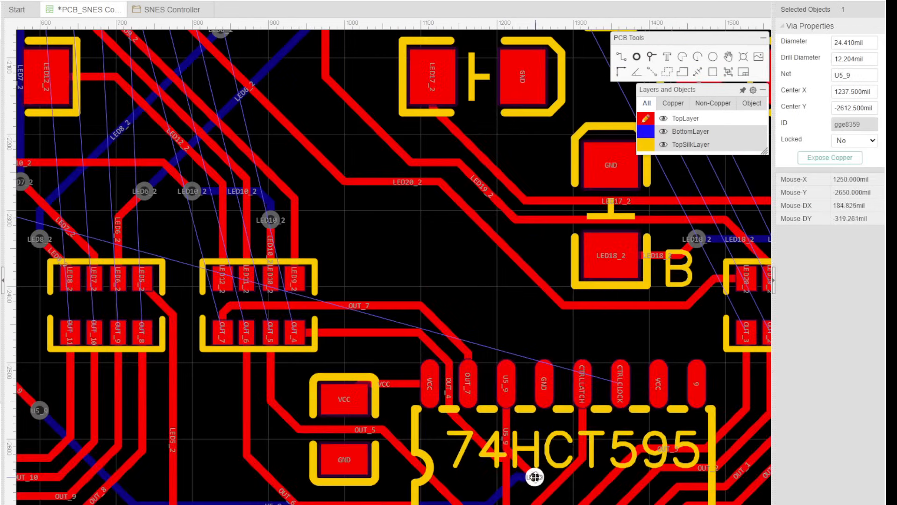
pyautogui.click(525, 419)
pyautogui.scroll(-1, 525, 418)
pyautogui.click(601, 387)
pyautogui.press('b')
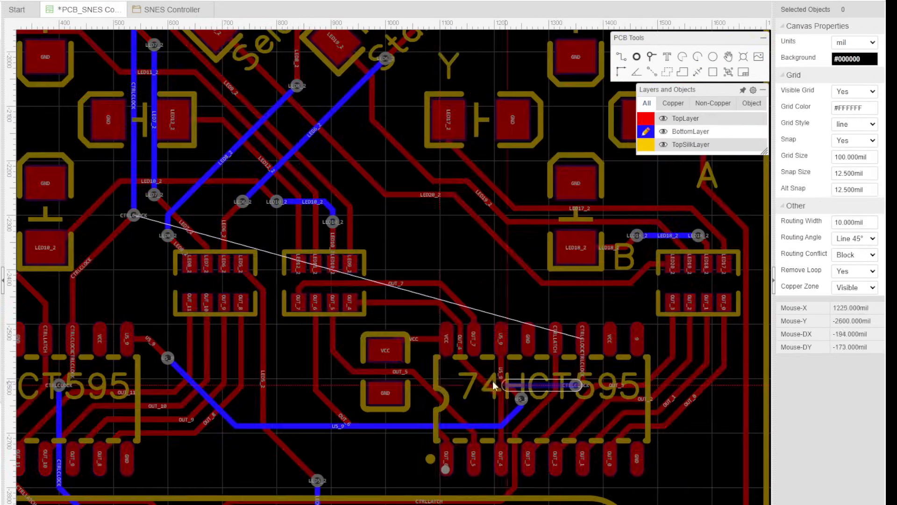
pyautogui.press('Escape')
pyautogui.scroll(-3, 305, 366)
pyautogui.scroll(5, 235, 342)
# Delete the diagonal CTRLCLOCK track and reroute it on the top layer through both CTRLCLOCK vias to the left 74HCT595.
pyautogui.click(646, 118)
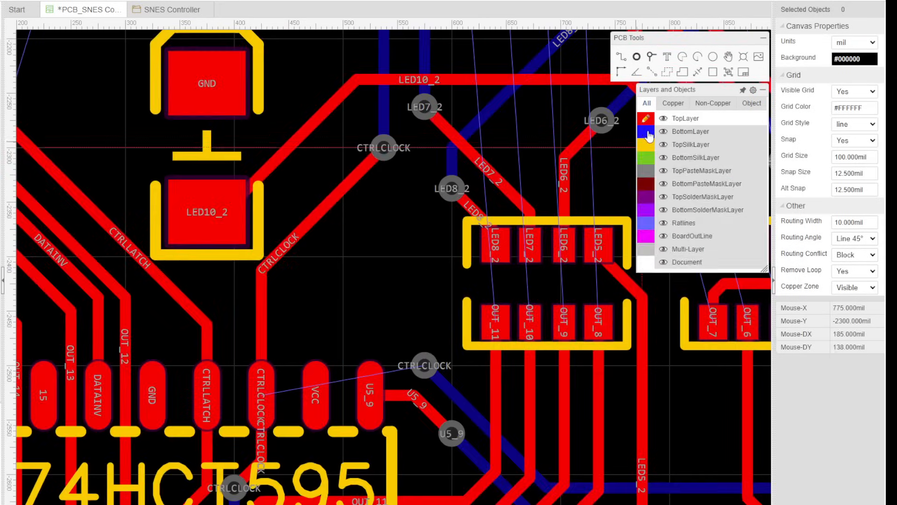
pyautogui.click(335, 301)
pyautogui.press('Delete')
pyautogui.press('w')
pyautogui.click(384, 148)
pyautogui.click(425, 365)
pyautogui.click(262, 395)
pyautogui.press('Escape')
# Delete the offset CTRLCLOCK segment and straighten the connection between its two vias.
pyautogui.click(424, 327)
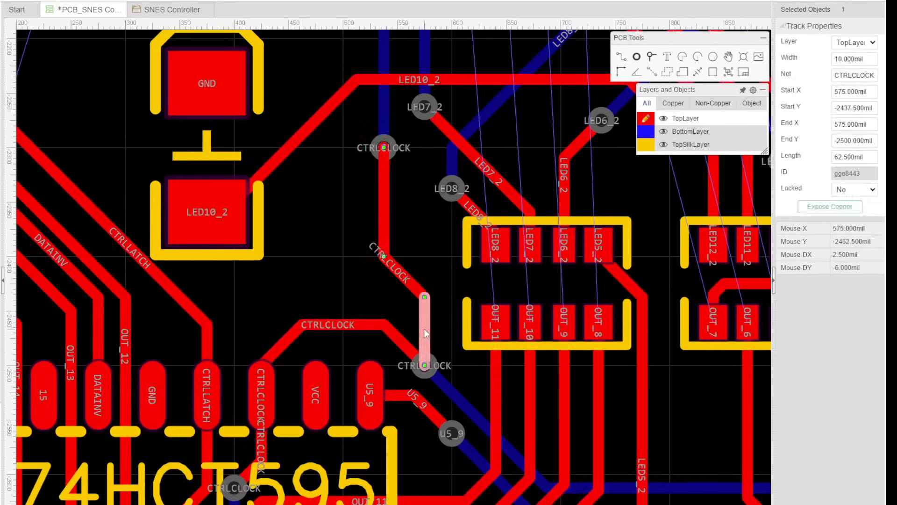
pyautogui.press('Delete')
pyautogui.scroll(-4, 408, 268)
pyautogui.scroll(2, 374, 382)
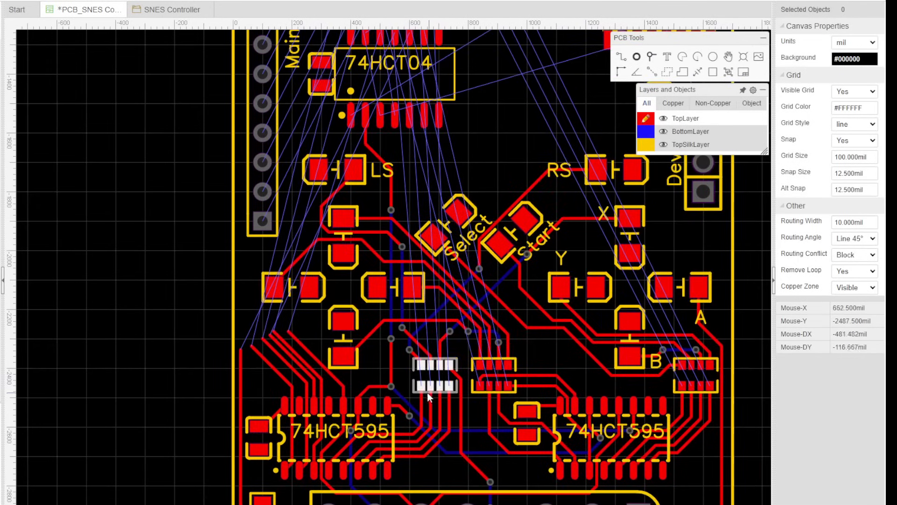
# Place vias on the OUT_0 to OUT_3 tracks below the right resistor array and move the OUT_3 via down.
pyautogui.moveTo(701, 237); pyautogui.dragTo(508, 212, button='right')
pyautogui.scroll(2, 494, 400)
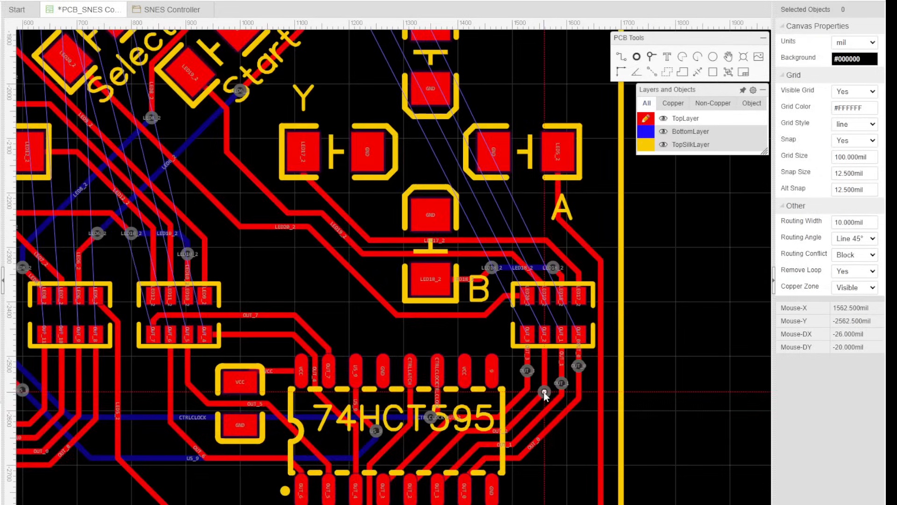
pyautogui.moveTo(527, 370); pyautogui.dragTo(518, 397)
pyautogui.click(524, 379)
pyautogui.scroll(4, 525, 389)
pyautogui.scroll(-4, 525, 407)
# Route OUT_0, OUT_1, OUT_2 and OUT_3 in parallel on the bottom layer from their vias up past the B LED.
pyautogui.click(646, 131)
pyautogui.click(579, 379)
pyautogui.click(444, 260)
pyautogui.click(444, 151)
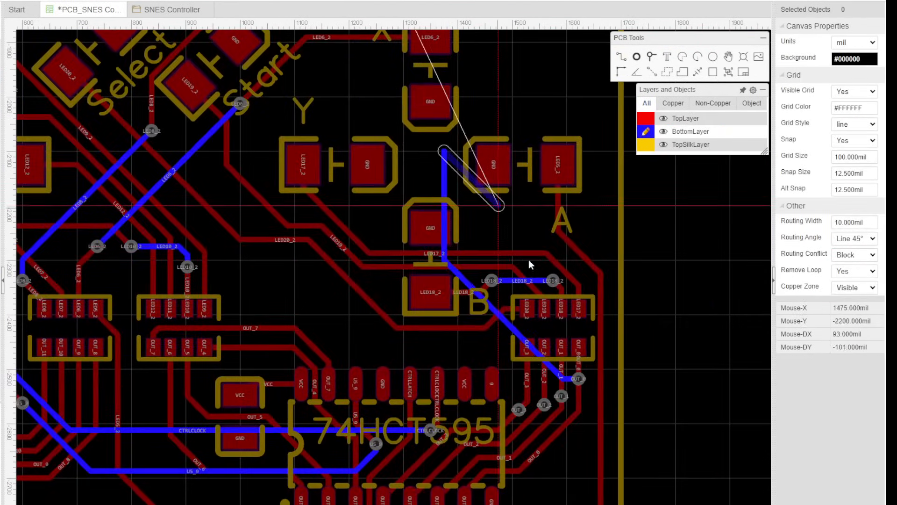
pyautogui.click(561, 396)
pyautogui.click(431, 151)
pyautogui.click(545, 405)
pyautogui.click(417, 151)
pyautogui.click(519, 410)
pyautogui.click(404, 151)
# Adjust the bottom-layer OUT tracks near the B LED and remove one segment from each of the four.
pyautogui.moveTo(522, 77); pyautogui.dragTo(564, 234, button='right')
pyautogui.moveTo(445, 330); pyautogui.dragTo(425, 333)
pyautogui.moveTo(419, 338); pyautogui.dragTo(412, 340)
pyautogui.scroll(5, 412, 340)
pyautogui.keyDown('shift'); pyautogui.doubleClick(671, 221); pyautogui.keyUp('shift')
pyautogui.keyDown('shift'); pyautogui.doubleClick(621, 220); pyautogui.keyUp('shift')
pyautogui.keyDown('shift'); pyautogui.doubleClick(568, 220); pyautogui.keyUp('shift')
pyautogui.keyDown('shift'); pyautogui.doubleClick(524, 223); pyautogui.keyUp('shift')
pyautogui.scroll(-6, 483, 224)
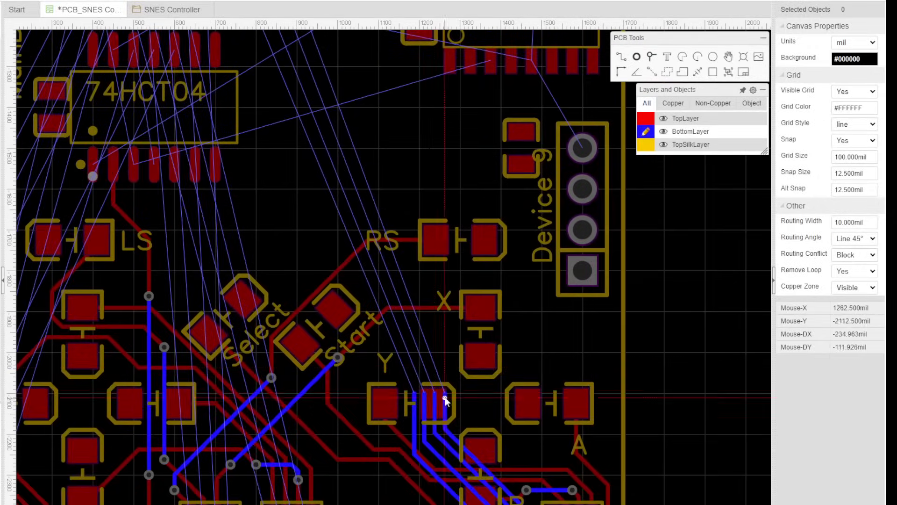
# Extend the OUT_0 bottom-layer track straight up past the RS LED.
pyautogui.click(445, 398)
pyautogui.click(445, 162)
pyautogui.rightClick(445, 161)
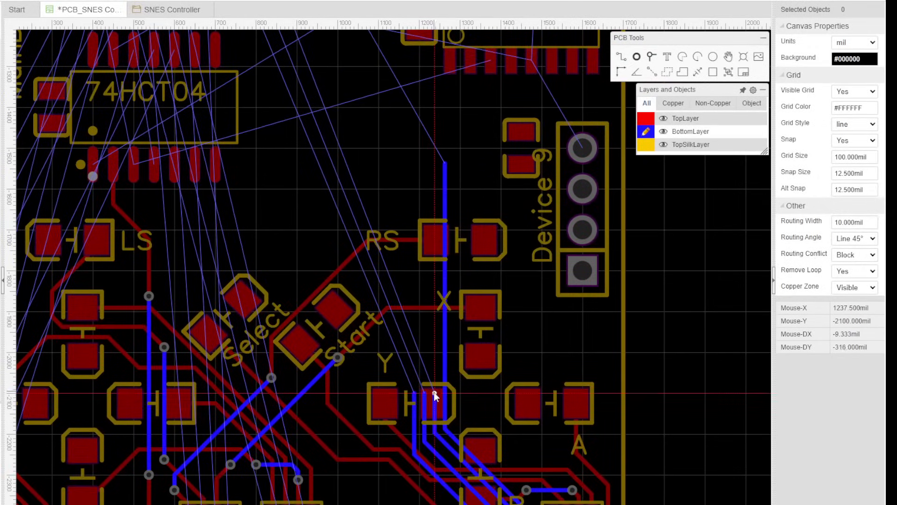
# Extend the OUT_1, OUT_2 and OUT_3 bottom-layer tracks straight up alongside OUT_0 to the RS LED.
pyautogui.click(435, 396)
pyautogui.rightClick(434, 261)
pyautogui.rightClick(555, 337)
pyautogui.click(646, 131)
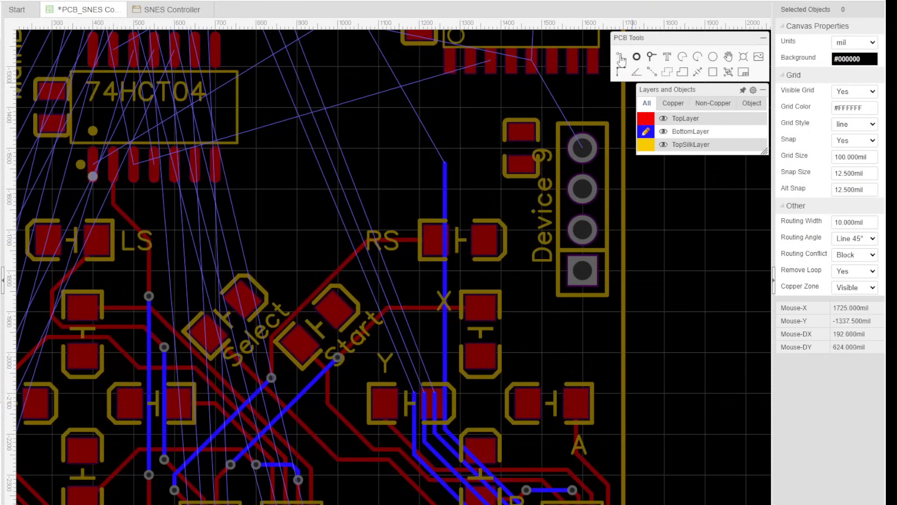
pyautogui.click(434, 394)
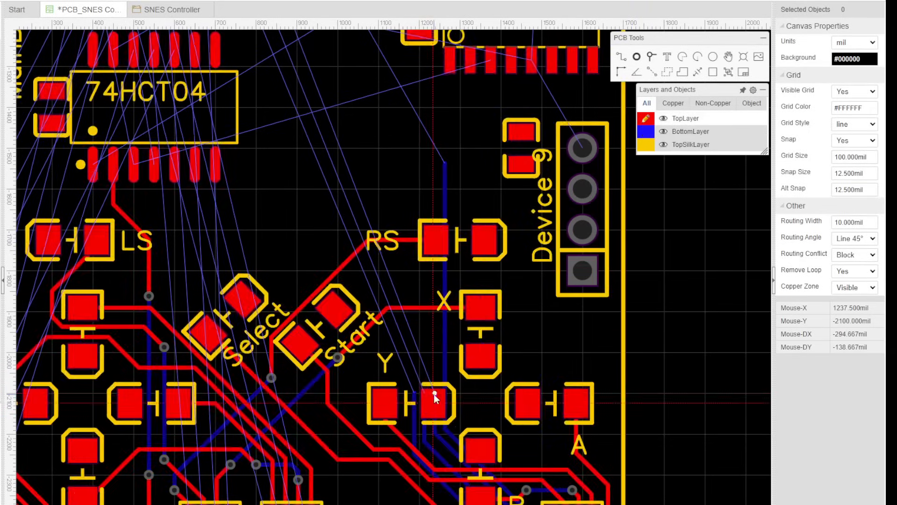
pyautogui.rightClick(438, 243)
pyautogui.rightClick(436, 374)
pyautogui.scroll(3, 436, 377)
pyautogui.moveTo(433, 409); pyautogui.dragTo(432, 54)
pyautogui.moveTo(413, 419); pyautogui.dragTo(413, 53)
pyautogui.moveTo(394, 407); pyautogui.dragTo(395, 53)
pyautogui.moveTo(454, 38); pyautogui.dragTo(432, 332, button='right')
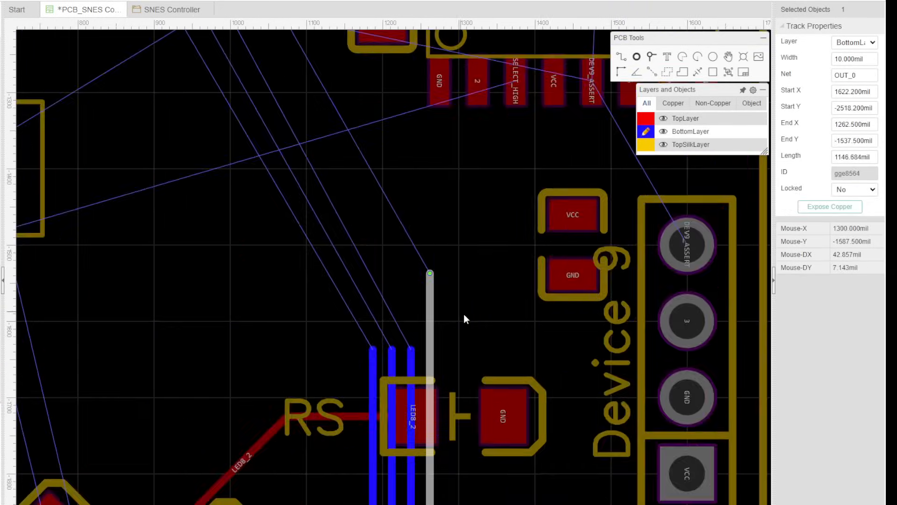
# Lengthen the upper ends of the OUT_1, OUT_2 and OUT_3 tracks to about the height of OUT_0's end.
pyautogui.scroll(2, 423, 140)
pyautogui.moveTo(407, 444); pyautogui.dragTo(407, 335)
pyautogui.moveTo(380, 445); pyautogui.dragTo(380, 327)
pyautogui.moveTo(353, 444); pyautogui.dragTo(351, 327)
pyautogui.scroll(-5, 484, 335)
pyautogui.scroll(5, 449, 348)
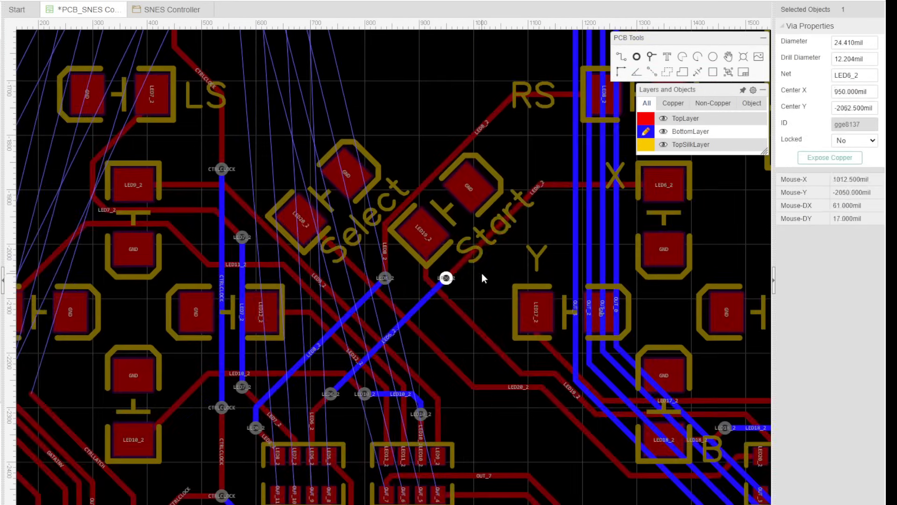
# Route two parallel bottom-layer tracks up past the Start LED from the vias beside the capacitor and below the middle resistor array.
pyautogui.scroll(-2, 444, 277)
pyautogui.moveTo(523, 481); pyautogui.dragTo(492, 450)
pyautogui.press('w')
pyautogui.click(492, 450)
pyautogui.click(492, 56)
pyautogui.rightClick(492, 55)
pyautogui.press('w')
pyautogui.click(419, 421)
pyautogui.click(482, 393)
pyautogui.click(482, 55)
# Place a via on the OUT_7 track beside the middle resistor array and route it straight up on the bottom layer.
pyautogui.press('v')
pyautogui.click(462, 382)
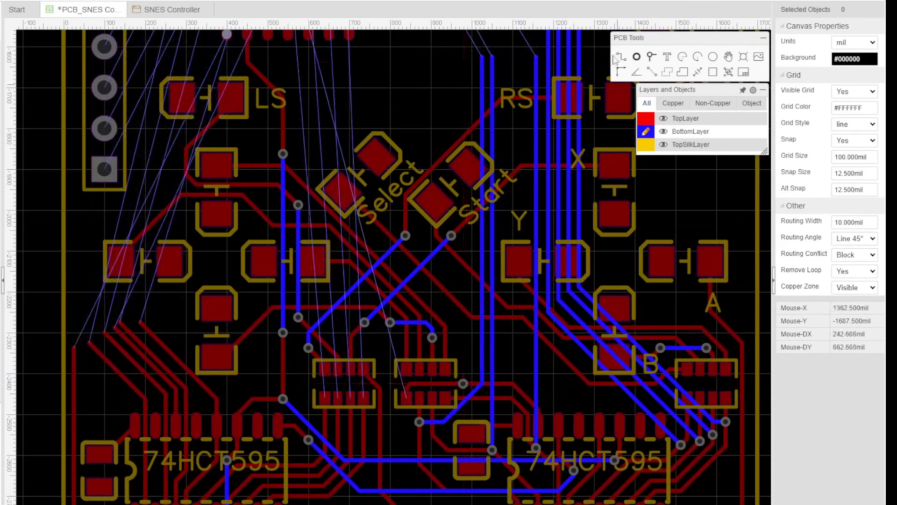
pyautogui.press('w')
pyautogui.click(463, 383)
pyautogui.click(463, 61)
# Route OUT_8 on the bottom layer from its via below the left resistor array diagonally up past the Start LED.
pyautogui.scroll(-2, 463, 61)
pyautogui.scroll(2, 413, 442)
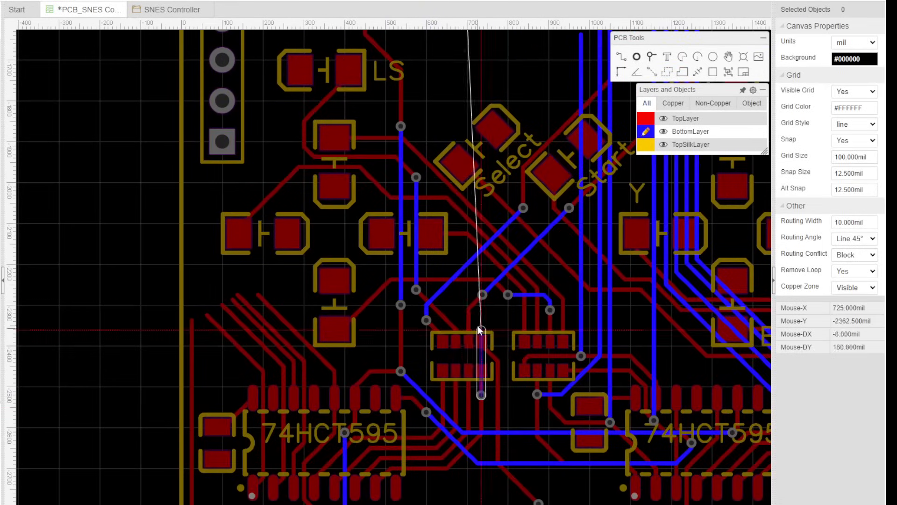
pyautogui.click(564, 66)
pyautogui.click(479, 246)
pyautogui.moveTo(523, 208); pyautogui.dragTo(524, 197)
pyautogui.scroll(2, 546, 149)
# Route OUT_9 on the bottom layer from its via below the left resistor array, parallel to OUT_8 toward the Start LED.
pyautogui.click(443, 491)
pyautogui.click(421, 364)
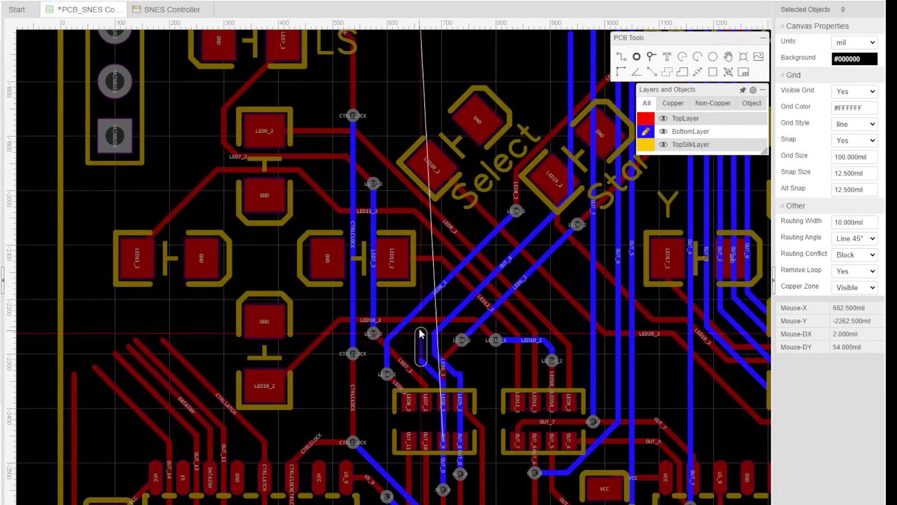
pyautogui.click(557, 92)
pyautogui.moveTo(556, 92); pyautogui.dragTo(470, 268, button='right')
pyautogui.moveTo(470, 268); pyautogui.dragTo(470, 213)
# Route OUT_10 and OUT_11 on the bottom layer from the left resistor array up past the CTRLCLOCK track toward the LS LED.
pyautogui.click(406, 205)
pyautogui.scroll(-3, 407, 204)
pyautogui.moveTo(410, 457); pyautogui.dragTo(490, 472, button='right')
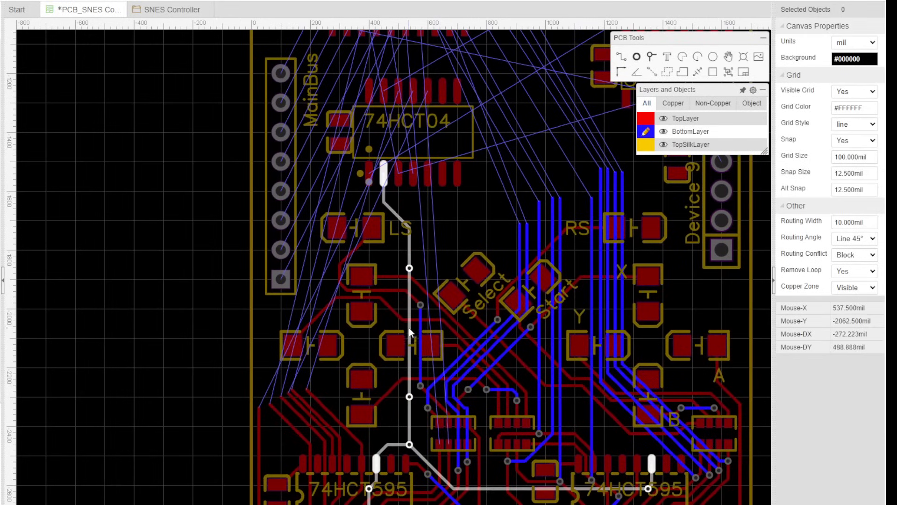
pyautogui.scroll(4, 417, 257)
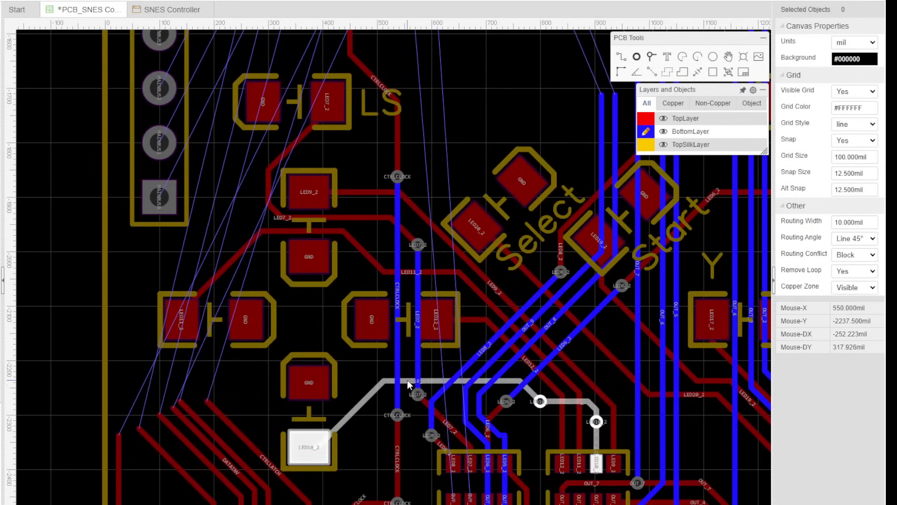
pyautogui.scroll(-1, 408, 380)
pyautogui.moveTo(660, 450); pyautogui.dragTo(664, 380, button='right')
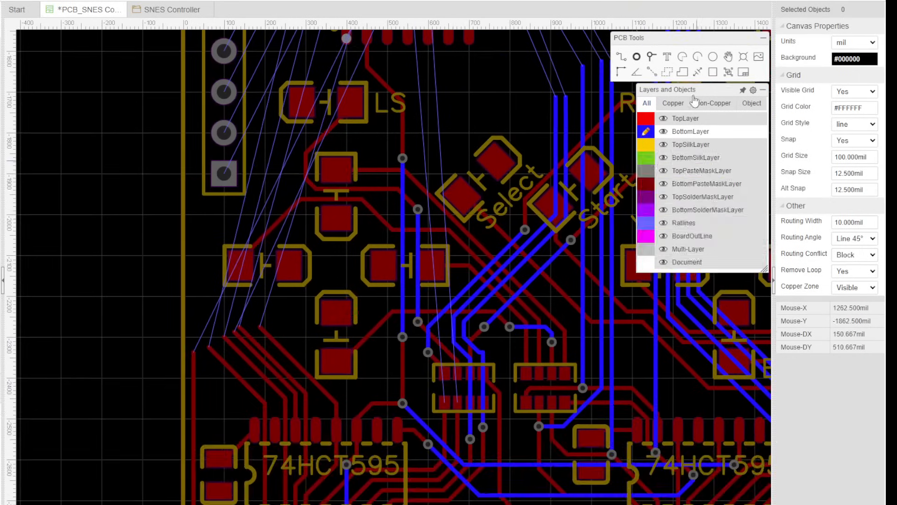
pyautogui.scroll(3, 435, 426)
pyautogui.click(458, 434)
pyautogui.click(494, 406)
pyautogui.scroll(-1, 615, 231)
pyautogui.click(515, 443)
pyautogui.click(357, 270)
pyautogui.click(492, 461)
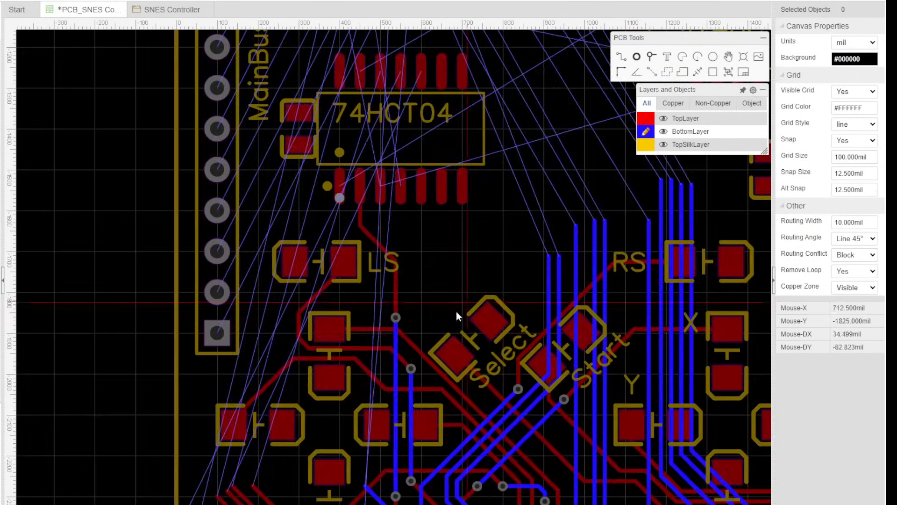
# Route DEV9_ASSERT on the top layer from the 74HCT193 to the top pin of the Device 9 header.
pyautogui.moveTo(520, 187); pyautogui.dragTo(464, 273, button='right')
pyautogui.click(646, 118)
pyautogui.press('w')
pyautogui.click(549, 210)
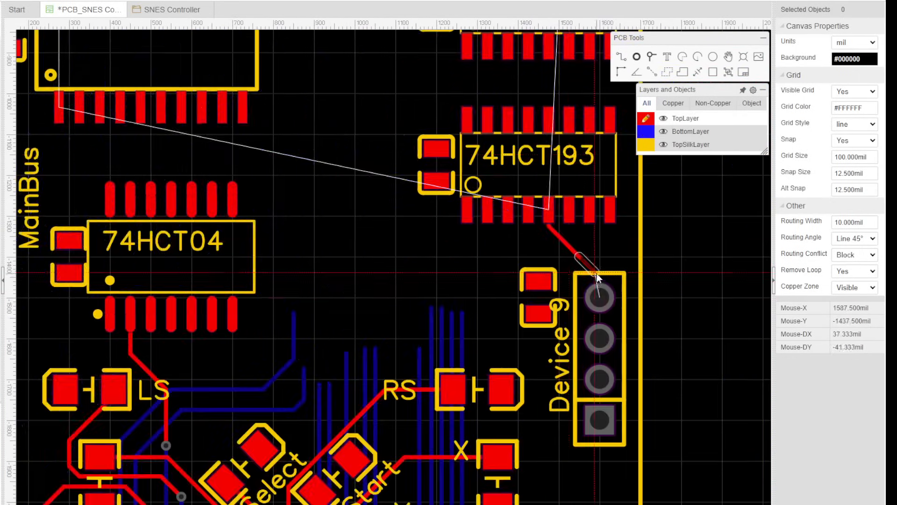
pyautogui.click(600, 297)
# Route MAINBUS7 on the bottom layer from the top MainBus header pin diagonally up under the lower 74HCT541.
pyautogui.scroll(-3, 687, 273)
pyautogui.moveTo(456, 304); pyautogui.dragTo(457, 345, button='right')
pyautogui.scroll(2, 473, 217)
pyautogui.click(646, 134)
pyautogui.press('w')
pyautogui.click(369, 312)
pyautogui.click(450, 194)
pyautogui.rightClick(450, 195)
# Route the other MainBus header pins on the bottom layer in parallel with MAINBUS7 up under the lower 74HCT541.
pyautogui.click(370, 342)
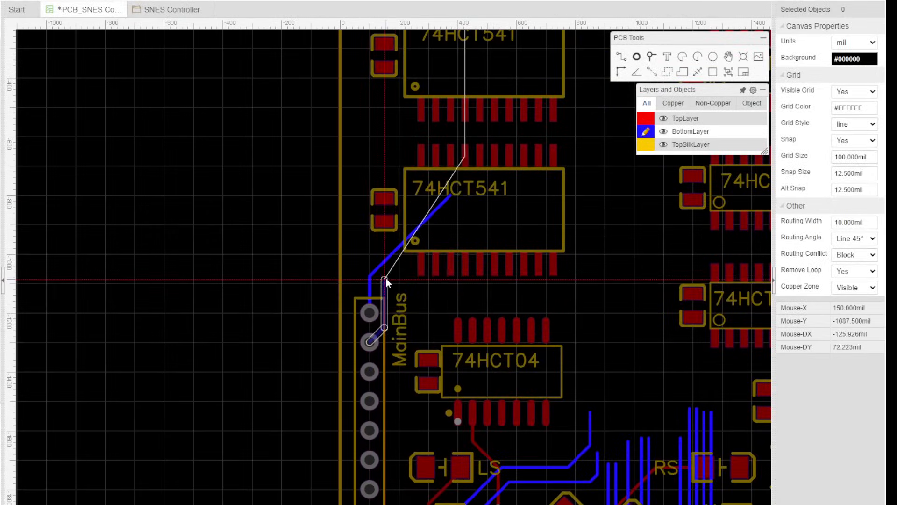
pyautogui.click(403, 279)
pyautogui.click(492, 195)
pyautogui.rightClick(492, 194)
pyautogui.click(369, 431)
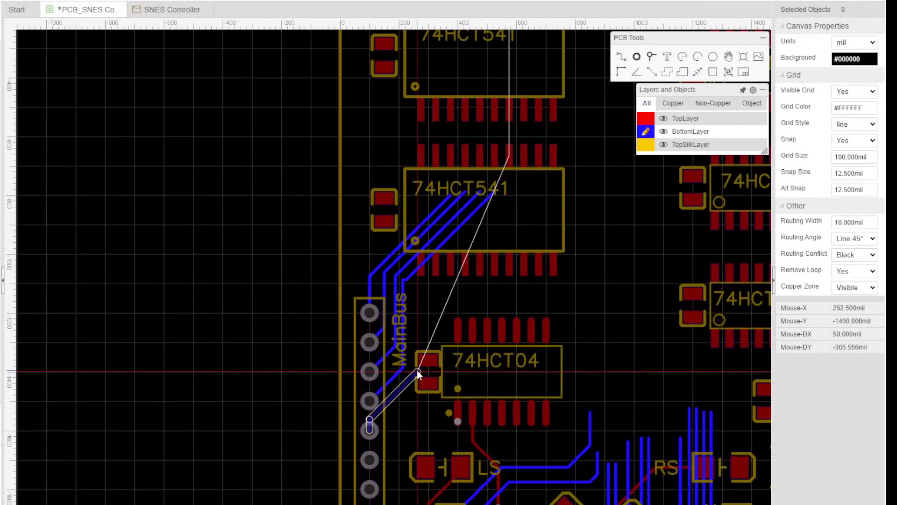
pyautogui.click(413, 286)
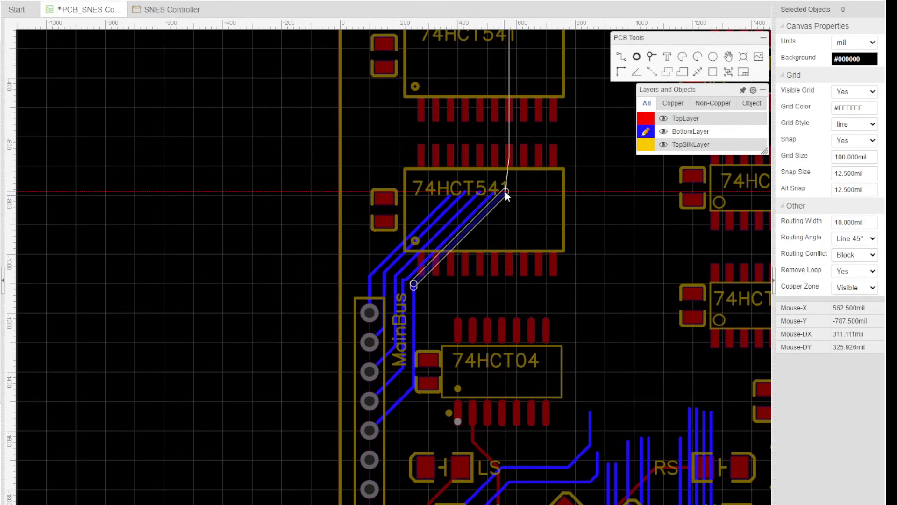
pyautogui.click(506, 192)
pyautogui.rightClick(505, 193)
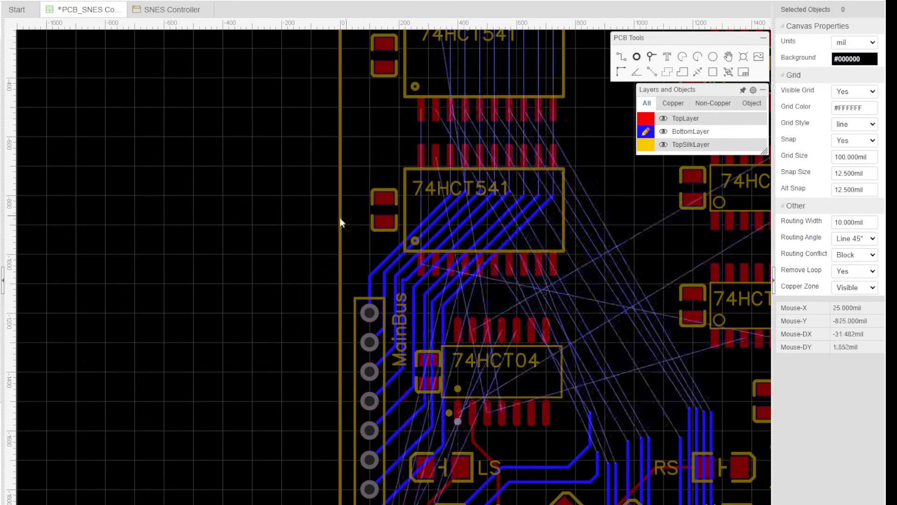
# Route CTRLDATA on the top layer past the MainBus header to the 74HCT04 and run OUT_14 up beside it.
pyautogui.scroll(5, 340, 218)
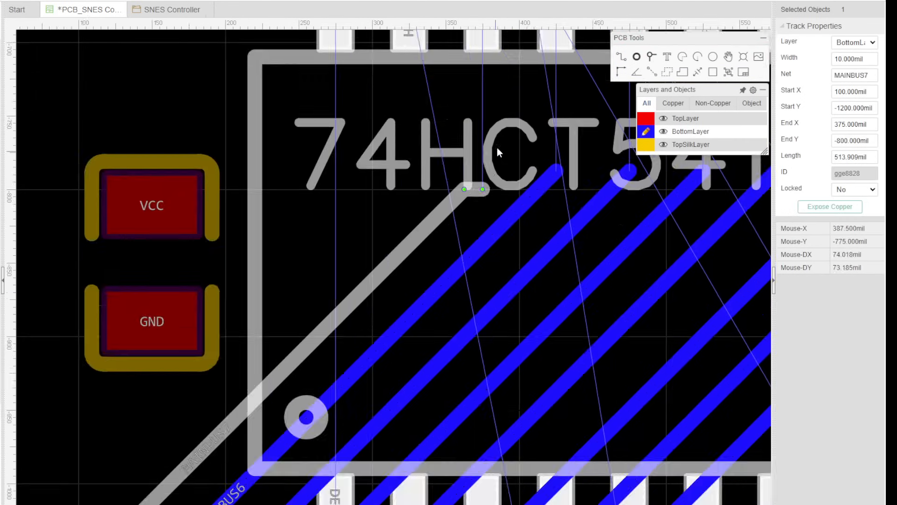
pyautogui.scroll(-5, 290, 243)
pyautogui.scroll(3, 395, 388)
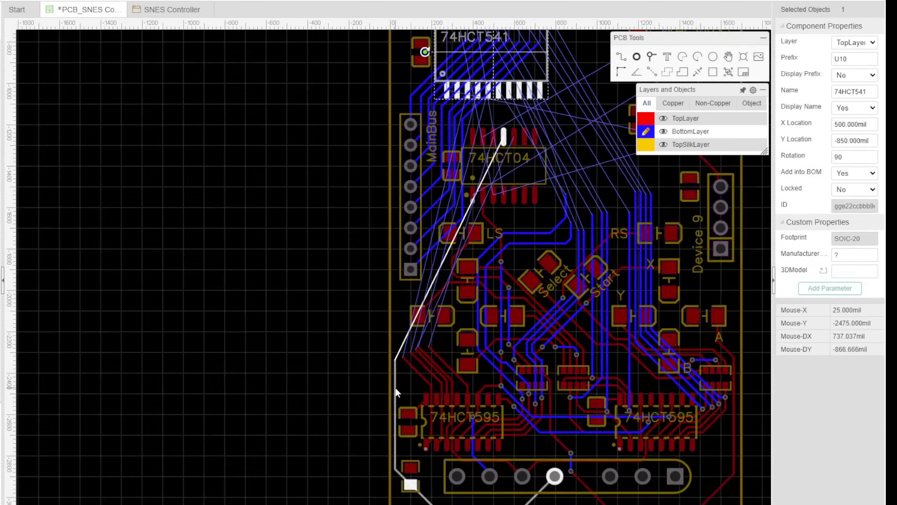
pyautogui.click(396, 360)
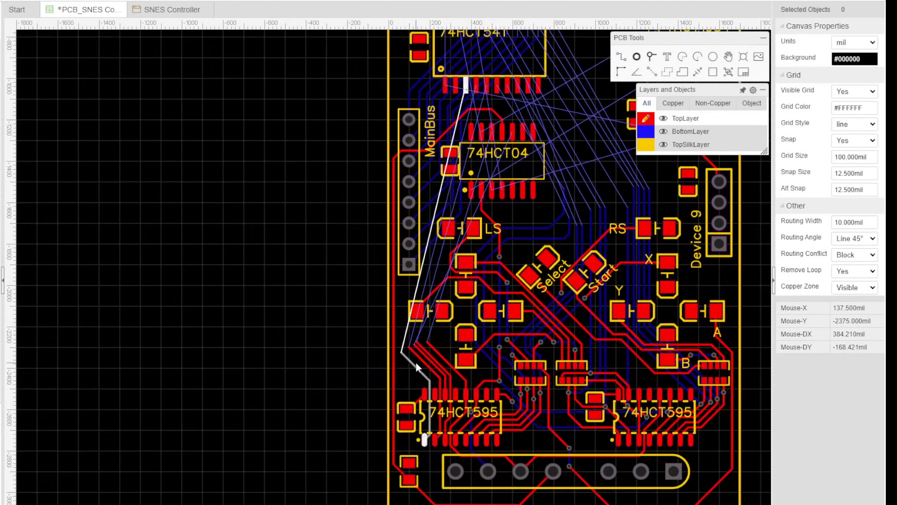
pyautogui.scroll(2, 402, 360)
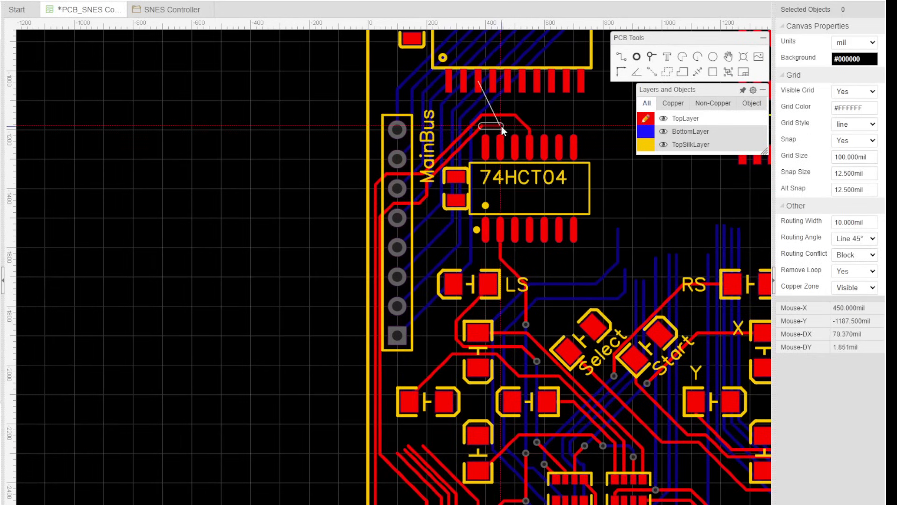
pyautogui.rightClick(501, 126)
# Delete the top-layer CTRLDATA track that runs past the MainBus header to the 74HCT04.
pyautogui.moveTo(479, 81); pyautogui.dragTo(352, 246, button='right')
pyautogui.scroll(2, 397, 236)
pyautogui.scroll(-2, 403, 238)
pyautogui.click(402, 281)
pyautogui.press('Delete')
pyautogui.moveTo(358, 282); pyautogui.dragTo(400, 337, button='right')
pyautogui.click(423, 307)
pyautogui.press('Delete')
pyautogui.scroll(2, 379, 310)
pyautogui.scroll(-2, 552, 164)
# Move the long vertical OUT_14 segment below the MainBus header closer to the board edge.
pyautogui.click(367, 477)
pyautogui.scroll(1, 367, 482)
pyautogui.moveTo(367, 482); pyautogui.dragTo(381, 331, button='right')
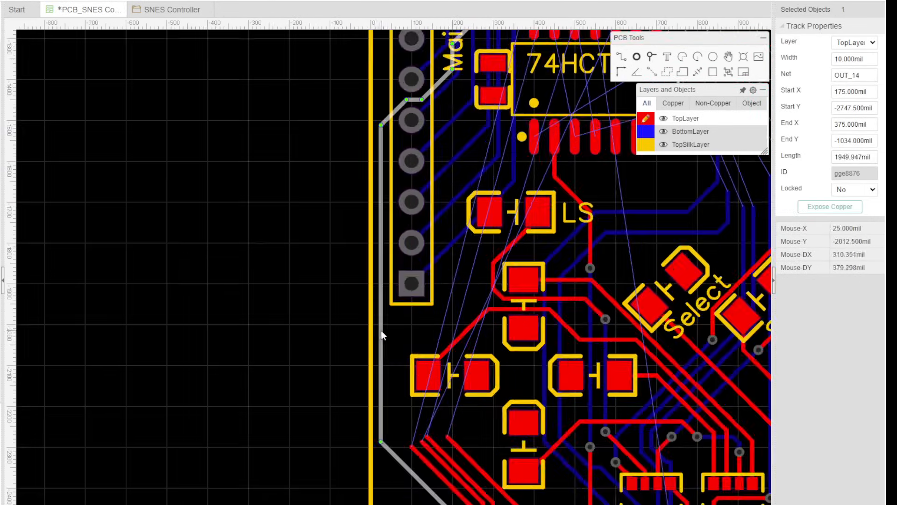
pyautogui.moveTo(381, 331); pyautogui.dragTo(376, 331)
# Shift the OUT_14 segments beside the MainBus header toward the board edge, undoing the accidental header move.
pyautogui.moveTo(445, 79); pyautogui.dragTo(446, 186, button='right')
pyautogui.click(447, 186)
pyautogui.moveTo(216, 112); pyautogui.dragTo(182, 252, button='right')
pyautogui.click(182, 253)
pyautogui.moveTo(405, 332); pyautogui.dragTo(379, 287)
pyautogui.moveTo(357, 328); pyautogui.dragTo(351, 329)
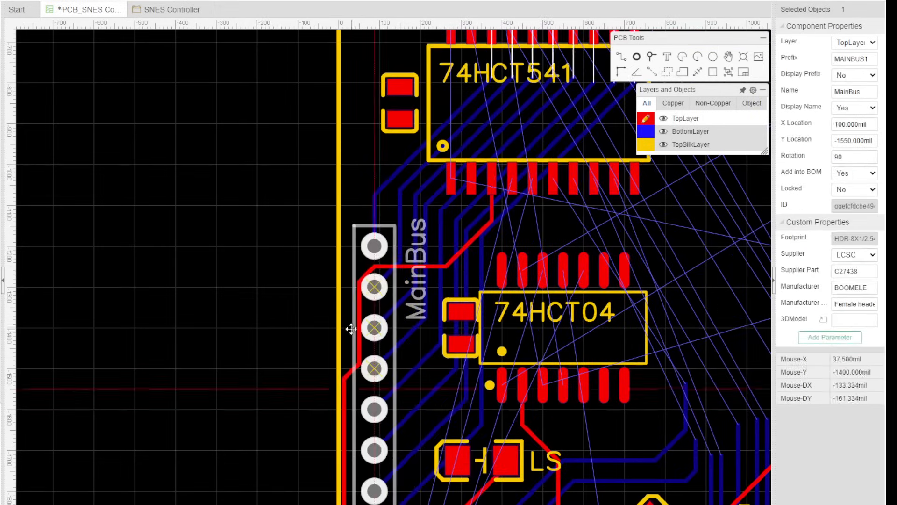
pyautogui.hotkey('ctrl', 'z')
pyautogui.scroll(2, 351, 329)
pyautogui.click(462, 357)
pyautogui.moveTo(461, 358); pyautogui.dragTo(433, 358)
pyautogui.scroll(-2, 342, 311)
pyautogui.scroll(-1, 342, 311)
# Route OUT_13 on the top layer beside OUT_14, past the MainBus header to its pin on the lower 74HCT541.
pyautogui.press('w')
pyautogui.click(369, 499)
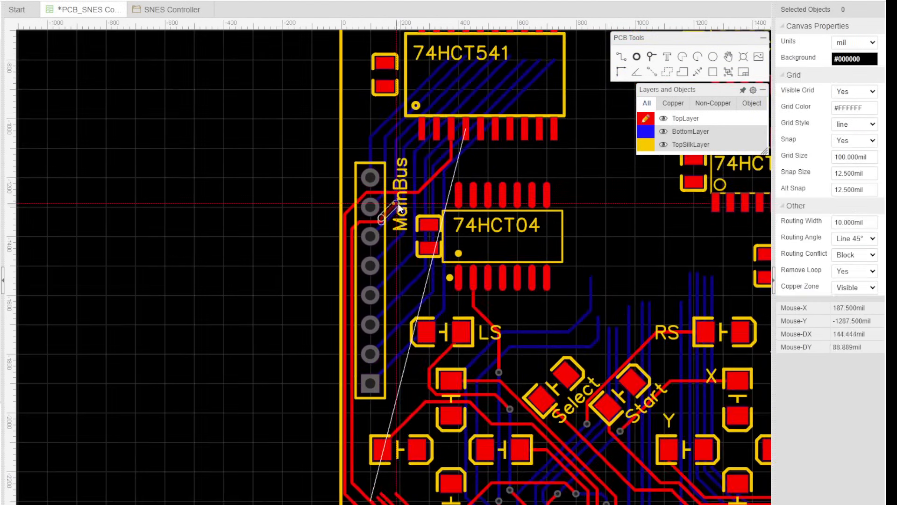
pyautogui.click(466, 129)
pyautogui.scroll(2, 430, 178)
pyautogui.click(451, 181)
pyautogui.scroll(-2, 443, 183)
# Route OUT_12 on the top layer past the inner side of the MainBus header to the lower 74HCT541 and delete one segment.
pyautogui.press('w')
pyautogui.click(296, 439)
pyautogui.click(395, 75)
pyautogui.click(379, 101)
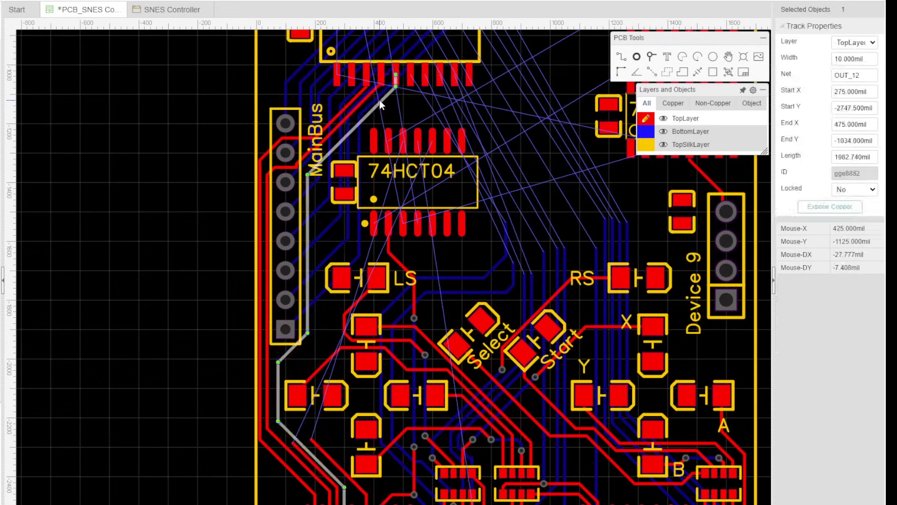
pyautogui.scroll(2, 264, 157)
pyautogui.click(393, 188)
pyautogui.press('Delete')
pyautogui.scroll(-2, 122, 218)
pyautogui.moveTo(231, 478); pyautogui.dragTo(284, 359, button='right')
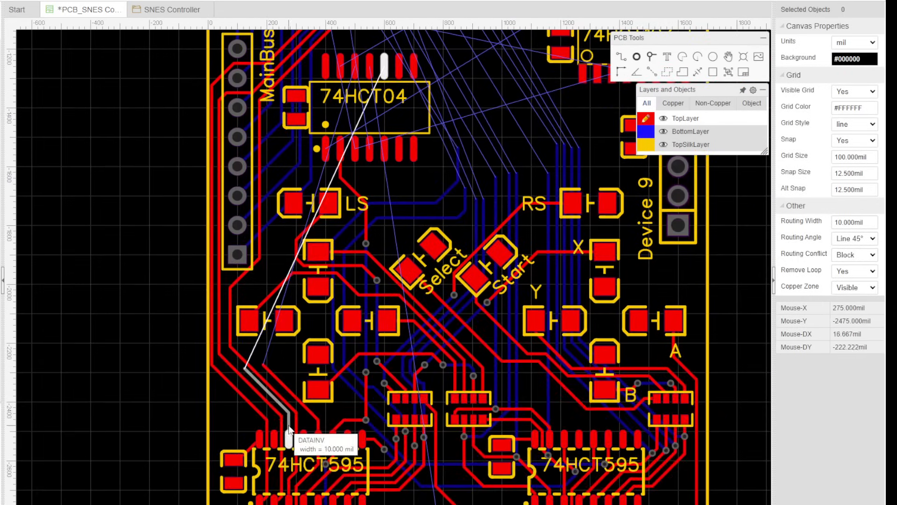
# Delete the diagonal DATAINV segment above the left 74HCT595.
pyautogui.click(239, 283)
pyautogui.scroll(2, 124, 279)
pyautogui.click(312, 424)
pyautogui.press('Delete')
pyautogui.scroll(-4, 367, 389)
pyautogui.moveTo(729, 226); pyautogui.dragTo(653, 293, button='right')
pyautogui.scroll(2, 293, 389)
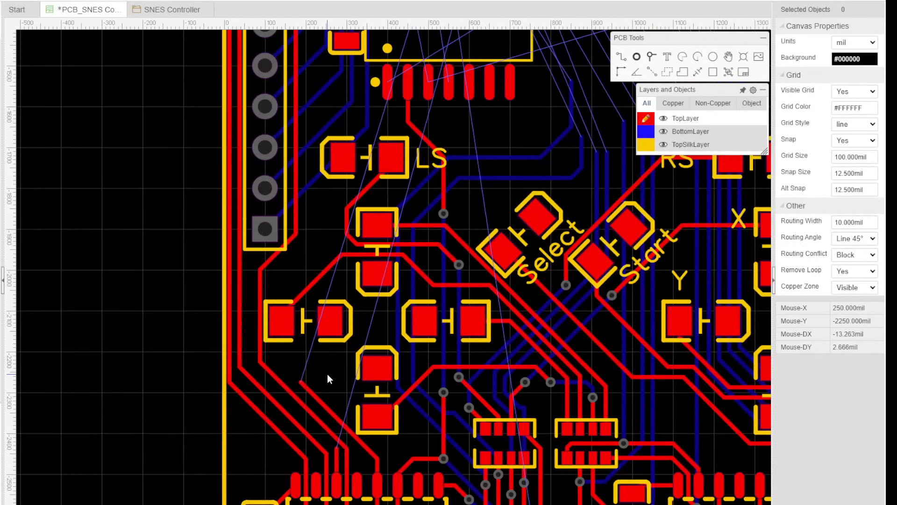
# Shorten the DATAINV stub above the left 74HCT595 and route DATAINV on the bottom layer up to just below the 74HCT04.
pyautogui.scroll(4, 337, 469)
pyautogui.moveTo(337, 386); pyautogui.dragTo(337, 423)
pyautogui.scroll(-7, 304, 321)
pyautogui.scroll(2, 307, 329)
pyautogui.click(645, 131)
pyautogui.press('w')
pyautogui.click(306, 316)
pyautogui.moveTo(307, 187); pyautogui.dragTo(267, 379, button='right')
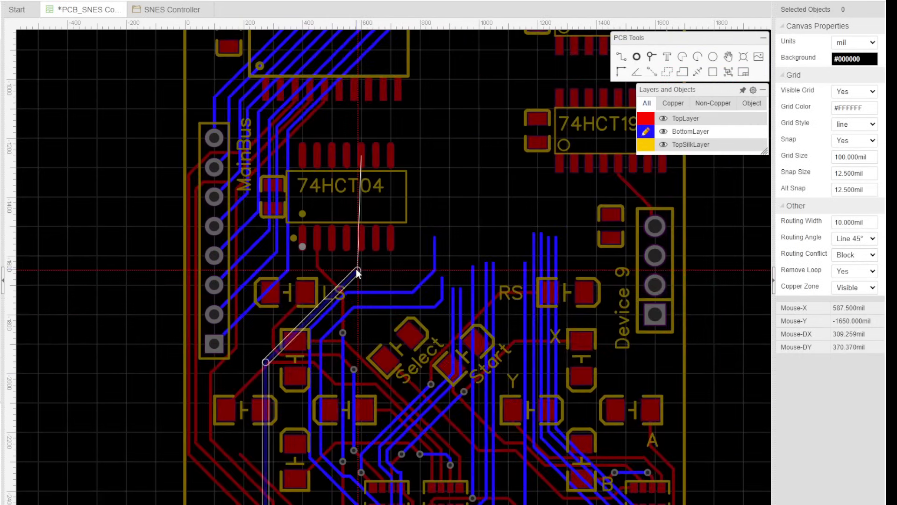
pyautogui.click(358, 270)
pyautogui.rightClick(357, 270)
# Route CTRLLATCH on the bottom layer past the LS LED, then finish it on the top layer at its 74HCT04 pin.
pyautogui.moveTo(398, 274); pyautogui.dragTo(427, 226, button='right')
pyautogui.scroll(2, 297, 406)
pyautogui.click(646, 118)
pyautogui.moveTo(298, 259); pyautogui.dragTo(264, 403, button='right')
pyautogui.click(646, 131)
pyautogui.moveTo(334, 187); pyautogui.dragTo(259, 380, button='right')
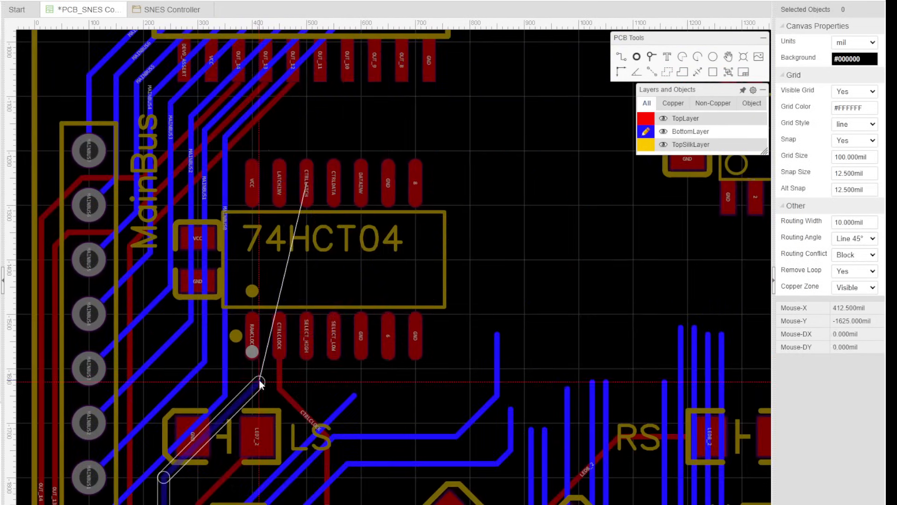
pyautogui.click(259, 380)
pyautogui.press('t')
pyautogui.click(307, 183)
pyautogui.rightClick(309, 187)
# Shift the bottom-layer DATAINV track below the 74HCT04 closer to the neighbouring CTRLLATCH track.
pyautogui.scroll(-2, 327, 236)
pyautogui.moveTo(389, 327); pyautogui.dragTo(427, 147, button='right')
pyautogui.moveTo(366, 140); pyautogui.dragTo(380, 229, button='right')
pyautogui.moveTo(392, 232); pyautogui.dragTo(381, 230)
pyautogui.moveTo(381, 231); pyautogui.dragTo(354, 132, button='right')
# Route CTRLDATA on the bottom layer from its connector pin below the left 74HCT595 up to just below the 74HCT04.
pyautogui.click(646, 131)
pyautogui.press('w')
pyautogui.click(427, 499)
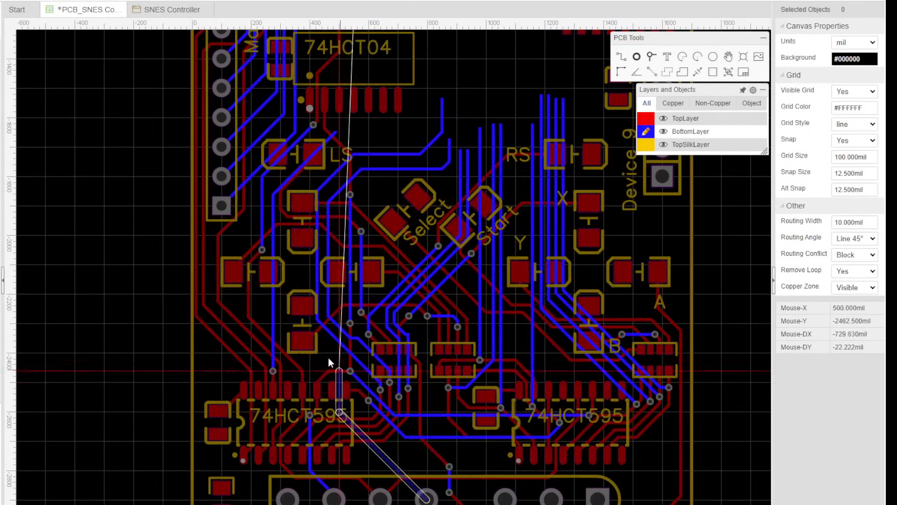
pyautogui.click(302, 183)
pyautogui.click(354, 132)
pyautogui.rightClick(354, 133)
# Place vias on the ends of the MAINBUS7 to MAINBUS0 bottom-layer tracks inside the lower 74HCT541 outline.
pyautogui.moveTo(415, 118); pyautogui.dragTo(389, 165, button='right')
pyautogui.moveTo(714, 382); pyautogui.dragTo(641, 288, button='right')
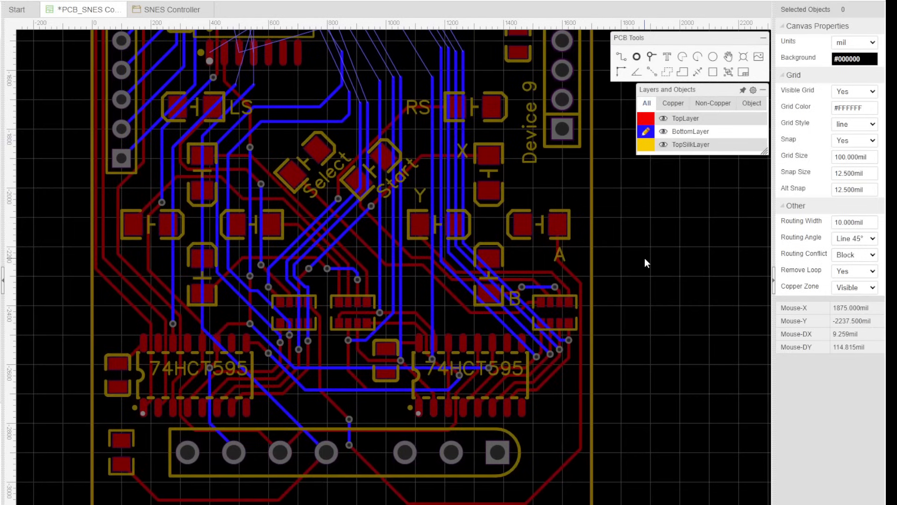
pyautogui.moveTo(643, 261); pyautogui.dragTo(659, 274, button='right')
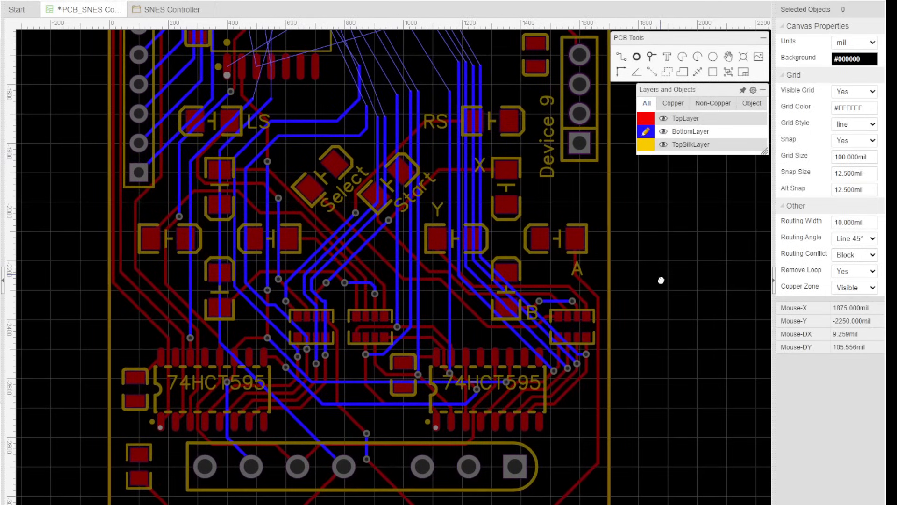
pyautogui.moveTo(662, 280); pyautogui.dragTo(701, 402, button='right')
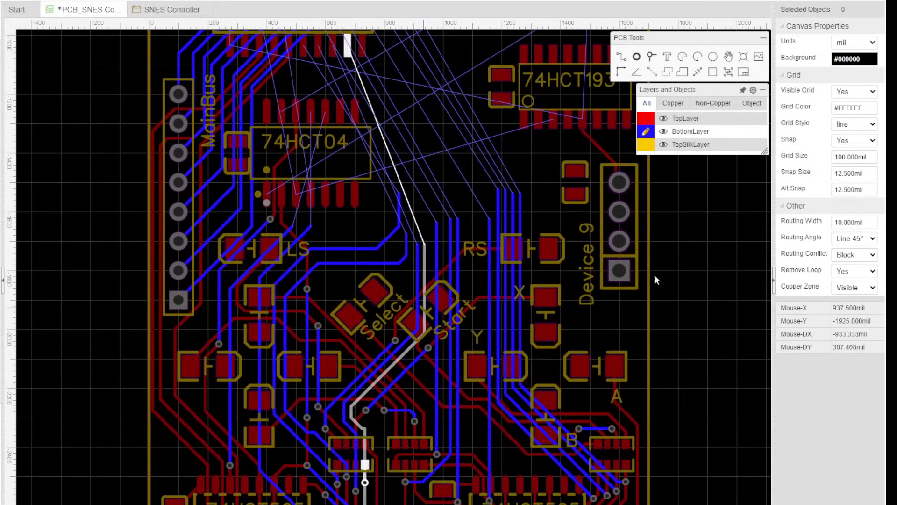
pyautogui.moveTo(702, 222); pyautogui.dragTo(729, 408, button='right')
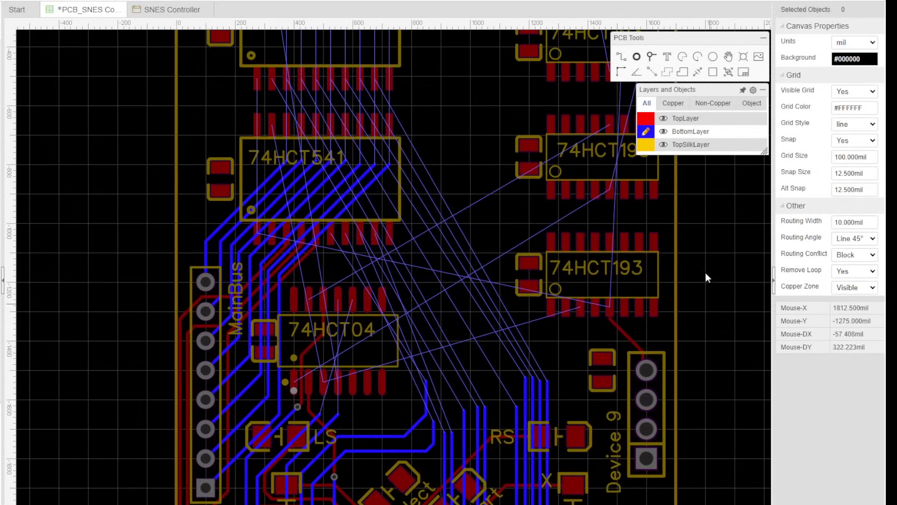
pyautogui.moveTo(459, 142); pyautogui.dragTo(534, 270, button='right')
pyautogui.scroll(5, 373, 301)
pyautogui.press('v')
pyautogui.click(332, 259)
pyautogui.click(386, 258)
pyautogui.click(441, 258)
pyautogui.click(495, 258)
pyautogui.click(549, 258)
pyautogui.moveTo(604, 272); pyautogui.dragTo(506, 272, button='right')
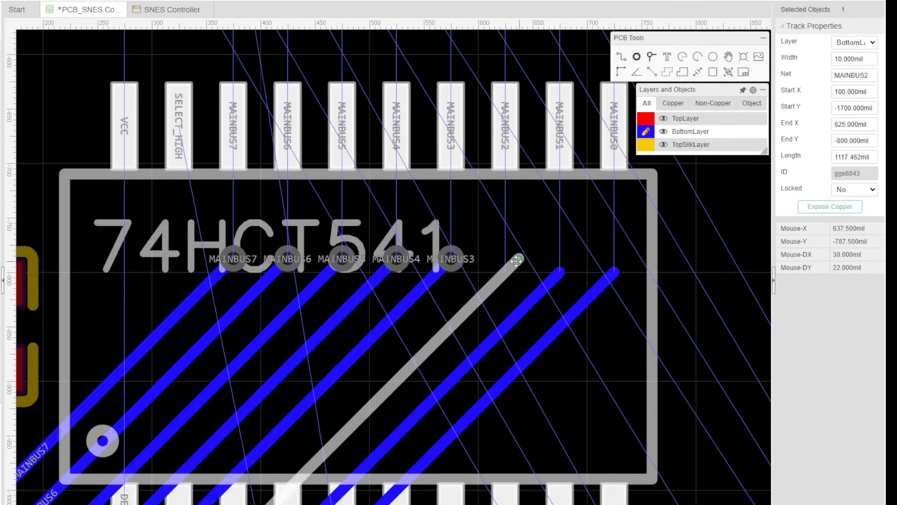
pyautogui.press('v')
pyautogui.click(505, 258)
pyautogui.click(560, 259)
pyautogui.click(614, 259)
# Route the MAINBUS stubs on the top layer between the lower 74HCT541's upper pads and their vias.
pyautogui.scroll(-2, 606, 264)
pyautogui.moveTo(607, 264); pyautogui.dragTo(625, 356, button='right')
pyautogui.press('t')
pyautogui.press('w')
pyautogui.click(631, 352)
pyautogui.click(631, 261)
# Route MAINBUS7 to MAINBUS4 on the top layer between the matching pads of the upper and lower 74HCT541s.
pyautogui.scroll(-1, 631, 261)
pyautogui.moveTo(631, 260); pyautogui.dragTo(573, 401, button='right')
pyautogui.click(383, 117)
pyautogui.click(396, 250)
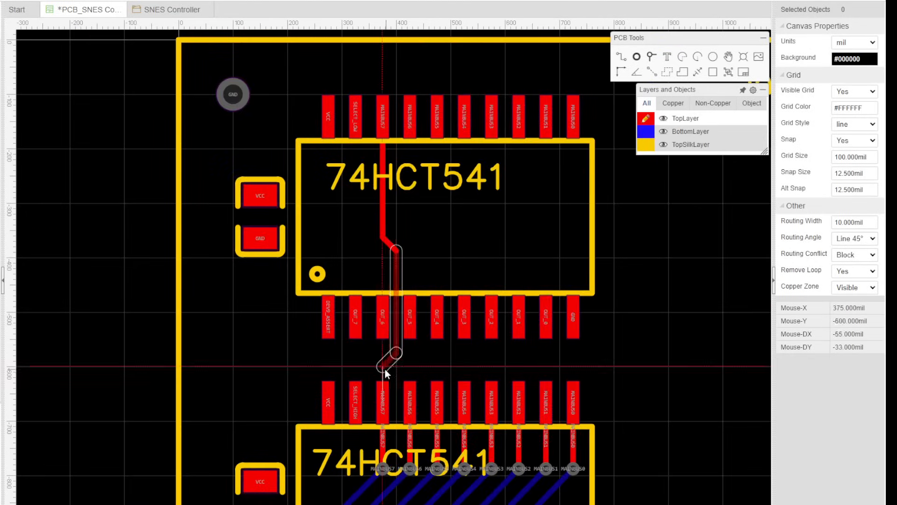
pyautogui.click(451, 359)
pyautogui.click(437, 237)
pyautogui.click(437, 117)
pyautogui.click(464, 403)
pyautogui.click(477, 359)
pyautogui.click(464, 237)
pyautogui.click(464, 117)
# Route MAINBUS3 to MAINBUS1 on the top layer between the matching pads of the two 74HCT541s.
pyautogui.click(491, 402)
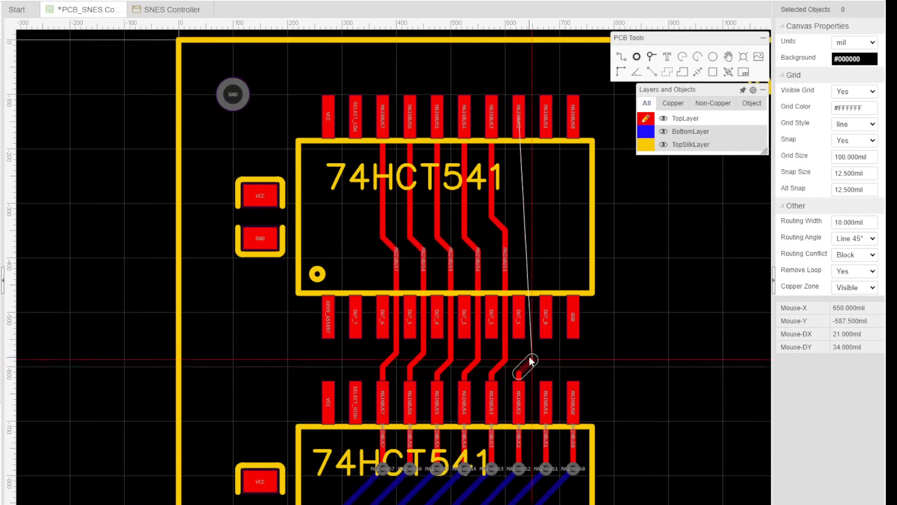
pyautogui.click(532, 359)
pyautogui.click(519, 217)
pyautogui.click(519, 117)
pyautogui.click(545, 402)
pyautogui.click(545, 117)
# Shift the lower bends of the MAINBUS tracks between the two 74HCT541s down toward the lower chip's pads.
pyautogui.moveTo(615, 341); pyautogui.dragTo(537, 212, button='right')
pyautogui.moveTo(447, 237); pyautogui.dragTo(448, 250)
pyautogui.moveTo(396, 233); pyautogui.dragTo(396, 239)
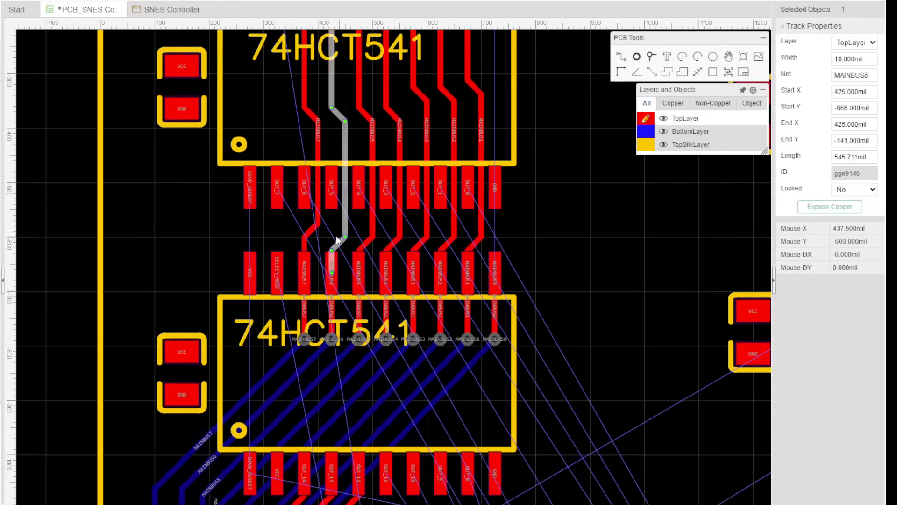
pyautogui.moveTo(311, 230); pyautogui.dragTo(311, 243)
pyautogui.click(542, 219)
# Route short top-layer stubs upward from the upper 74HCT541's OUT_0 to OUT_7 pads and move the OUT_0 via further up.
pyautogui.scroll(1, 475, 182)
pyautogui.scroll(-2, 496, 241)
pyautogui.scroll(2, 504, 173)
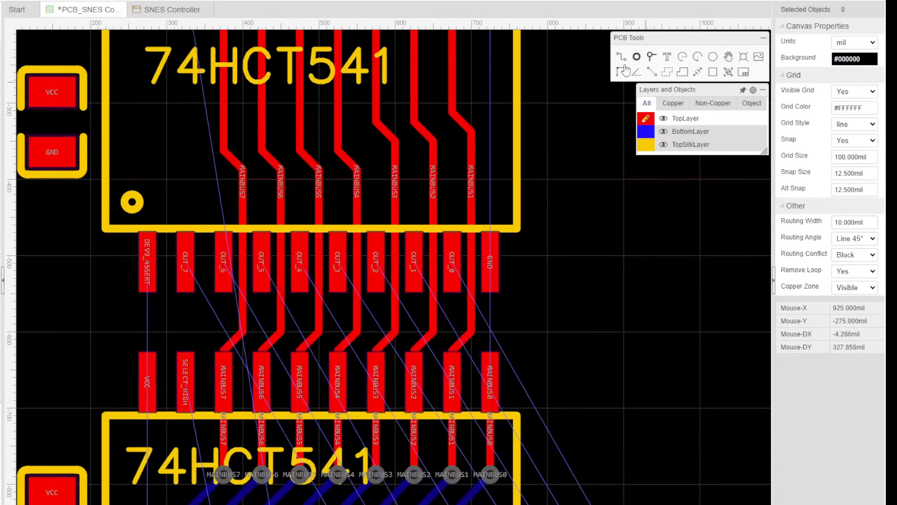
pyautogui.click(625, 69)
pyautogui.click(452, 264)
pyautogui.rightClick(451, 170)
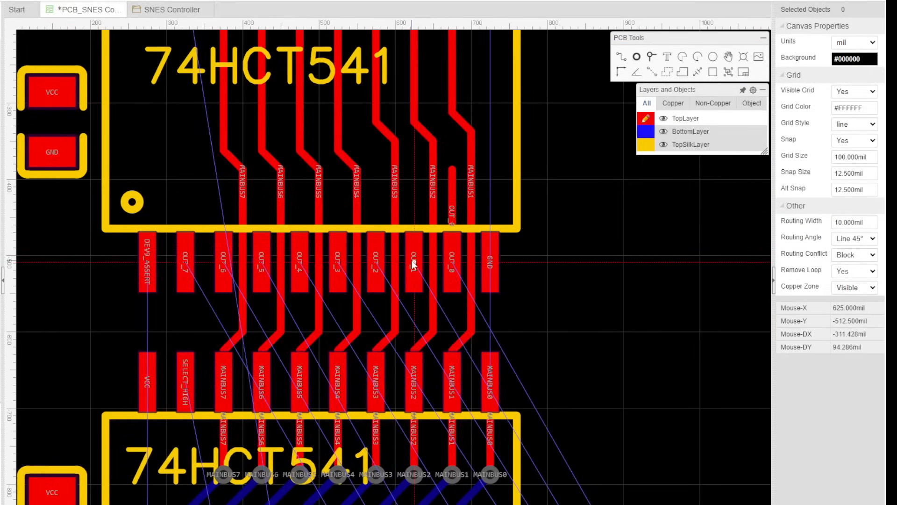
pyautogui.click(414, 263)
pyautogui.click(415, 170)
pyautogui.rightClick(414, 169)
pyautogui.click(376, 263)
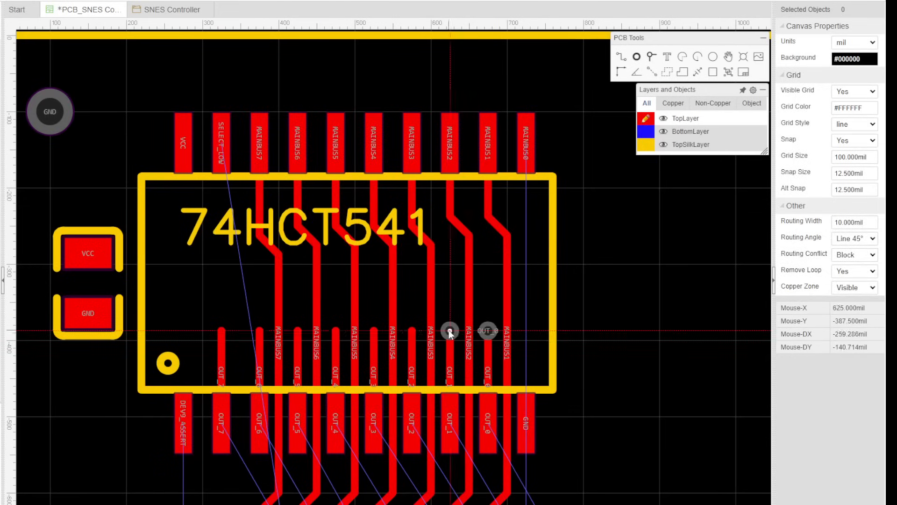
pyautogui.moveTo(487, 330); pyautogui.dragTo(485, 283)
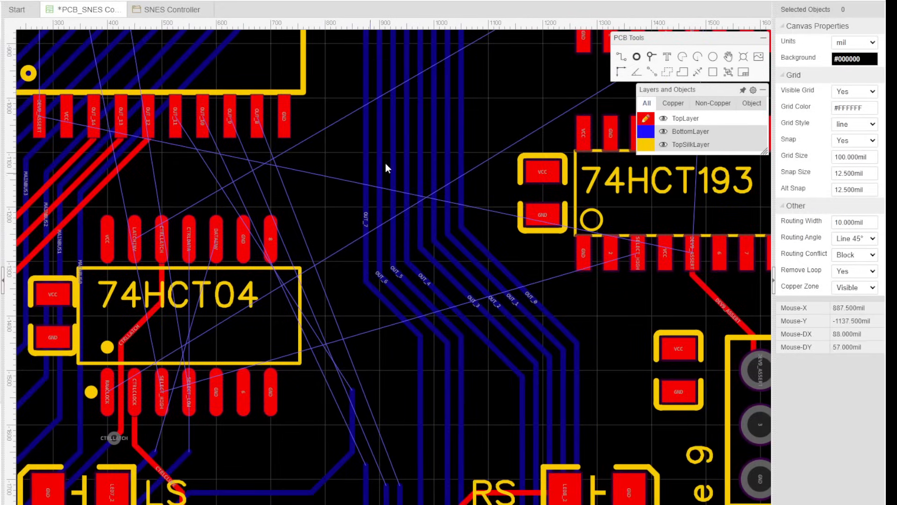
# Route OUT_8 and OUT_9 on the bottom layer alongside the OUT bundle, past the 74HCT04 toward the lower 74HCT541.
pyautogui.click(646, 132)
pyautogui.press('w')
pyautogui.click(400, 485)
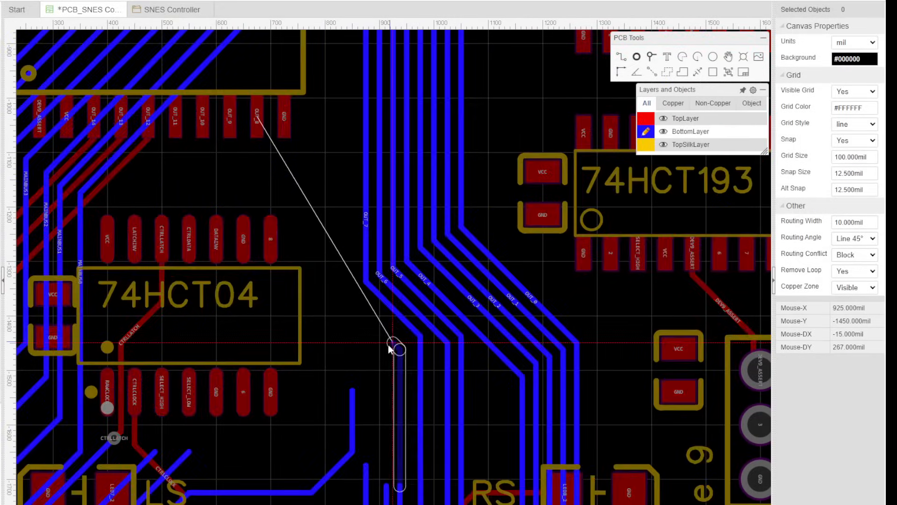
pyautogui.click(353, 288)
pyautogui.click(352, 131)
pyautogui.click(386, 485)
pyautogui.click(339, 294)
pyautogui.click(339, 138)
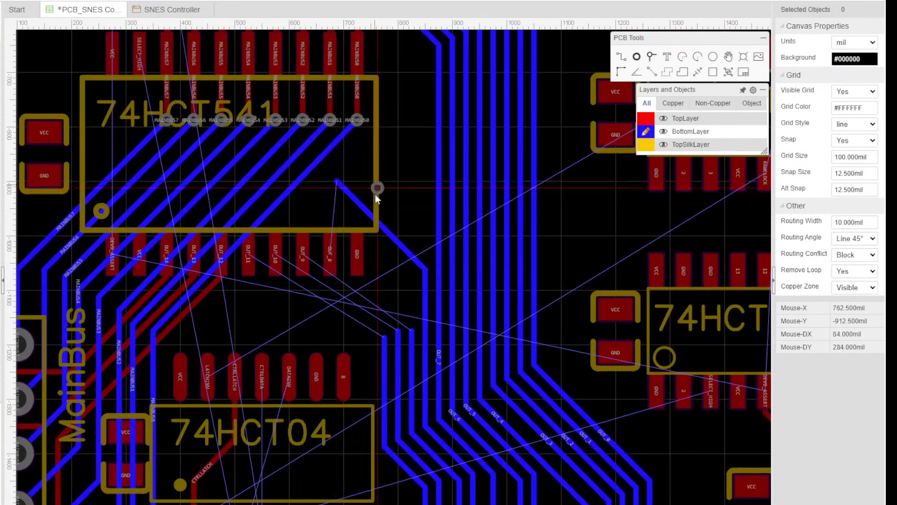
# Finish OUT_8, OUT_9, OUT_10 and OUT_11 on the top layer between the lower 74HCT541's pads and their bottom-layer tracks.
pyautogui.press('t')
pyautogui.click(358, 181)
pyautogui.scroll(3, 323, 337)
pyautogui.click(284, 170)
pyautogui.click(505, 311)
pyautogui.click(231, 170)
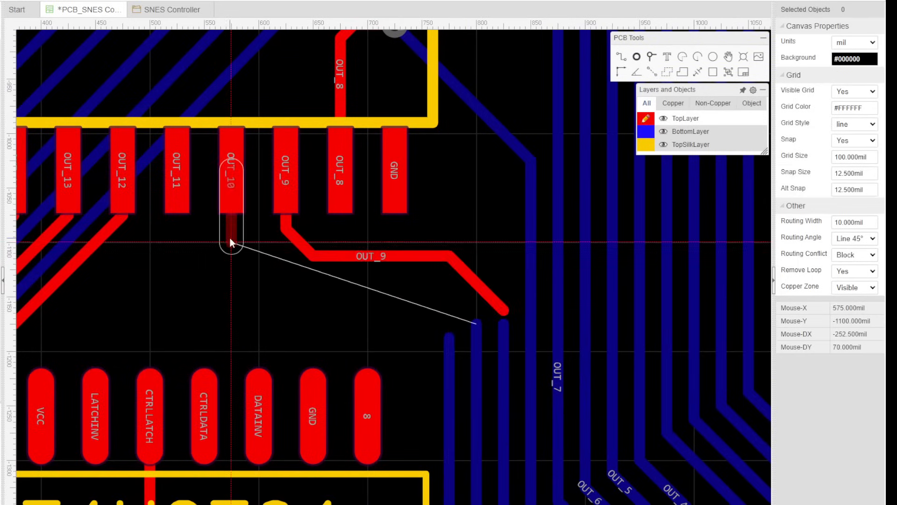
pyautogui.click(478, 324)
pyautogui.click(176, 170)
pyautogui.click(451, 337)
# Route DEV9_ASSERT on the top layer from the lower 74HCT541 around the board-edge side to the upper 74HCT541.
pyautogui.scroll(-5, 486, 125)
pyautogui.moveTo(536, 124); pyautogui.dragTo(562, 266, button='right')
pyautogui.press('w')
pyautogui.click(311, 279)
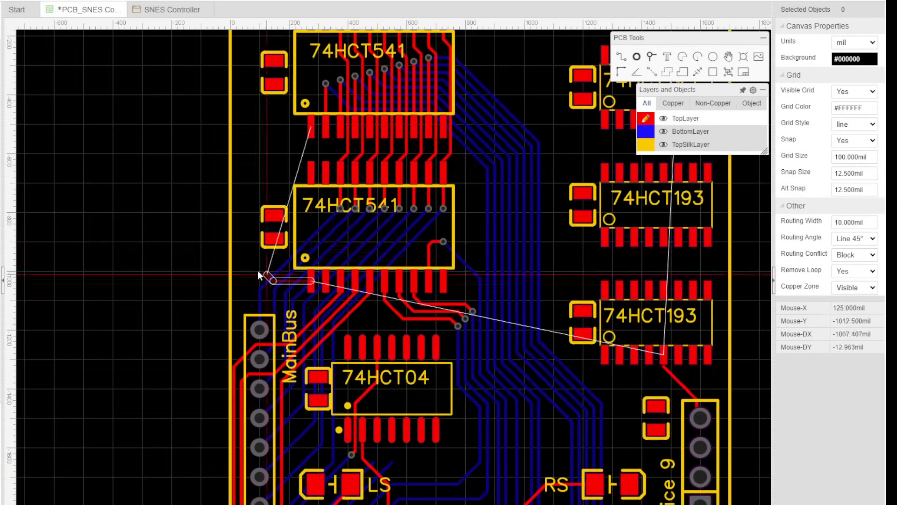
pyautogui.click(241, 252)
pyautogui.click(311, 125)
pyautogui.click(262, 140)
# Route UARTCLOCK on the top layer from the upper 74HCT193's lower pad to the Input header.
pyautogui.scroll(-2, 374, 255)
pyautogui.moveTo(509, 89); pyautogui.dragTo(411, 243, button='right')
pyautogui.scroll(3, 411, 243)
pyautogui.press('w')
pyautogui.click(383, 286)
pyautogui.scroll(3, 381, 167)
pyautogui.click(369, 176)
pyautogui.click(332, 93)
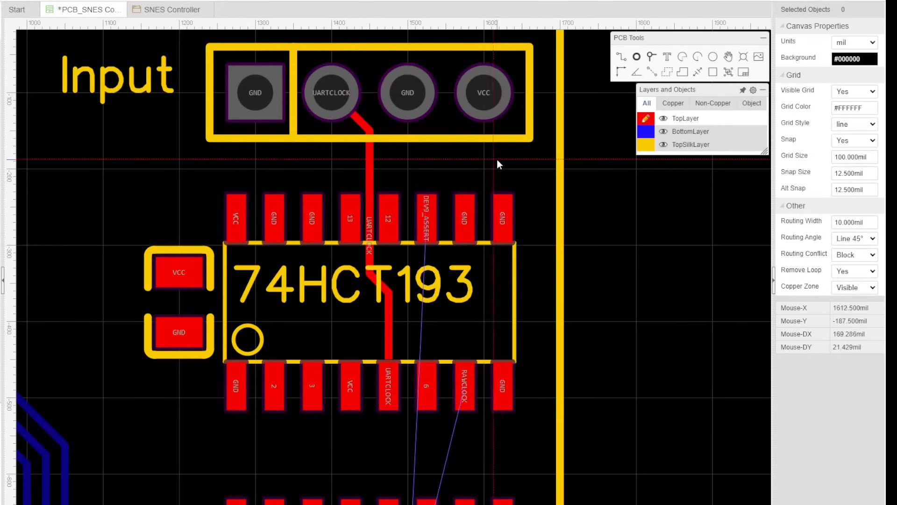
# Route RAWCLOCK on the top layer from the upper 74HCT193 to the lower RAWCLOCK pad of the middle 74HCT193.
pyautogui.moveTo(399, 455); pyautogui.dragTo(388, 191, button='right')
pyautogui.click(452, 120)
pyautogui.click(430, 341)
pyautogui.click(374, 419)
pyautogui.scroll(-2, 486, 233)
# Route DEV9_ASSERT on the top layer from the upper 74HCT193 down along the board edge to the Device 9 header.
pyautogui.click(426, 177)
pyautogui.press('Delete')
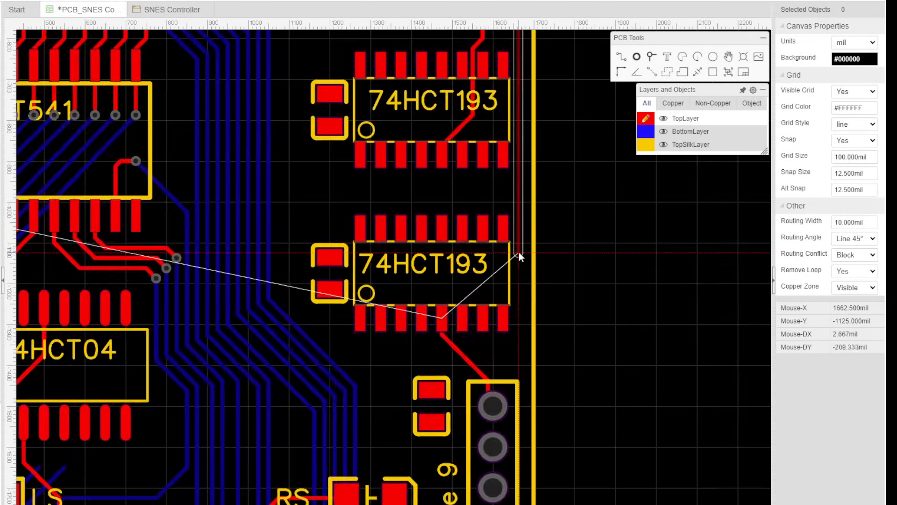
pyautogui.scroll(2, 518, 343)
pyautogui.click(522, 363)
pyautogui.scroll(-5, 523, 363)
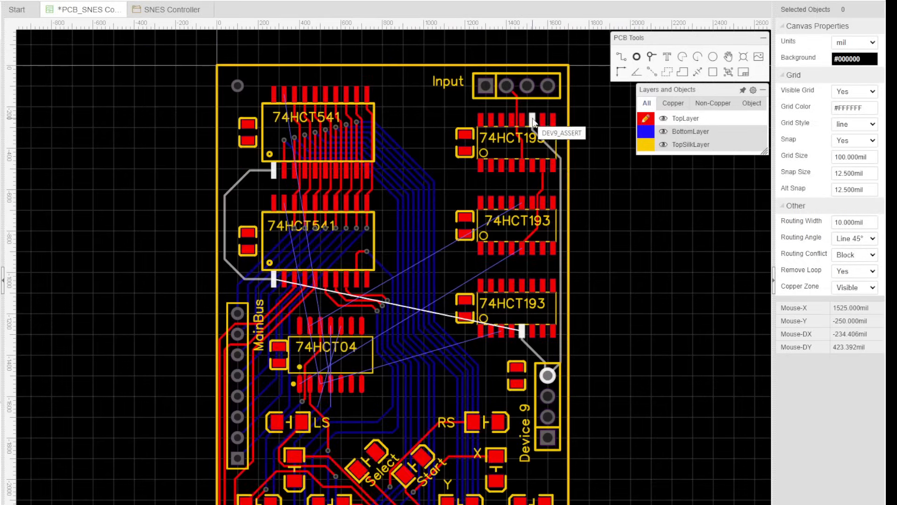
# Route DEV9_ASSERT on the top layer from the upper 74HCT193 along the board's upper edge and down beside the upper 74HCT541.
pyautogui.scroll(2, 532, 119)
pyautogui.moveTo(532, 119); pyautogui.dragTo(636, 288, button='right')
pyautogui.press('w')
pyautogui.click(637, 289)
pyautogui.click(644, 229)
pyautogui.click(200, 393)
pyautogui.scroll(2, 174, 214)
pyautogui.click(246, 217)
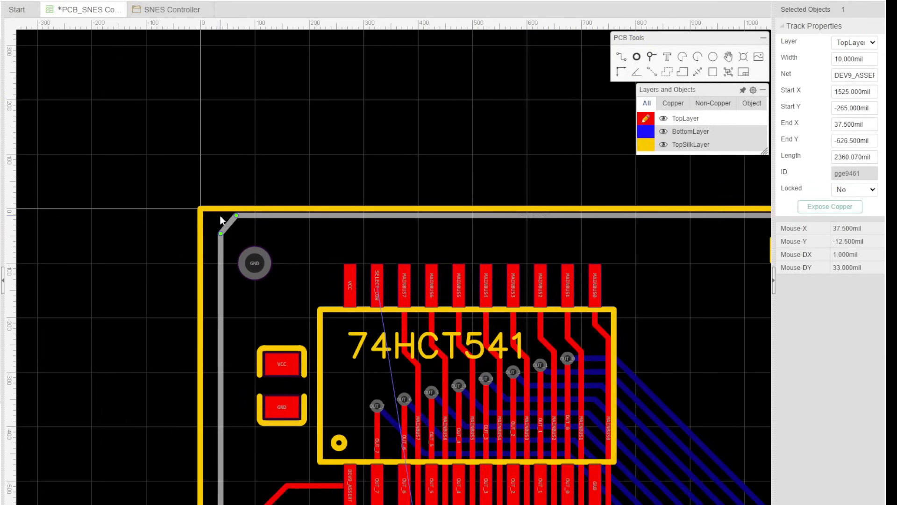
# Move the DEV9_ASSERT segments beside the two 74HCT541s closer to the board edge and reposition their diagonal corners.
pyautogui.moveTo(220, 299); pyautogui.dragTo(207, 299)
pyautogui.moveTo(224, 430); pyautogui.dragTo(223, 201, button='right')
pyautogui.moveTo(218, 380); pyautogui.dragTo(205, 380)
pyautogui.scroll(1, 205, 327)
pyautogui.moveTo(345, 285); pyautogui.dragTo(336, 386, button='right')
pyautogui.click(199, 419)
pyautogui.moveTo(211, 234); pyautogui.dragTo(187, 262)
pyautogui.scroll(-2, 304, 271)
pyautogui.moveTo(279, 332); pyautogui.dragTo(265, 317)
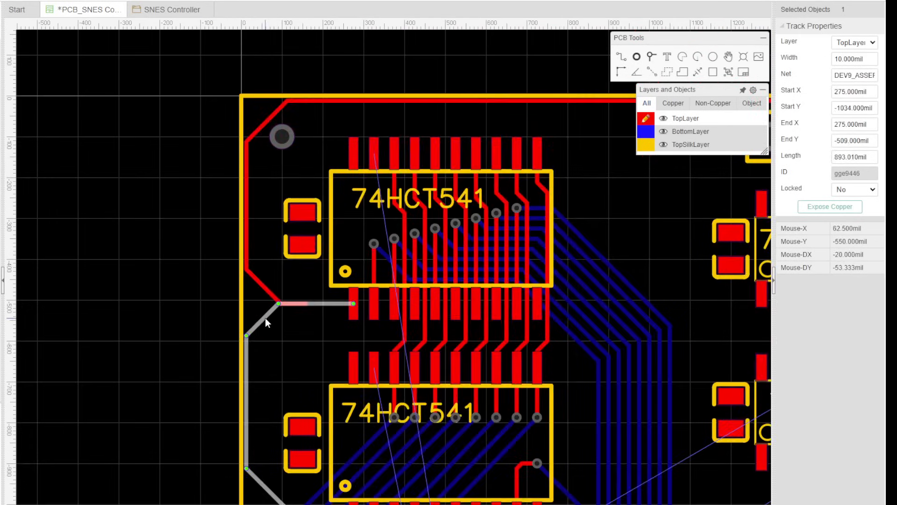
# Route CTRLDATA on the top layer from its 74HCT04 pad down to a via on its bottom-layer track.
pyautogui.scroll(-1, 265, 318)
pyautogui.moveTo(265, 317); pyautogui.dragTo(273, 204, button='right')
pyautogui.scroll(-1, 604, 383)
pyautogui.moveTo(503, 492); pyautogui.dragTo(399, 280, button='right')
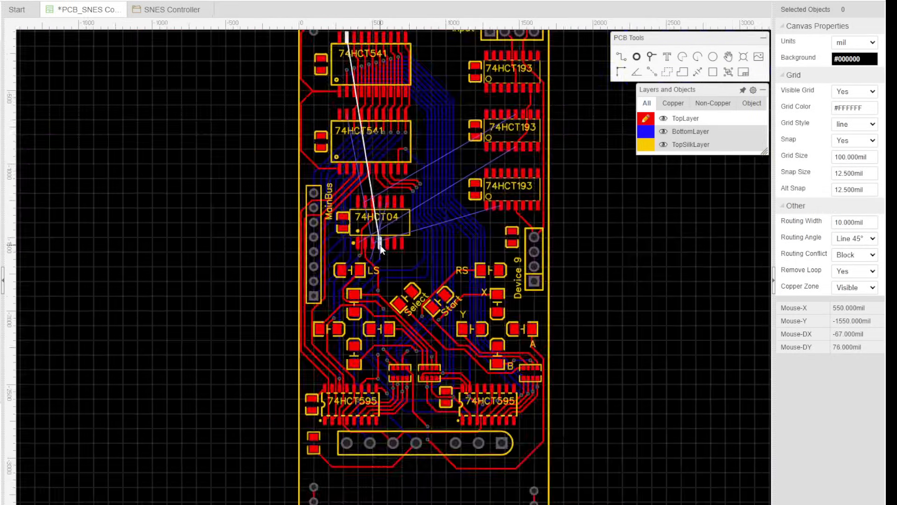
pyautogui.scroll(2, 380, 245)
pyautogui.moveTo(487, 279); pyautogui.dragTo(542, 331, button='right')
pyautogui.click(445, 363)
pyautogui.press('b')
pyautogui.click(445, 364)
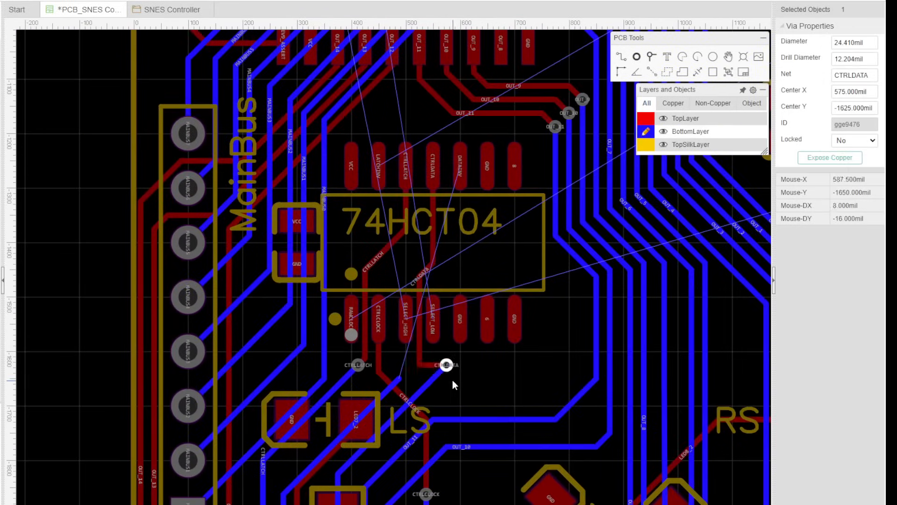
# Move the CTRLDATA via back along its diagonal track and route DATAINV from its 74HCT04 pad down to its bottom-layer track.
pyautogui.moveTo(445, 365); pyautogui.dragTo(419, 383)
pyautogui.click(454, 190)
pyautogui.click(440, 378)
# Route RAWCLOCK on the top layer from the middle 74HCT193 diagonally to the edge of the 74HCT04.
pyautogui.scroll(2, 453, 368)
pyautogui.scroll(2, 564, 366)
pyautogui.moveTo(564, 367); pyautogui.dragTo(356, 412, button='right')
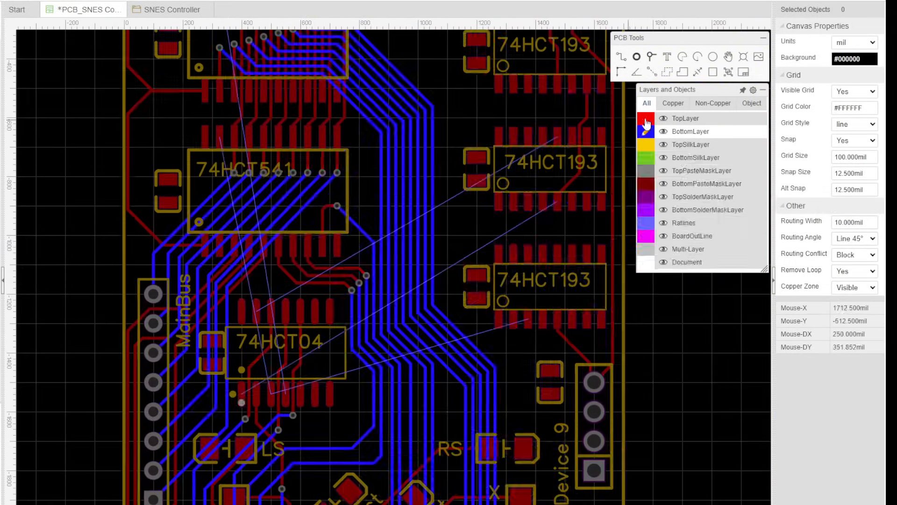
pyautogui.click(646, 119)
pyautogui.press('w')
pyautogui.click(557, 202)
pyautogui.click(546, 231)
pyautogui.click(345, 312)
pyautogui.rightClick(345, 312)
pyautogui.scroll(2, 423, 216)
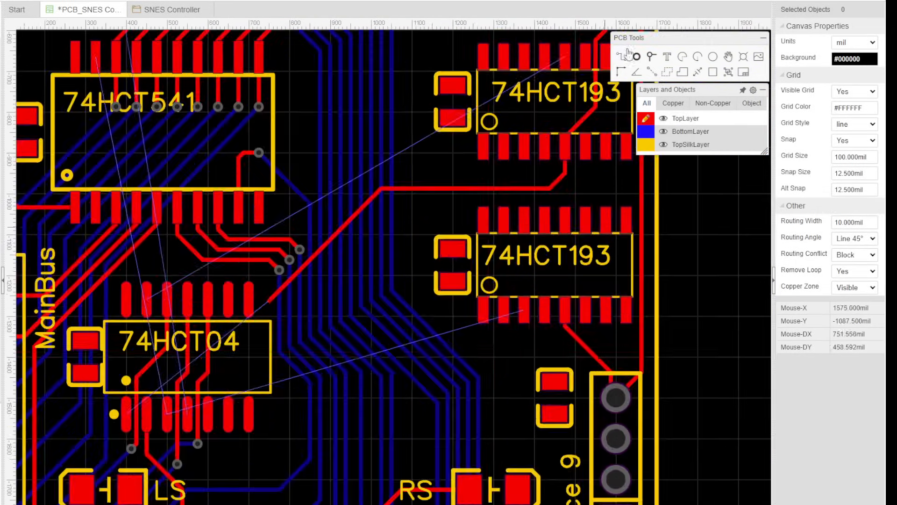
# Route LATCHINV on the top layer from the middle 74HCT193 to the 74HCT04, and SELECT_HIGH from the lower 74HCT193 into the 74HCT04 outline.
pyautogui.scroll(-3, 460, 156)
pyautogui.scroll(3, 345, 309)
pyautogui.scroll(2, 394, 140)
pyautogui.click(394, 140)
pyautogui.moveTo(394, 140); pyautogui.dragTo(421, 281, button='right')
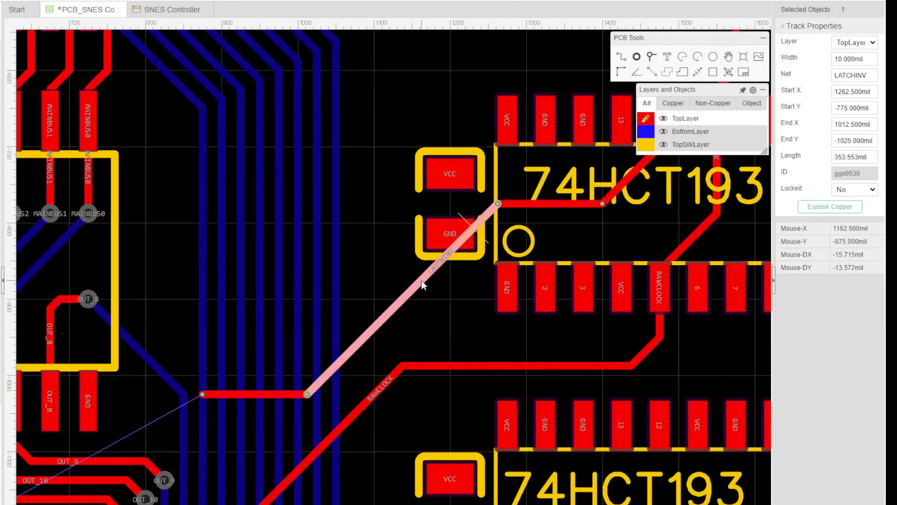
pyautogui.click(391, 230)
pyautogui.scroll(2, 270, 390)
pyautogui.scroll(-2, 270, 391)
pyautogui.click(622, 57)
pyautogui.scroll(-3, 343, 403)
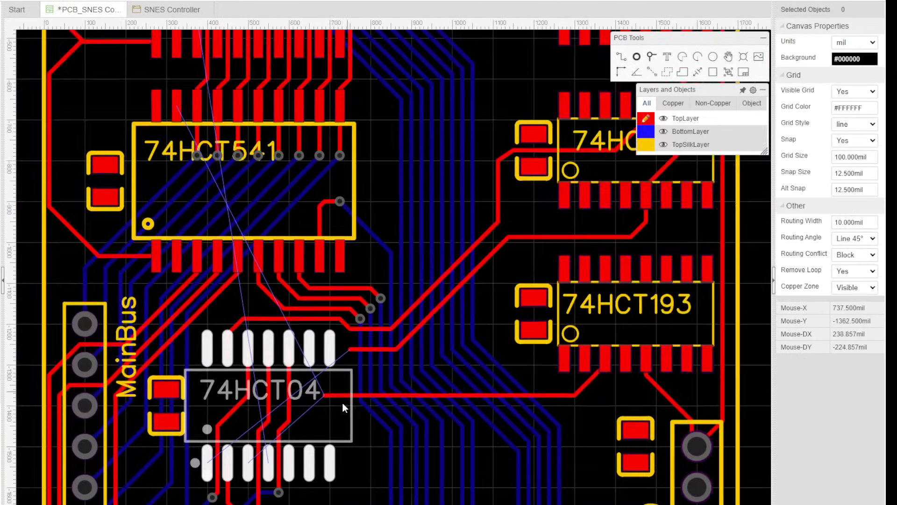
# Route SELECT_LOW from the upper 74HCT541 down past the lower one, and SELECT_HIGH from the lower 74HCT541's pad diagonally into its outline.
pyautogui.scroll(1, 343, 402)
pyautogui.scroll(-2, 454, 265)
pyautogui.scroll(2, 454, 265)
pyautogui.click(322, 116)
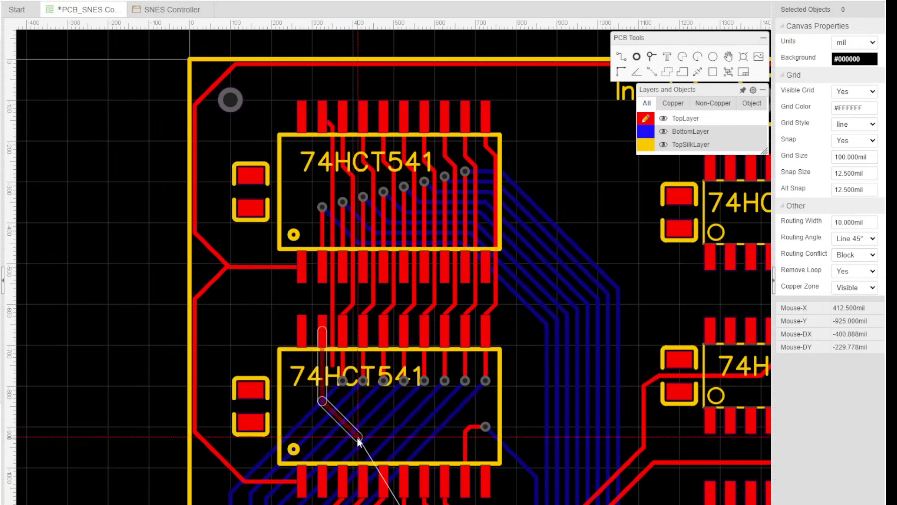
pyautogui.moveTo(395, 448); pyautogui.dragTo(334, 260, button='right')
pyautogui.scroll(1, 336, 259)
pyautogui.moveTo(281, 320); pyautogui.dragTo(322, 252, button='right')
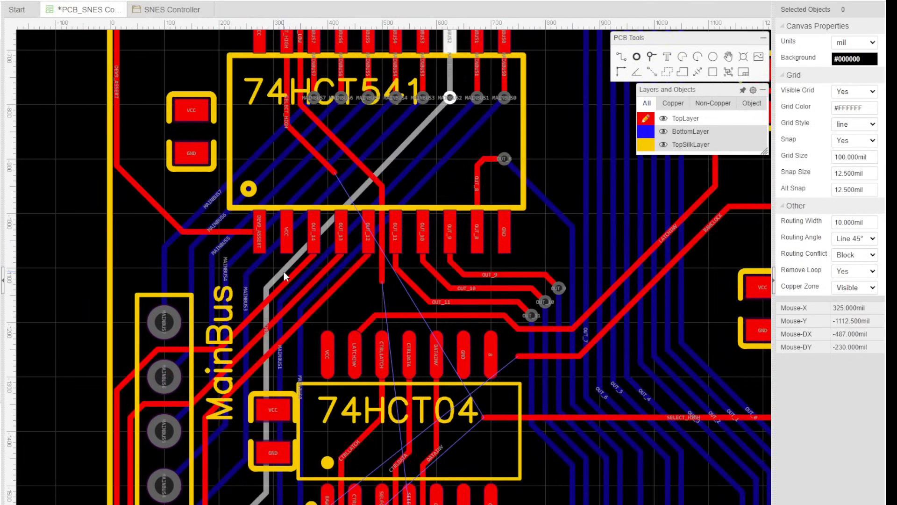
# Reroute the loose end of SELECT_LOW sideways inside the lower 74HCT541 outline, ending at X 650, Y -887.5 mil.
pyautogui.click(351, 156)
pyautogui.moveTo(382, 283); pyautogui.dragTo(466, 153)
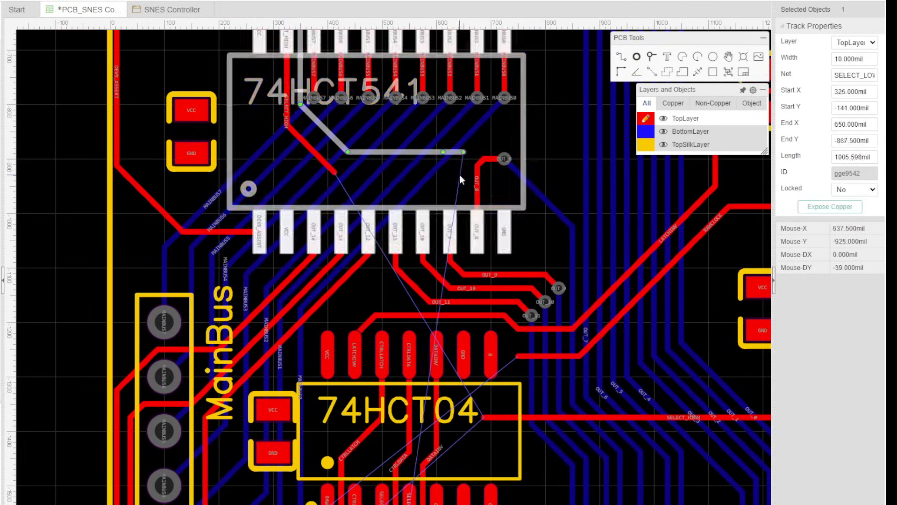
pyautogui.click(460, 164)
pyautogui.scroll(-1, 388, 148)
pyautogui.click(388, 151)
pyautogui.click(518, 150)
pyautogui.moveTo(518, 150); pyautogui.dragTo(515, 119, button='right')
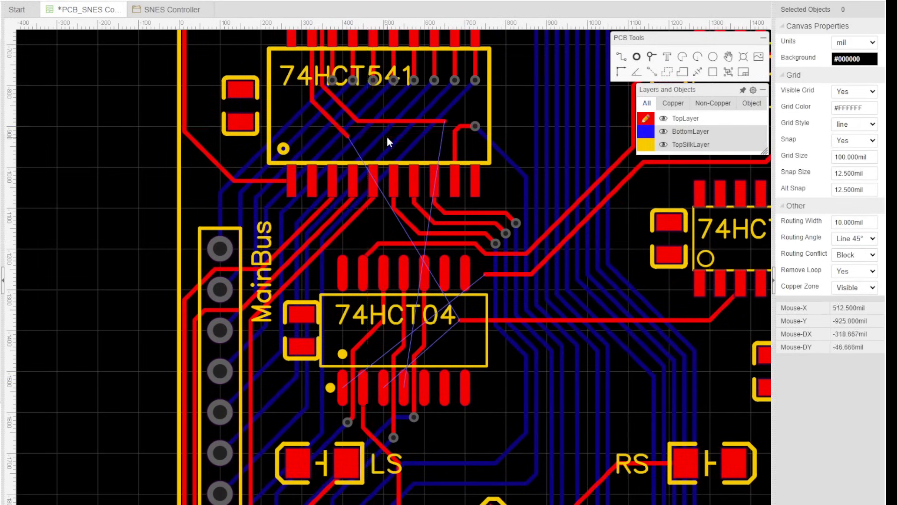
# Extend SELECT_HIGH on the top layer from the lower 74HCT541 down into the 74HCT04 outline and end it with a via.
pyautogui.scroll(2, 386, 137)
pyautogui.press('w')
pyautogui.click(319, 136)
pyautogui.click(386, 177)
pyautogui.moveTo(280, 368); pyautogui.dragTo(280, 104, button='right')
pyautogui.click(318, 234)
pyautogui.moveTo(322, 187); pyautogui.dragTo(304, 277, button='right')
pyautogui.moveTo(300, 324); pyautogui.dragTo(310, 305)
pyautogui.press('v')
pyautogui.click(309, 304)
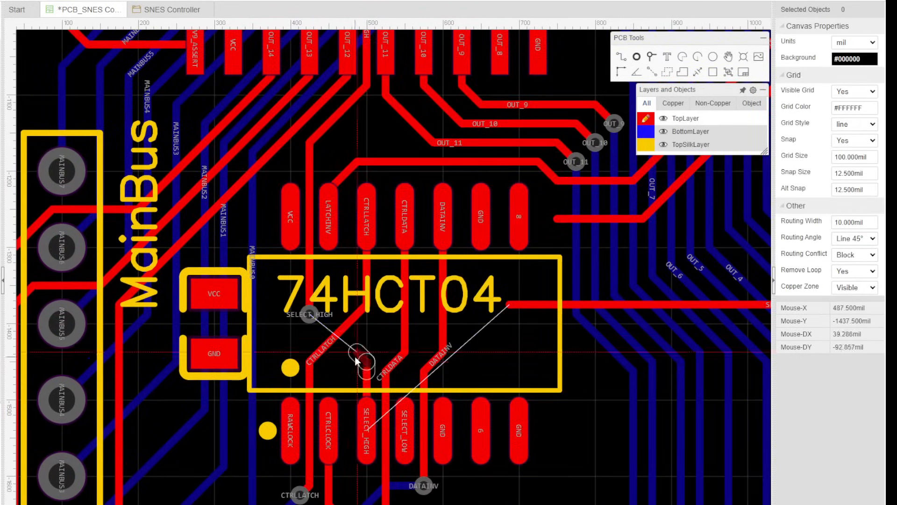
# End the short SELECT_HIGH track from the 74HCT04 pad with a via and join both SELECT_HIGH vias on the bottom layer.
pyautogui.click(357, 353)
pyautogui.click(645, 131)
pyautogui.click(309, 305)
# Route SELECT_LOW on the top layer from its 74HCT04 pad up between the CTRLDATA and DATAINV tracks.
pyautogui.scroll(-2, 337, 328)
pyautogui.moveTo(471, 408); pyautogui.dragTo(467, 431, button='right')
pyautogui.scroll(-1, 370, 412)
pyautogui.moveTo(450, 186); pyautogui.dragTo(467, 229, button='right')
pyautogui.scroll(3, 415, 418)
pyautogui.moveTo(416, 417); pyautogui.dragTo(413, 328, button='right')
pyautogui.press('t')
pyautogui.press('w')
pyautogui.click(343, 411)
pyautogui.click(361, 267)
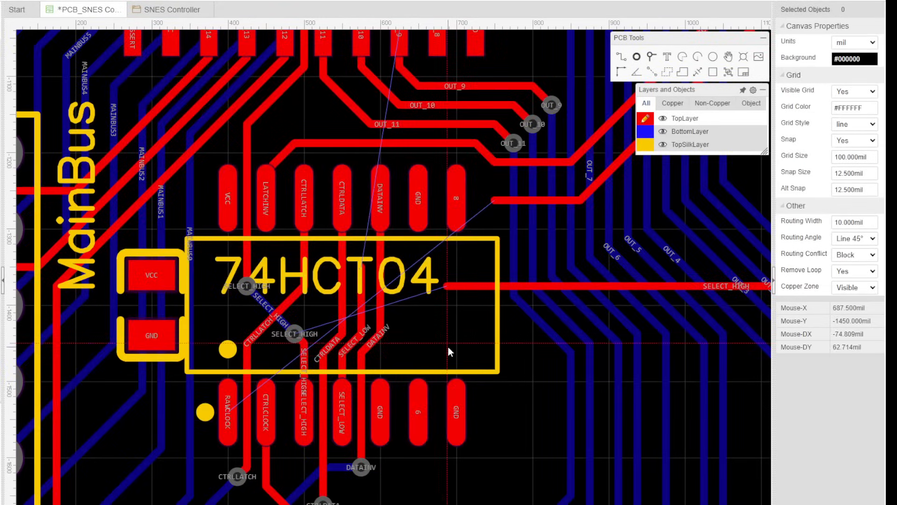
# Route RAWCLOCK from its 74HCT04 pad up to a via and along the bottom layer to the loose end of the 74HCT193 RAWCLOCK track.
pyautogui.click(228, 412)
pyautogui.click(286, 277)
pyautogui.scroll(2, 213, 291)
pyautogui.moveTo(280, 281); pyautogui.dragTo(280, 224)
pyautogui.scroll(-2, 281, 224)
pyautogui.press('v')
pyautogui.click(252, 341)
pyautogui.click(645, 132)
pyautogui.click(252, 341)
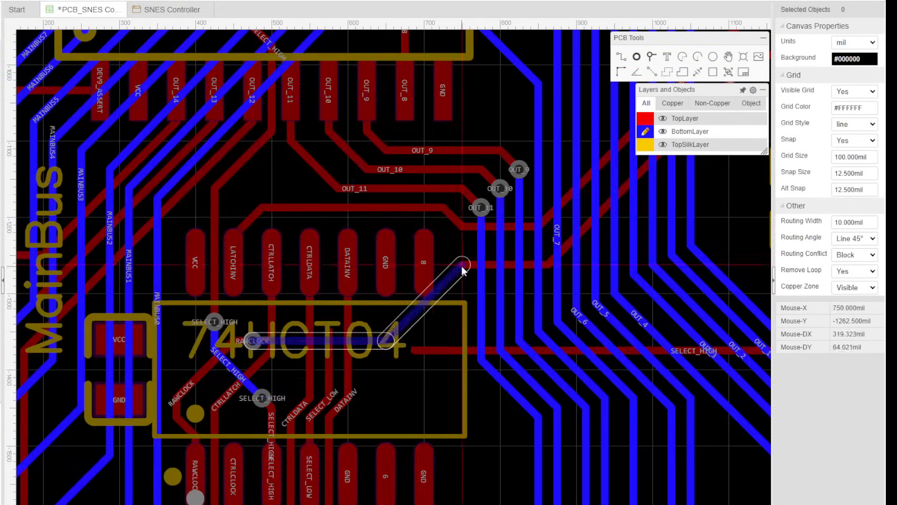
pyautogui.click(461, 265)
# Route SELECT_HIGH on the bottom layer to the lower 74HCT193's track end, and SELECT_LOW from the 74HCT04 up into the lower 74HCT541.
pyautogui.click(262, 398)
pyautogui.click(414, 351)
pyautogui.scroll(-2, 425, 347)
pyautogui.scroll(4, 353, 341)
pyautogui.scroll(-2, 364, 374)
pyautogui.scroll(1, 309, 208)
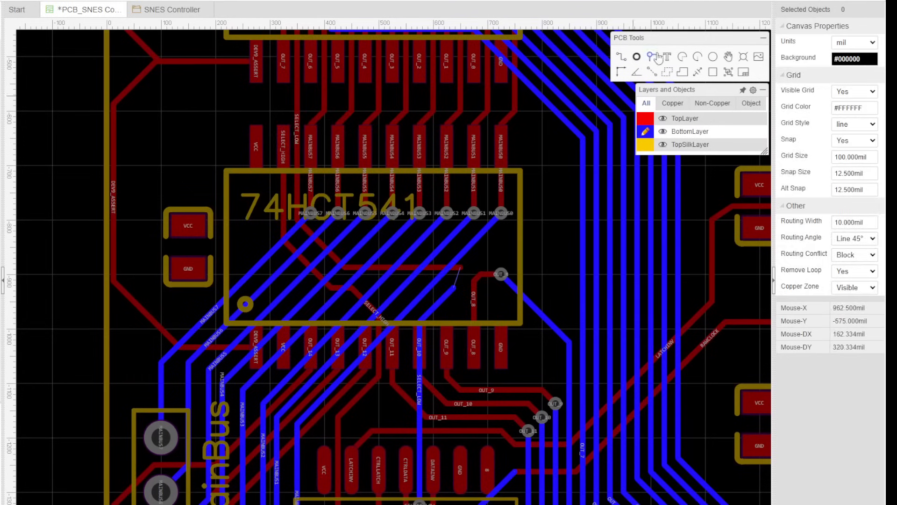
# Join the bottom-layer SELECT_LOW track to its top-layer segment with a via inside the lower 74HCT541, and save the PCB.
pyautogui.click(652, 57)
pyautogui.click(451, 290)
pyautogui.click(440, 266)
pyautogui.press('t')
pyautogui.click(344, 267)
pyautogui.scroll(-2, 328, 149)
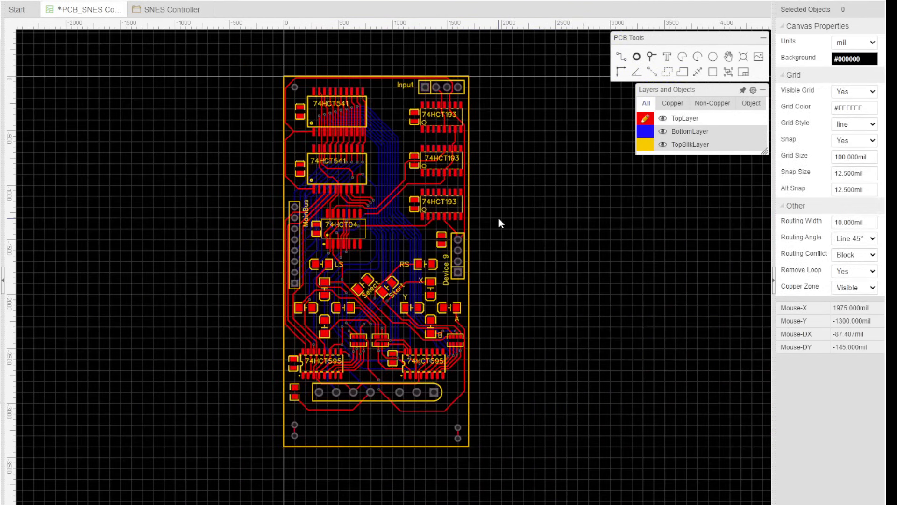
pyautogui.click(1, 1)
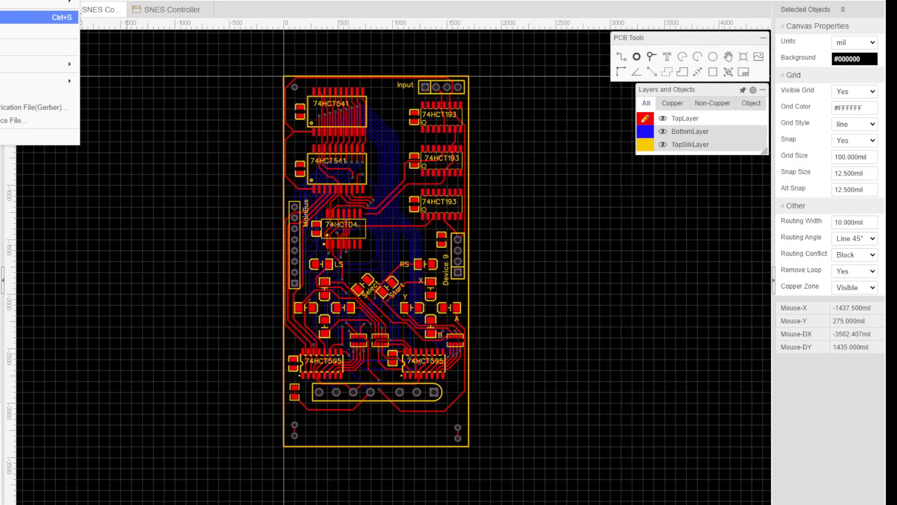
pyautogui.click(9, 17)
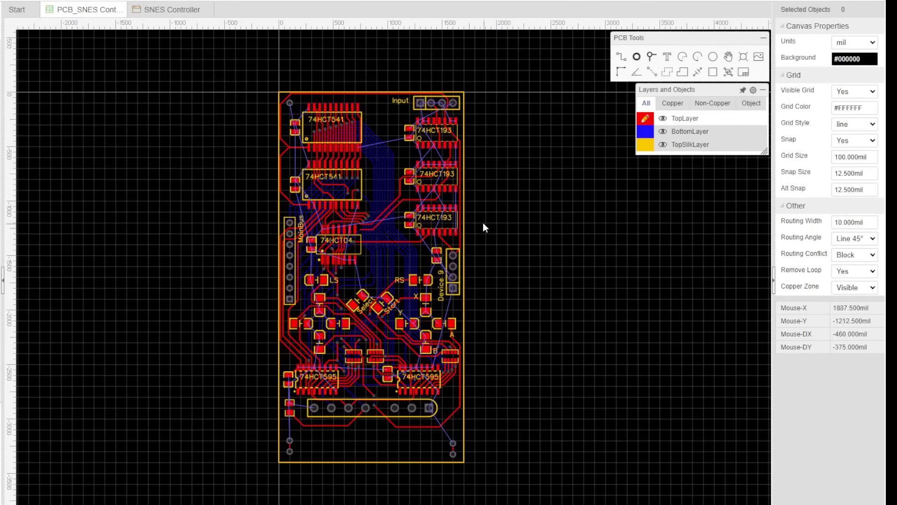
# Set the board to 4 copper layers and name the two inner layers VCC and GND.
pyautogui.click(129, 1)
pyautogui.click(145, 23)
pyautogui.click(129, 1)
pyautogui.click(145, 14)
pyautogui.click(291, 141)
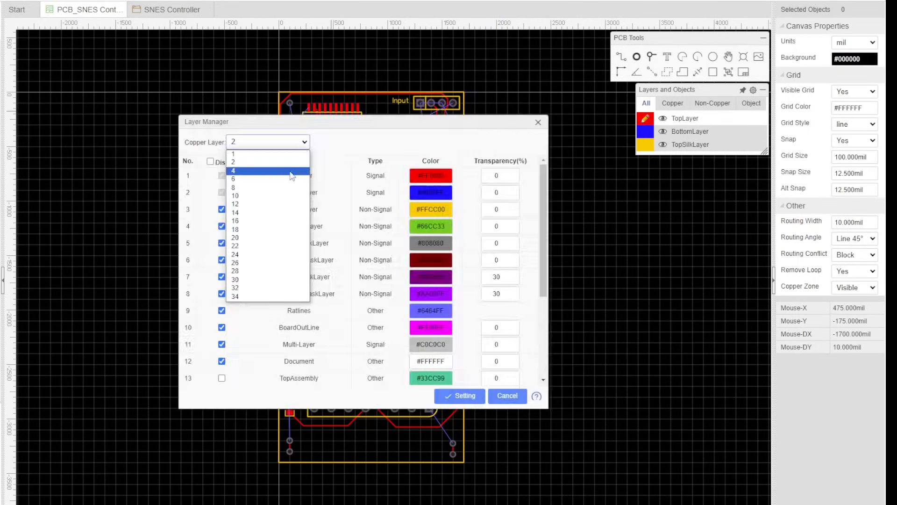
pyautogui.click(291, 172)
pyautogui.click(308, 208)
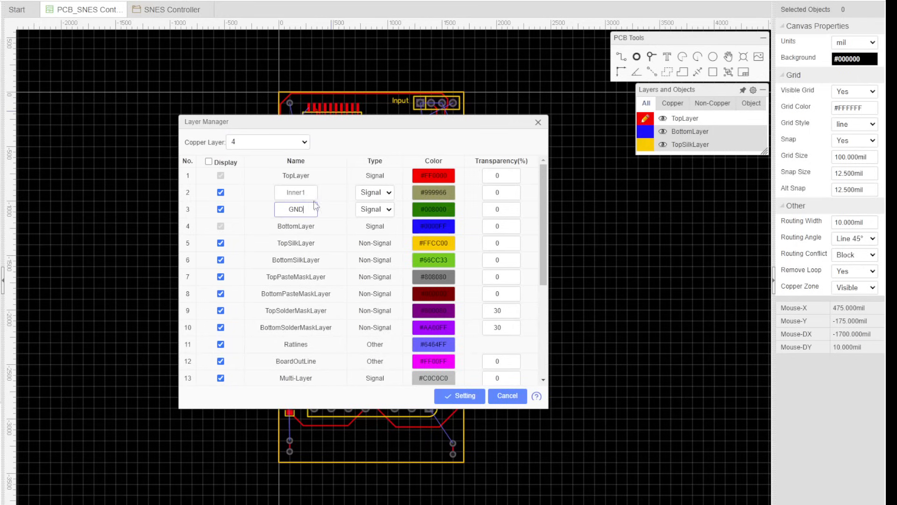
pyautogui.click(460, 396)
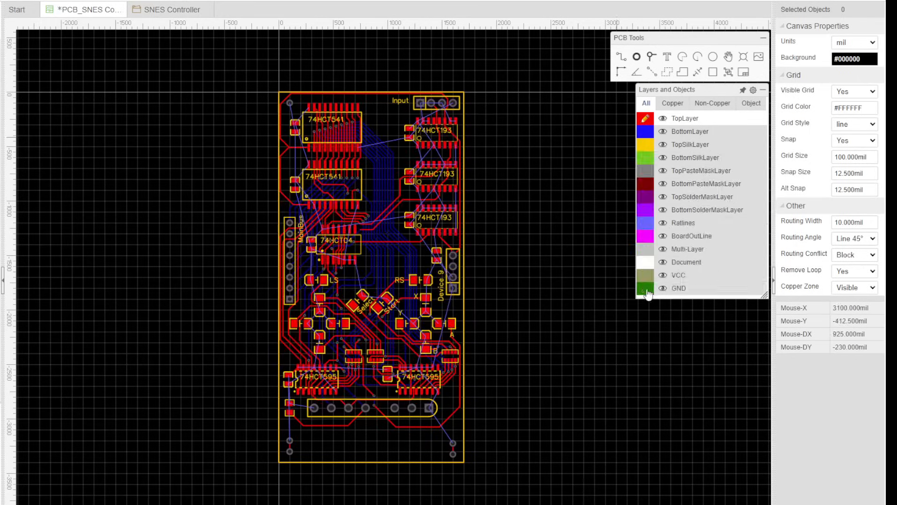
# Change the type of the VCC and GND inner layers from signal to plane.
pyautogui.click(646, 289)
pyautogui.click(128, 1)
pyautogui.click(162, 18)
pyautogui.click(383, 192)
pyautogui.click(383, 209)
pyautogui.click(460, 396)
pyautogui.click(460, 304)
pyautogui.click(529, 242)
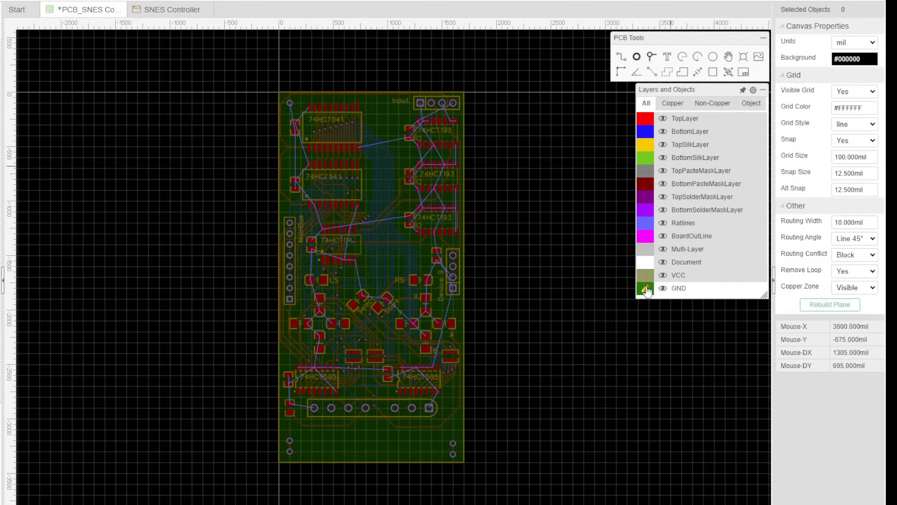
# Assign the VCC net to the plane zone on the VCC inner layer.
pyautogui.click(645, 279)
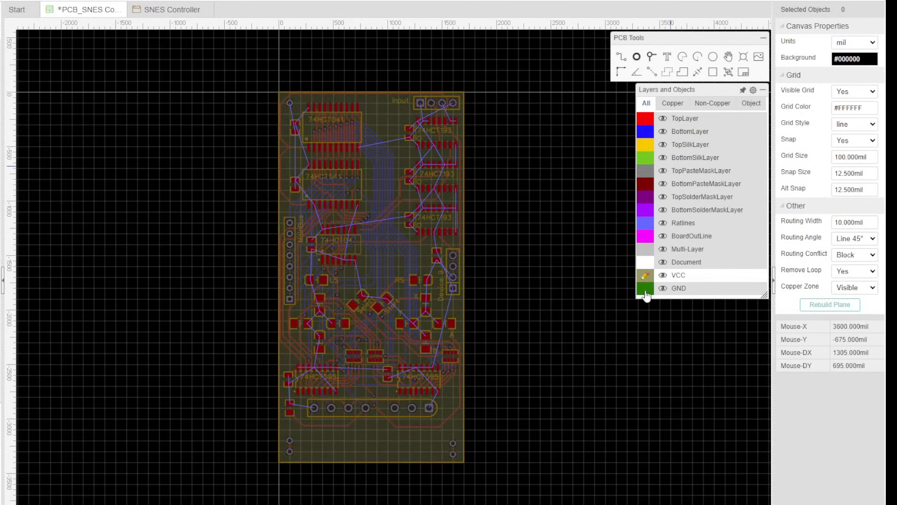
pyautogui.click(459, 424)
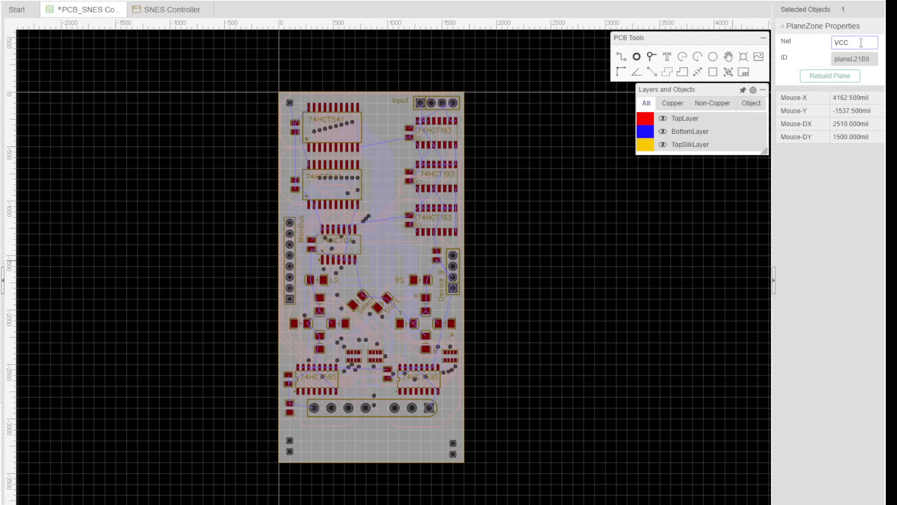
pyautogui.press('Return')
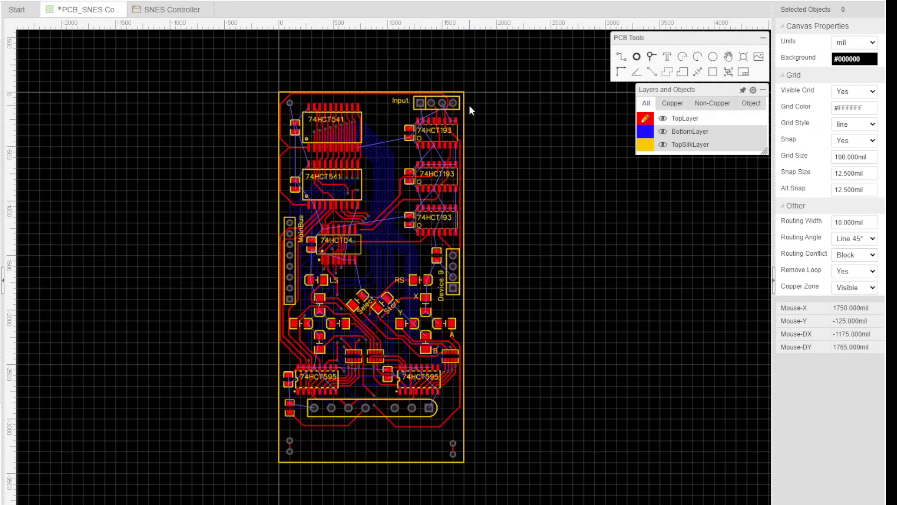
# Route GND on the top layer from the Input header's square pad to the nearest GND pad of the top 74HCT193.
pyautogui.scroll(5, 469, 105)
pyautogui.scroll(2, 420, 112)
pyautogui.click(365, 64)
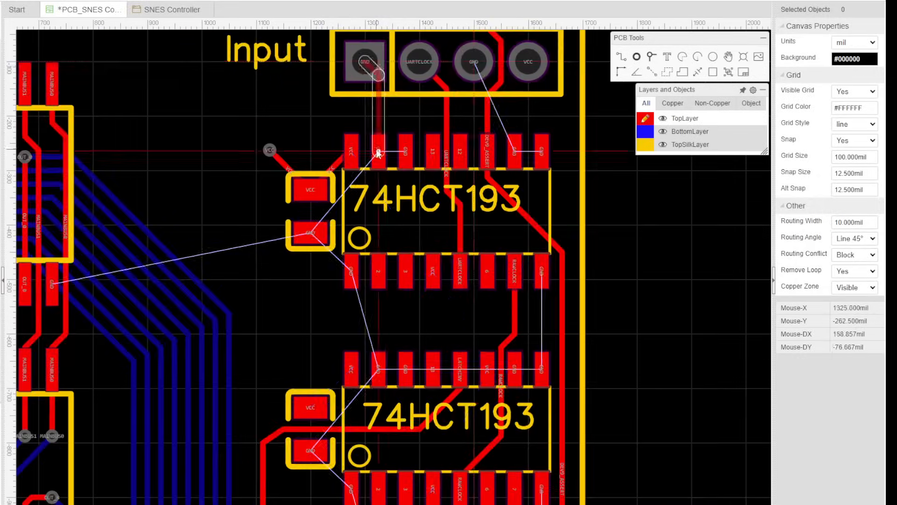
pyautogui.click(375, 152)
# Connect the VCC pads of the top and middle 74HCT193s through a via and add a GND via between their end pads.
pyautogui.click(473, 259)
pyautogui.click(501, 476)
pyautogui.click(501, 379)
pyautogui.click(392, 379)
pyautogui.scroll(3, 401, 420)
pyautogui.click(530, 384)
pyautogui.moveTo(482, 293); pyautogui.dragTo(615, 431, button='right')
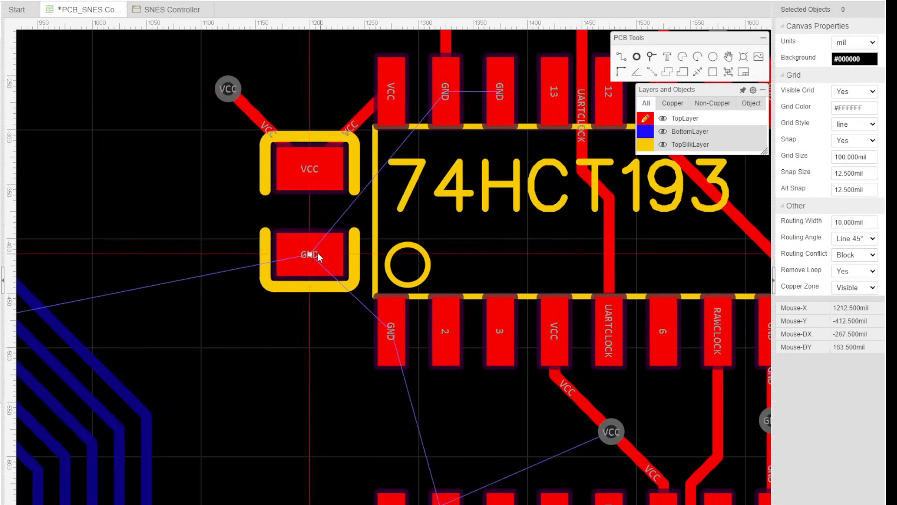
# Connect the top 74HCT193 capacitor's GND pad to the chip's GND pads and through a via to the middle 74HCT193.
pyautogui.click(316, 255)
pyautogui.click(391, 327)
pyautogui.click(445, 498)
pyautogui.moveTo(444, 498); pyautogui.dragTo(472, 341, button='right')
pyautogui.click(446, 267)
pyautogui.scroll(-4, 464, 79)
pyautogui.scroll(3, 313, 53)
pyautogui.moveTo(313, 53); pyautogui.dragTo(405, 194, button='right')
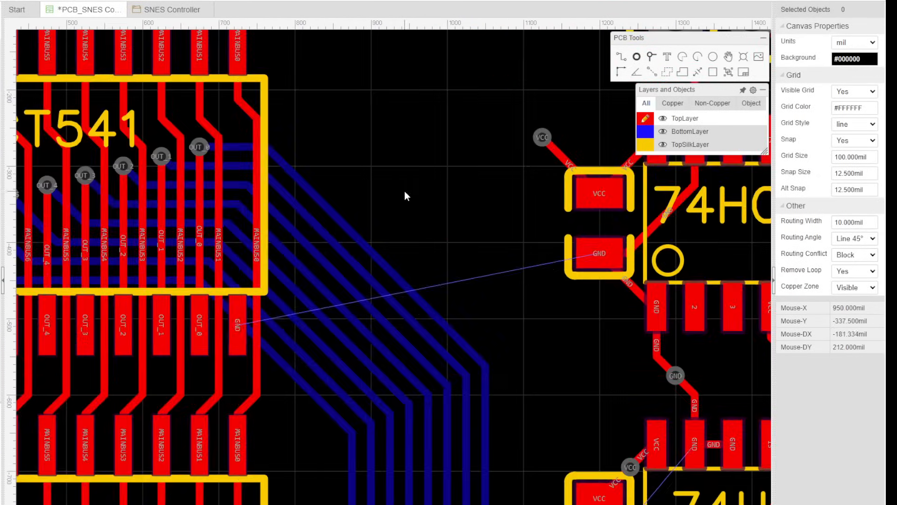
# Route a short GND track downward from the upper 74HCT541's GND pad.
pyautogui.click(238, 324)
pyautogui.click(238, 377)
pyautogui.scroll(-5, 699, 205)
pyautogui.scroll(5, 344, 132)
pyautogui.click(406, 195)
# Route VCC from the lower 74HCT541's capacitor to the chip and a via, and from the 74HCT04's capacitor to its VCC pad.
pyautogui.scroll(-2, 469, 284)
pyautogui.moveTo(469, 284); pyautogui.dragTo(368, 139, button='right')
pyautogui.click(400, 216)
pyautogui.click(351, 314)
pyautogui.moveTo(362, 266); pyautogui.dragTo(362, 141, button='right')
pyautogui.click(412, 391)
pyautogui.click(317, 270)
pyautogui.moveTo(420, 467); pyautogui.dragTo(420, 310, button='right')
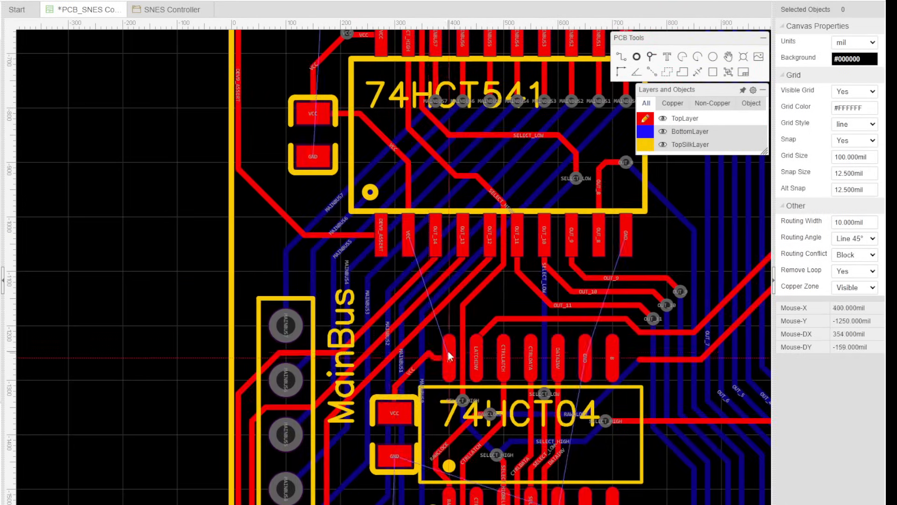
# Route the GND pad of the 74HCT04's capacitor diagonally out to a via.
pyautogui.scroll(2, 448, 351)
pyautogui.moveTo(495, 278); pyautogui.dragTo(474, 171, button='right')
pyautogui.scroll(-4, 478, 171)
pyautogui.scroll(4, 478, 346)
pyautogui.click(348, 236)
pyautogui.click(299, 292)
# Join the two GND pads on either side of pin 6 of the 74HCT04 with a top-layer track.
pyautogui.moveTo(580, 299); pyautogui.dragTo(410, 325, button='right')
pyautogui.click(409, 338)
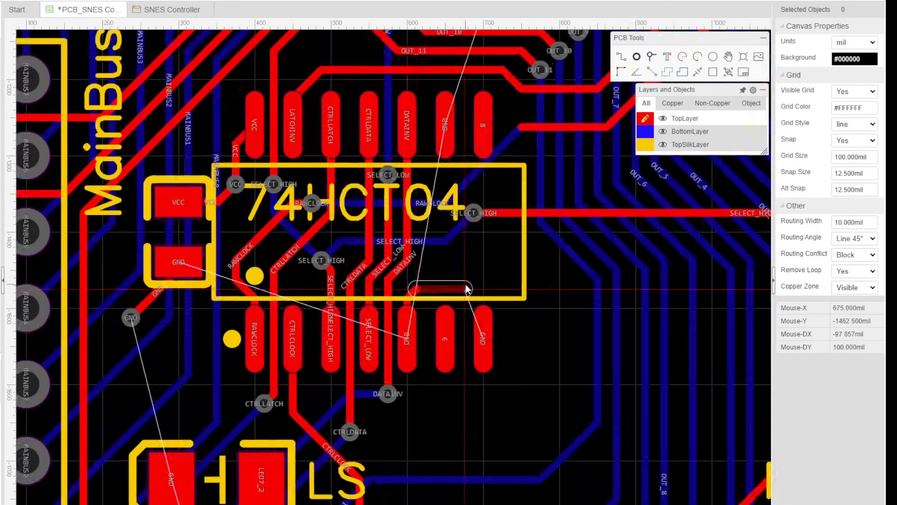
pyautogui.click(484, 338)
# Connect the GND pads of the four directional-pad LEDs with a diamond of top-layer tracks at their centre.
pyautogui.scroll(-4, 492, 242)
pyautogui.scroll(4, 444, 416)
pyautogui.click(381, 337)
pyautogui.click(470, 248)
pyautogui.click(381, 221)
pyautogui.click(382, 277)
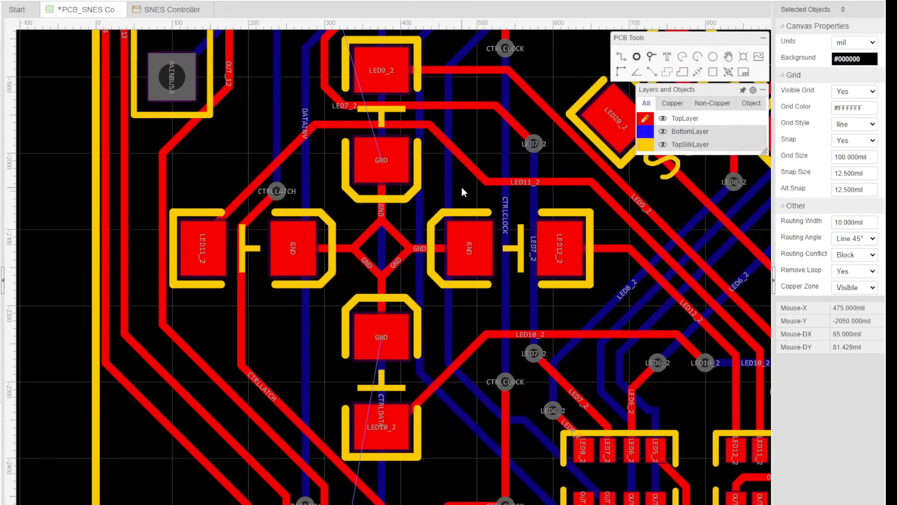
# Route the GND pads of the first 74HCT595 and its decoupling capacitor to nearby vias.
pyautogui.moveTo(439, 421); pyautogui.dragTo(448, 181, button='right')
pyautogui.click(352, 315)
pyautogui.click(363, 361)
pyautogui.click(172, 429)
pyautogui.click(172, 476)
pyautogui.click(362, 361)
pyautogui.click(171, 476)
# Route VCC on the top layer from the controller connector's VCC pin to the VCC pad of the component beside it.
pyautogui.moveTo(327, 467); pyautogui.dragTo(411, 235, button='right')
pyautogui.click(444, 386)
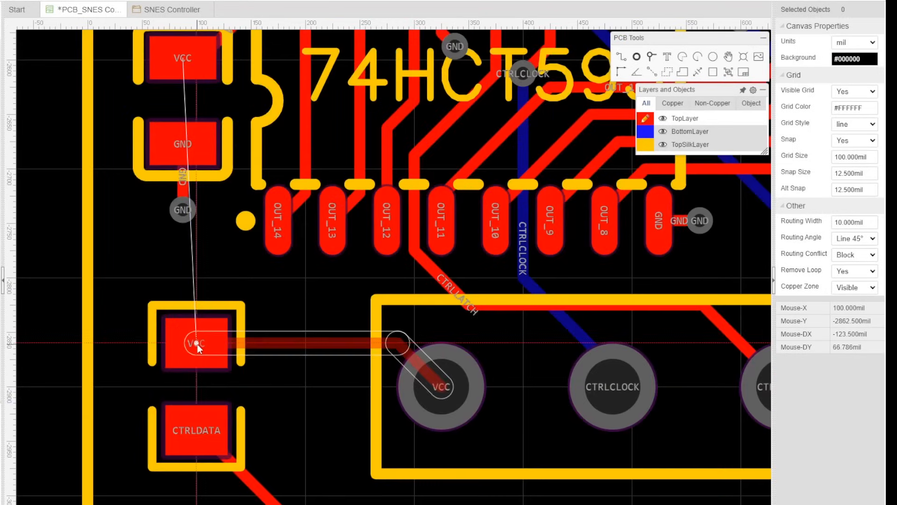
pyautogui.click(196, 342)
# Connect the second 74HCT595's capacitor to the chip's VCC pad through a via and route the capacitor's GND pad to a via.
pyautogui.moveTo(323, 272); pyautogui.dragTo(405, 417, button='right')
pyautogui.click(323, 165)
pyautogui.click(508, 232)
pyautogui.click(368, 224)
pyautogui.click(435, 262)
pyautogui.scroll(-1, 436, 262)
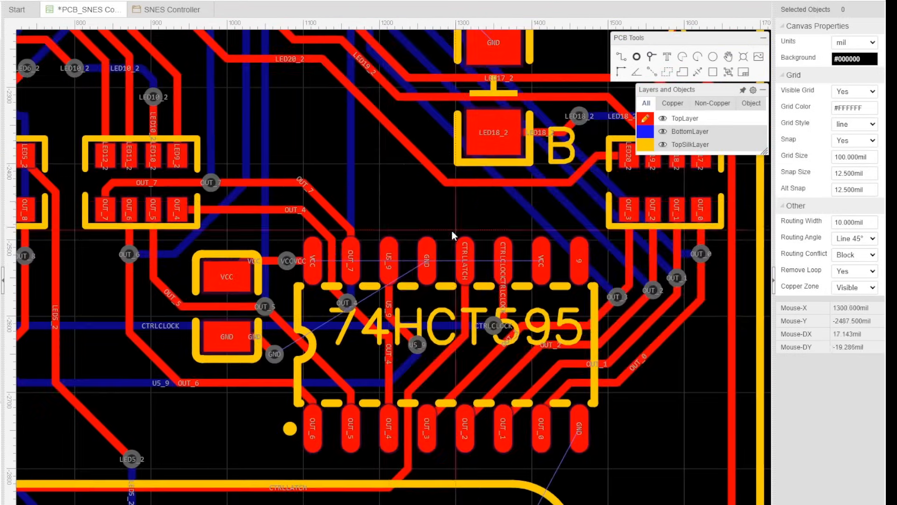
# Join the GND pads of the X, Y, A and B LEDs with a cross of top-layer tracks around a central via.
pyautogui.scroll(-2, 452, 234)
pyautogui.scroll(2, 507, 156)
pyautogui.click(417, 94)
pyautogui.click(416, 268)
pyautogui.click(416, 182)
# Route the Select LED's GND pad out on the top layer.
pyautogui.moveTo(513, 76); pyautogui.dragTo(643, 262, button='right')
pyautogui.click(257, 199)
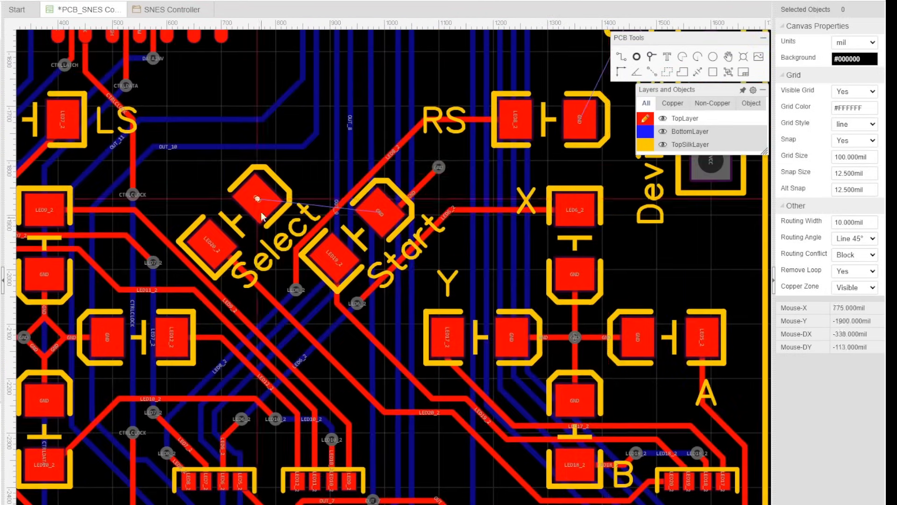
pyautogui.scroll(2, 545, 268)
pyautogui.click(460, 117)
pyautogui.press('space')
pyautogui.press('space')
# Connect the VCC and GND pads of the capacitor beside the Device 9 connector to the connector's VCC and GND pins.
pyautogui.moveTo(463, 193); pyautogui.dragTo(427, 240, button='right')
pyautogui.click(540, 391)
pyautogui.click(428, 333)
pyautogui.click(427, 201)
pyautogui.click(425, 133)
pyautogui.click(471, 255)
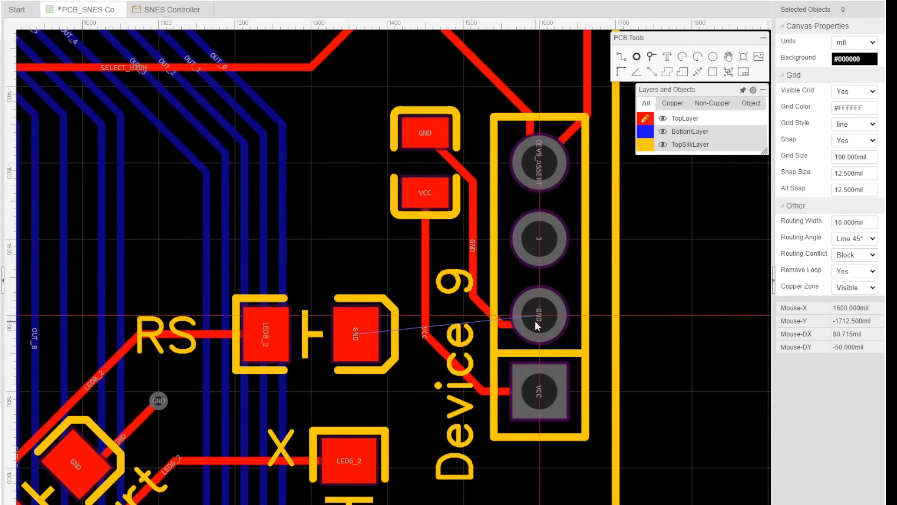
pyautogui.click(536, 320)
# Route the RS LED's GND pad to a nearby via and continue the GND routing around the 74HCT04.
pyautogui.moveTo(534, 321); pyautogui.dragTo(600, 286, button='right')
pyautogui.scroll(-2, 561, 280)
pyautogui.click(349, 245)
pyautogui.click(375, 249)
pyautogui.click(651, 57)
pyautogui.click(378, 245)
pyautogui.moveTo(327, 397); pyautogui.dragTo(375, 102, button='right')
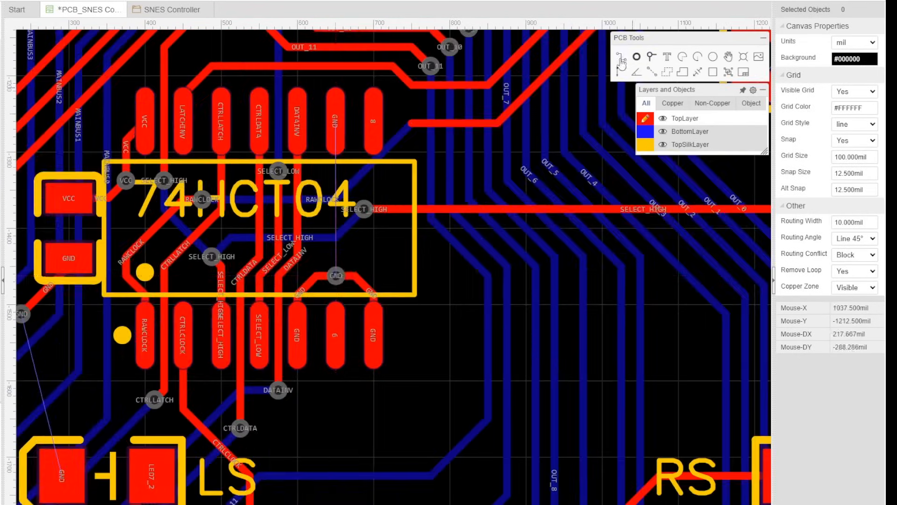
pyautogui.click(301, 312)
pyautogui.click(234, 404)
# Connect the lowest 74HCT193's capacitor to the chip's corner VCC pad and join the two adjacent GND pads beside it.
pyautogui.scroll(-2, 364, 231)
pyautogui.click(360, 253)
pyautogui.click(417, 200)
pyautogui.click(456, 200)
pyautogui.click(494, 200)
# Join the lowest 74HCT193's other upper GND pads to the opposite corner GND pad and link the capacitor's GND pad to that track.
pyautogui.click(645, 200)
pyautogui.click(683, 200)
pyautogui.click(684, 368)
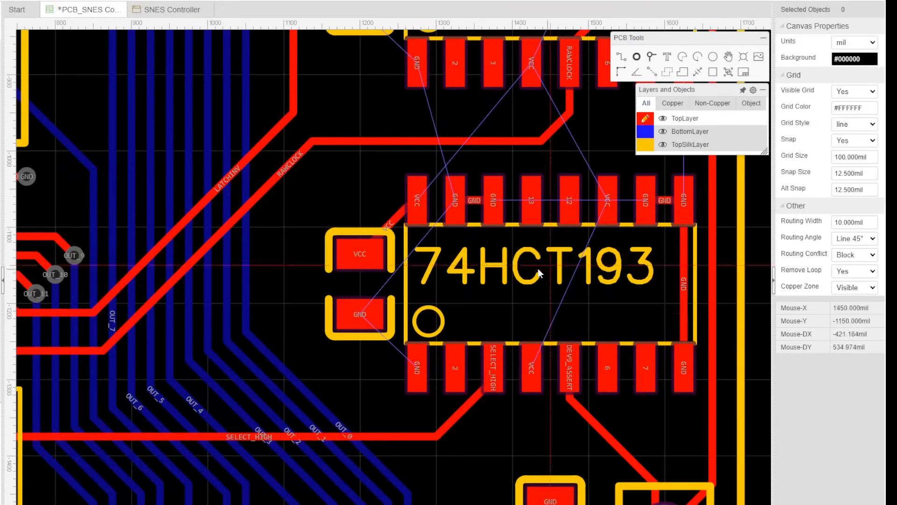
pyautogui.click(360, 314)
pyautogui.click(683, 314)
# Route the VCC pads of the middle and lowest 74HCT193 chips to nearby vias.
pyautogui.moveTo(596, 116); pyautogui.dragTo(539, 208, button='right')
pyautogui.click(494, 90)
pyautogui.click(551, 233)
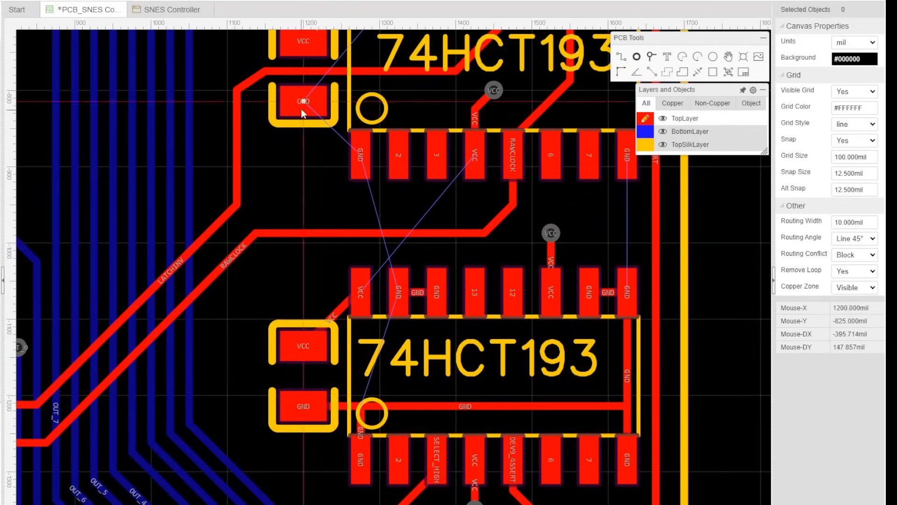
# Finish the GND tracks of the middle and lowest 74HCT193 chips and place vias on their VCC and GND tracks.
pyautogui.click(360, 154)
pyautogui.click(398, 406)
pyautogui.click(651, 57)
pyautogui.click(335, 314)
pyautogui.click(335, 133)
pyautogui.click(398, 407)
# Route the middle 74HCT193's lower corner GND pad to a via inside the chip outline.
pyautogui.moveTo(561, 225); pyautogui.dragTo(448, 374, button='right')
pyautogui.click(514, 304)
pyautogui.click(495, 239)
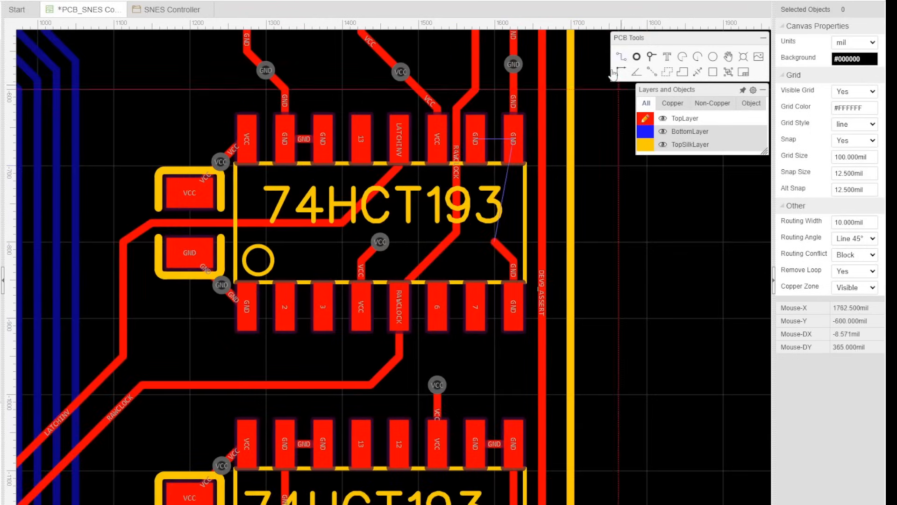
pyautogui.click(495, 239)
# Highlight the GND net around the second 74HCT595 and the controller connector to check for unconnected pads.
pyautogui.scroll(-4, 679, 304)
pyautogui.scroll(3, 288, 283)
pyautogui.click(391, 356)
pyautogui.scroll(-4, 366, 175)
pyautogui.scroll(5, 597, 495)
pyautogui.click(371, 226)
pyautogui.press('h')
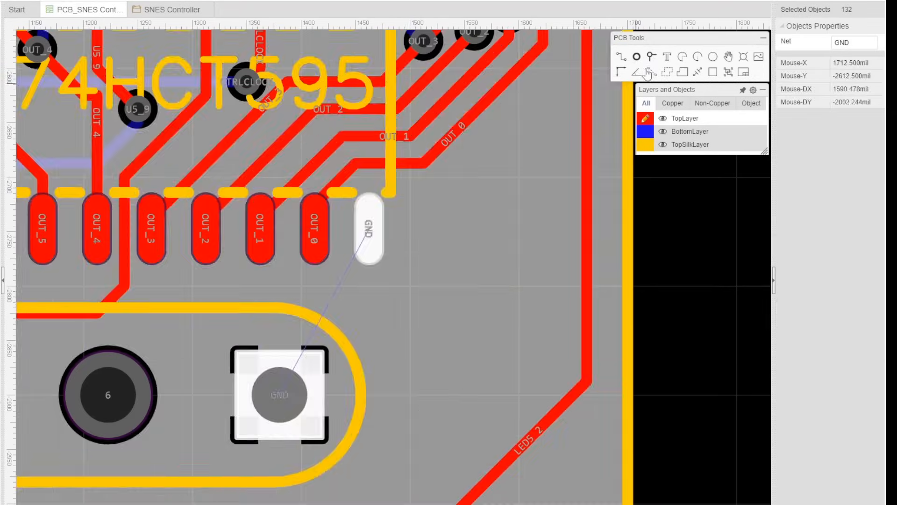
# Clear the net highlight and route the second 74HCT595's lower GND pad to a via.
pyautogui.scroll(-4, 371, 227)
pyautogui.click(69, 130)
pyautogui.press('h')
pyautogui.scroll(4, 503, 491)
pyautogui.click(516, 284)
pyautogui.click(440, 245)
pyautogui.scroll(-4, 440, 245)
pyautogui.scroll(4, 226, 251)
# Route the remaining unconnected VCC pad in the upper row of the first 74HCT595.
pyautogui.click(414, 275)
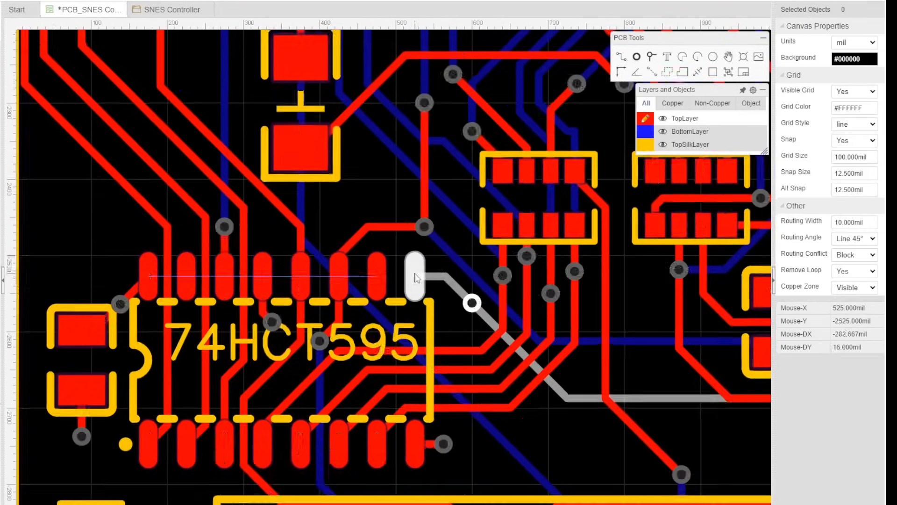
pyautogui.click(423, 204)
pyautogui.click(378, 269)
pyautogui.click(397, 234)
# Review the whole board layout for leftover unrouted connections.
pyautogui.scroll(-4, 287, 399)
pyautogui.scroll(-2, 702, 411)
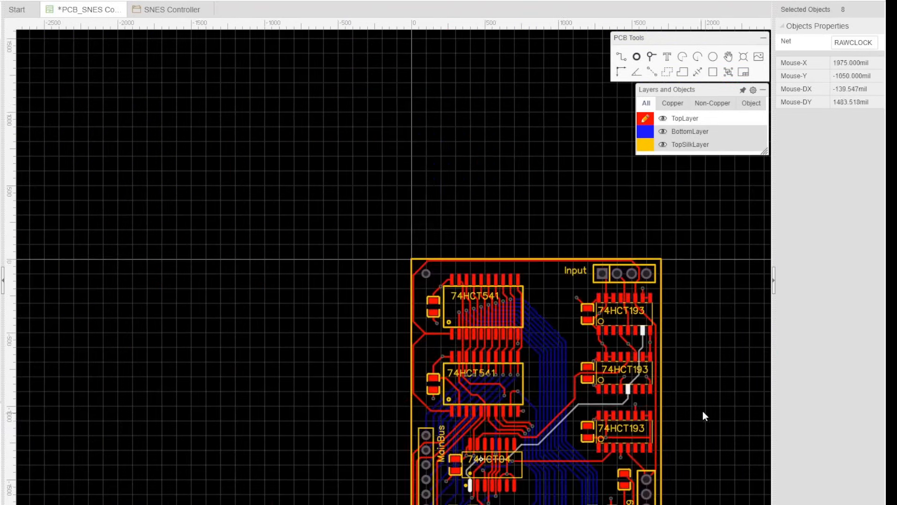
pyautogui.moveTo(702, 410); pyautogui.dragTo(594, 226, button='right')
pyautogui.click(594, 225)
pyautogui.scroll(3, 416, 356)
pyautogui.scroll(-4, 404, 339)
pyautogui.moveTo(564, 266); pyautogui.dragTo(595, 237, button='right')
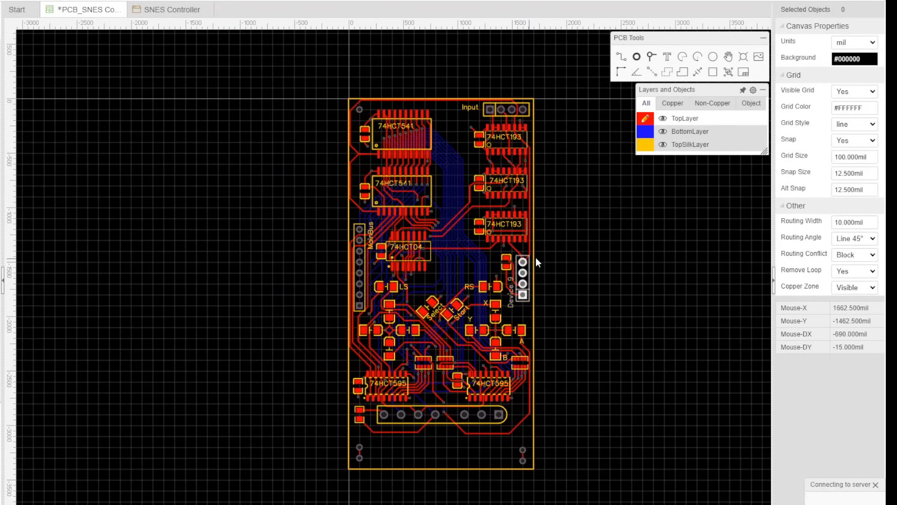
pyautogui.moveTo(593, 254); pyautogui.dragTo(552, 260, button='right')
pyautogui.moveTo(588, 272); pyautogui.dragTo(578, 281, button='right')
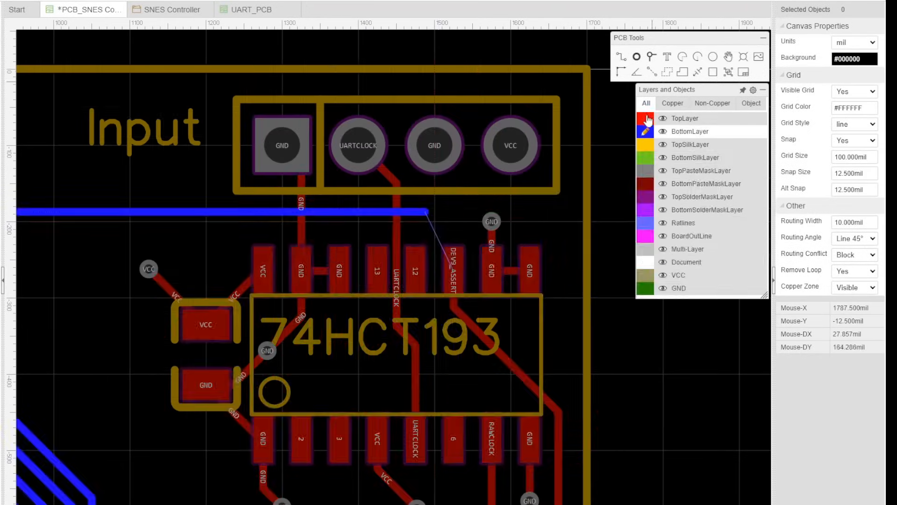
# Set the designer's name text on the top layer to a height of 70 mil and a line width of 16 mil.
pyautogui.click(357, 195)
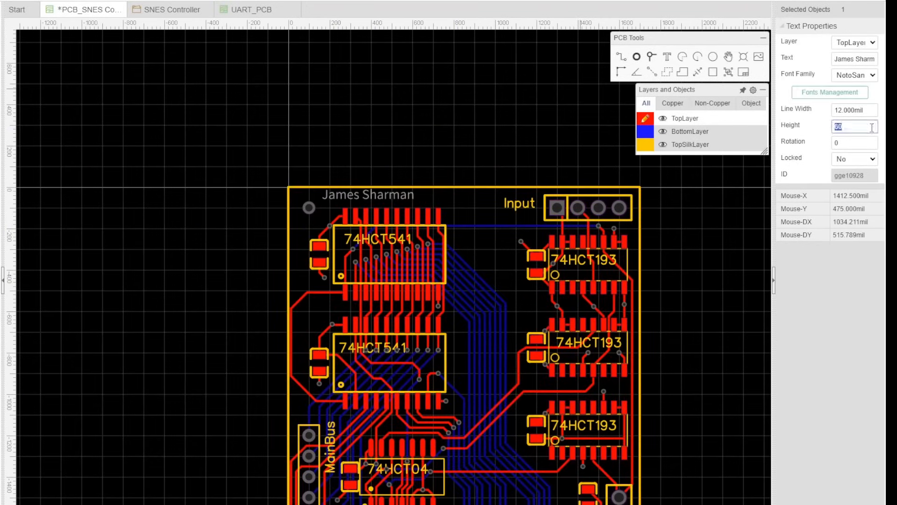
pyautogui.write('70')
pyautogui.press('Return')
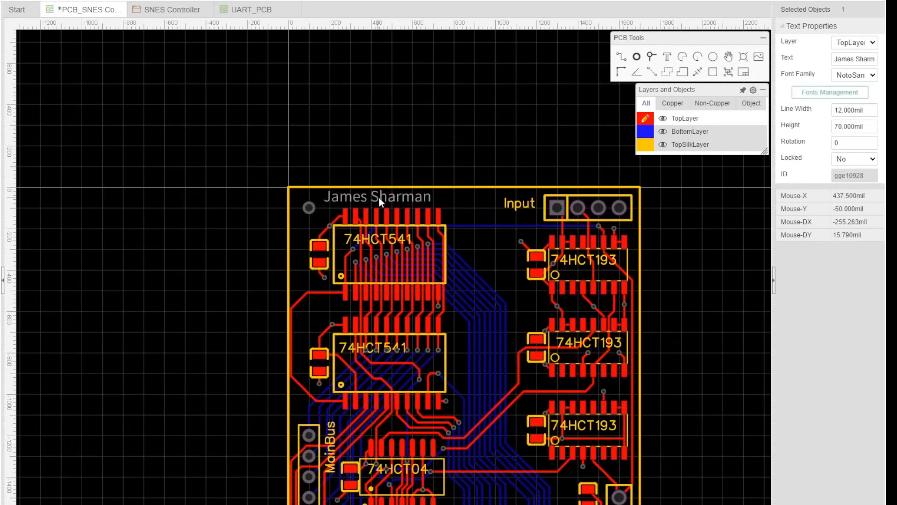
pyautogui.click(859, 110)
pyautogui.write('16')
pyautogui.press('Return')
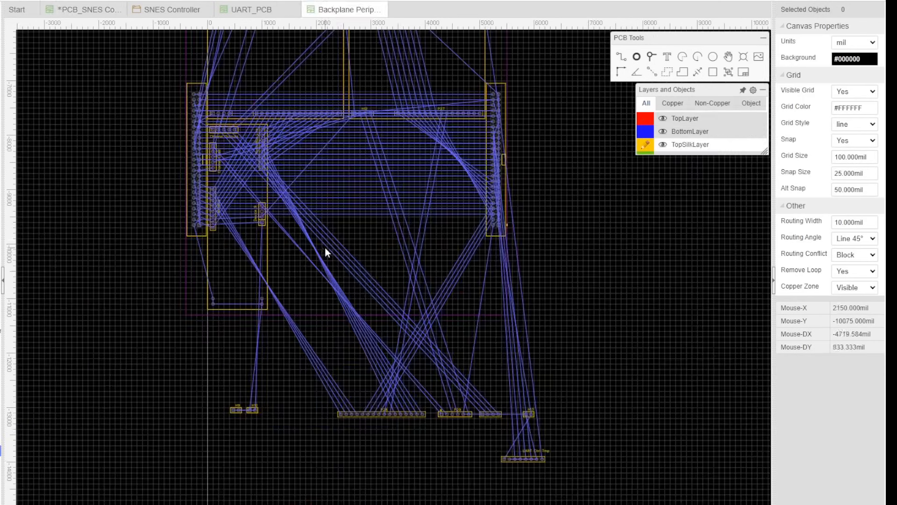
# Paste the Device 9 connector circuit from the SNES Controller schematic into the backplane schematic below the existing connectors.
pyautogui.scroll(3, 364, 255)
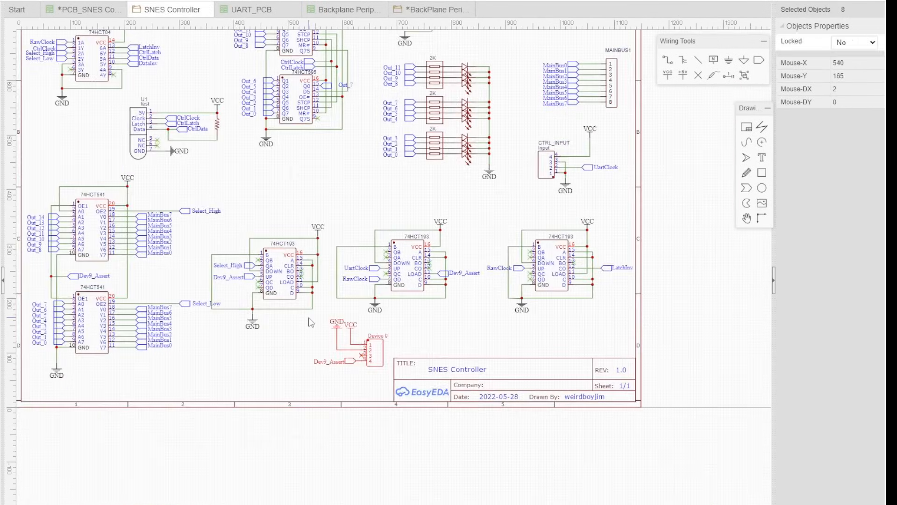
pyautogui.scroll(-1, 387, 233)
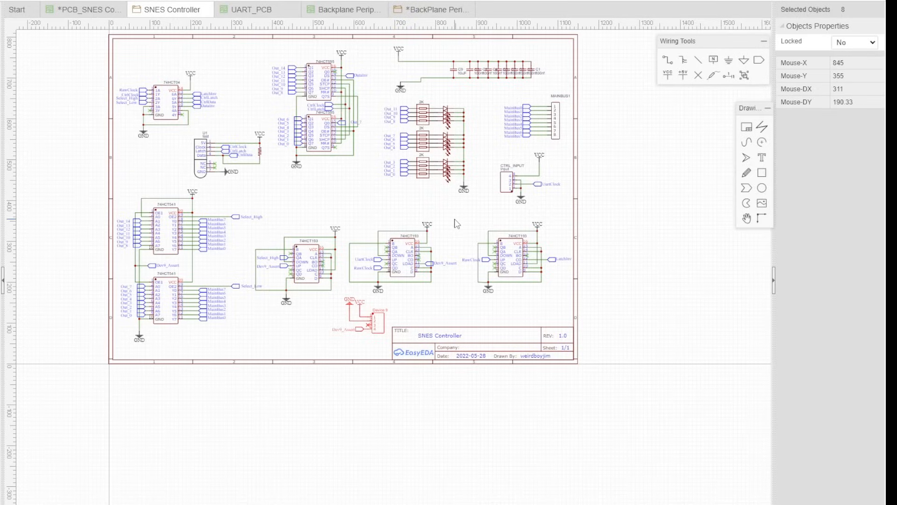
pyautogui.click(434, 9)
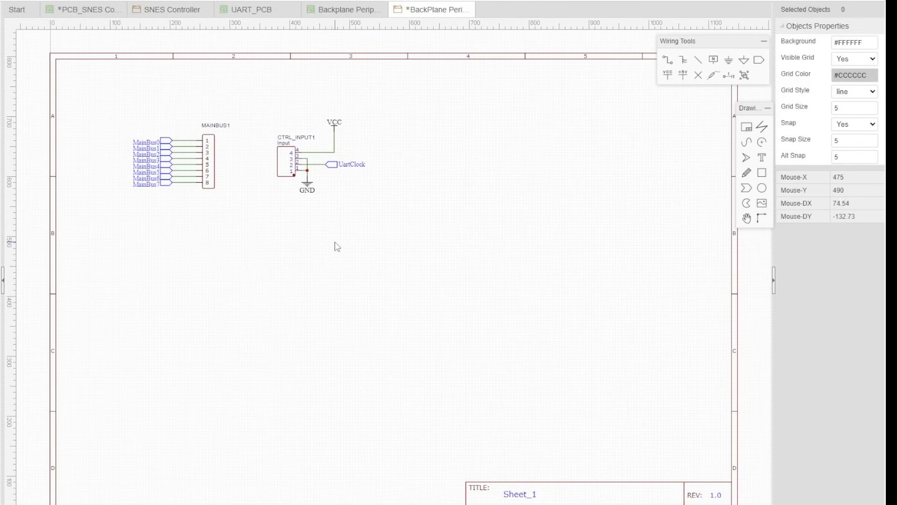
pyautogui.hotkey('ctrl', 'v')
pyautogui.click(206, 250)
pyautogui.click(347, 247)
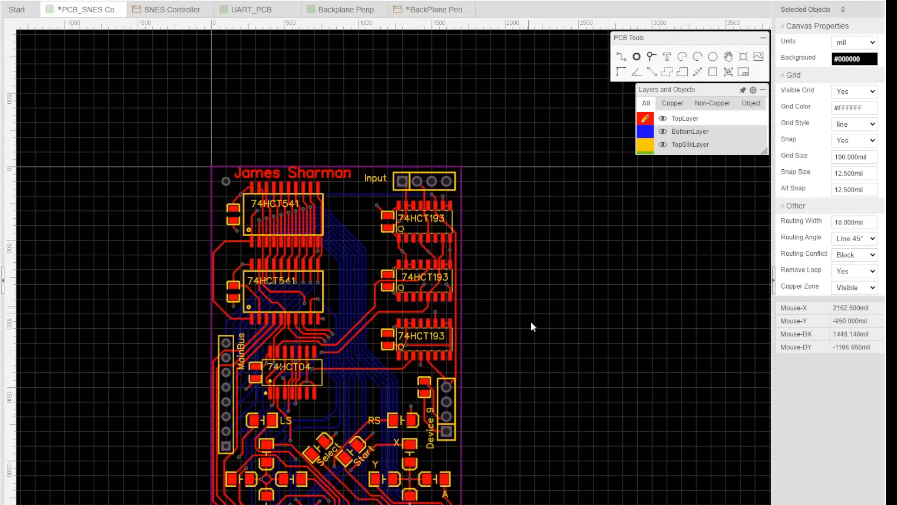
# Enlarge the designer's name text along the PCB's upper edge to a height of 80 mil.
pyautogui.scroll(-3, 526, 313)
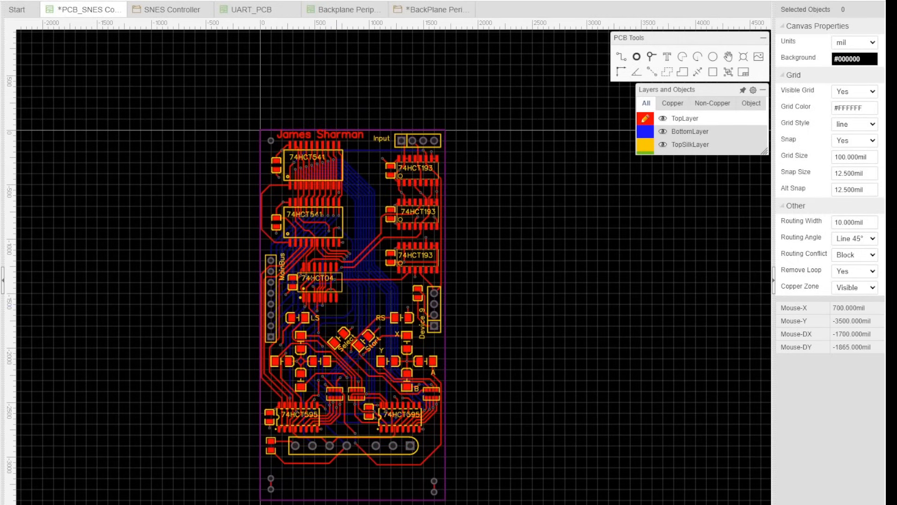
pyautogui.moveTo(330, 164); pyautogui.dragTo(360, 182, button='right')
pyautogui.scroll(3, 358, 145)
pyautogui.click(358, 172)
pyautogui.click(855, 127)
pyautogui.write('80')
pyautogui.press('Return')
pyautogui.scroll(-2, 468, 210)
pyautogui.click(541, 242)
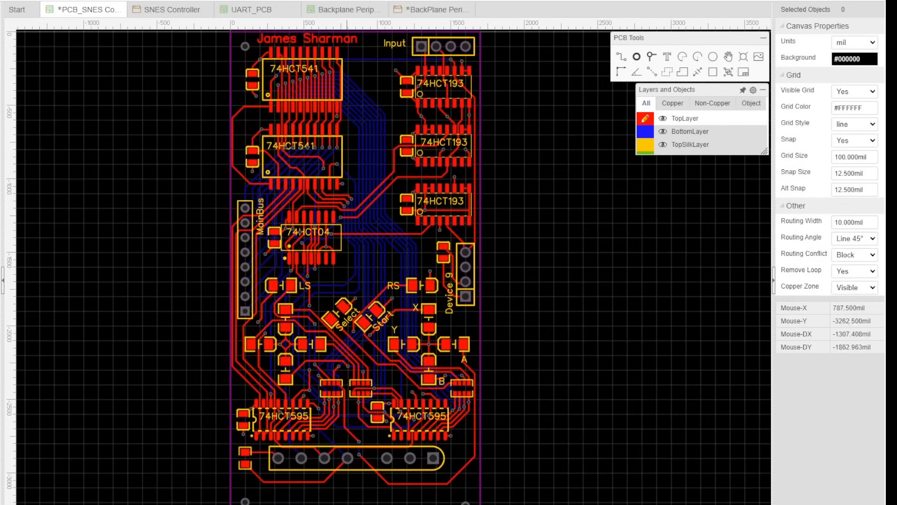
# Add the silkscreen text "JLCJLCJLCJLC" and position it below the controller connector.
pyautogui.write('JLCJLCJLCJLC')
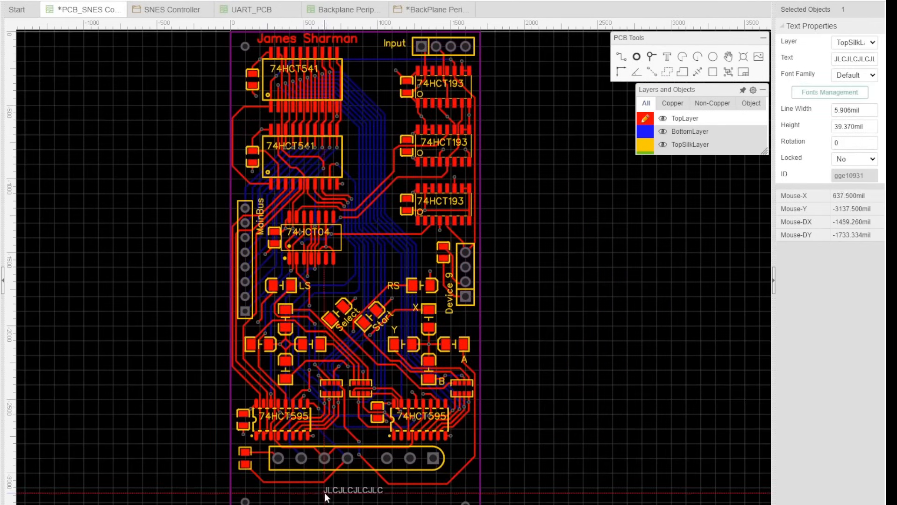
pyautogui.click(324, 492)
pyautogui.click(388, 503)
pyautogui.moveTo(353, 493); pyautogui.dragTo(340, 498)
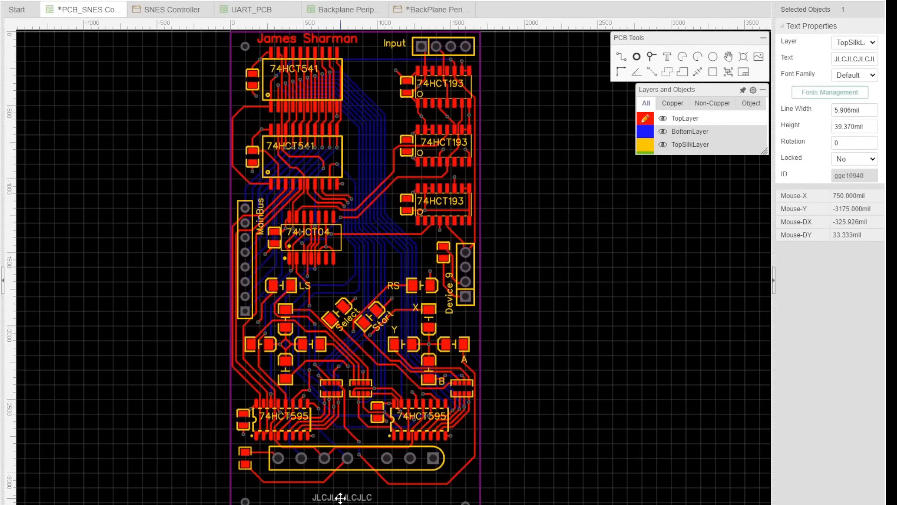
pyautogui.click(390, 504)
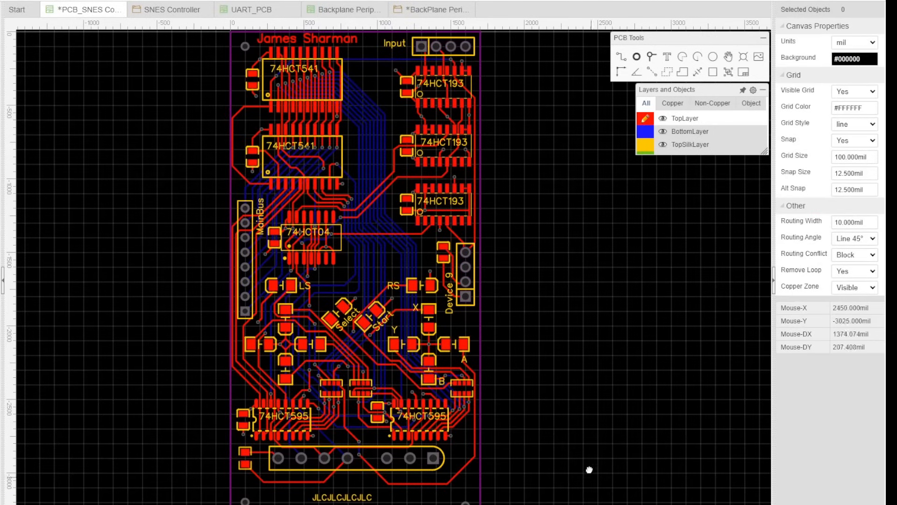
# Copy the title text from UART_PCB and paste it beside the SNES Controller board.
pyautogui.moveTo(589, 470); pyautogui.dragTo(602, 348, button='right')
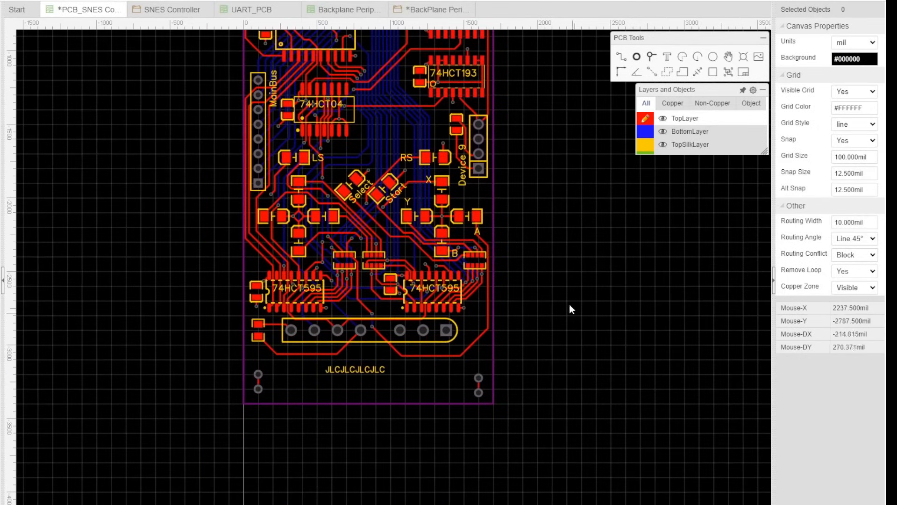
pyautogui.moveTo(554, 241); pyautogui.dragTo(519, 403, button='right')
pyautogui.click(252, 9)
pyautogui.click(369, 209)
pyautogui.hotkey('ctrl', 'c')
pyautogui.click(89, 9)
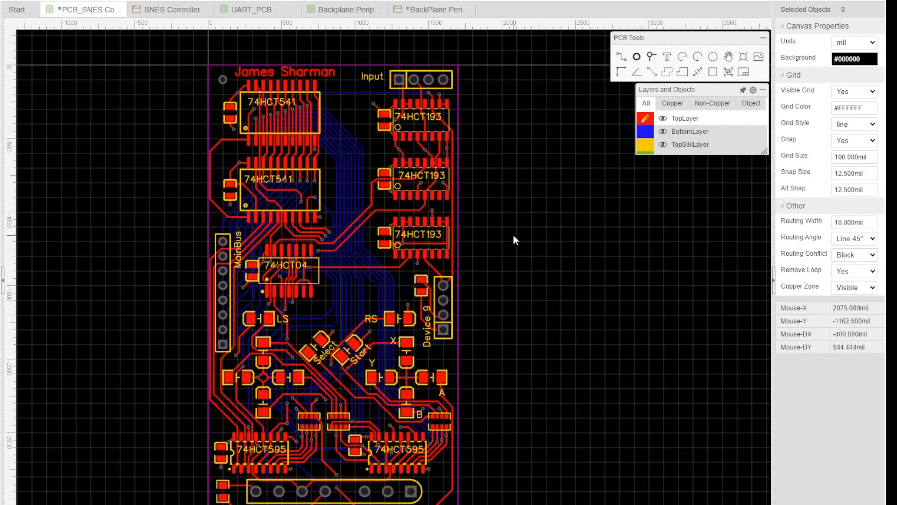
pyautogui.hotkey('ctrl', 'v')
pyautogui.click(565, 305)
# Give the SNES title a 10 mil line width and 100 mil height and move it beside the 74HCT04.
pyautogui.doubleClick(851, 110)
pyautogui.write('10')
pyautogui.press('Tab')
pyautogui.write('100')
pyautogui.press('Return')
pyautogui.moveTo(536, 307); pyautogui.dragTo(354, 279)
# Duplicate the SNES title as "Interface v1.0" with 60 mil height and 7 mil line width, and align it beneath the title.
pyautogui.hotkey('ctrl', 'c')
pyautogui.hotkey('ctrl', 'v')
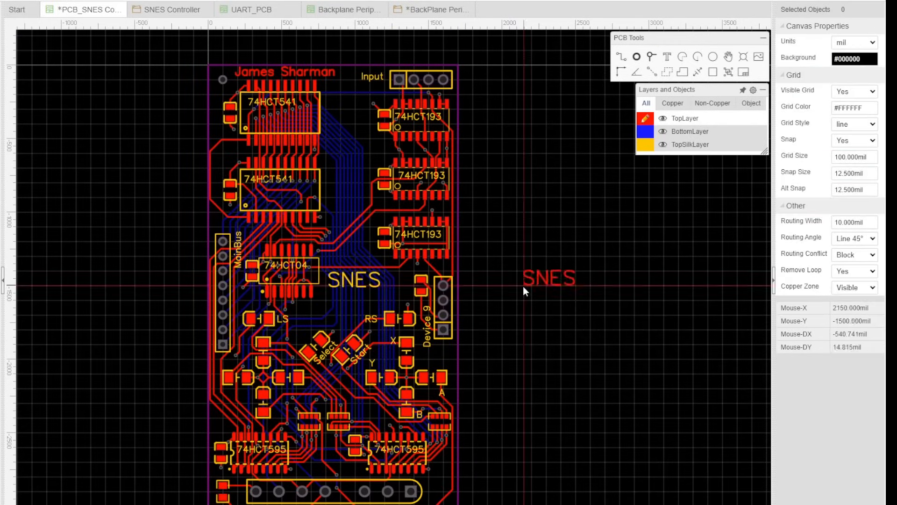
pyautogui.click(526, 277)
pyautogui.doubleClick(846, 59)
pyautogui.write('Interface v1.0')
pyautogui.doubleClick(850, 126)
pyautogui.write('60')
pyautogui.moveTo(568, 270); pyautogui.dragTo(364, 297)
pyautogui.scroll(-2, 452, 187)
pyautogui.moveTo(377, 223); pyautogui.dragTo(382, 223)
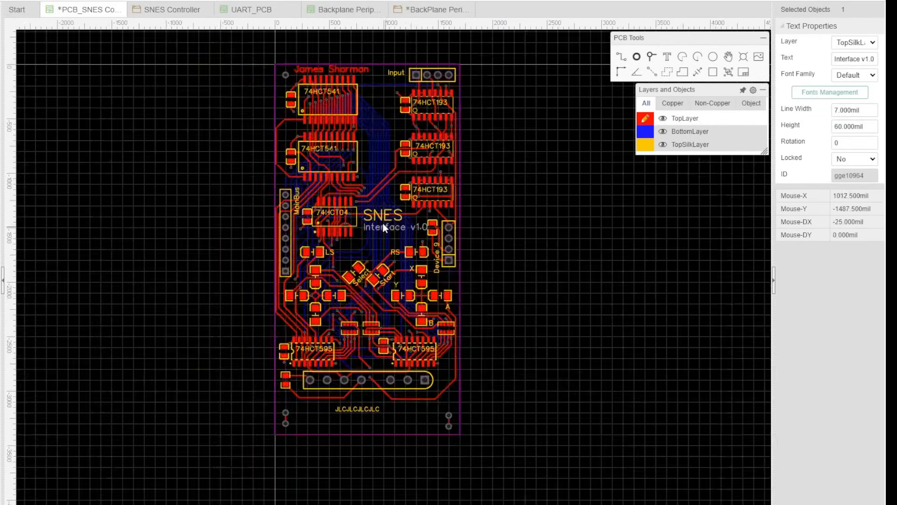
# Save the PCB and inspect the board in the 3D view from different angles.
pyautogui.scroll(2, 430, 187)
pyautogui.click(548, 244)
pyautogui.hotkey('ctrl', 's')
pyautogui.click(57, 8)
pyautogui.moveTo(521, 177); pyautogui.dragTo(524, 267)
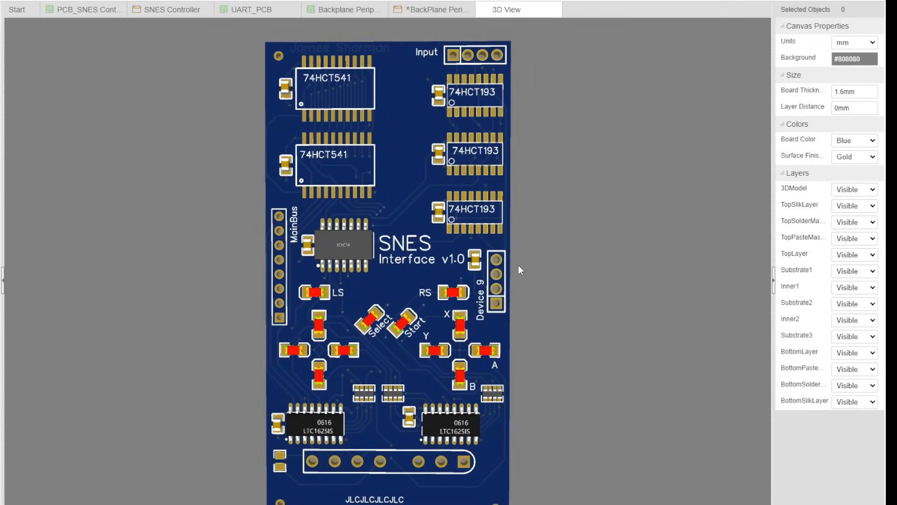
pyautogui.moveTo(519, 267); pyautogui.dragTo(403, 151)
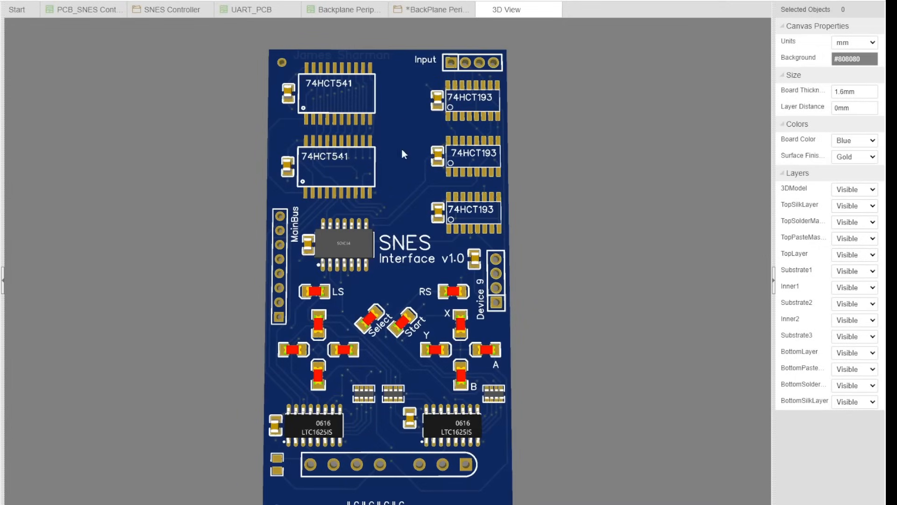
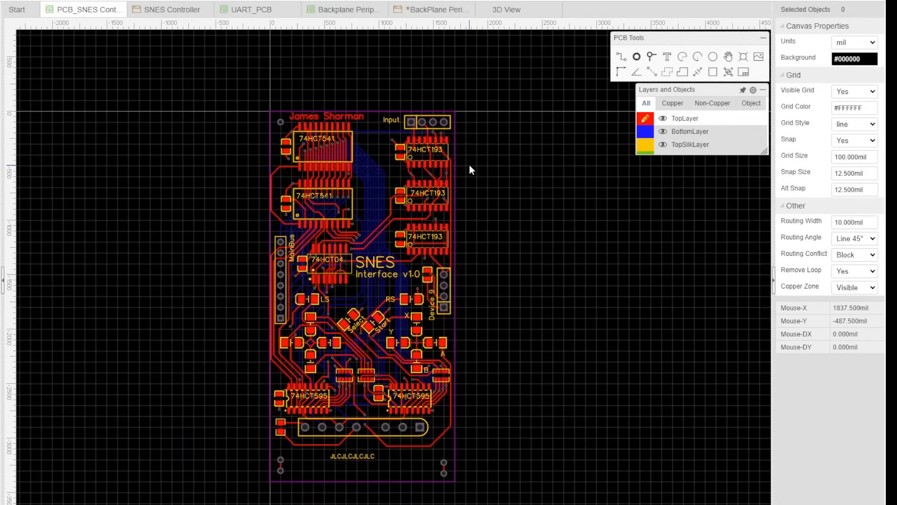
# Draw a GND copper area on the bottom layer covering the whole board outline.
pyautogui.moveTo(647, 154)
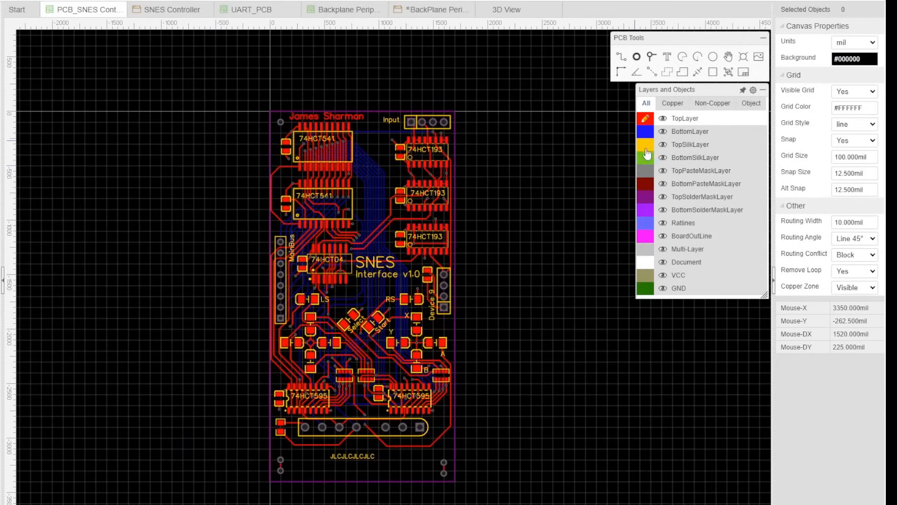
pyautogui.click(645, 134)
pyautogui.click(667, 72)
pyautogui.click(268, 105)
pyautogui.scroll(-2, 491, 140)
pyautogui.click(491, 88)
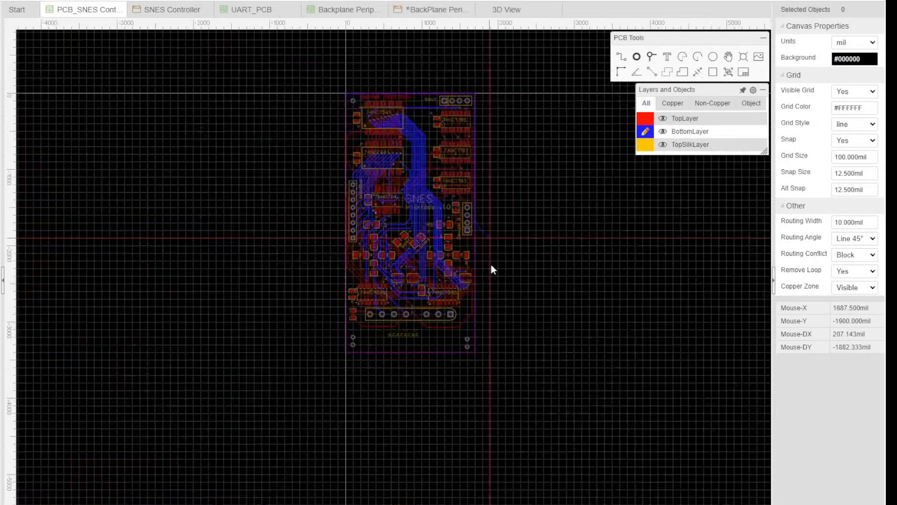
pyautogui.click(491, 359)
pyautogui.scroll(4, 367, 265)
# Place a stitching via on the board and assign it to the GND net.
pyautogui.click(645, 119)
pyautogui.click(638, 56)
pyautogui.scroll(4, 563, 183)
pyautogui.click(337, 154)
pyautogui.click(854, 75)
pyautogui.write('GND')
# Place further GND stitching vias in the open areas of the board.
pyautogui.scroll(3, 299, 252)
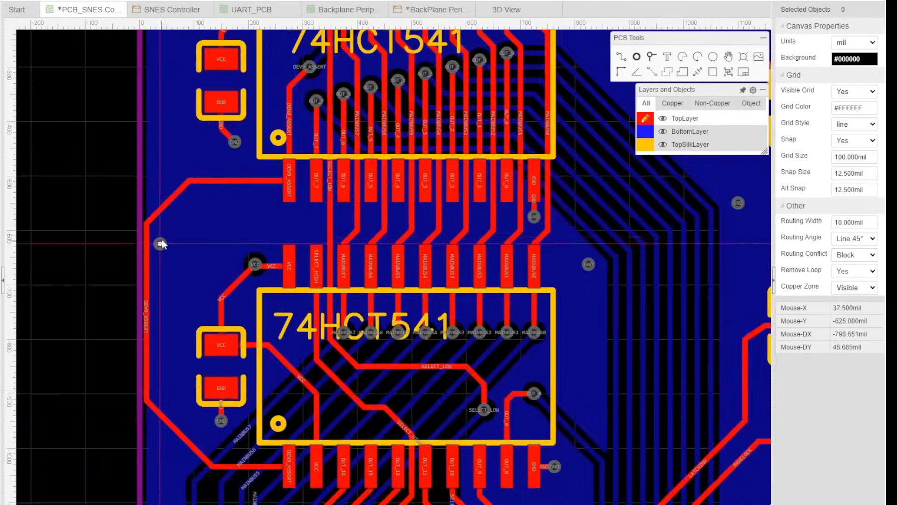
pyautogui.scroll(-2, 159, 416)
pyautogui.click(410, 361)
pyautogui.scroll(-3, 494, 329)
pyautogui.scroll(2, 276, 405)
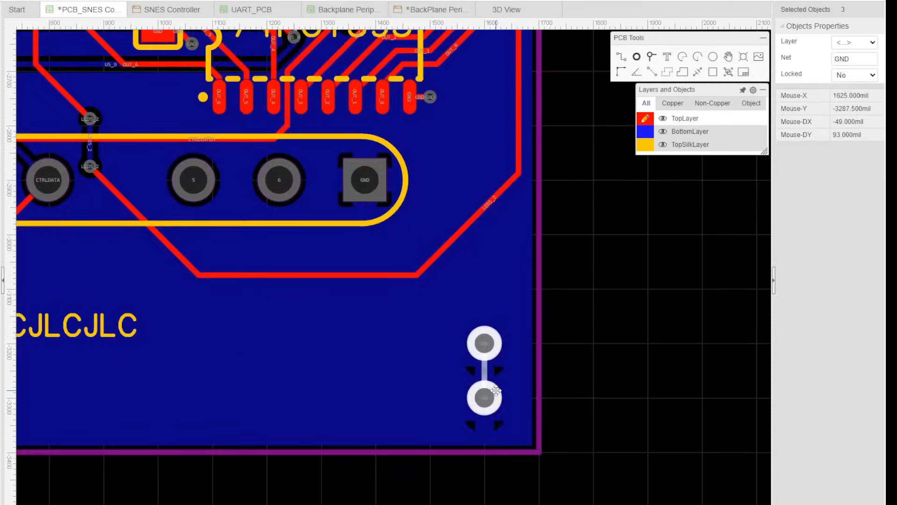
pyautogui.scroll(-3, 597, 375)
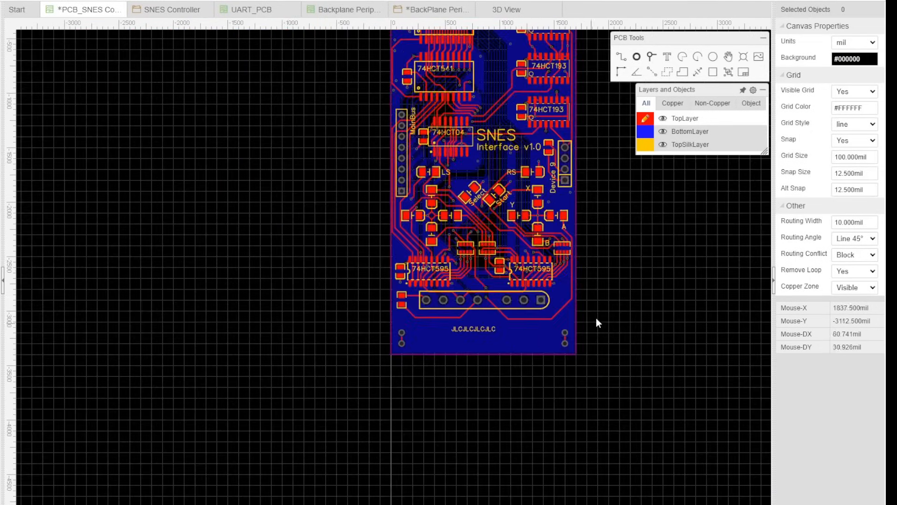
# Add the remaining GND stitching vias between the chips and above the upper 74HCT541.
pyautogui.scroll(1, 557, 344)
pyautogui.scroll(2, 390, 261)
pyautogui.scroll(-2, 407, 276)
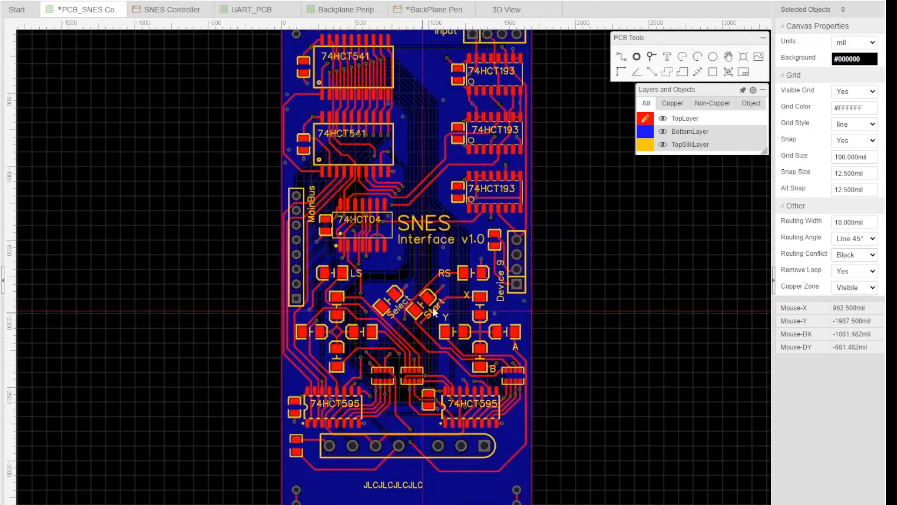
pyautogui.scroll(4, 422, 288)
pyautogui.scroll(-4, 422, 288)
pyautogui.scroll(4, 388, 156)
pyautogui.scroll(-4, 397, 147)
pyautogui.scroll(4, 273, 256)
pyautogui.scroll(-3, 273, 256)
pyautogui.scroll(4, 325, 73)
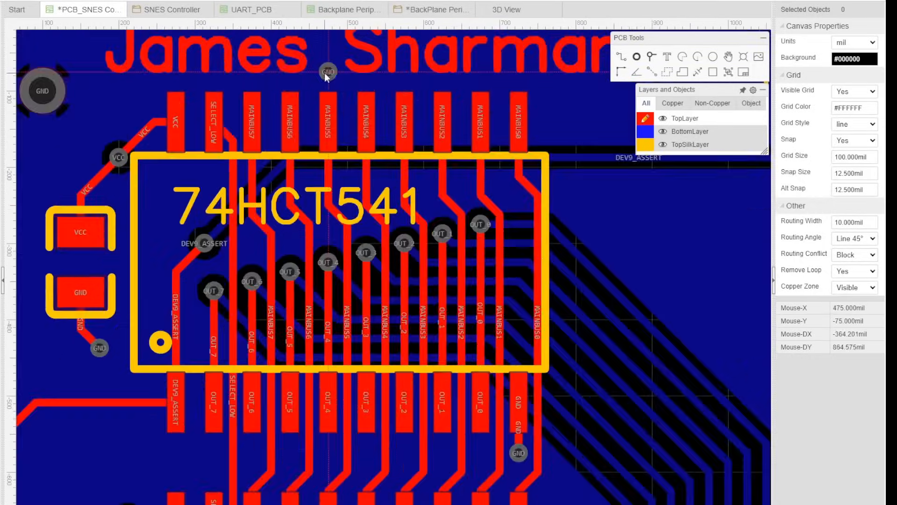
pyautogui.click(309, 193)
pyautogui.scroll(4, 351, 172)
pyautogui.scroll(-5, 356, 167)
# Draw a GND copper area on the top layer covering the whole board outline.
pyautogui.press('e')
pyautogui.scroll(3, 238, 136)
pyautogui.click(240, 139)
pyautogui.scroll(-3, 240, 138)
pyautogui.scroll(3, 290, 284)
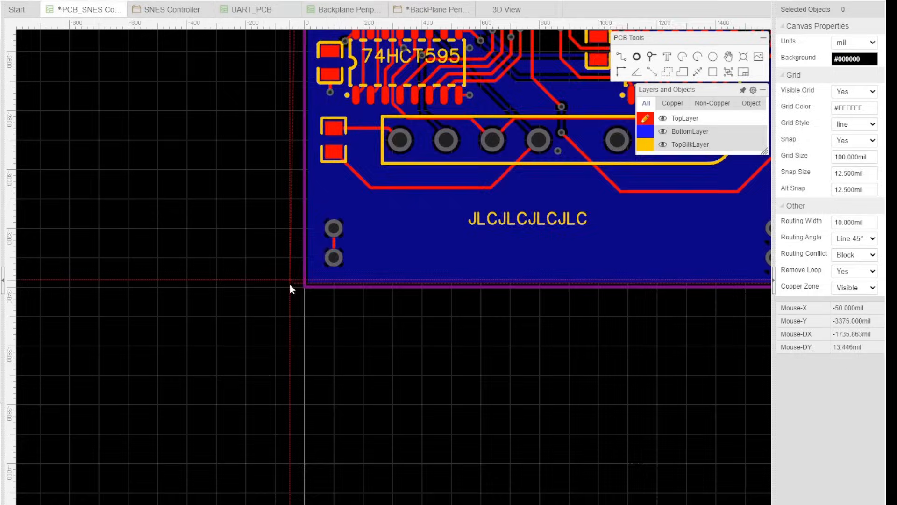
pyautogui.rightClick(290, 284)
pyautogui.scroll(-3, 299, 283)
pyautogui.moveTo(532, 336); pyautogui.dragTo(571, 260, button='right')
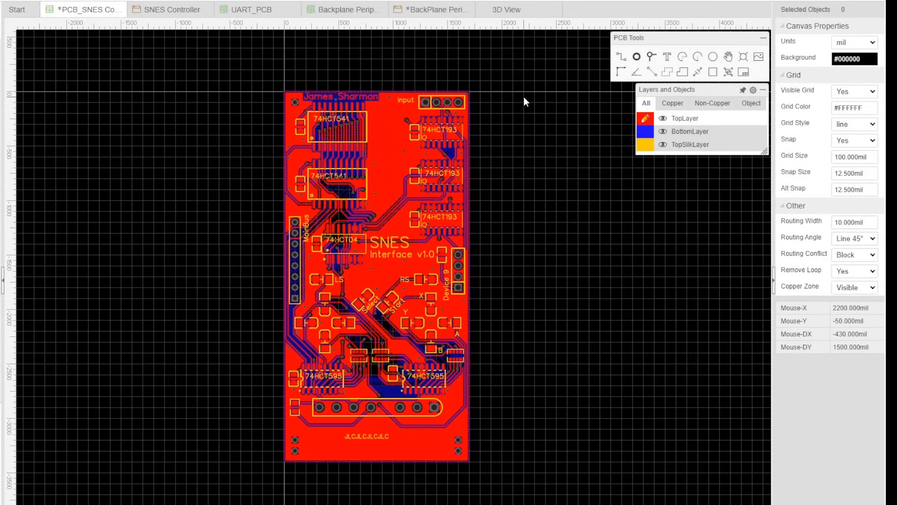
# Save the board and adjust the routing at the flagged OUT_11 via near the 74HCT595 and resistor array.
pyautogui.hotkey('ctrl', 's')
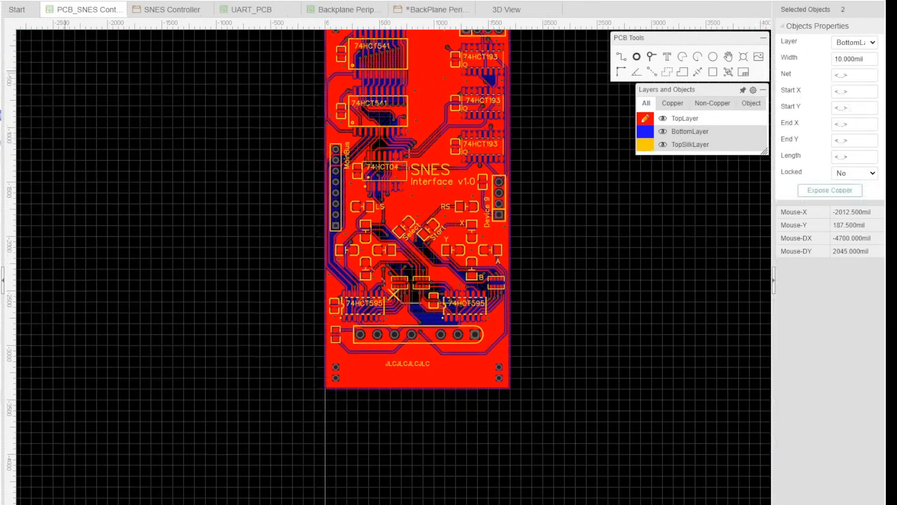
pyautogui.scroll(8, 393, 298)
pyautogui.moveTo(403, 233); pyautogui.dragTo(390, 198)
pyautogui.scroll(-2, 423, 225)
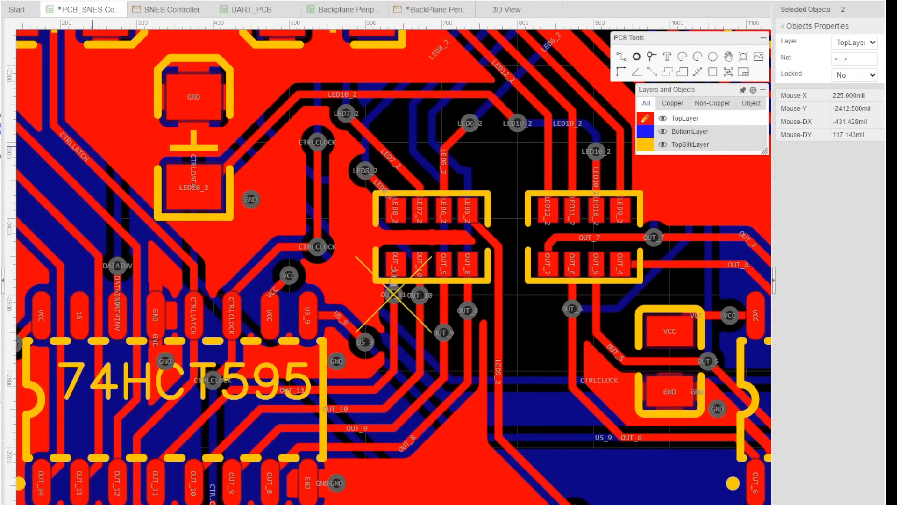
# Rebuild the top-layer GND copper area and deselect it.
pyautogui.scroll(-9, 467, 276)
pyautogui.click(178, 336)
pyautogui.click(254, 323)
pyautogui.click(830, 223)
pyautogui.scroll(-5, 260, 419)
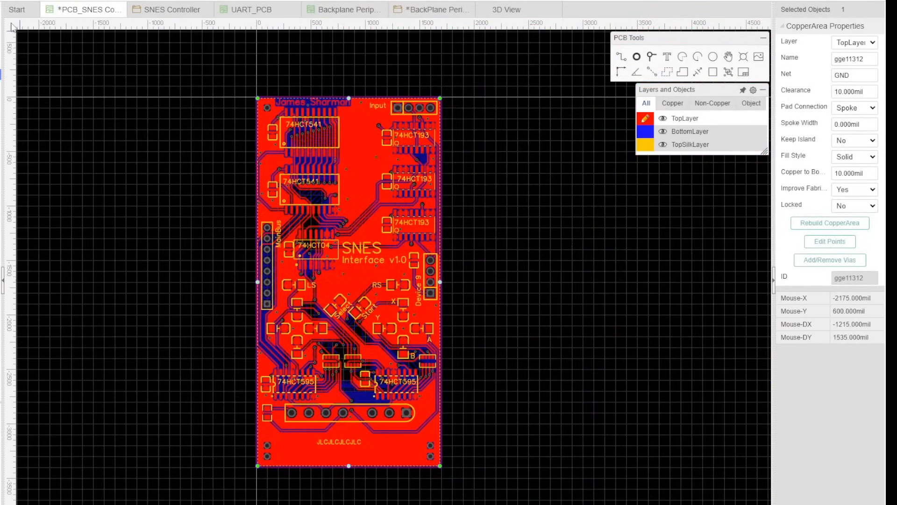
pyautogui.click(379, 282)
pyautogui.click(532, 400)
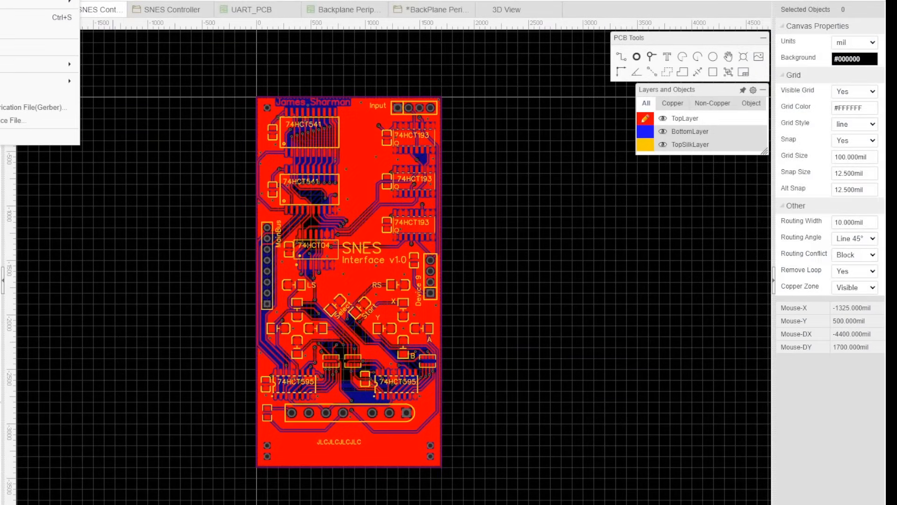
# Save a copy of the SNES controller PCB under a name containing "Panelised".
pyautogui.click(7, 30)
pyautogui.click(405, 170)
pyautogui.write('Panelised')
pyautogui.click(477, 367)
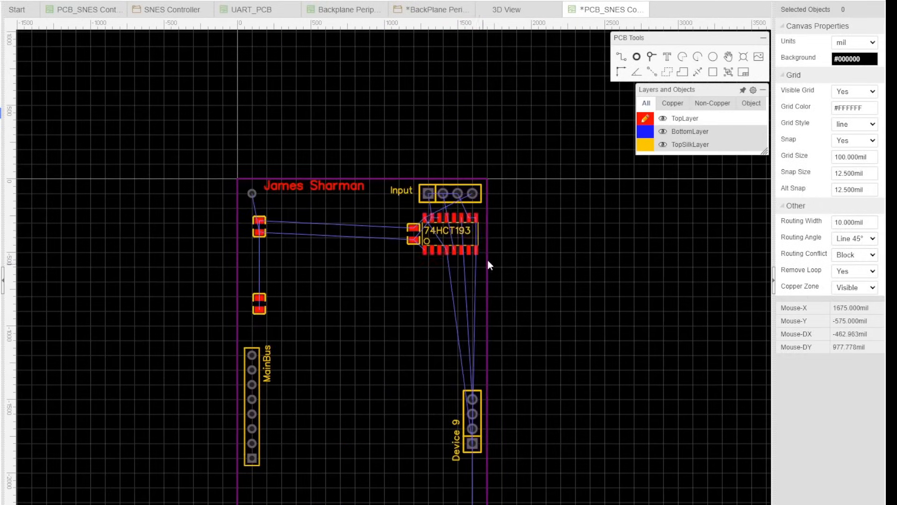
# Keep the original board border as a top silkscreen rectangle and extend the board outline beyond it on both sides.
pyautogui.scroll(-3, 425, 222)
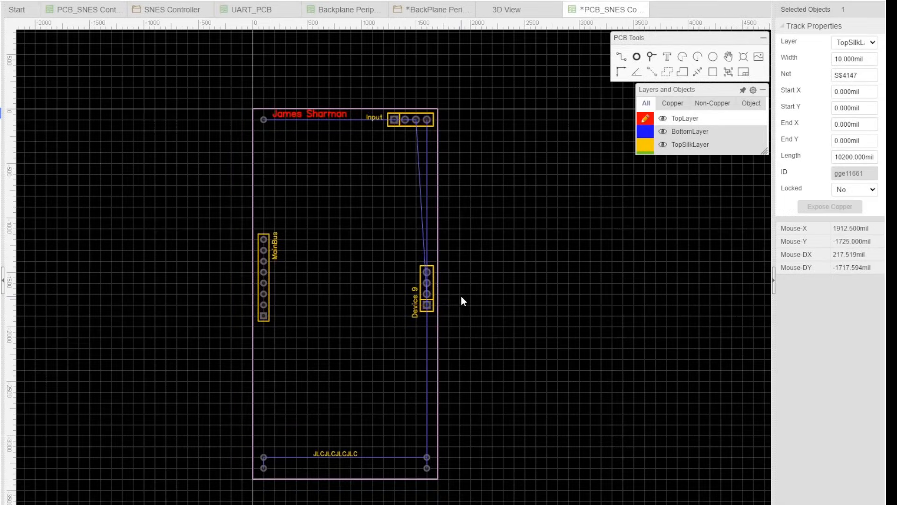
pyautogui.scroll(5, 396, 235)
pyautogui.scroll(-4, 397, 236)
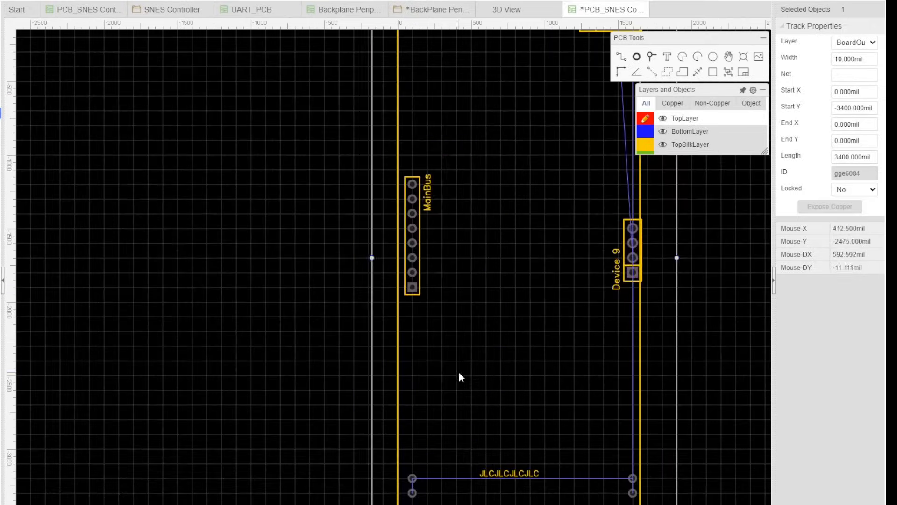
pyautogui.scroll(-2, 619, 255)
pyautogui.scroll(2, 421, 306)
# Copy the connectors and silkscreen border from the panel board into the backplane peripheral PCB.
pyautogui.click(365, 275)
pyautogui.hotkey('ctrl', 'shift', 'c')
pyautogui.scroll(-3, 443, 189)
pyautogui.scroll(2, 388, 106)
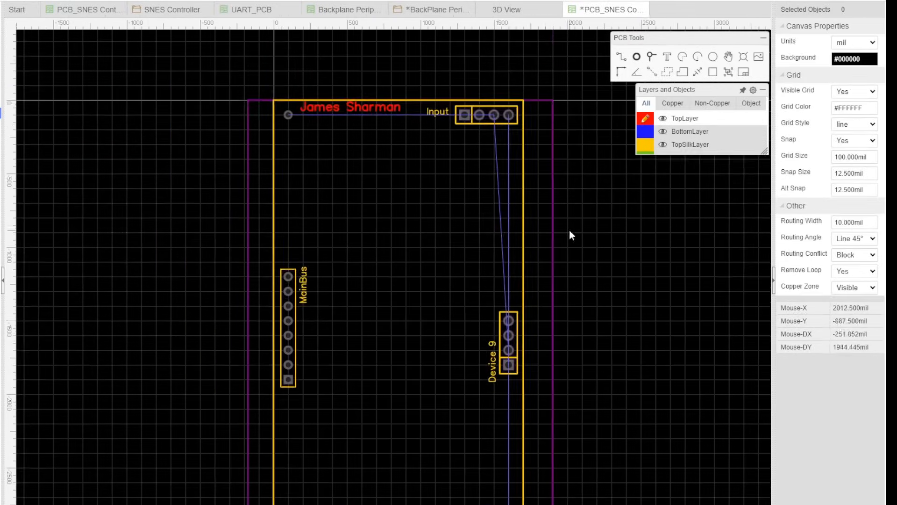
pyautogui.scroll(3, 299, 140)
pyautogui.moveTo(309, 222); pyautogui.dragTo(311, 200)
pyautogui.scroll(-4, 281, 139)
pyautogui.click(345, 9)
pyautogui.scroll(2, 262, 241)
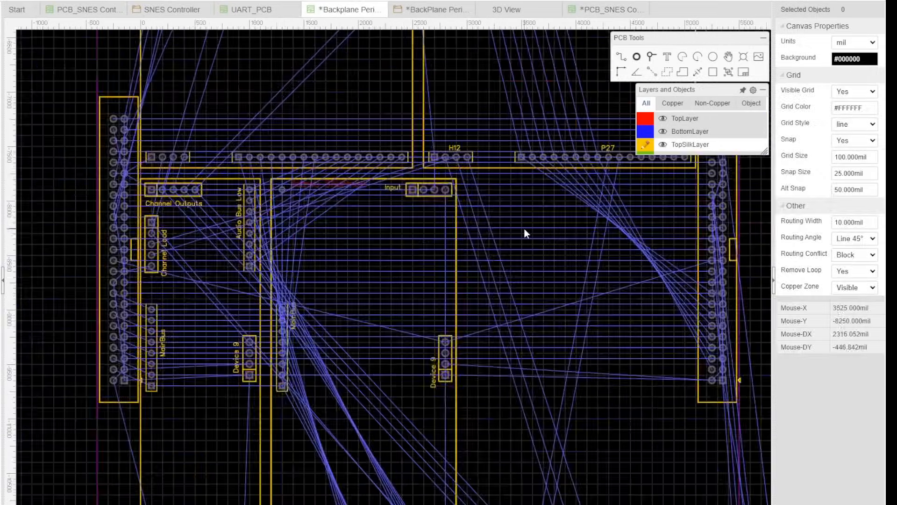
# Save the backplane schematic and return to the backplane PCB to review the connector layout.
pyautogui.click(436, 9)
pyautogui.click(345, 10)
pyautogui.click(510, 410)
pyautogui.moveTo(209, 80); pyautogui.dragTo(426, 369, button='right')
# Return to the panel board and move the left edge of its board outline out to about -800 mil.
pyautogui.click(607, 10)
pyautogui.scroll(3, 223, 234)
pyautogui.scroll(-3, 293, 255)
pyautogui.click(401, 238)
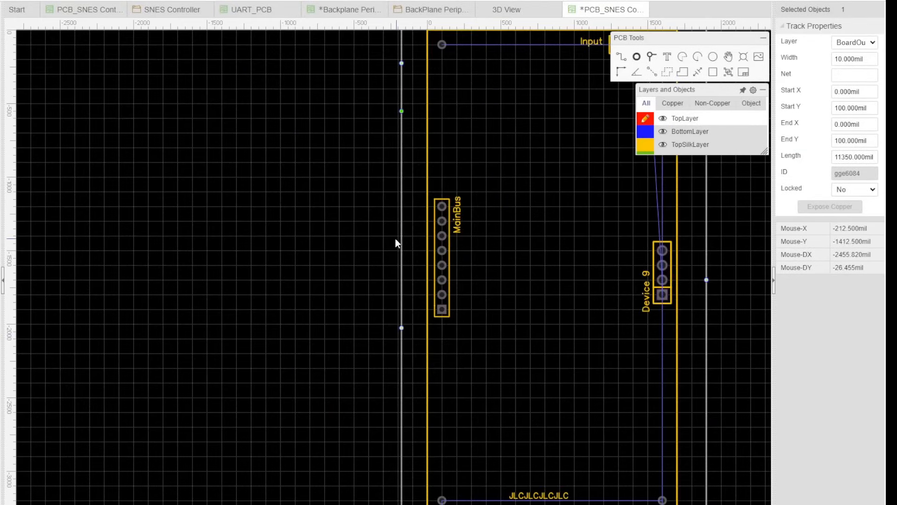
pyautogui.click(171, 127)
pyautogui.scroll(-2, 171, 127)
pyautogui.moveTo(301, 407); pyautogui.dragTo(233, 407)
# Paste copies of the Input, MainBus and Device 9 headers into the strip beside the silkscreen border.
pyautogui.moveTo(267, 66); pyautogui.dragTo(326, 167, button='right')
pyautogui.hotkey('ctrl', 'v')
pyautogui.click(330, 167)
pyautogui.click(390, 326)
pyautogui.hotkey('ctrl', 'v')
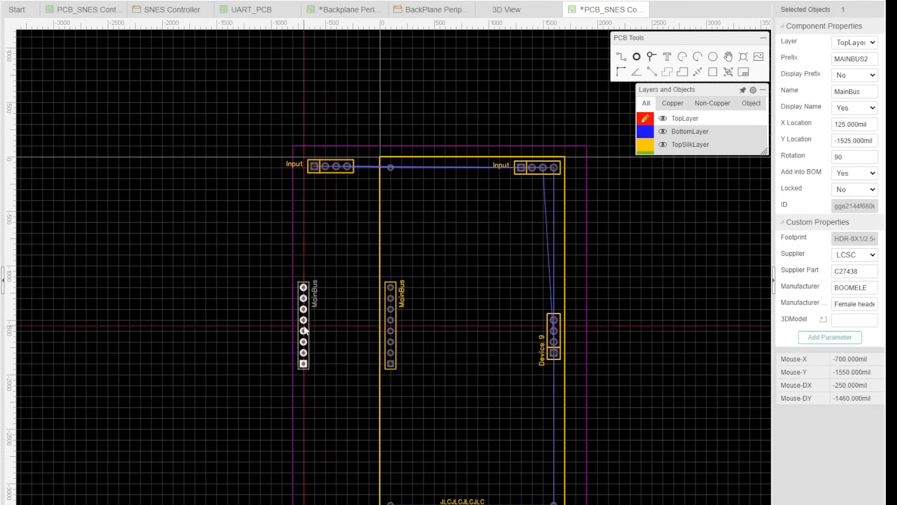
pyautogui.click(304, 326)
pyautogui.hotkey('ctrl', 'v')
pyautogui.click(304, 414)
# Copy the OSC1 oscillator from the UART_PCB document into the strip below the Input header.
pyautogui.click(290, 13)
pyautogui.hotkey('ctrl', 'v')
pyautogui.click(607, 9)
pyautogui.hotkey('ctrl', 'v')
pyautogui.click(294, 130)
pyautogui.click(362, 170)
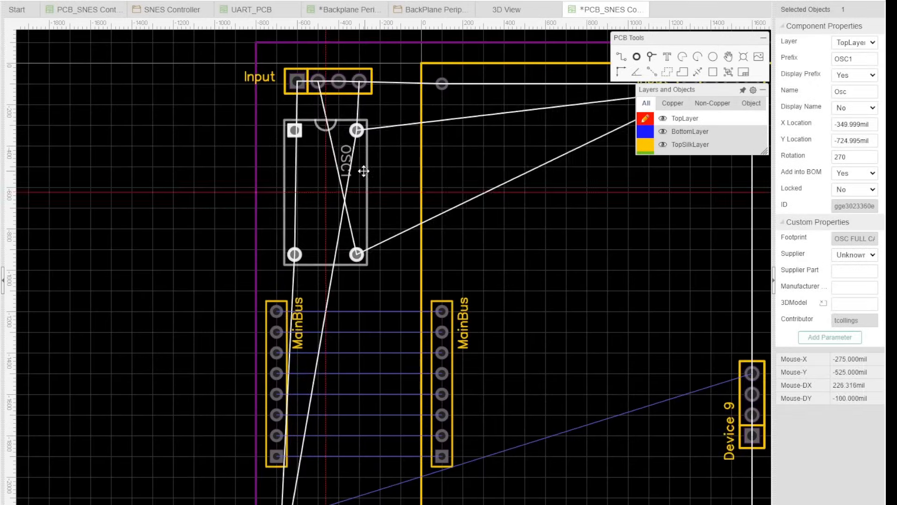
# Reposition the Input header and OSC1 in the strip, lining up the oscillator beneath the header near the silkscreen border.
pyautogui.scroll(-3, 552, 195)
pyautogui.moveTo(553, 195); pyautogui.dragTo(460, 170, button='right')
pyautogui.scroll(-3, 460, 170)
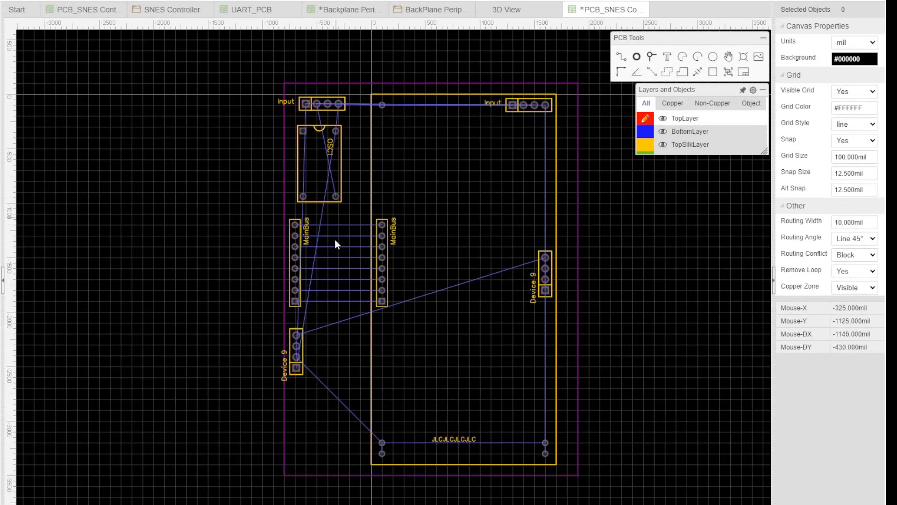
pyautogui.scroll(2, 301, 175)
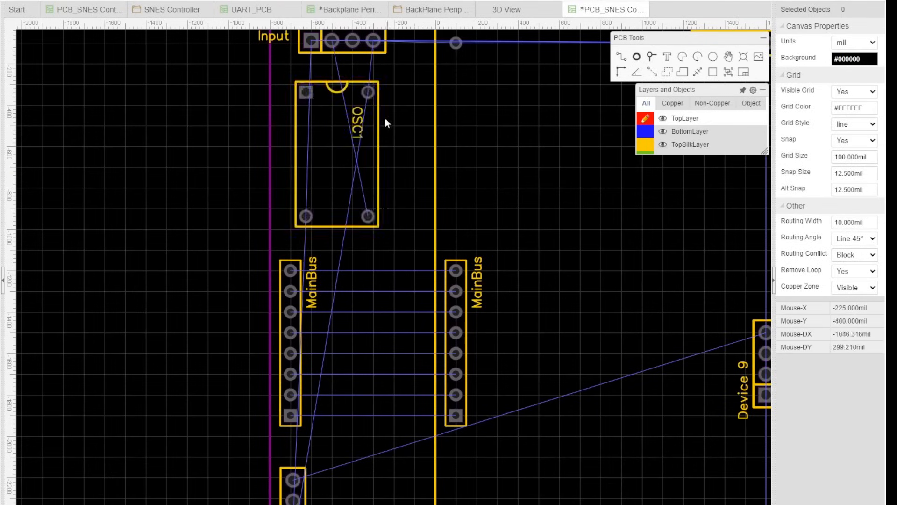
pyautogui.moveTo(379, 152); pyautogui.dragTo(363, 144)
pyautogui.scroll(-2, 420, 87)
pyautogui.moveTo(482, 106); pyautogui.dragTo(491, 197, button='right')
pyautogui.moveTo(408, 156); pyautogui.dragTo(393, 143)
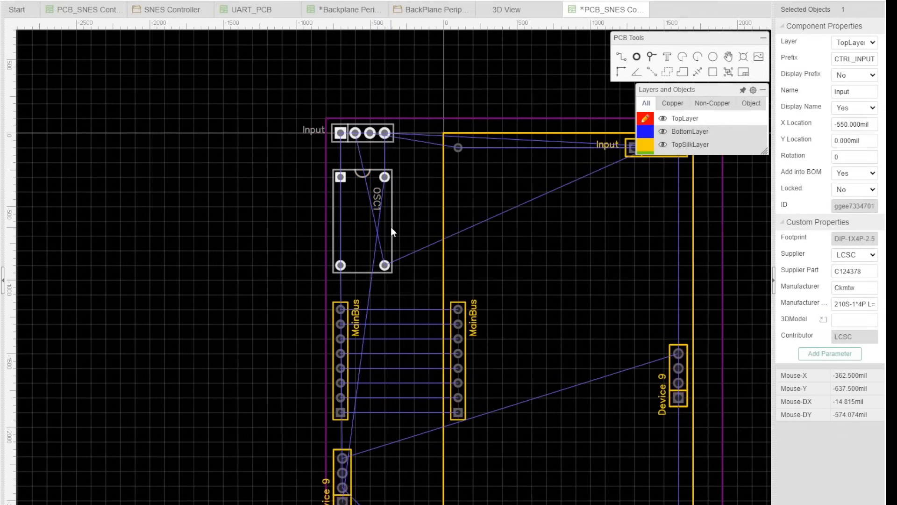
pyautogui.moveTo(391, 230); pyautogui.dragTo(418, 192)
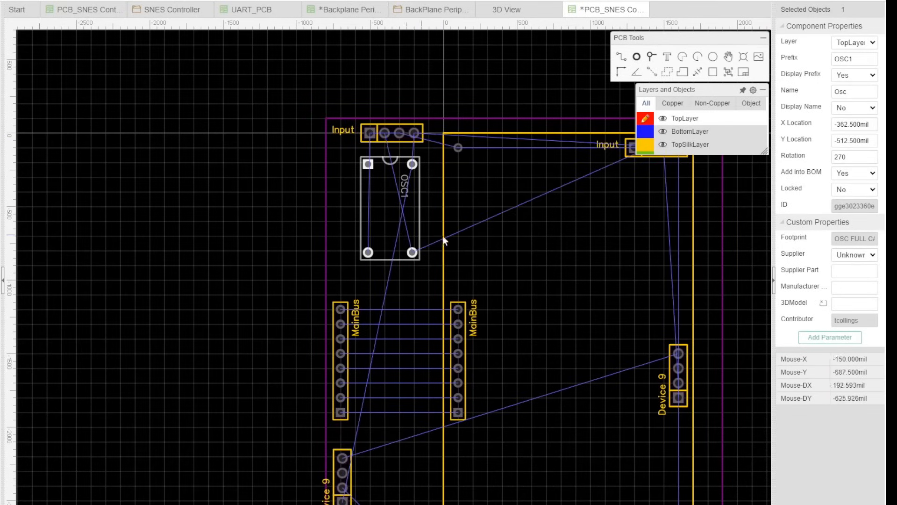
# Line up the MainBus and Device 9 headers below OSC1 and reposition the Input and Device 9 labels beside their headers.
pyautogui.moveTo(442, 236); pyautogui.dragTo(346, 193, button='right')
pyautogui.moveTo(251, 299); pyautogui.dragTo(283, 302)
pyautogui.moveTo(293, 173); pyautogui.dragTo(293, 189)
pyautogui.moveTo(252, 89); pyautogui.dragTo(280, 107)
pyautogui.moveTo(246, 439); pyautogui.dragTo(275, 438)
pyautogui.moveTo(258, 454); pyautogui.dragTo(296, 436)
pyautogui.moveTo(371, 452); pyautogui.dragTo(351, 334, button='right')
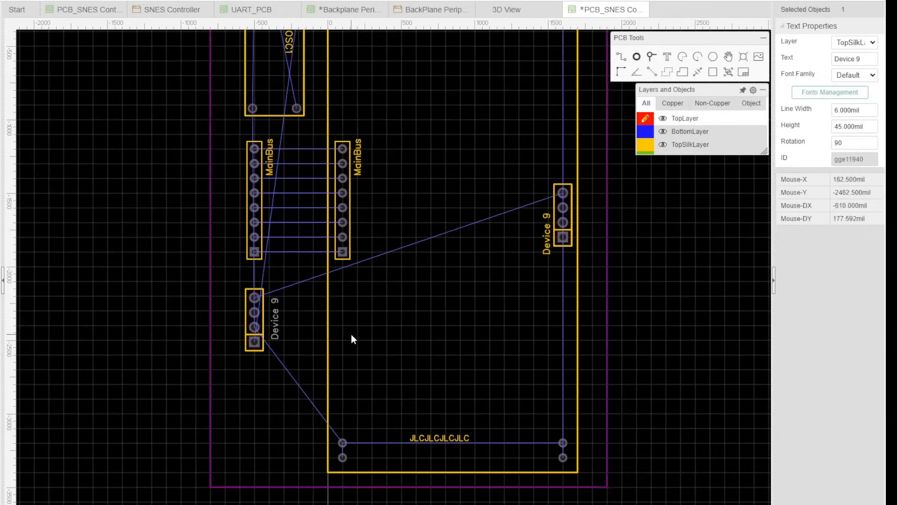
# Narrow the strip by moving the left edge of the board outline in to about -600 mil.
pyautogui.click(255, 320)
pyautogui.moveTo(210, 267); pyautogui.dragTo(238, 268)
pyautogui.moveTo(205, 255); pyautogui.dragTo(193, 398, button='right')
pyautogui.moveTo(286, 133); pyautogui.dragTo(295, 135)
pyautogui.scroll(-1, 287, 122)
pyautogui.click(671, 306)
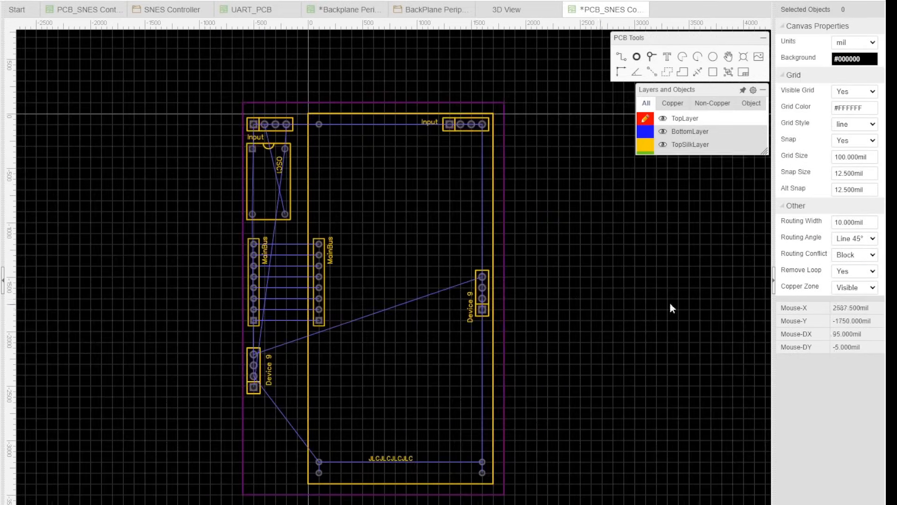
# Duplicate the strip's Device 9 header beside the original and align the two at the same height.
pyautogui.scroll(3, 270, 430)
pyautogui.click(232, 271)
pyautogui.hotkey('ctrl', 'c')
pyautogui.hotkey('ctrl', 'v')
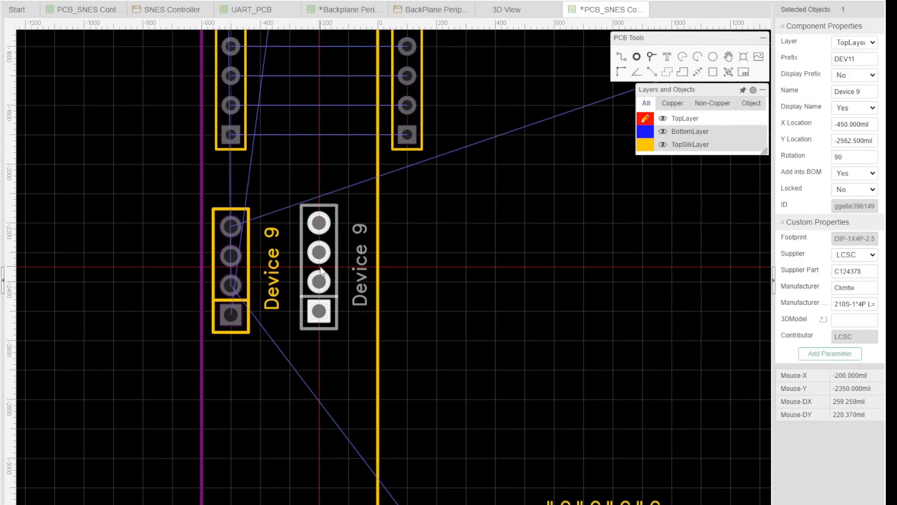
pyautogui.click(321, 267)
pyautogui.moveTo(249, 277); pyautogui.dragTo(248, 272)
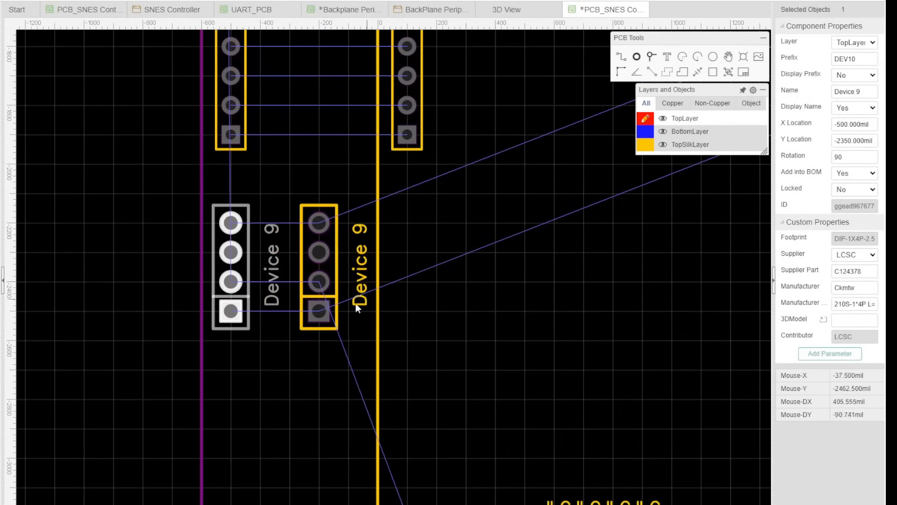
pyautogui.scroll(-5, 355, 306)
pyautogui.moveTo(382, 162); pyautogui.dragTo(404, 226, button='right')
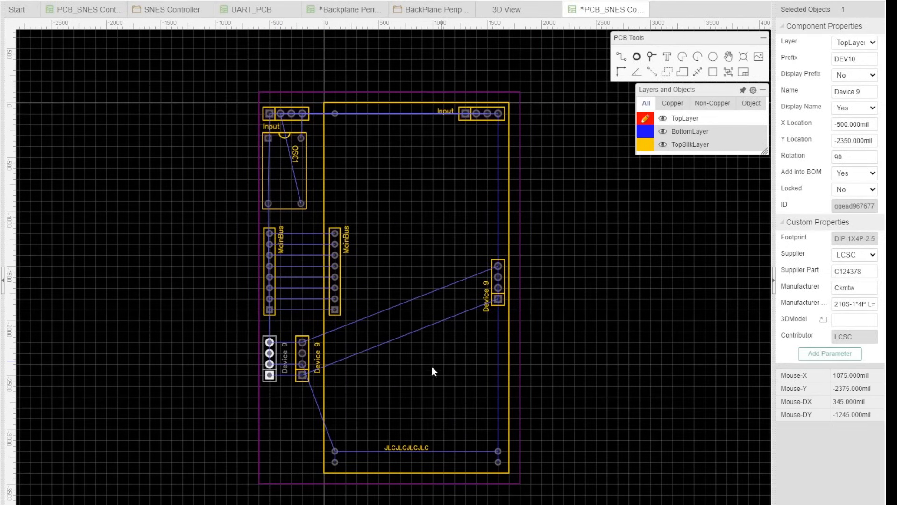
pyautogui.click(338, 421)
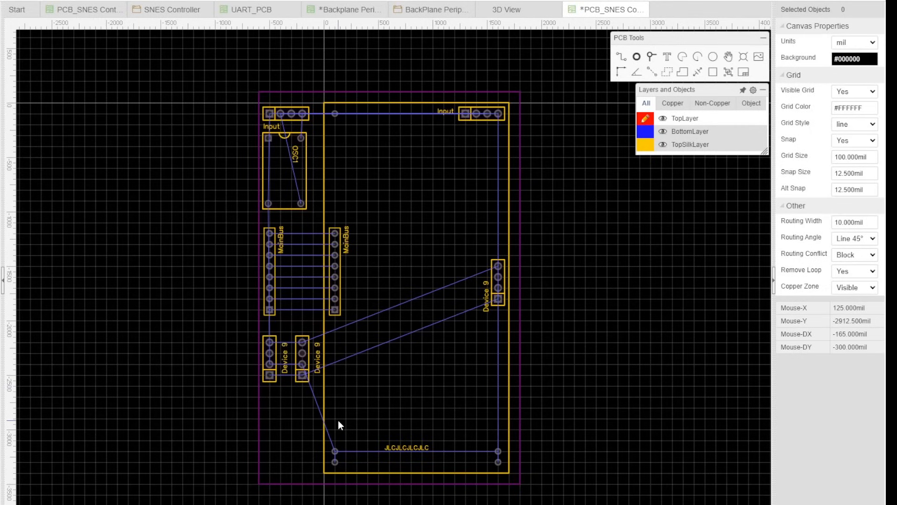
pyautogui.click(310, 361)
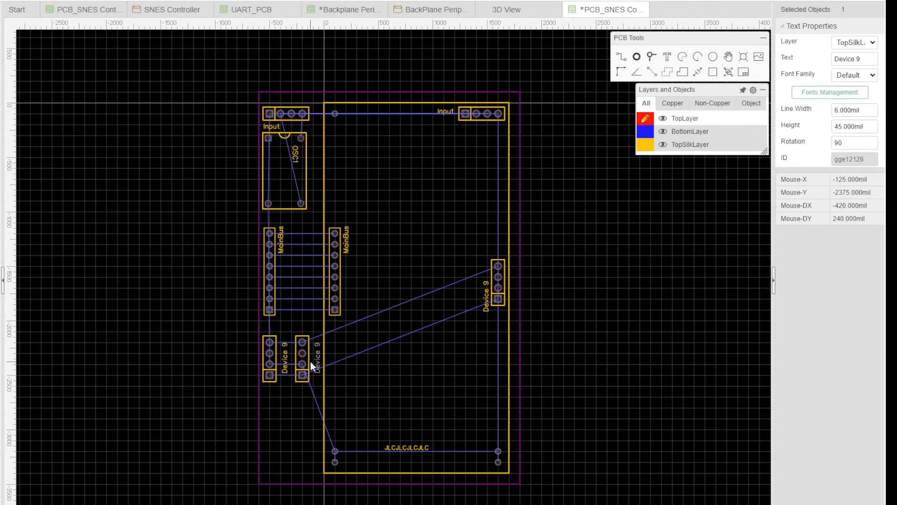
pyautogui.moveTo(665, 340); pyautogui.dragTo(627, 334, button='right')
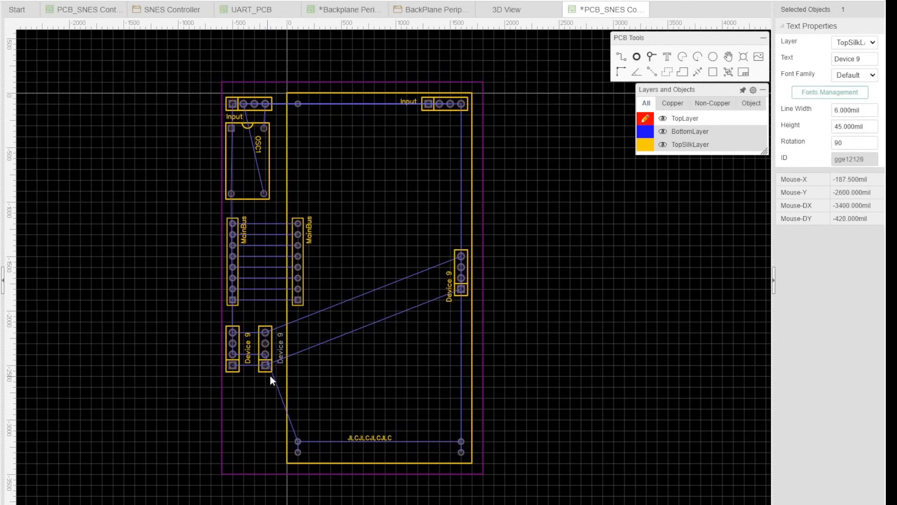
pyautogui.click(548, 333)
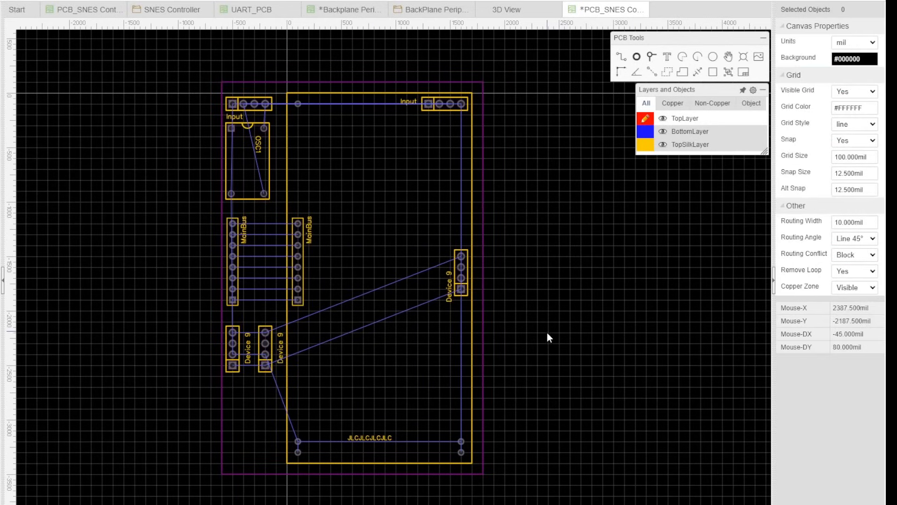
# Run the auto router on all unrouted connections of the panel board.
pyautogui.click(101, 0)
pyautogui.click(124, 49)
pyautogui.click(486, 401)
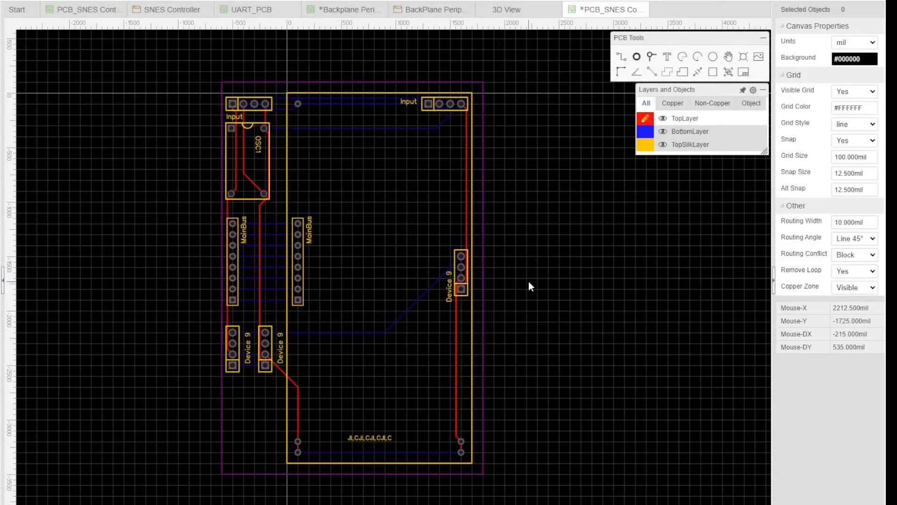
# Save the panel board, open its Gerber fabrication output and start a one-click PCB order with JLCPCB.
pyautogui.click(1, 0)
pyautogui.click(1, 17)
pyautogui.click(1, 0)
pyautogui.click(28, 108)
pyautogui.click(392, 280)
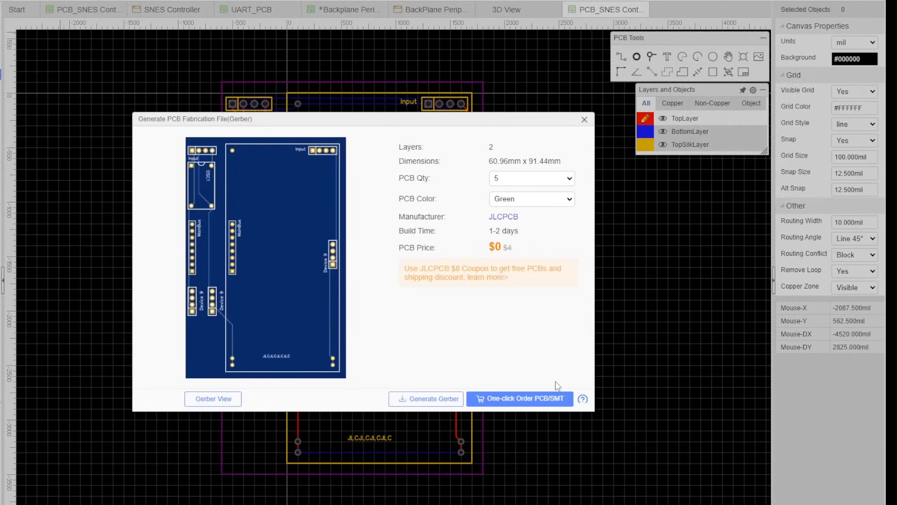
pyautogui.click(526, 398)
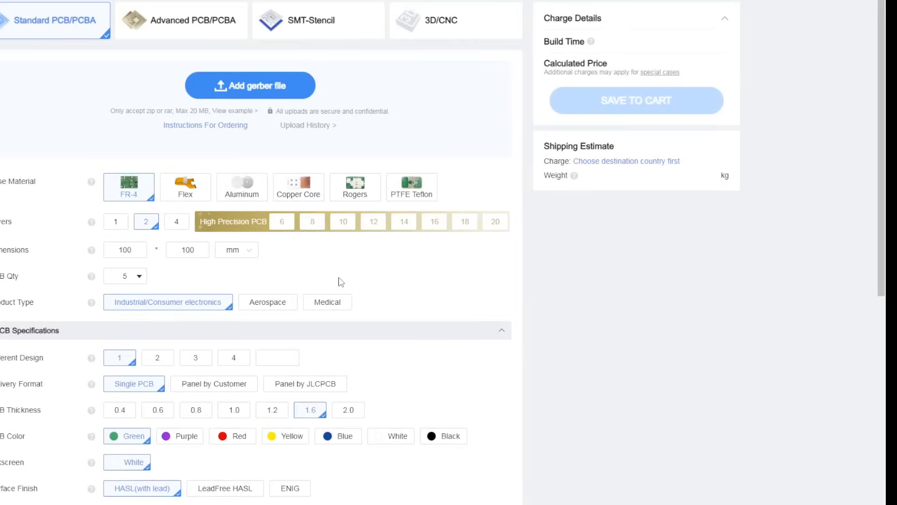
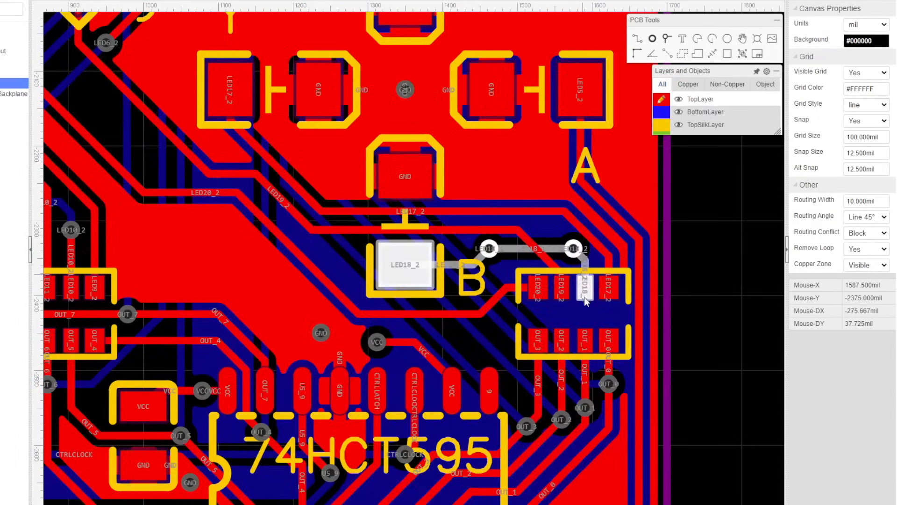
# Inspect the routing from the resistor array to the A and B button LEDs on the SNES controller board.
pyautogui.click(607, 281)
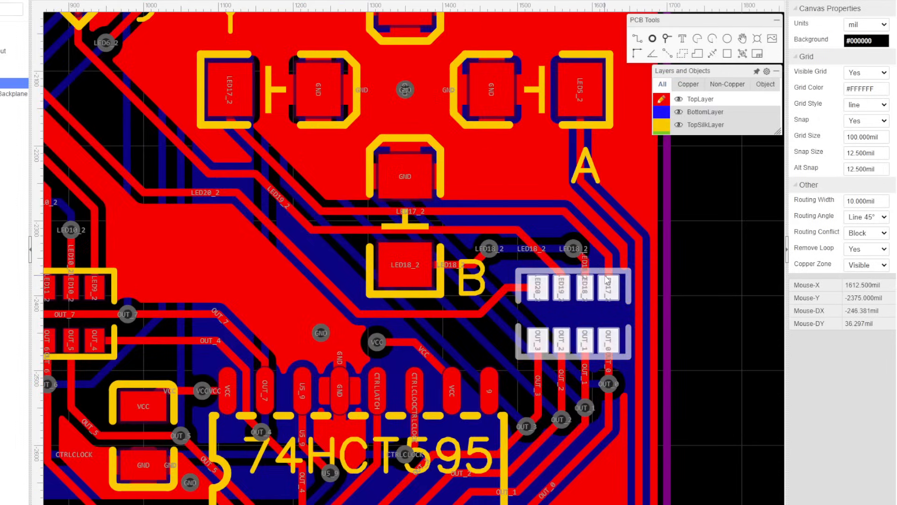
pyautogui.scroll(-2, 603, 268)
pyautogui.click(584, 239)
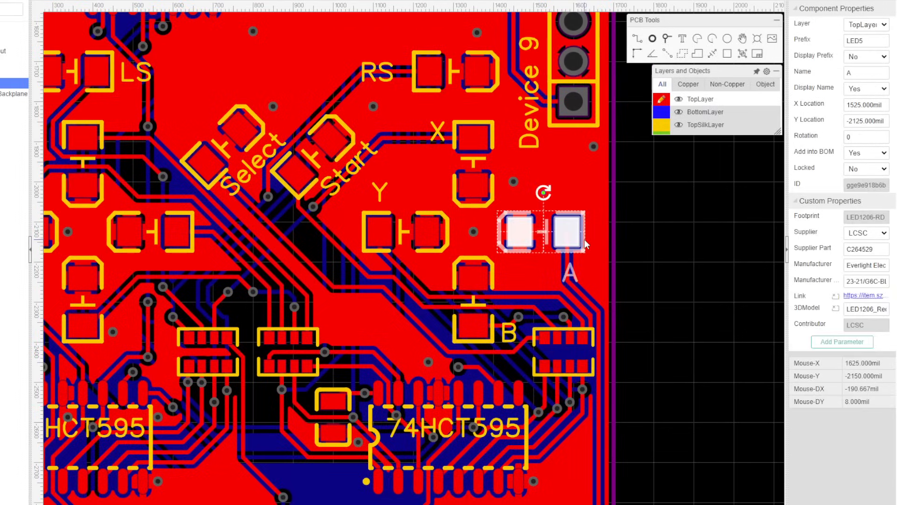
# Change the silkscreen text beneath the SNES title on the board to Interface v1.1.
pyautogui.click(659, 231)
pyautogui.scroll(-2, 568, 204)
pyautogui.click(491, 130)
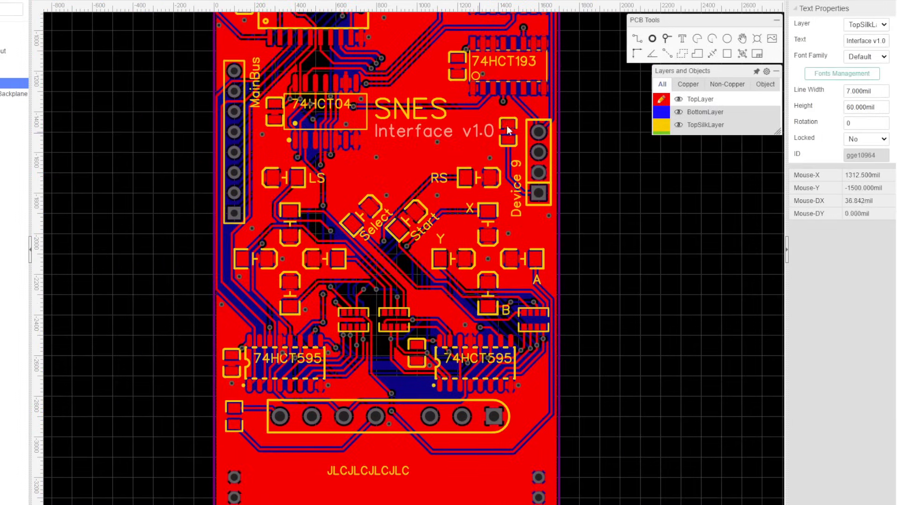
pyautogui.tripleClick(886, 42)
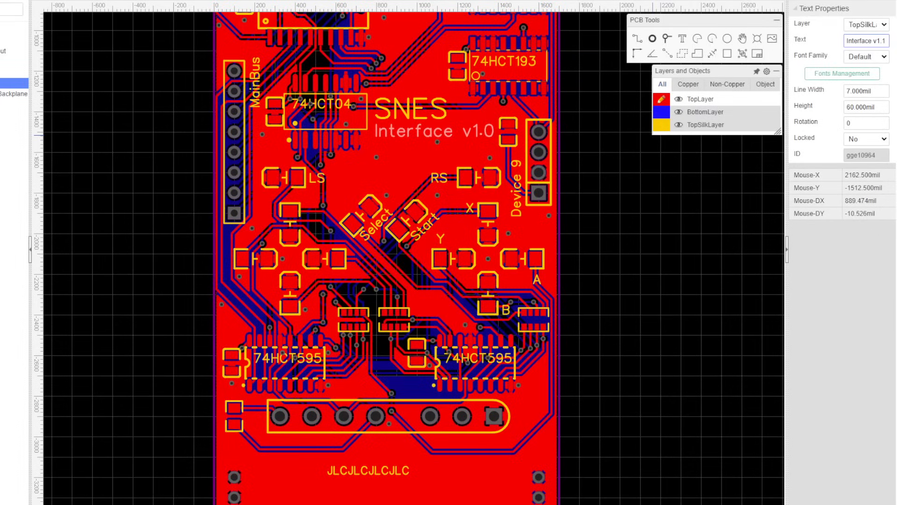
pyautogui.click(673, 205)
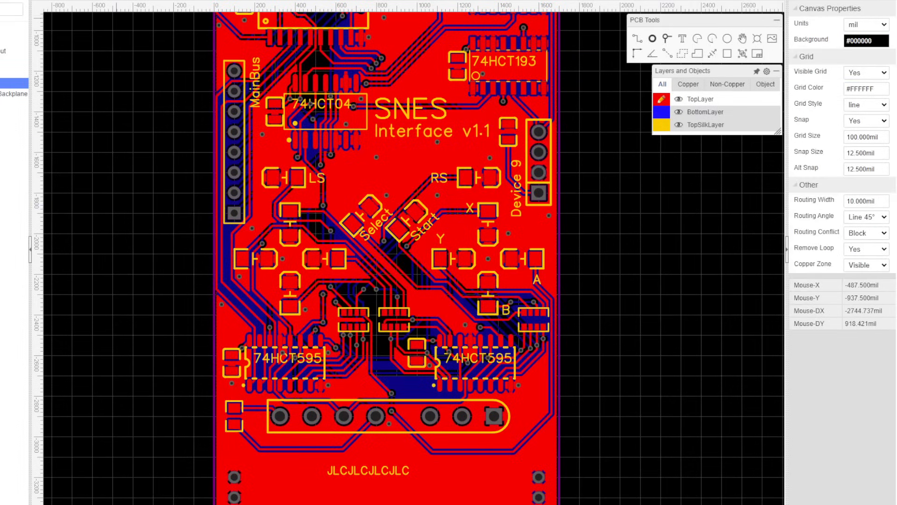
# Save the revised board as a separate PCB with v1.1 in its title.
pyautogui.hotkey('ctrl', 's')
pyautogui.click(347, 139)
pyautogui.write('v1.1')
pyautogui.click(495, 336)
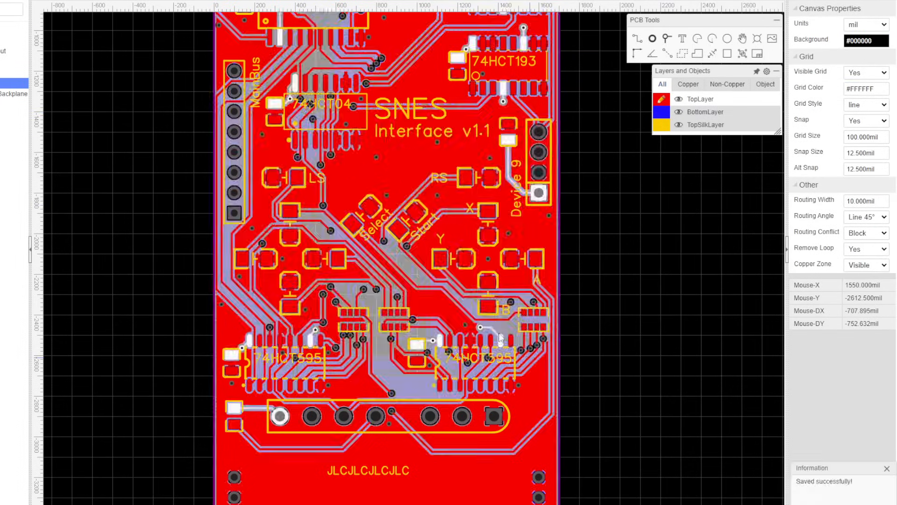
# Rename the Out_3 to Out_0 LEDs in the schematic: LED20 Start, LED19 Select, LED18 B and LED17 Y.
pyautogui.scroll(-3, 590, 259)
pyautogui.scroll(3, 544, 339)
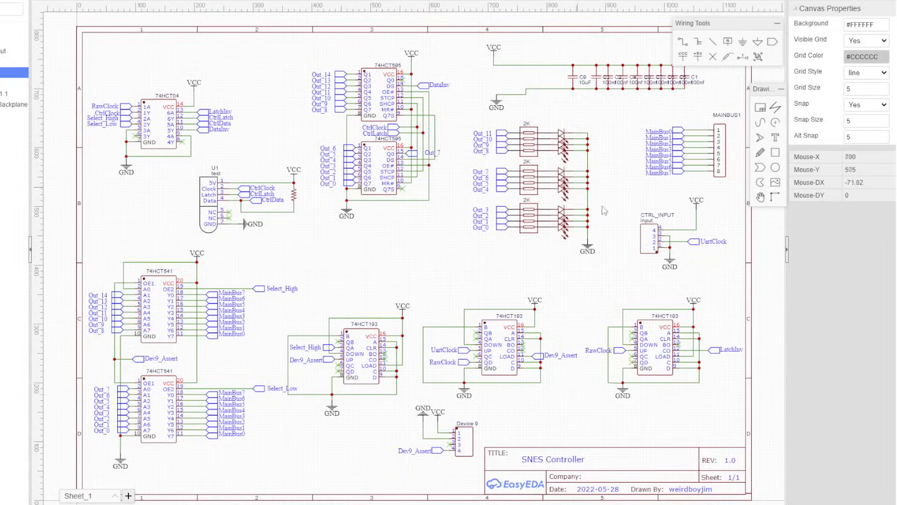
pyautogui.scroll(4, 602, 204)
pyautogui.click(523, 78)
pyautogui.click(526, 238)
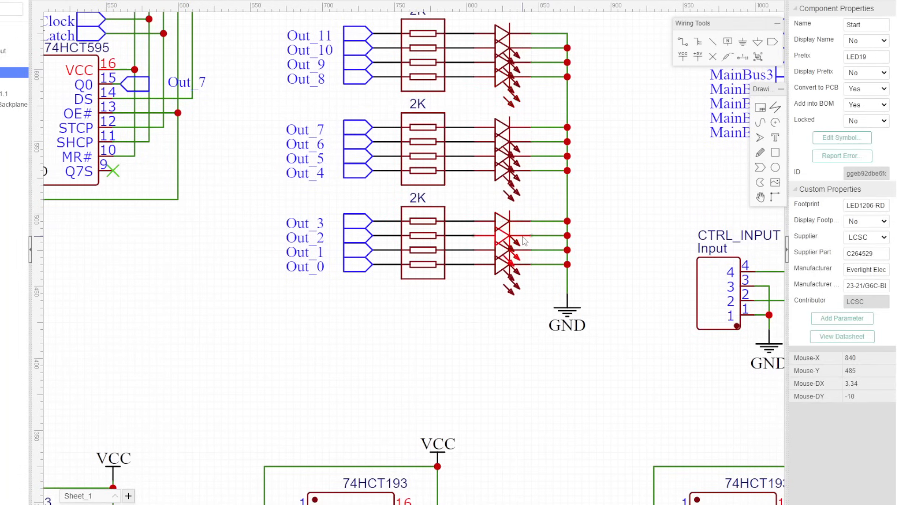
pyautogui.click(507, 221)
pyautogui.scroll(2, 566, 243)
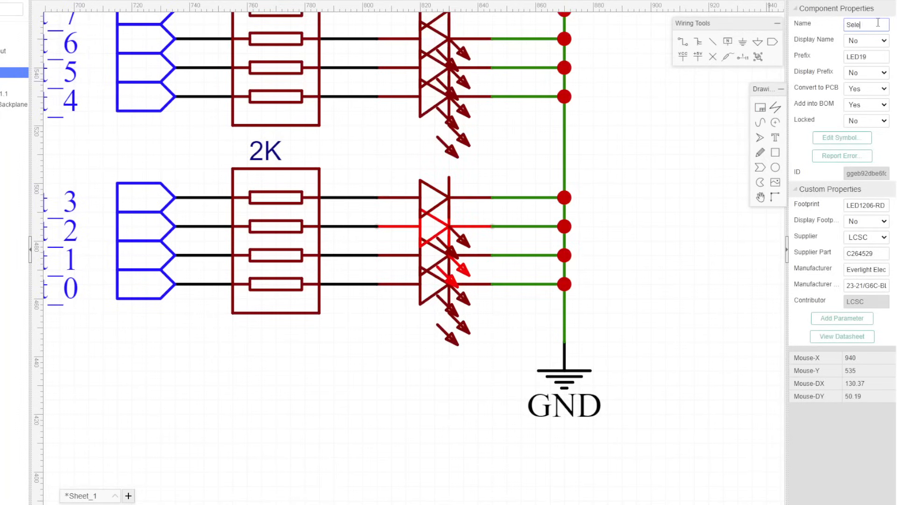
pyautogui.click(476, 285)
pyautogui.click(682, 195)
pyautogui.scroll(-2, 691, 196)
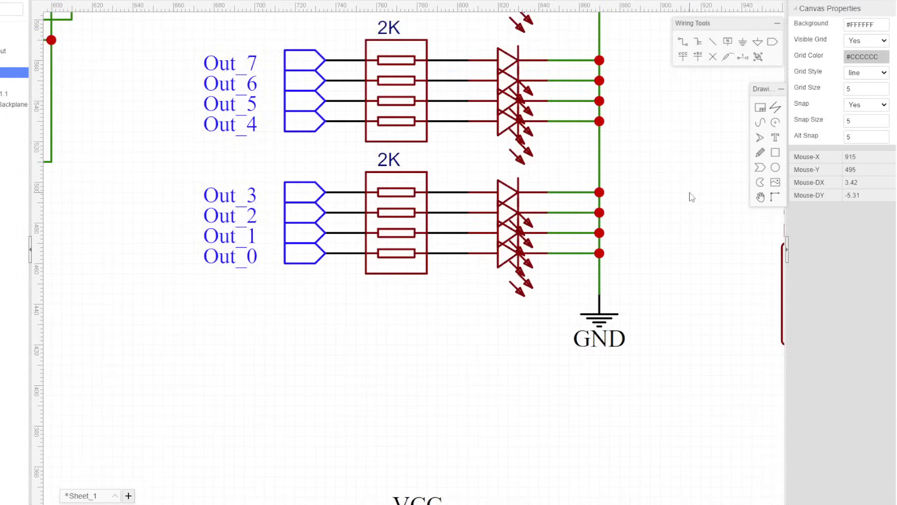
pyautogui.scroll(2, 691, 196)
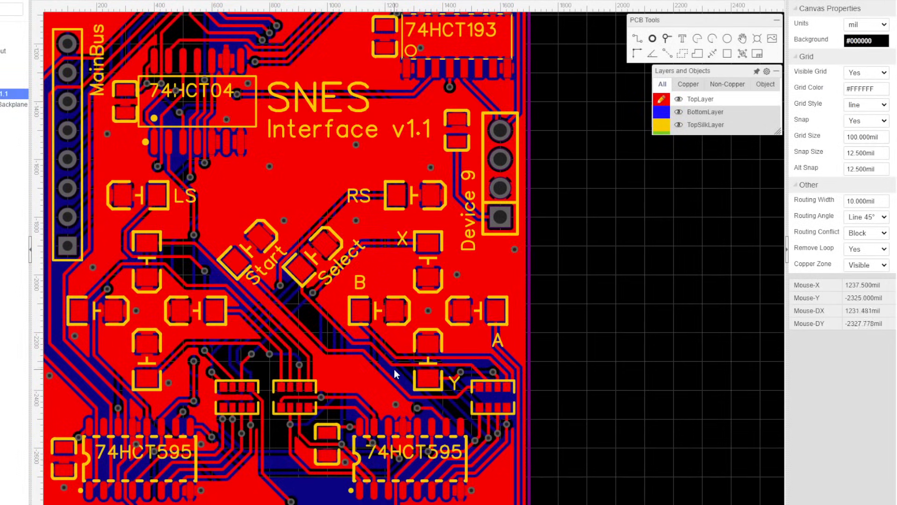
# Examine the button LED labels and the track nets at the right-hand resistor array on the v1.1 board.
pyautogui.scroll(2, 395, 372)
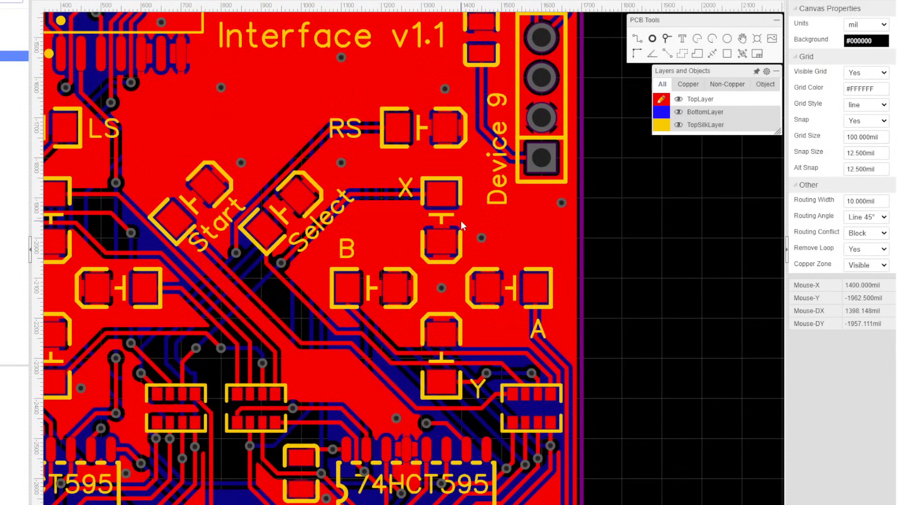
pyautogui.scroll(-3, 716, 341)
pyautogui.scroll(4, 605, 254)
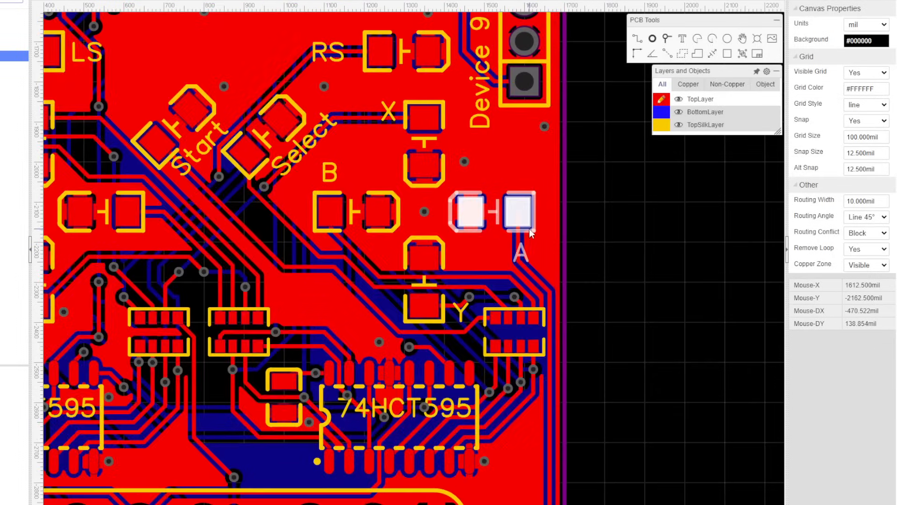
pyautogui.click(524, 220)
pyautogui.click(694, 265)
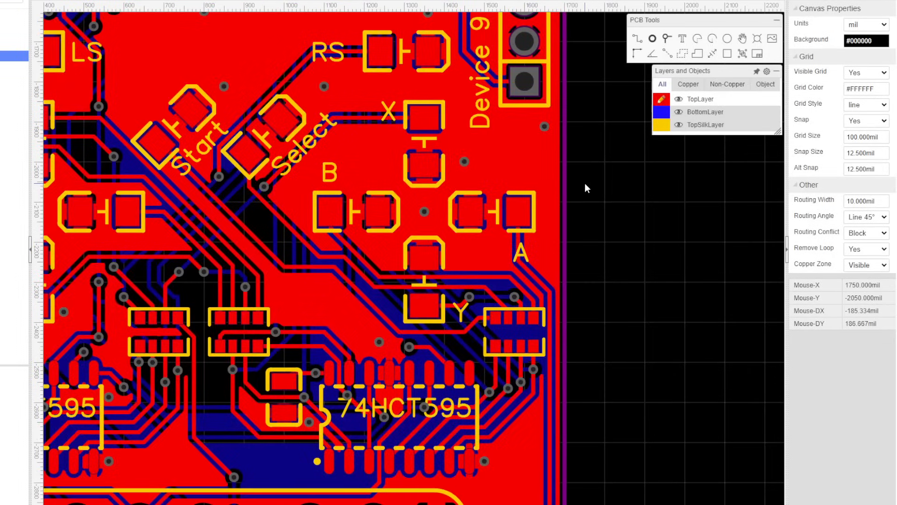
pyautogui.click(213, 123)
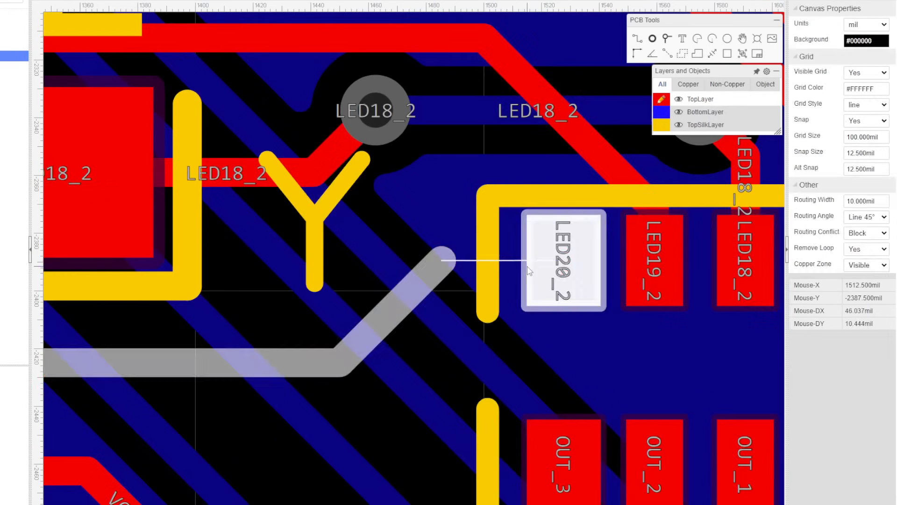
pyautogui.scroll(-4, 543, 152)
pyautogui.scroll(-7, 658, 461)
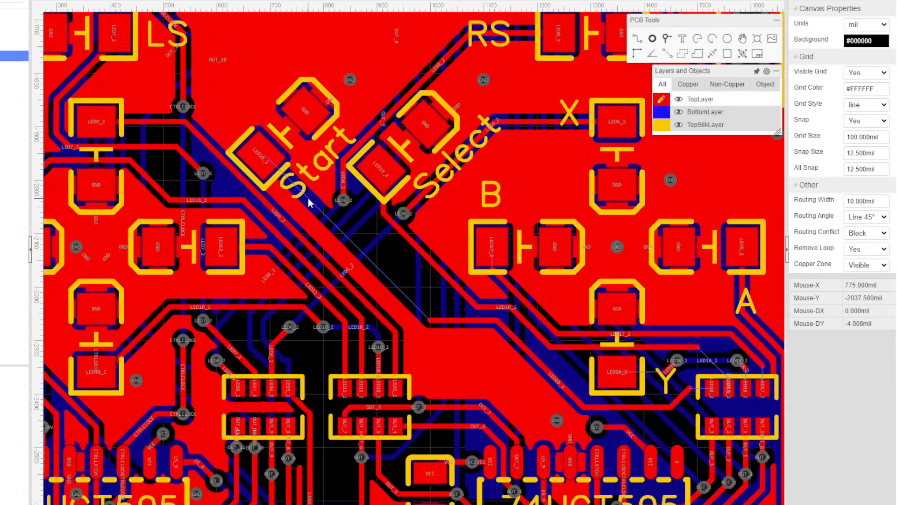
# Check the locations and rotations of the Start, Select, Y and B LEDs on the board.
pyautogui.scroll(2, 290, 154)
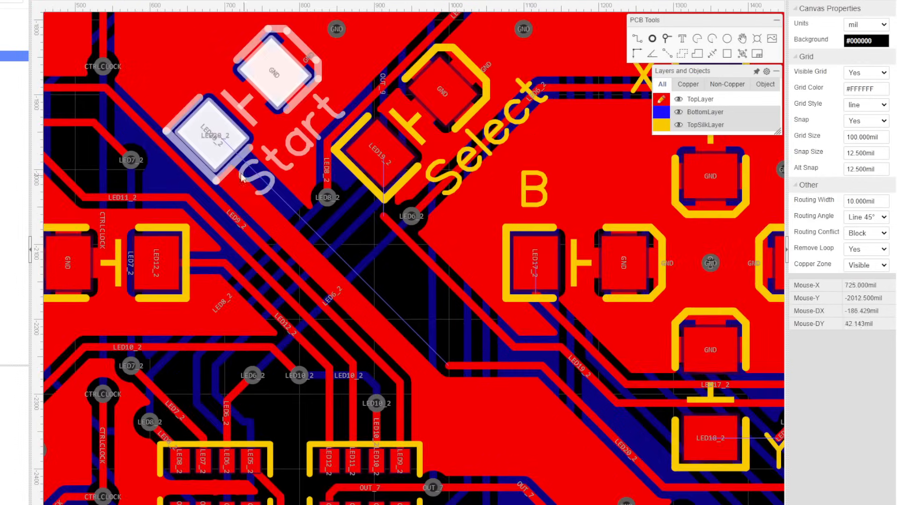
pyautogui.click(294, 154)
pyautogui.click(463, 173)
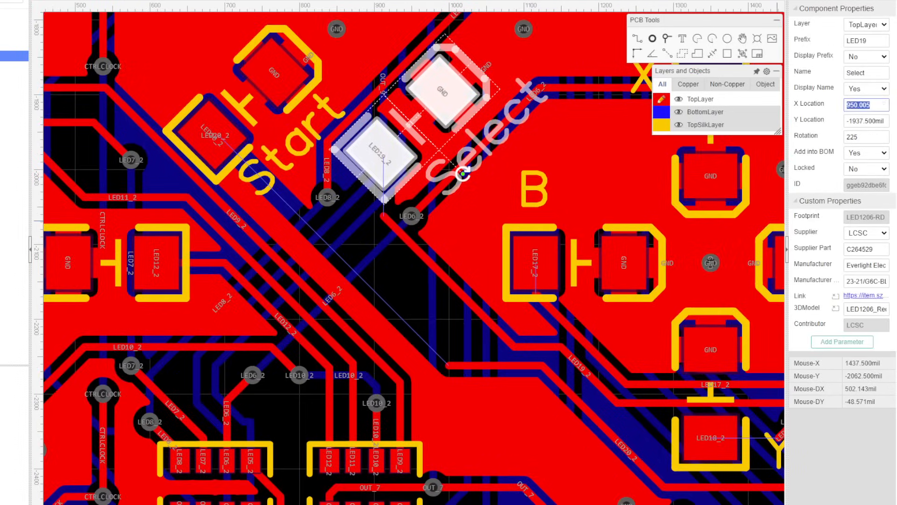
pyautogui.click(535, 262)
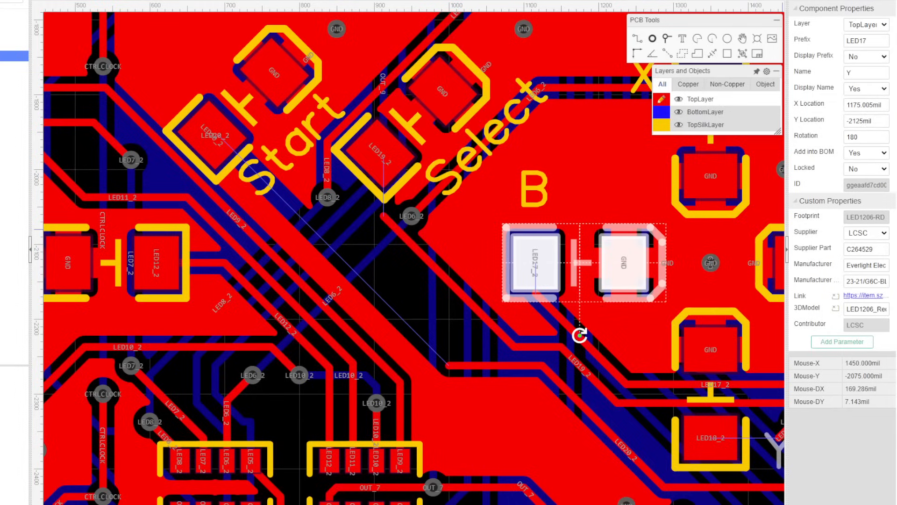
pyautogui.click(748, 347)
pyautogui.scroll(-5, 431, 133)
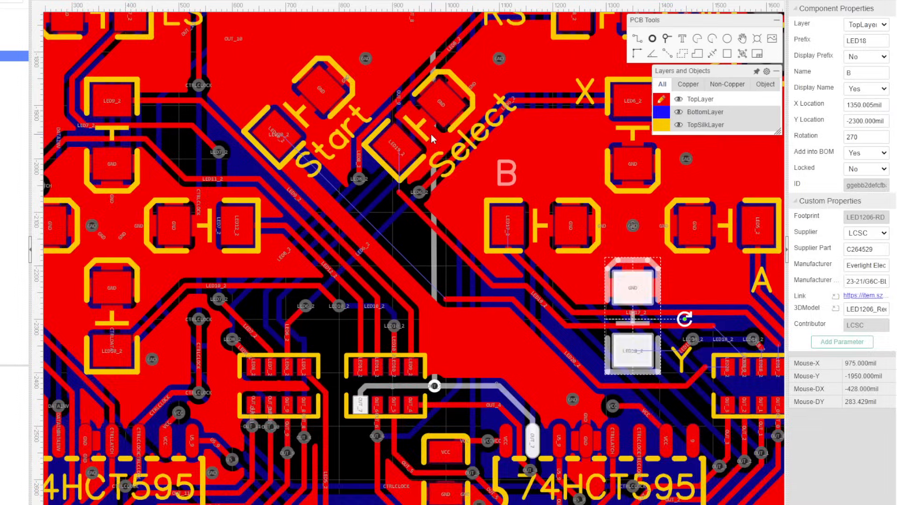
# Delete the B, Y, Select and Start LEDs from the board and bring them in again from the schematic.
pyautogui.press('Delete')
pyautogui.click(489, 183)
pyautogui.press('Delete')
pyautogui.click(424, 130)
pyautogui.press('Delete')
pyautogui.click(353, 148)
pyautogui.press('Delete')
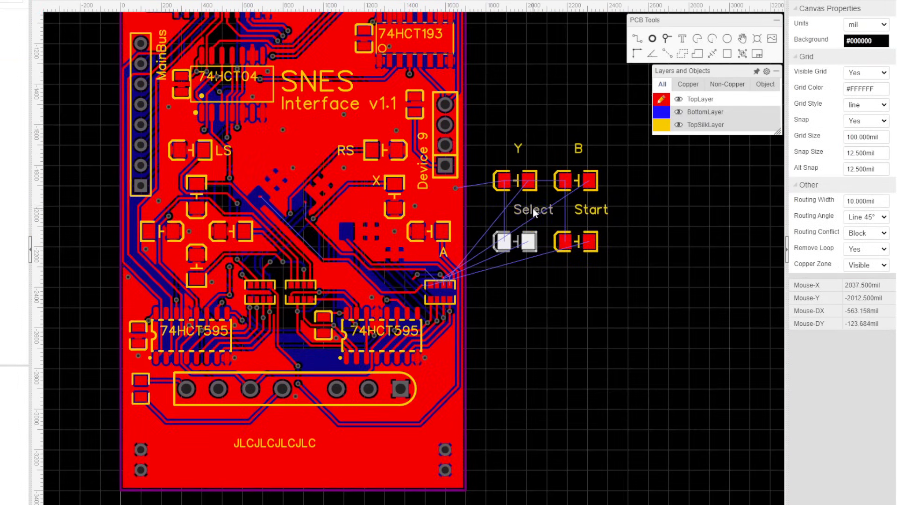
# Rotate the re-imported Select and Start LEDs together to 225 degrees.
pyautogui.moveTo(485, 221); pyautogui.dragTo(618, 262)
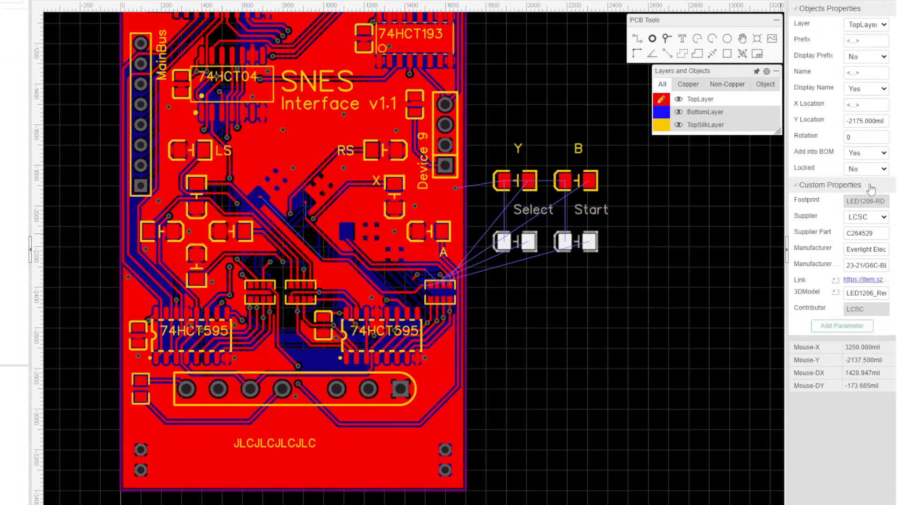
pyautogui.click(867, 139)
pyautogui.write('225')
pyautogui.press('Return')
# Try rotating the Start label to 225 and 135 degrees.
pyautogui.click(589, 274)
pyautogui.click(866, 124)
pyautogui.write('225')
pyautogui.press('Return')
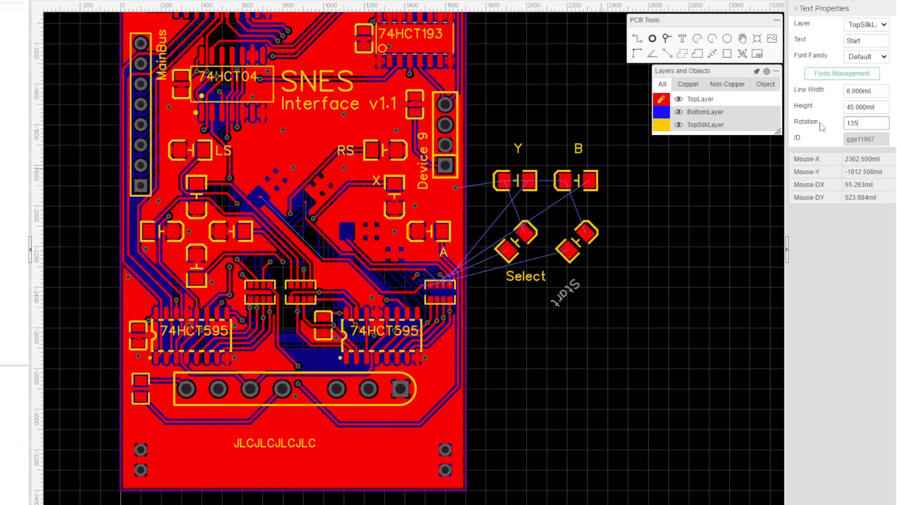
pyautogui.press('Return')
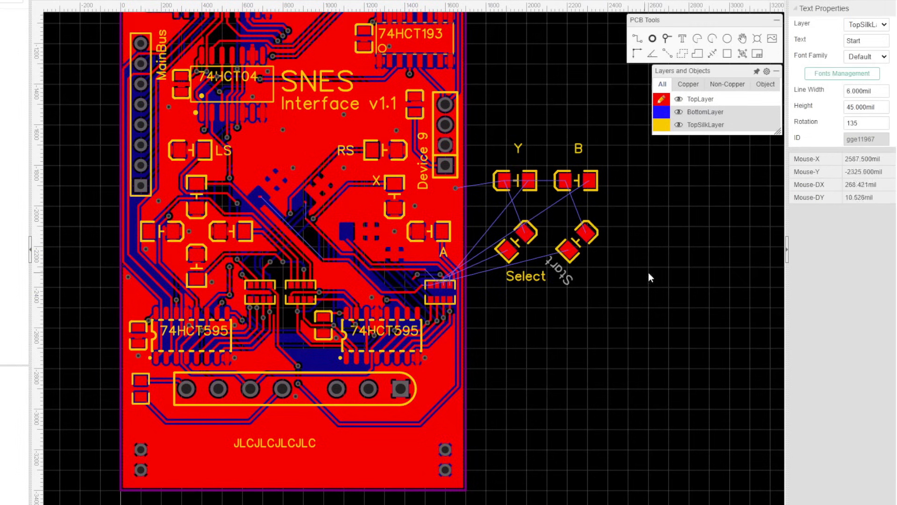
# Rotate the Start and Select labels to 45 degrees and place each one alongside its LED.
pyautogui.click(866, 123)
pyautogui.write('45')
pyautogui.click(526, 276)
pyautogui.click(867, 124)
pyautogui.write('45')
pyautogui.moveTo(518, 264); pyautogui.dragTo(530, 252)
pyautogui.click(636, 289)
pyautogui.moveTo(596, 232); pyautogui.dragTo(597, 179)
pyautogui.click(687, 266)
# Position the Start LED at X 950.005 mil, Y -1937.5 mil.
pyautogui.click(606, 236)
pyautogui.press('Return')
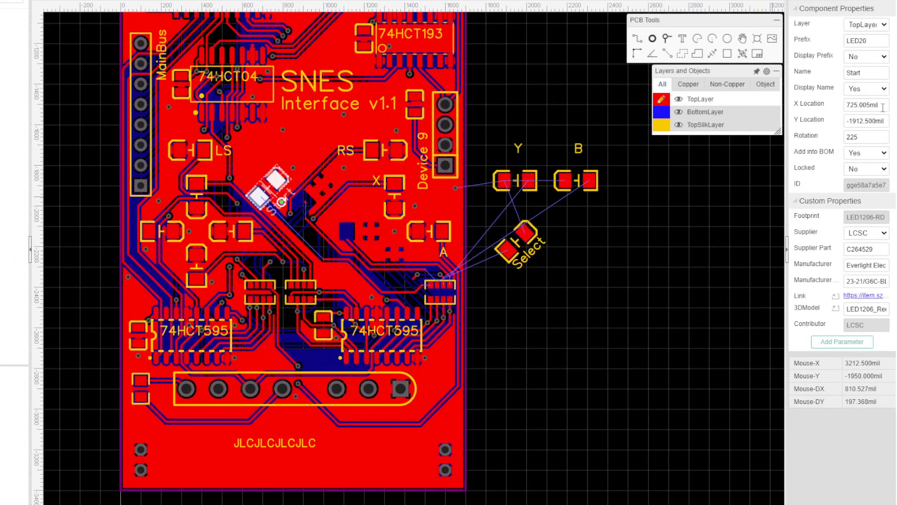
pyautogui.write('-1937.5')
pyautogui.moveTo(846, 121); pyautogui.dragTo(889, 107)
pyautogui.press('Return')
# Position the Select LED at X 725.005 mil, Y -1912.5 mil.
pyautogui.click(535, 234)
pyautogui.write('725.005')
pyautogui.moveTo(846, 121); pyautogui.dragTo(889, 122)
pyautogui.write('-1912.5')
pyautogui.press('Return')
pyautogui.scroll(5, 286, 199)
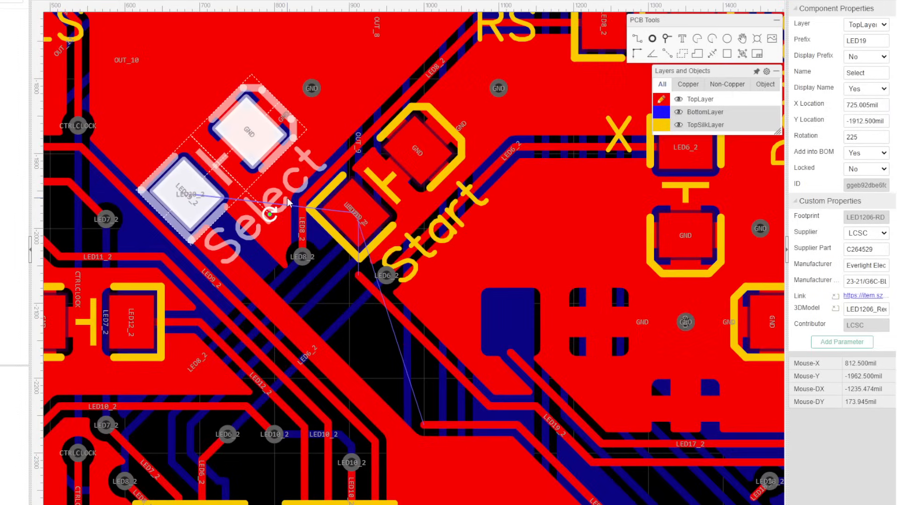
# Move the Start LED out of the way temporarily and delete the leftover LED19_2 track fragment beneath it.
pyautogui.click(600, 237)
pyautogui.click(358, 212)
pyautogui.press('Escape')
pyautogui.click(357, 213)
pyautogui.click(869, 109)
pyautogui.write('1')
pyautogui.press('Return')
pyautogui.click(358, 212)
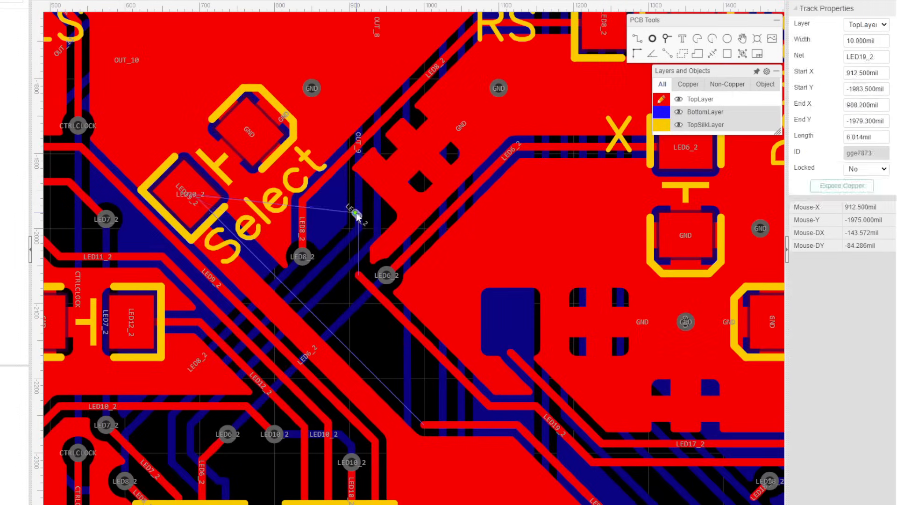
pyautogui.press('Delete')
# Rotate the Y LED to 180 degrees and position it at X 1175.005 mil, Y -2125 mil.
pyautogui.scroll(-5, 262, 209)
pyautogui.click(600, 202)
pyautogui.click(622, 193)
pyautogui.moveTo(846, 137); pyautogui.dragTo(864, 137)
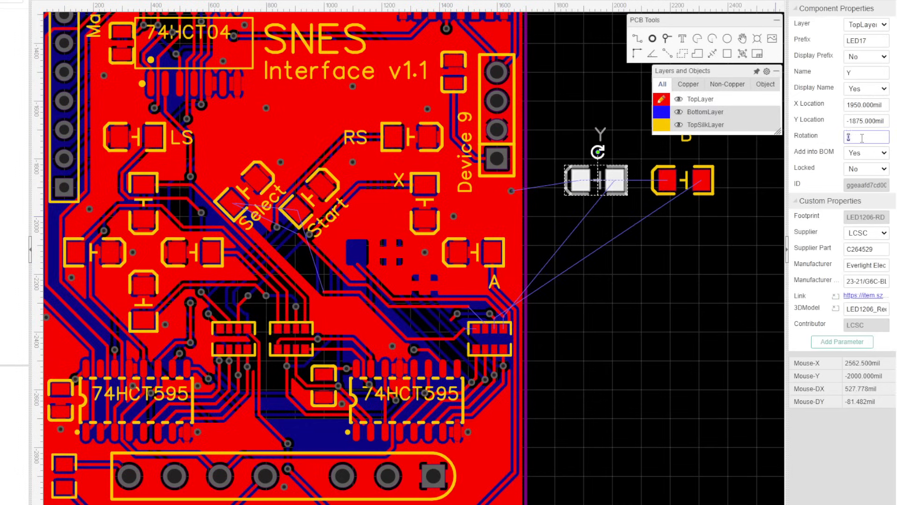
pyautogui.write('180')
pyautogui.press('Return')
pyautogui.write('1175.005')
pyautogui.press('Return')
pyautogui.moveTo(846, 105); pyautogui.dragTo(889, 121)
pyautogui.write('-2125')
pyautogui.press('Return')
# Rotate the B LED to 270 degrees and position it at X 1350.005 mil, Y -2300 mil.
pyautogui.click(713, 193)
pyautogui.doubleClick(863, 137)
pyautogui.write('270')
pyautogui.press('Return')
pyautogui.press('Return')
pyautogui.write('-2300')
pyautogui.press('Return')
pyautogui.click(626, 234)
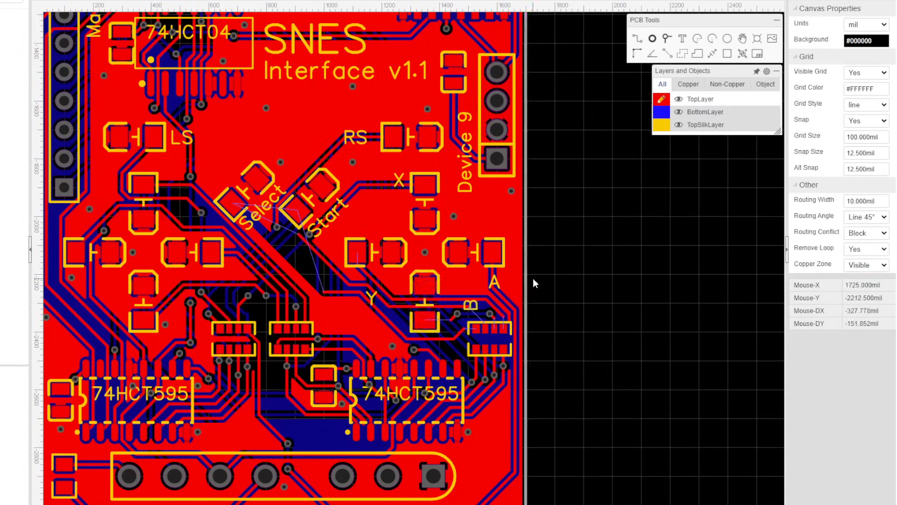
# Turn the B and Y labels upright and place them beside their LEDs.
pyautogui.press('space')
pyautogui.moveTo(471, 307); pyautogui.dragTo(447, 288)
pyautogui.press('space')
pyautogui.press('space')
pyautogui.moveTo(372, 298); pyautogui.dragTo(382, 279)
pyautogui.click(570, 286)
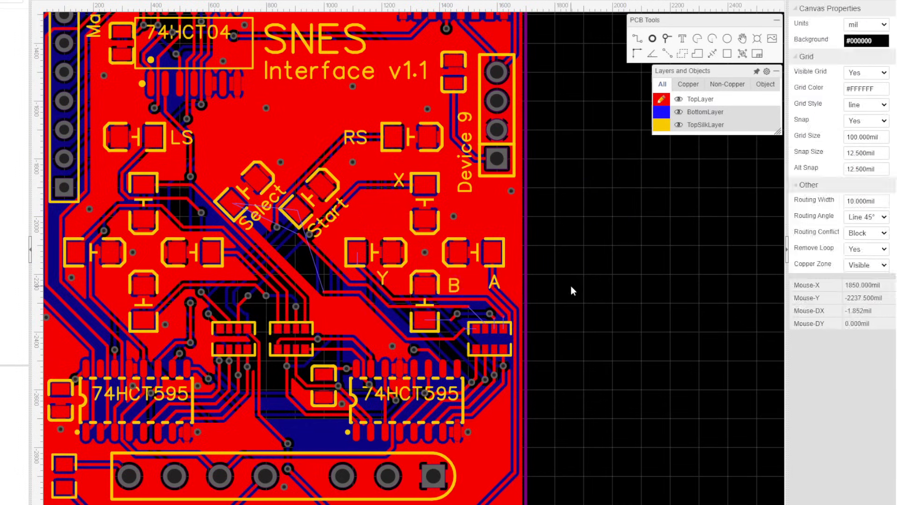
# Swap the net names of the two tracks serving the Start and Select LEDs, giving the Start track net LED20_2.
pyautogui.scroll(5, 182, 226)
pyautogui.click(538, 303)
pyautogui.doubleClick(861, 57)
pyautogui.hotkey('ctrl', 'c')
pyautogui.click(652, 405)
pyautogui.hotkey('ctrl', 'v')
pyautogui.moveTo(877, 56)
pyautogui.mouseDown()
pyautogui.moveTo(797, 55)
pyautogui.moveTo(882, 58)
pyautogui.mouseUp()
pyautogui.click(683, 401)
pyautogui.write('LED20_2')
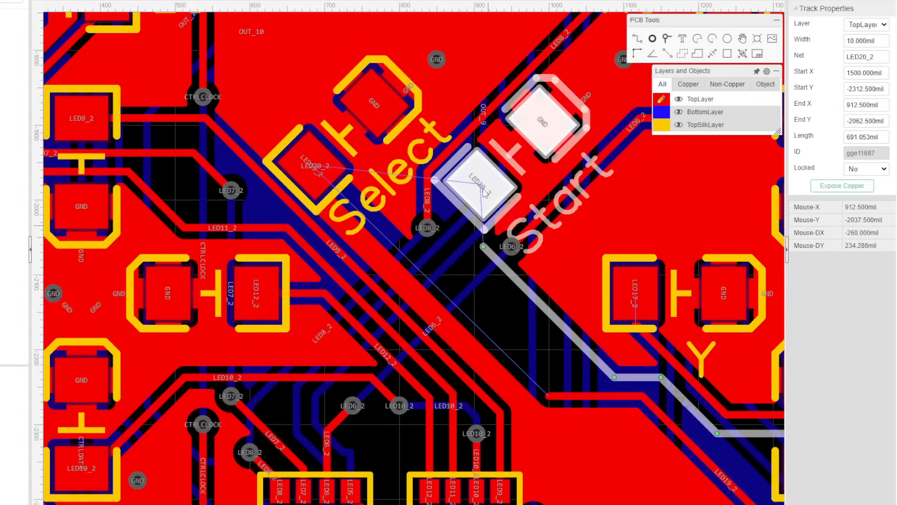
# Move the Select LED aside and delete the leftover LED20_2 track fragment from its former place.
pyautogui.click(312, 171)
pyautogui.moveTo(337, 145); pyautogui.dragTo(132, 389)
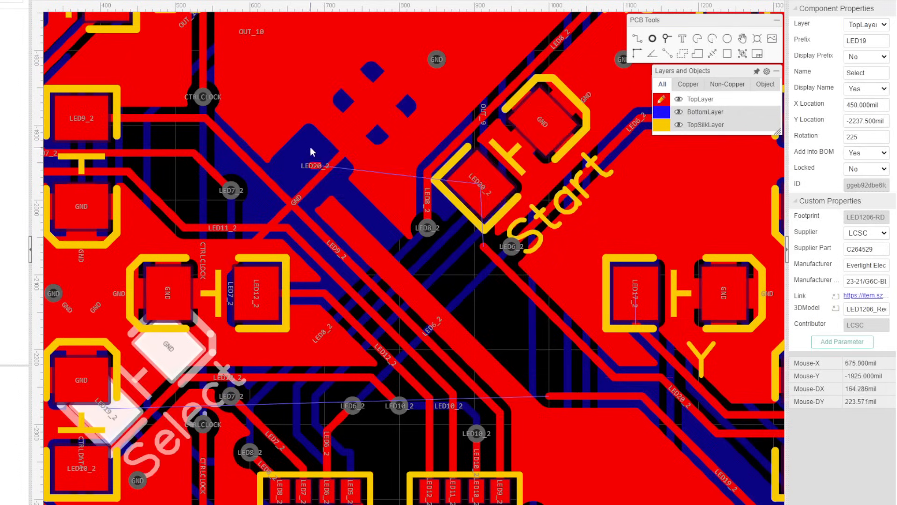
pyautogui.click(314, 166)
pyautogui.press('Delete')
# Return the Select LED to X 725.005 mil, Y -1912.5 mil.
pyautogui.moveTo(185, 312); pyautogui.dragTo(394, 74)
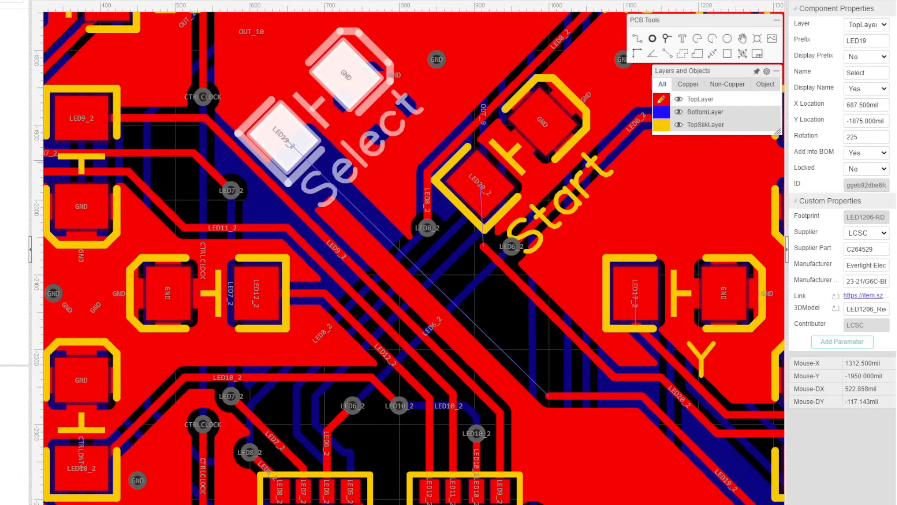
pyautogui.press('Tab')
pyautogui.write('-1912.5')
pyautogui.press('Return')
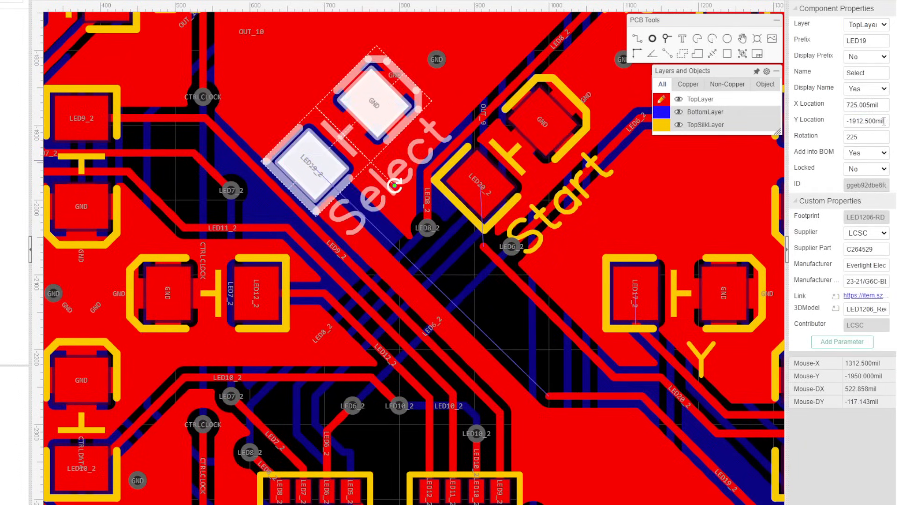
# Route tracks from the Select and Start LED pads to the open ends of the LED19_2 and LED20_2 tracks.
pyautogui.click(638, 39)
pyautogui.click(547, 396)
pyautogui.click(314, 171)
pyautogui.click(481, 189)
pyautogui.click(483, 250)
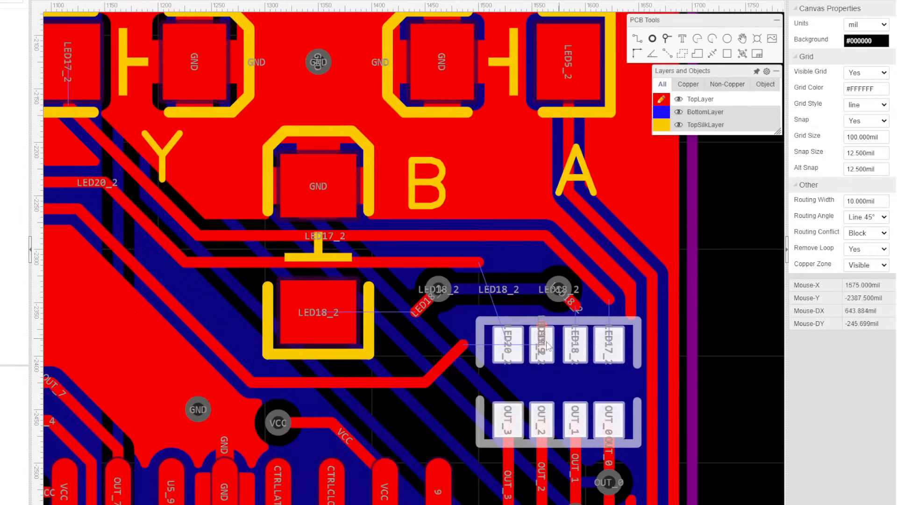
# Delete the diagonal end of the LED19_2 track and route the LED19_2 and LED20_2 tracks to their resistor array pads.
pyautogui.click(453, 360)
pyautogui.press('Delete')
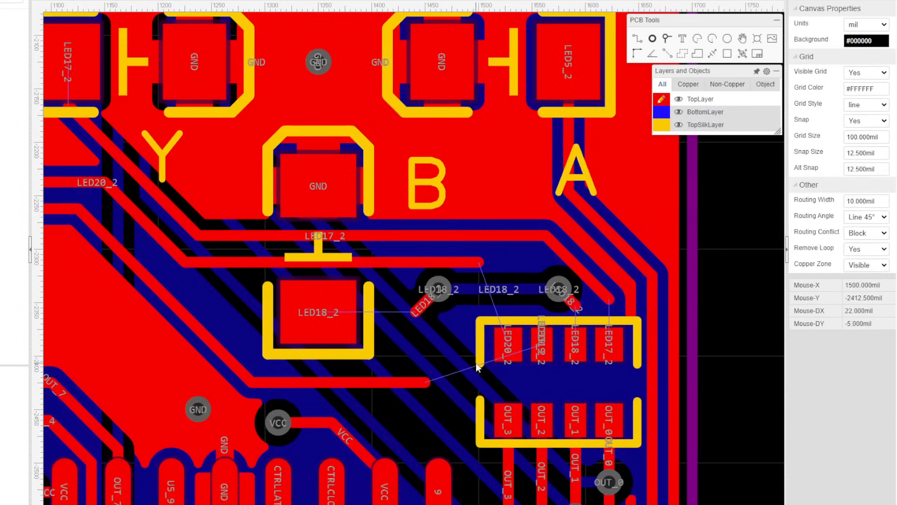
pyautogui.press('w')
pyautogui.scroll(2, 427, 380)
pyautogui.click(427, 378)
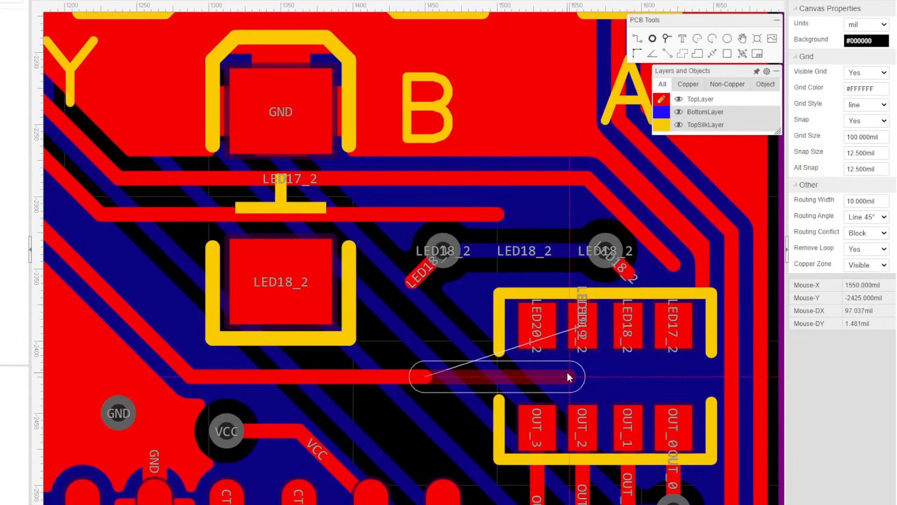
pyautogui.click(567, 373)
pyautogui.click(579, 327)
pyautogui.click(502, 219)
pyautogui.click(540, 321)
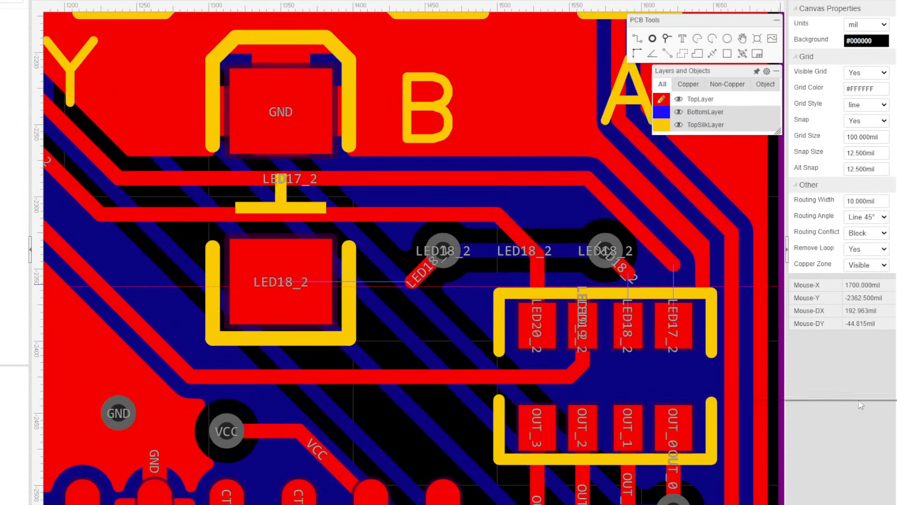
pyautogui.scroll(-4, 526, 203)
pyautogui.scroll(-2, 525, 203)
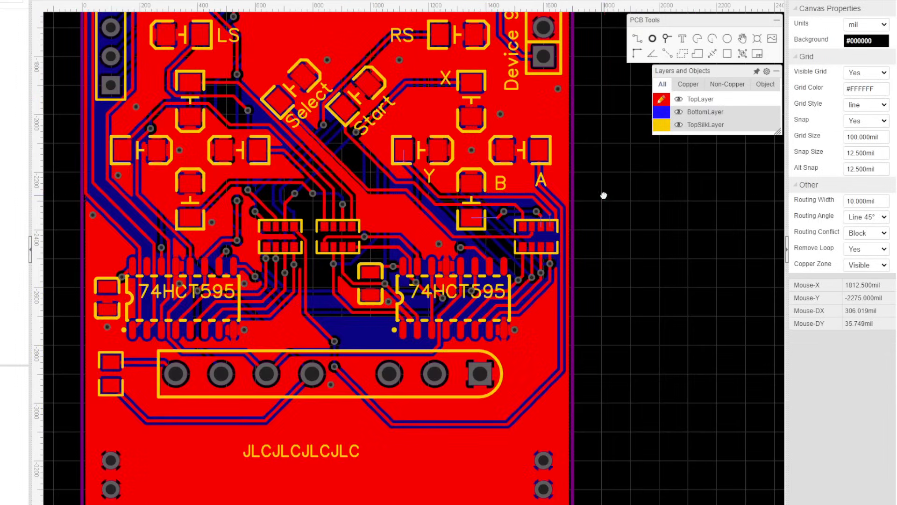
pyautogui.moveTo(601, 172); pyautogui.dragTo(615, 250, button='right')
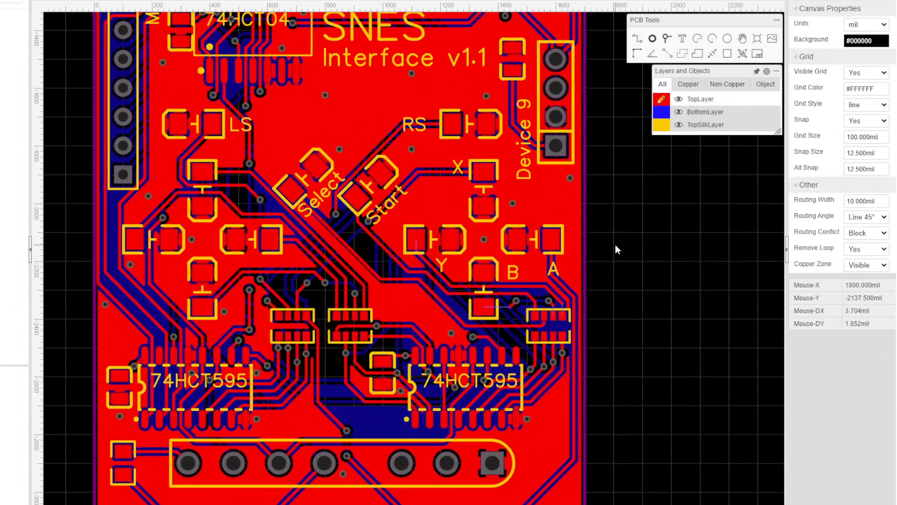
pyautogui.scroll(2, 605, 278)
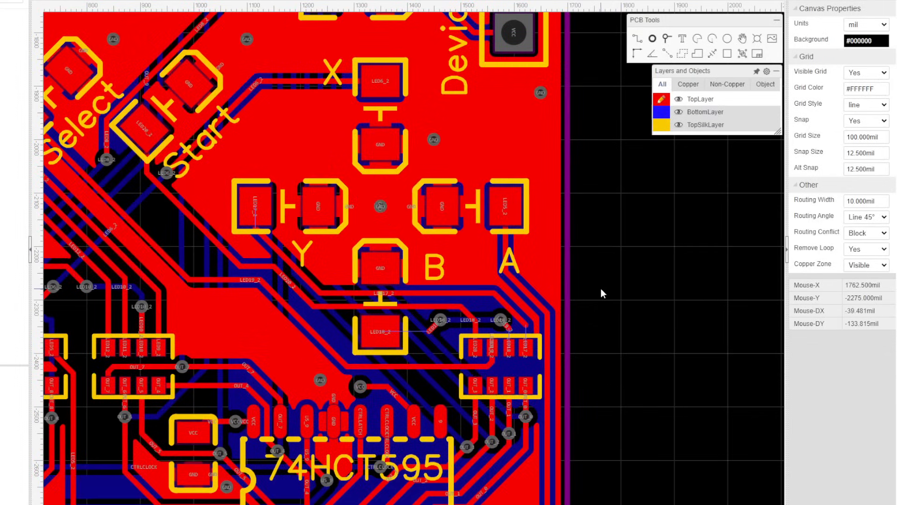
pyautogui.scroll(1, 693, 263)
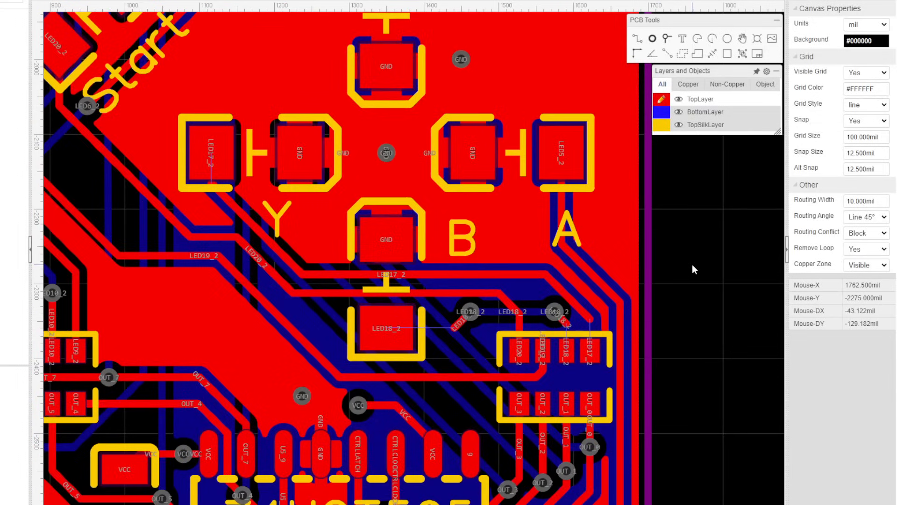
pyautogui.scroll(-2, 691, 265)
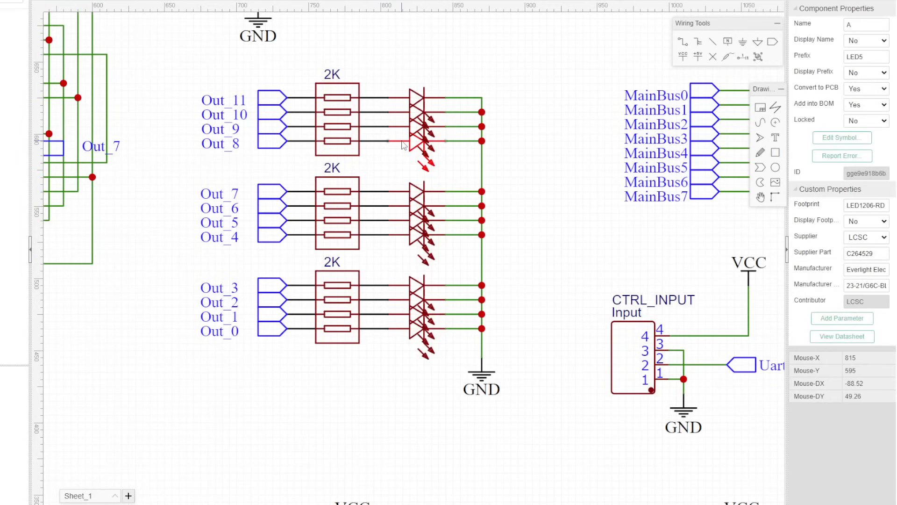
# Swap the names of the Y and B LEDs in the schematic, naming LED18 Y and LED17 B, and save it.
pyautogui.click(401, 131)
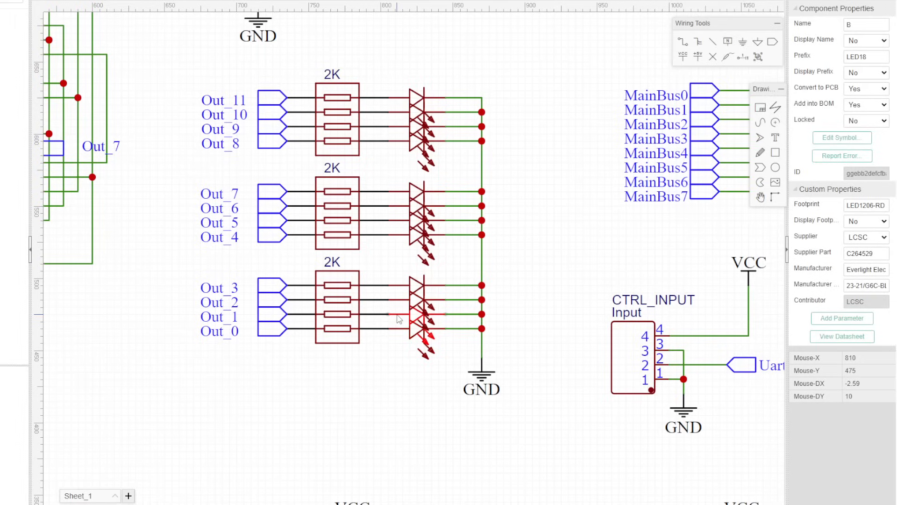
pyautogui.click(401, 333)
pyautogui.click(413, 314)
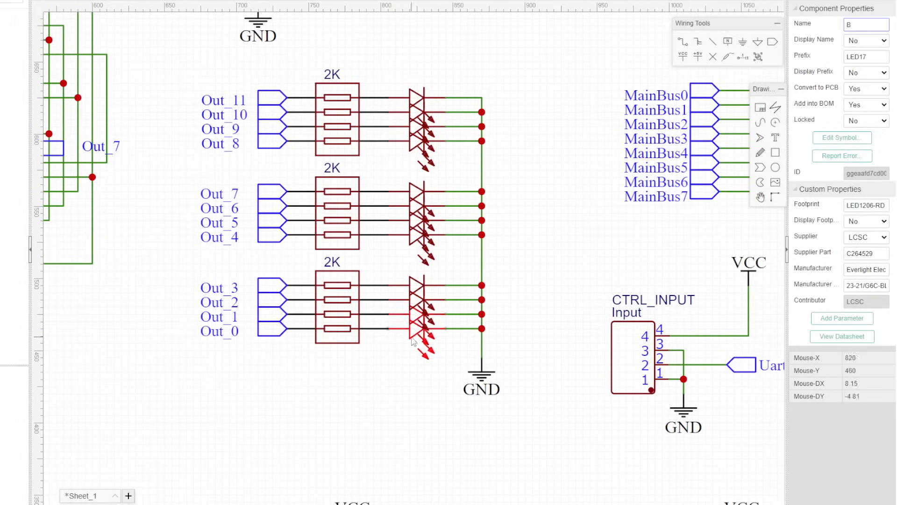
pyautogui.click(864, 27)
pyautogui.hotkey('ctrl', 's')
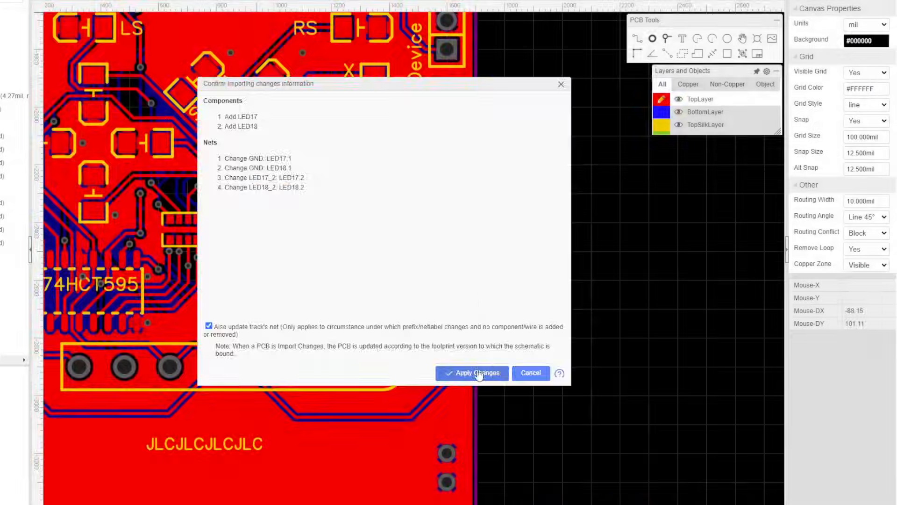
# Apply the imported schematic changes for LED17 and LED18 to the PCB and place the new LEDs beside the board.
pyautogui.click(468, 374)
pyautogui.moveTo(605, 428); pyautogui.dragTo(600, 146)
pyautogui.scroll(2, 661, 245)
# Set the rotation of the Y LED to 180 and of the B LED to 270.
pyautogui.click(621, 199)
pyautogui.doubleClick(860, 137)
pyautogui.write('180')
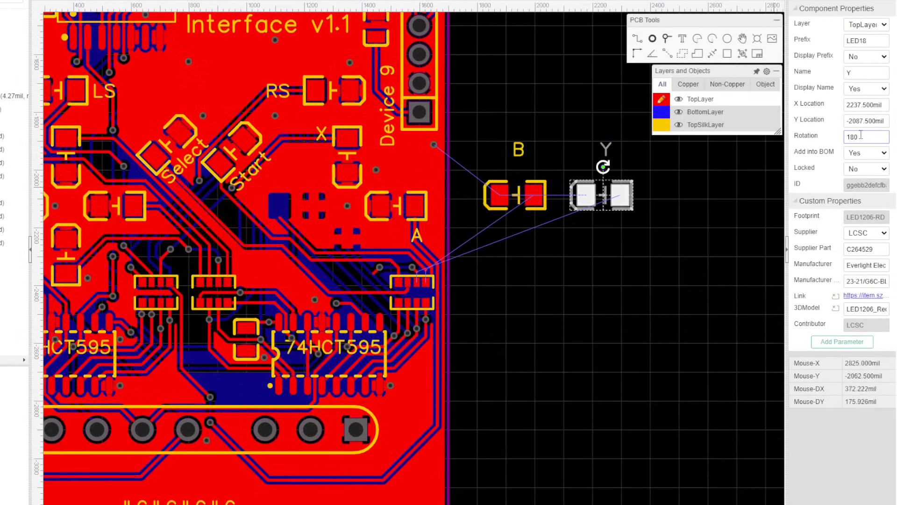
pyautogui.click(535, 198)
pyautogui.doubleClick(860, 137)
pyautogui.write('270')
pyautogui.press('Return')
# Position the Y LED at X 1175.005 mil, Y -2125 mil.
pyautogui.click(626, 205)
pyautogui.press('Return')
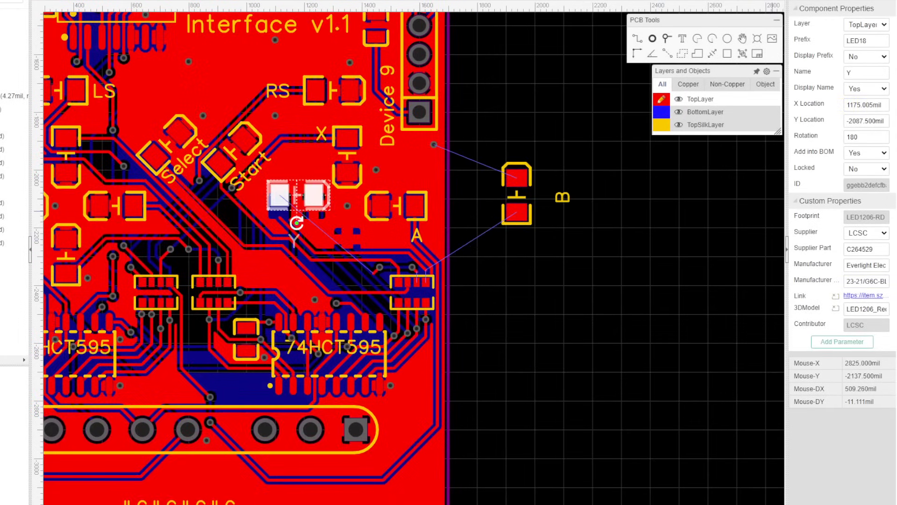
pyautogui.doubleClick(882, 121)
pyautogui.write('2125')
pyautogui.press('Return')
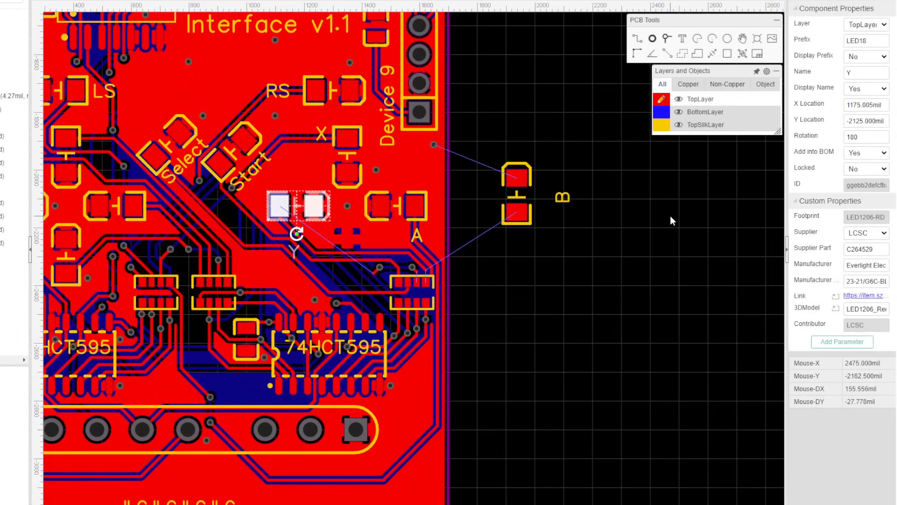
pyautogui.click(641, 182)
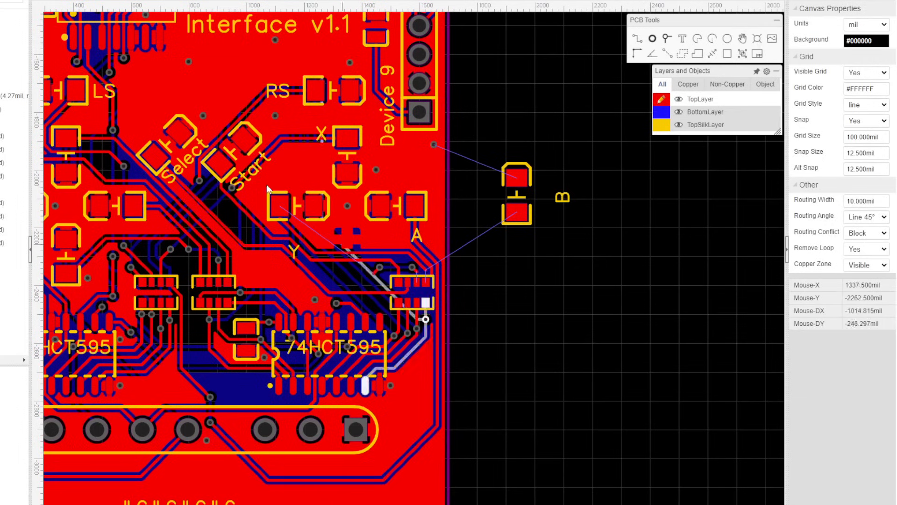
# Position the B LED at X 1350 mil, Y -2300 mil.
pyautogui.click(530, 222)
pyautogui.doubleClick(882, 105)
pyautogui.write('1350')
pyautogui.press('Return')
pyautogui.doubleClick(882, 121)
pyautogui.write('2300')
pyautogui.press('Return')
# Turn the B label upright and move the B and Y labels closer to their LEDs.
pyautogui.moveTo(391, 257); pyautogui.dragTo(372, 235)
pyautogui.press('space')
pyautogui.moveTo(294, 252); pyautogui.dragTo(317, 233)
pyautogui.click(491, 233)
# Swap the two track nets, giving the Y LED's track LED18_2 and the B LED's tracks and vias LED17_2.
pyautogui.scroll(5, 345, 288)
pyautogui.click(287, 198)
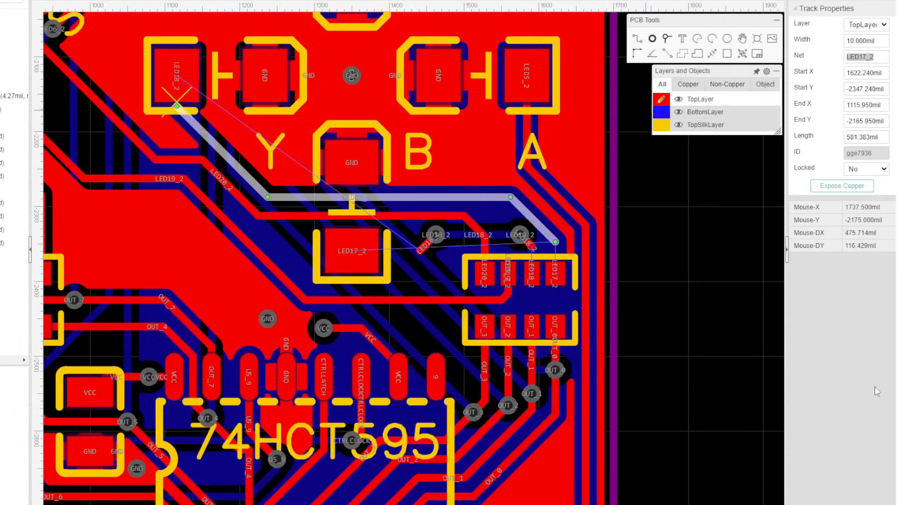
pyautogui.click(456, 235)
pyautogui.keyDown('ctrl'); pyautogui.click(424, 248); pyautogui.keyUp('ctrl')
pyautogui.keyDown('ctrl'); pyautogui.click(435, 234); pyautogui.keyUp('ctrl')
pyautogui.keyDown('ctrl'); pyautogui.click(521, 234); pyautogui.keyUp('ctrl')
pyautogui.keyDown('ctrl'); pyautogui.click(530, 245); pyautogui.keyUp('ctrl')
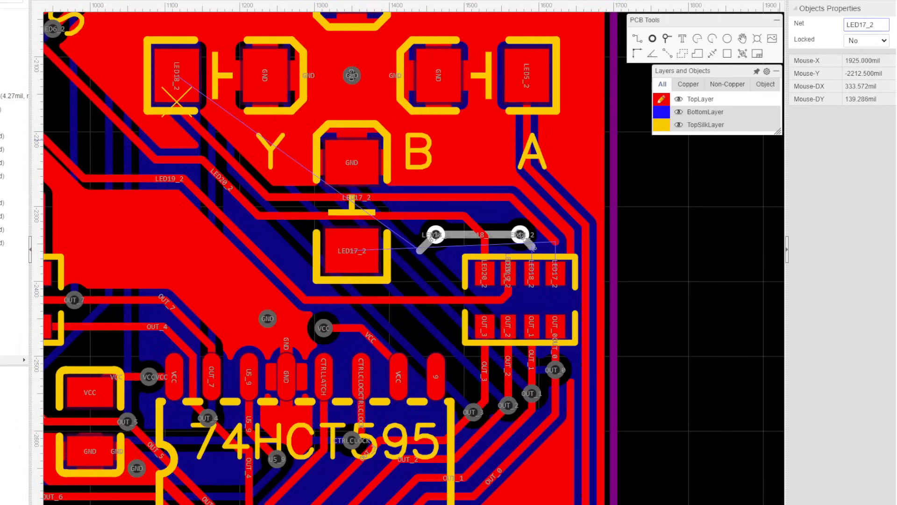
pyautogui.click(385, 197)
pyautogui.doubleClick(865, 56)
pyautogui.write('LED18_2')
pyautogui.click(705, 244)
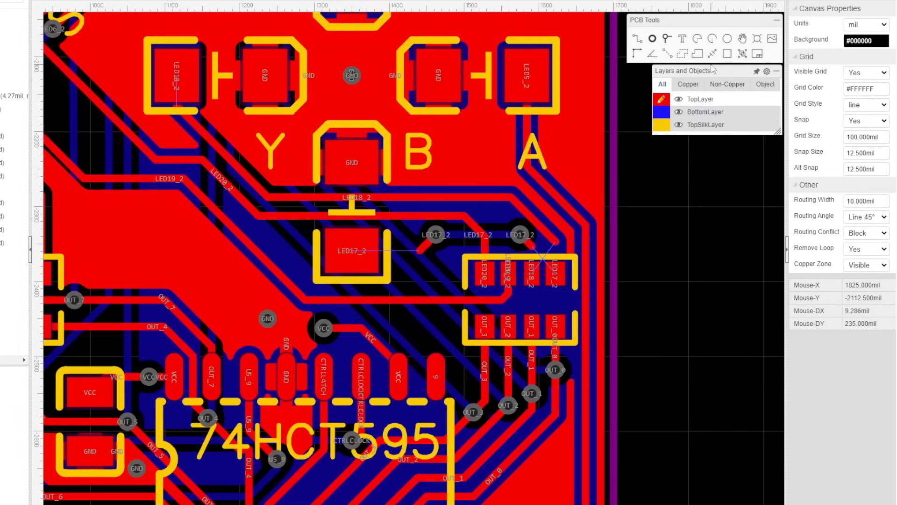
# Route a top-layer track from the B LED's pad to the open end of the LED17_2 track.
pyautogui.press('w')
pyautogui.press('b')
pyautogui.click(661, 99)
pyautogui.scroll(7, 379, 259)
pyautogui.click(535, 225)
pyautogui.click(364, 224)
pyautogui.scroll(-5, 242, 223)
pyautogui.press('Escape')
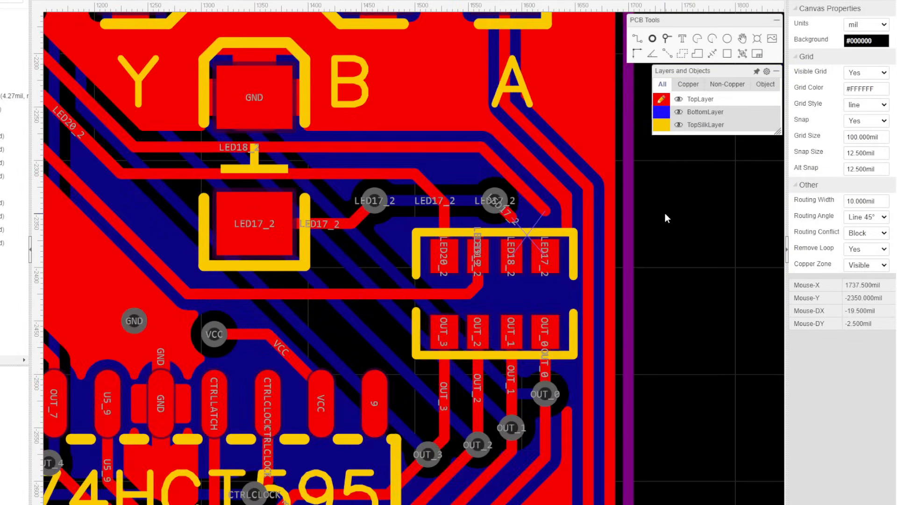
# Shift the end of the LED18_2 track towards its resistor pad and move the LED17_2 via over towards the LED17_2 pad.
pyautogui.scroll(3, 665, 213)
pyautogui.click(454, 215)
pyautogui.keyDown('ctrl'); pyautogui.click(438, 198); pyautogui.keyUp('ctrl')
pyautogui.moveTo(438, 198); pyautogui.dragTo(492, 199)
pyautogui.press('Left')
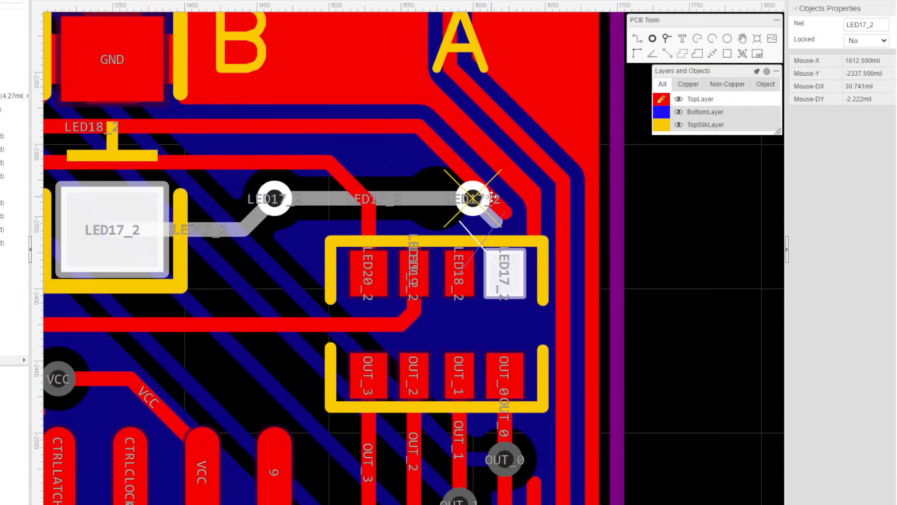
pyautogui.moveTo(457, 165); pyautogui.dragTo(404, 166)
pyautogui.click(481, 214)
pyautogui.press('Delete')
pyautogui.click(496, 220)
pyautogui.keyDown('ctrl'); pyautogui.click(473, 198); pyautogui.keyUp('ctrl')
pyautogui.moveTo(473, 198); pyautogui.dragTo(491, 198)
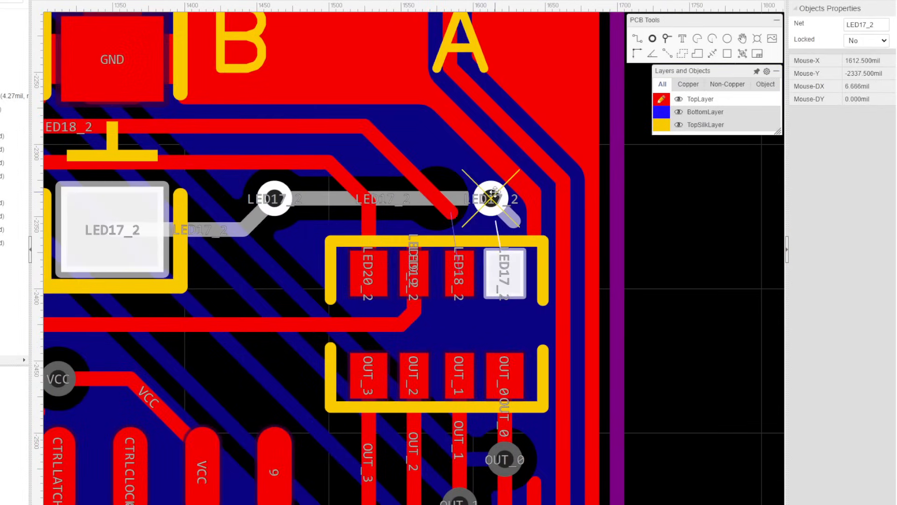
# Remove the leftover stub at the LED17_2 via and route the via and the LED18_2 track to their resistor array pads.
pyautogui.press('Delete')
pyautogui.press('w')
pyautogui.click(490, 198)
pyautogui.click(505, 273)
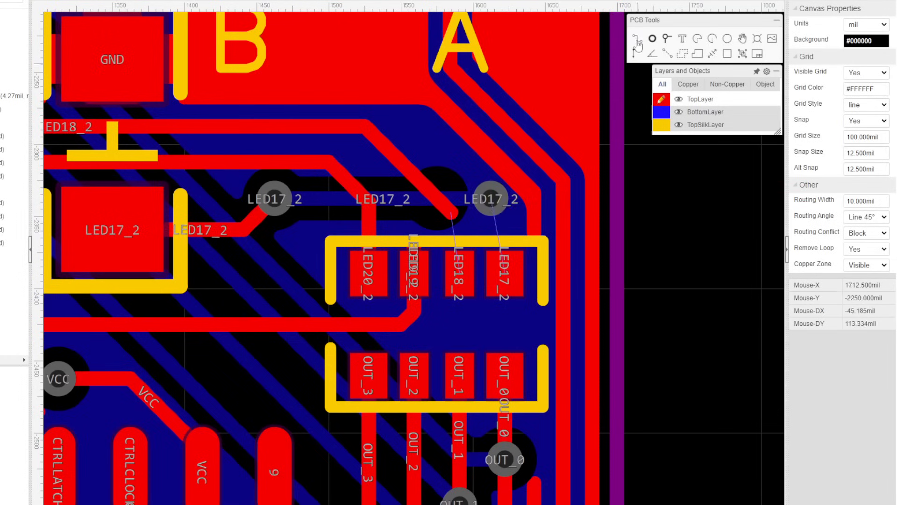
pyautogui.click(451, 213)
pyautogui.click(462, 270)
pyautogui.scroll(-3, 675, 216)
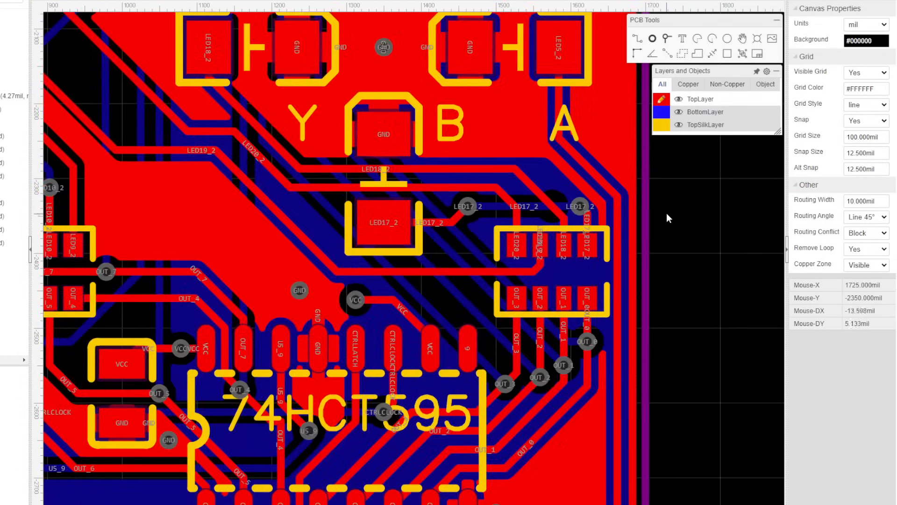
# Rebuild the board's copper areas.
pyautogui.click(101, 1)
pyautogui.click(140, 1)
pyautogui.click(460, 336)
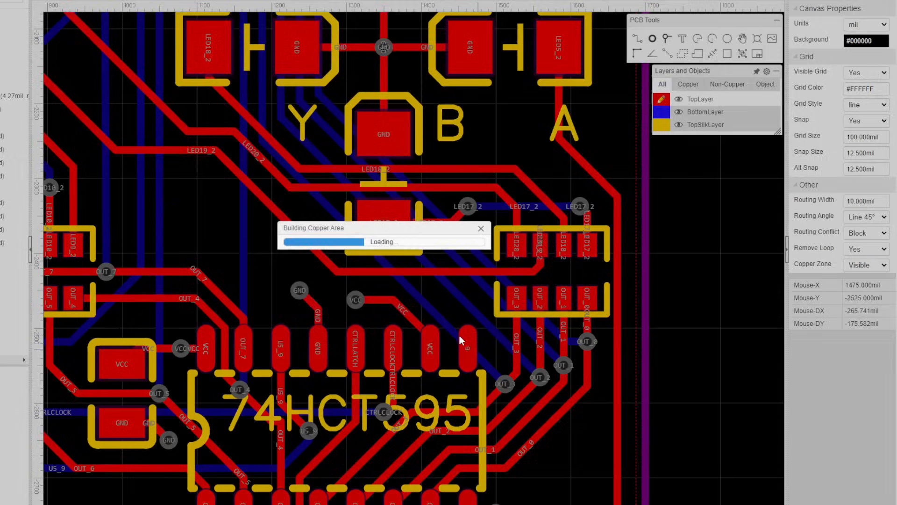
# Move the Y label above its LED and the B label next to the lower pad of its LED.
pyautogui.scroll(-4, 706, 187)
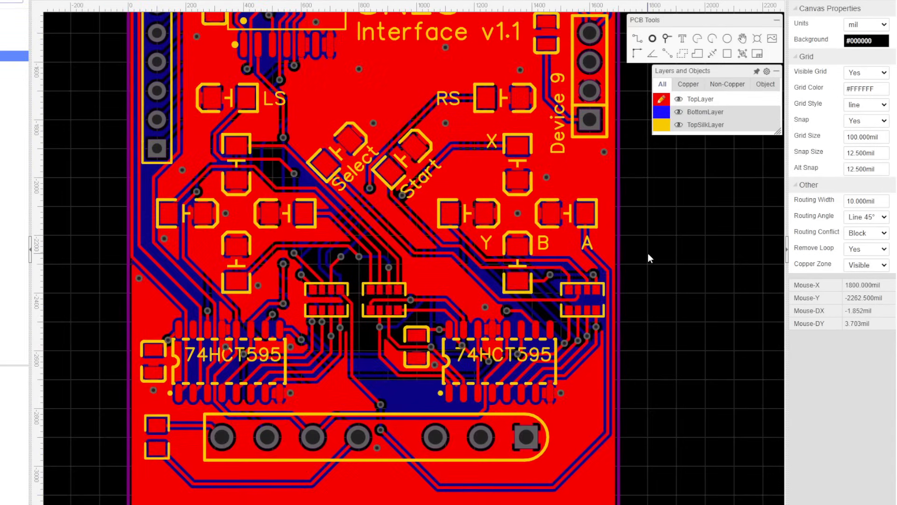
pyautogui.moveTo(486, 243); pyautogui.dragTo(450, 187)
pyautogui.moveTo(543, 242); pyautogui.dragTo(542, 281)
pyautogui.click(666, 238)
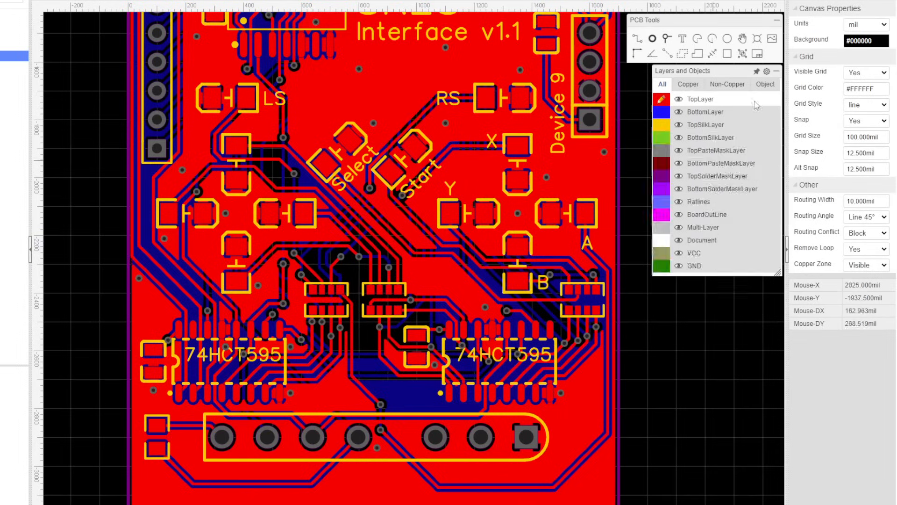
# Insert the controller outline image at 3298.239 x 1651.022 mil beside the board and assign it to the TopSilkLayer.
pyautogui.click(772, 39)
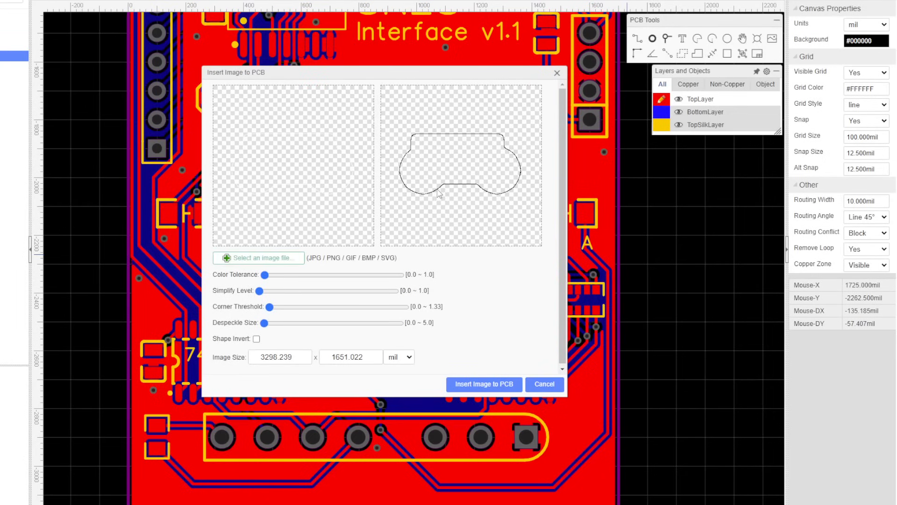
pyautogui.click(486, 383)
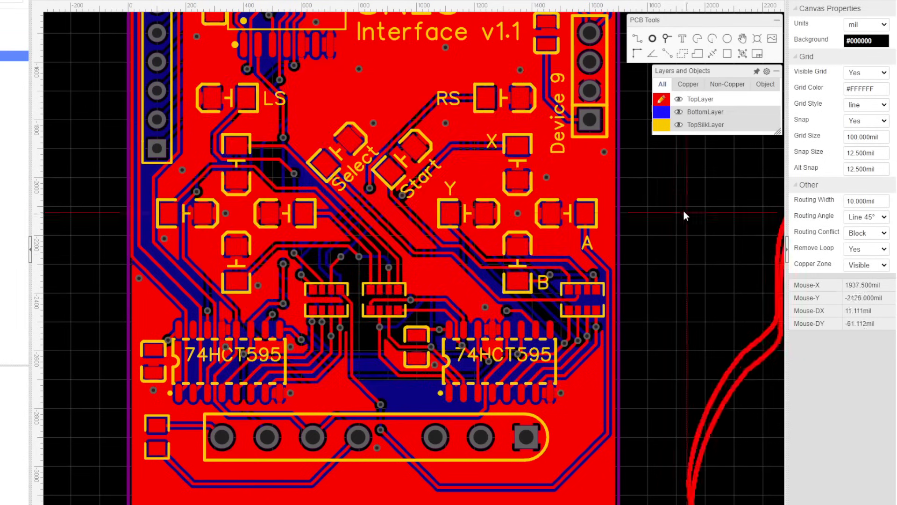
pyautogui.click(755, 345)
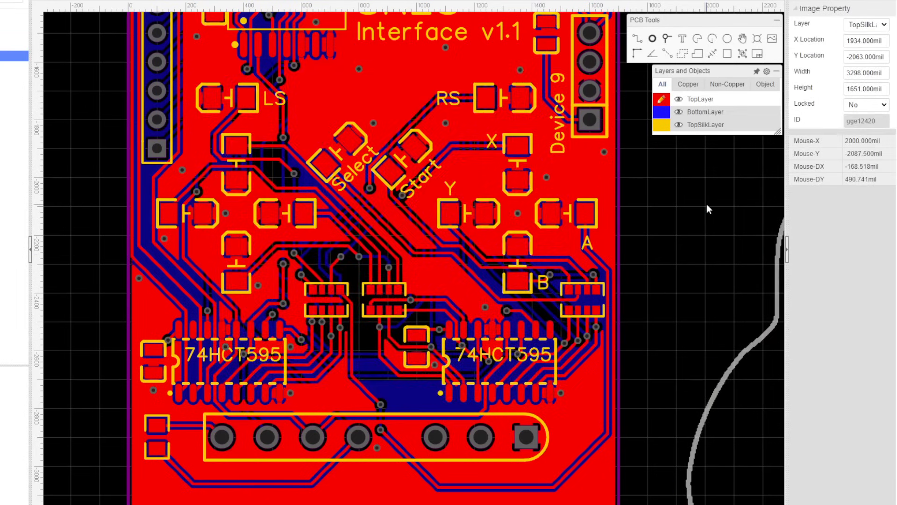
pyautogui.scroll(-5, 673, 228)
pyautogui.moveTo(585, 215); pyautogui.dragTo(585, 162)
# Insert the controller outline again at 1649.120 x 825.511 mil and assign it to the TopSilkLayer.
pyautogui.click(758, 53)
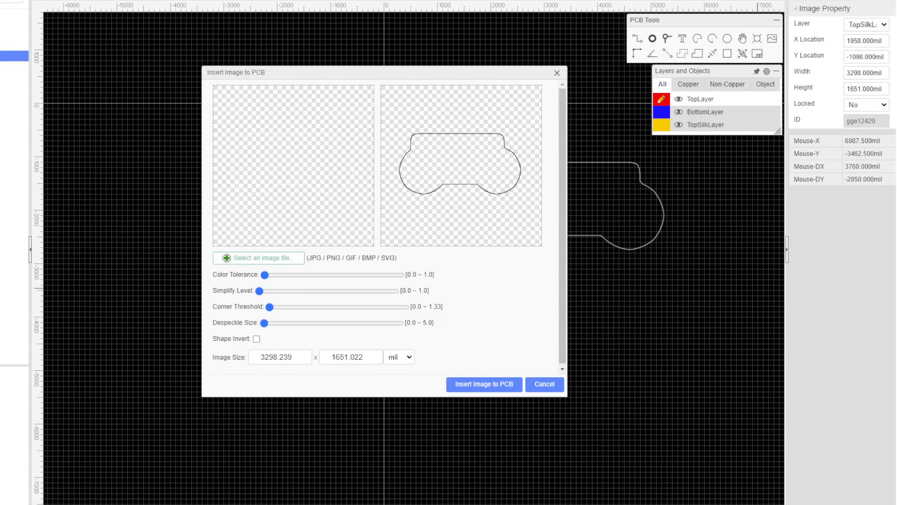
pyautogui.press('Tab')
pyautogui.press('Tab')
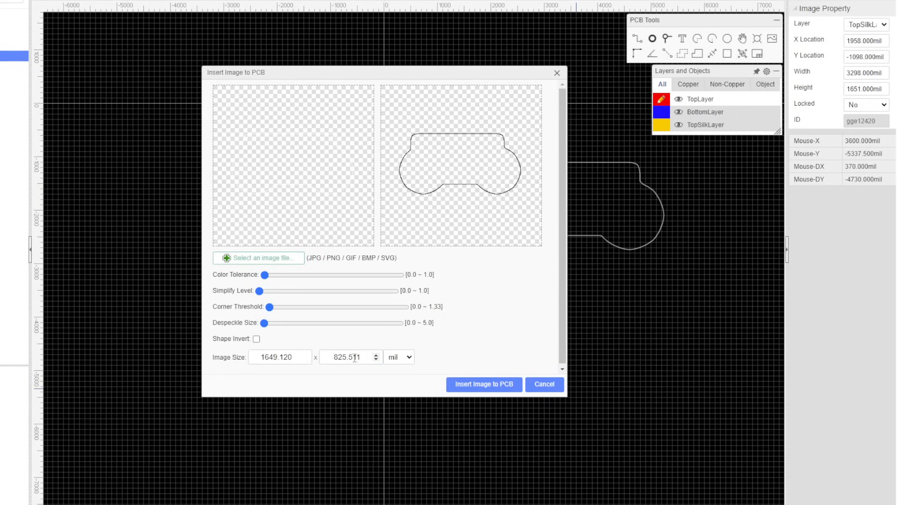
pyautogui.click(485, 384)
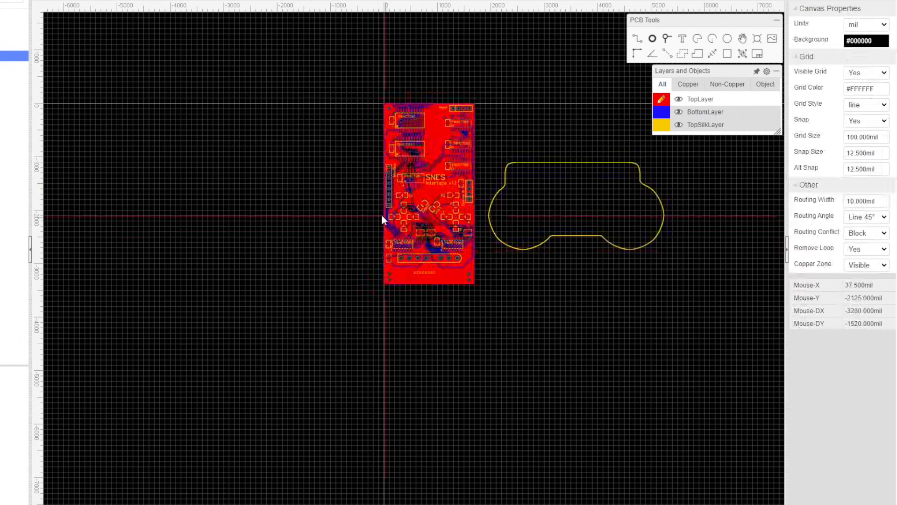
pyautogui.scroll(5, 383, 216)
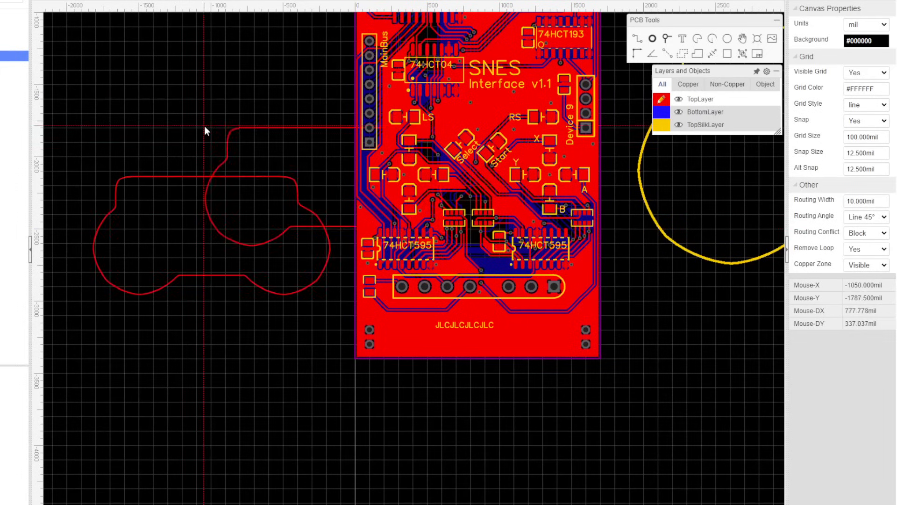
pyautogui.press('Escape')
pyautogui.click(295, 182)
pyautogui.click(866, 25)
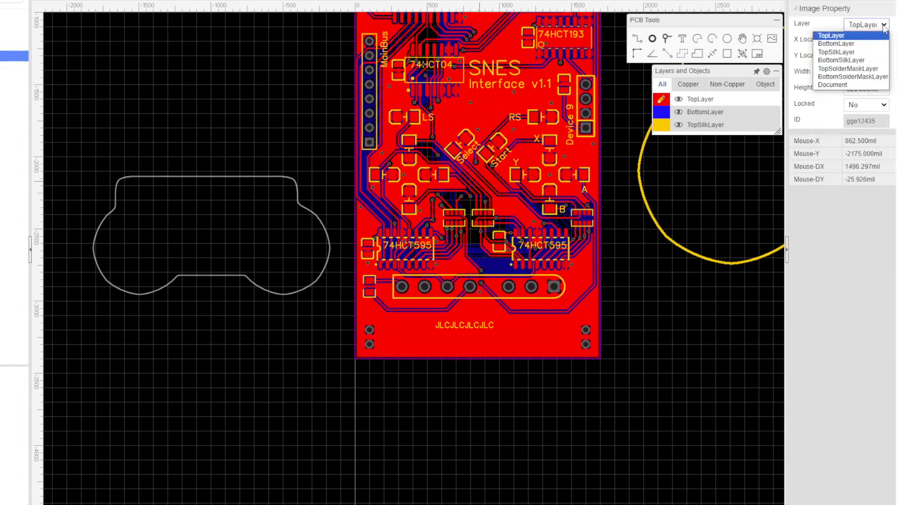
pyautogui.click(875, 51)
# Delete the oversized controller outline and move the smaller one onto the board so it surrounds the button LEDs.
pyautogui.click(672, 242)
pyautogui.moveTo(314, 214); pyautogui.dragTo(583, 142)
pyautogui.click(632, 152)
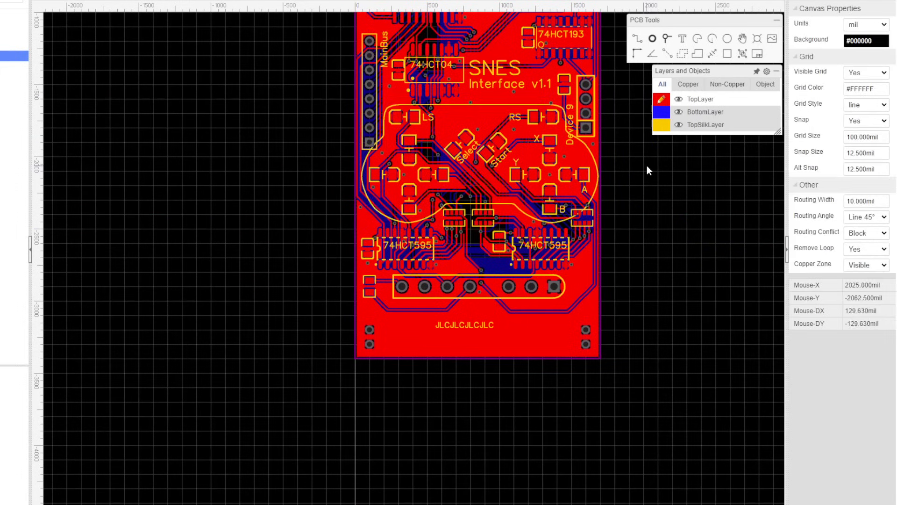
# Shorten the Device 9 label to Dev 9, reposition it next to its four-pin header, and save the PCB.
pyautogui.moveTo(659, 165); pyautogui.dragTo(605, 223, button='right')
pyautogui.scroll(2, 564, 186)
pyautogui.click(466, 188)
pyautogui.click(879, 42)
pyautogui.press('BackSpace')
pyautogui.press('BackSpace')
pyautogui.press('BackSpace')
pyautogui.moveTo(463, 191); pyautogui.dragTo(467, 153)
pyautogui.click(664, 198)
pyautogui.scroll(-2, 664, 198)
pyautogui.hotkey('ctrl', 's')
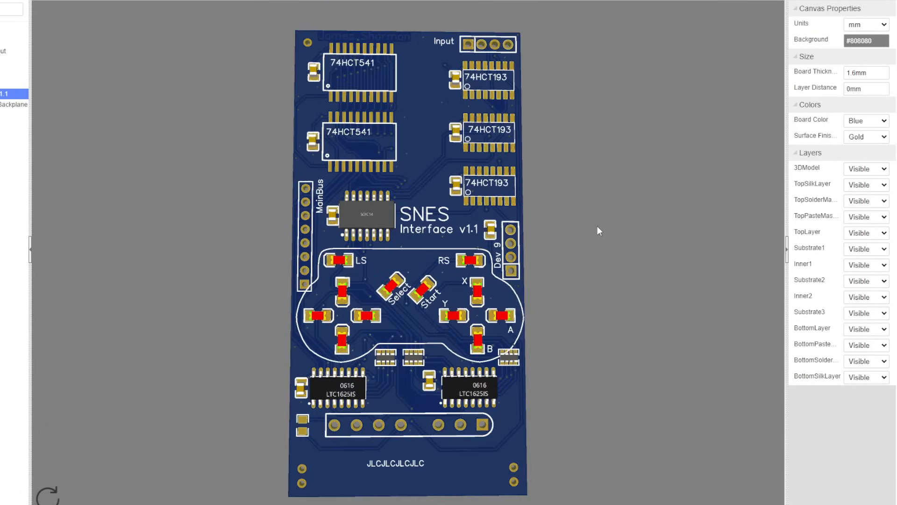
# Inspect the 3D board preview around the controller outline, button LEDs and their labels.
pyautogui.scroll(3, 597, 226)
pyautogui.scroll(3, 613, 449)
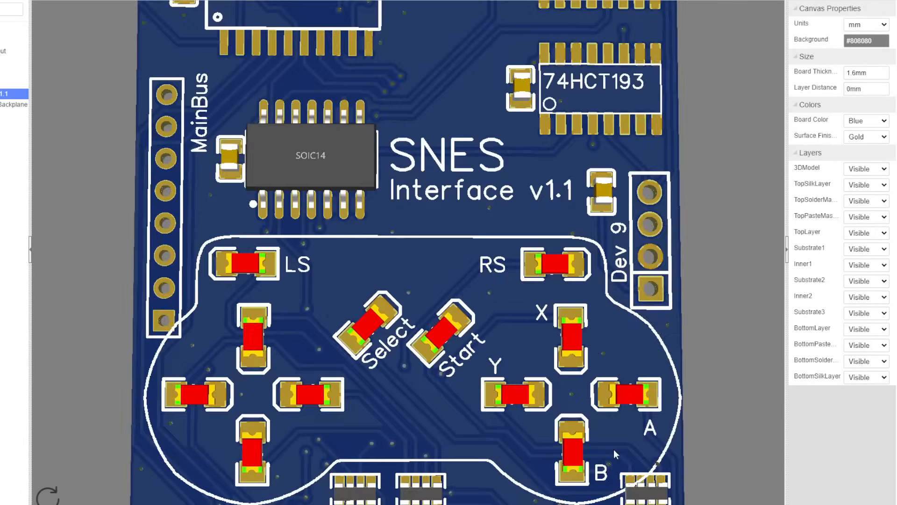
pyautogui.scroll(-2, 716, 426)
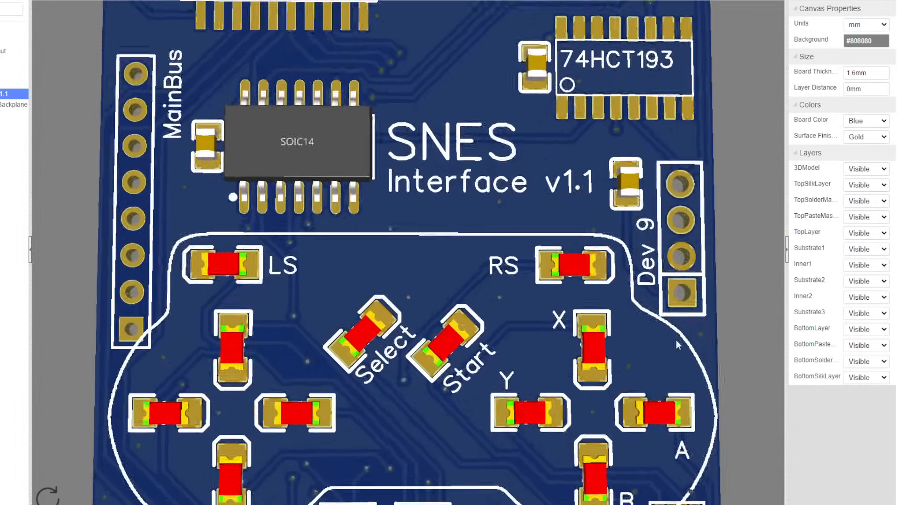
pyautogui.scroll(2, 699, 459)
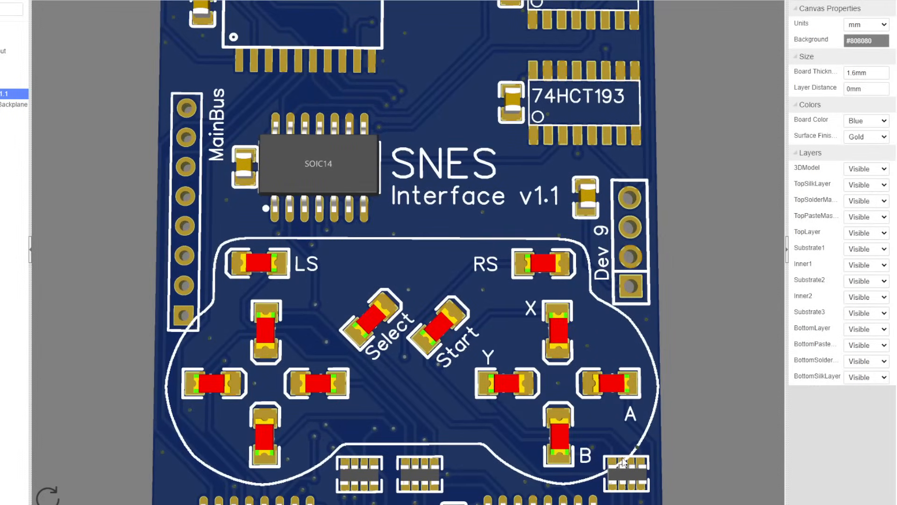
pyautogui.scroll(-2, 623, 462)
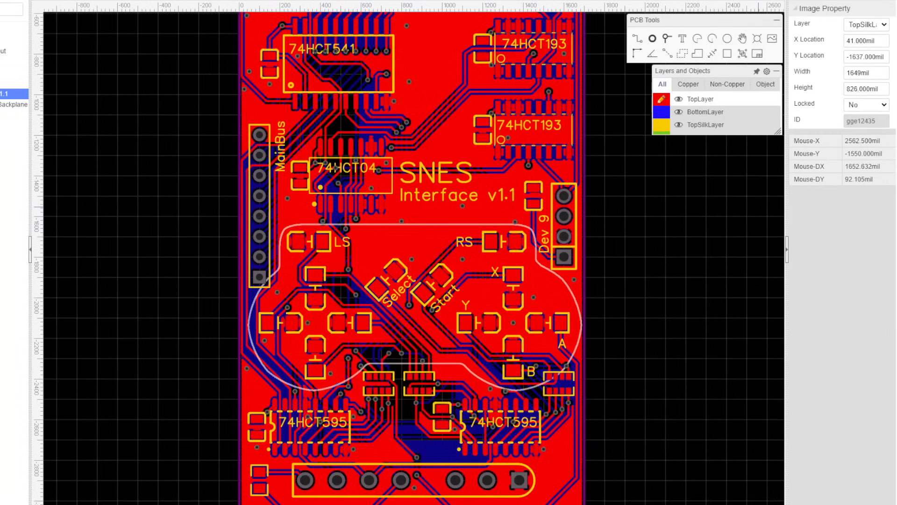
# Set the height of the controller outline already on the board to 826 mil.
pyautogui.doubleClick(883, 91)
pyautogui.write('826')
pyautogui.press('Return')
pyautogui.click(294, 193)
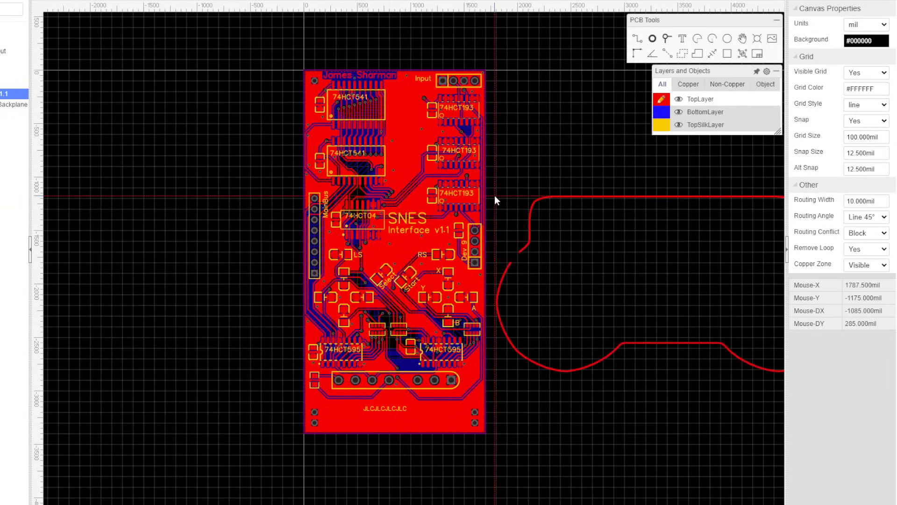
# Assign the newly inserted controller outline beside the board to the TopSilkLayer and resize it to 1649 x 826 mil.
pyautogui.click(592, 199)
pyautogui.click(883, 25)
pyautogui.click(869, 52)
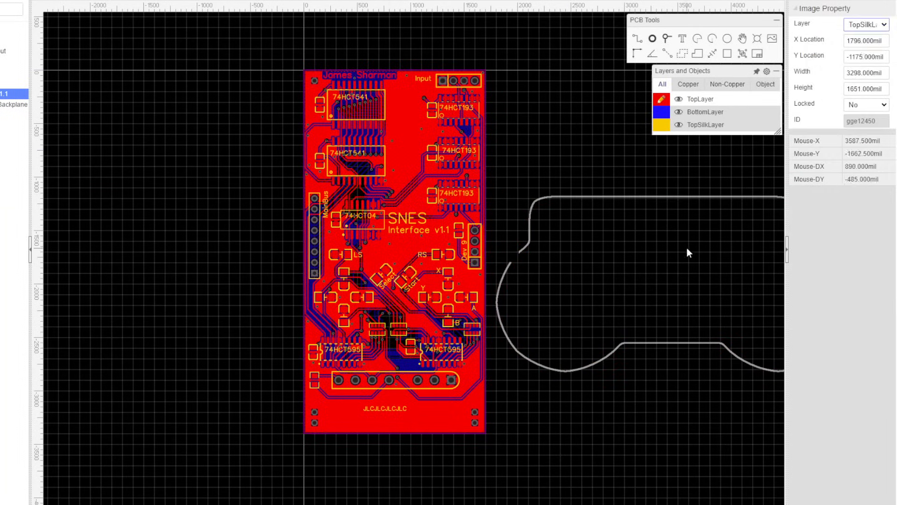
pyautogui.click(707, 197)
pyautogui.doubleClick(869, 71)
pyautogui.write('1649')
pyautogui.press('Return')
pyautogui.moveTo(848, 54); pyautogui.dragTo(882, 57)
pyautogui.write('826')
pyautogui.doubleClick(865, 88)
pyautogui.write('826')
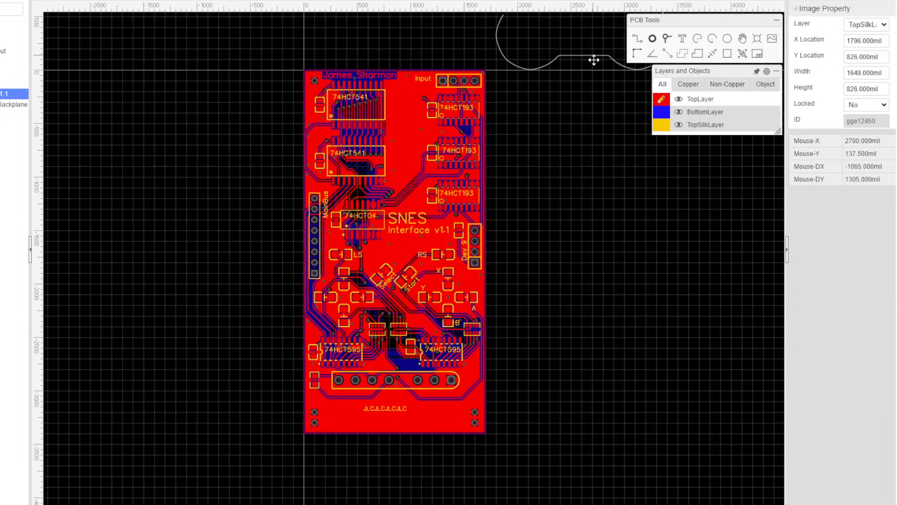
# Place the resized controller outline around the button LEDs at X 40 mil and Y -1635 mil.
pyautogui.moveTo(593, 61); pyautogui.dragTo(606, 311)
pyautogui.doubleClick(864, 40)
pyautogui.write('40')
pyautogui.doubleClick(864, 57)
pyautogui.write('-1635')
pyautogui.scroll(5, 395, 304)
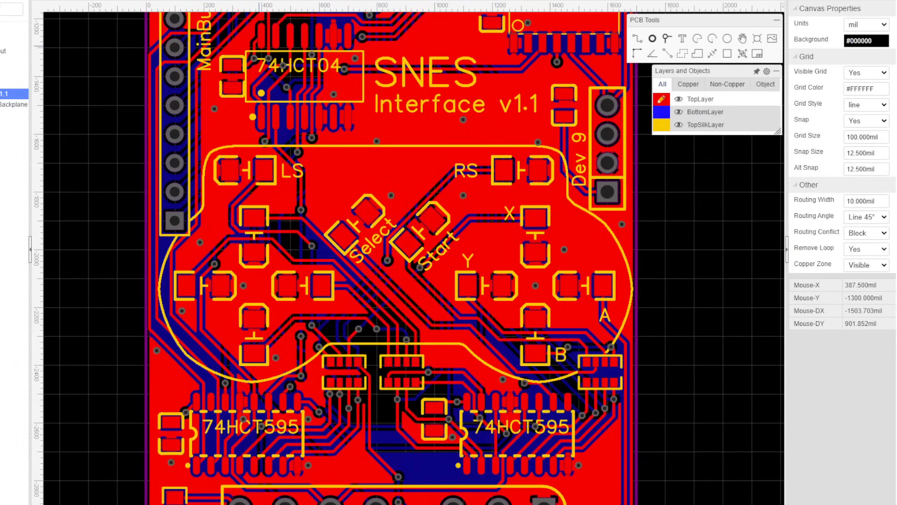
# Start generating the PCB fabrication (Gerber) files and run the design rule check first.
pyautogui.click(2, 1)
pyautogui.click(52, 87)
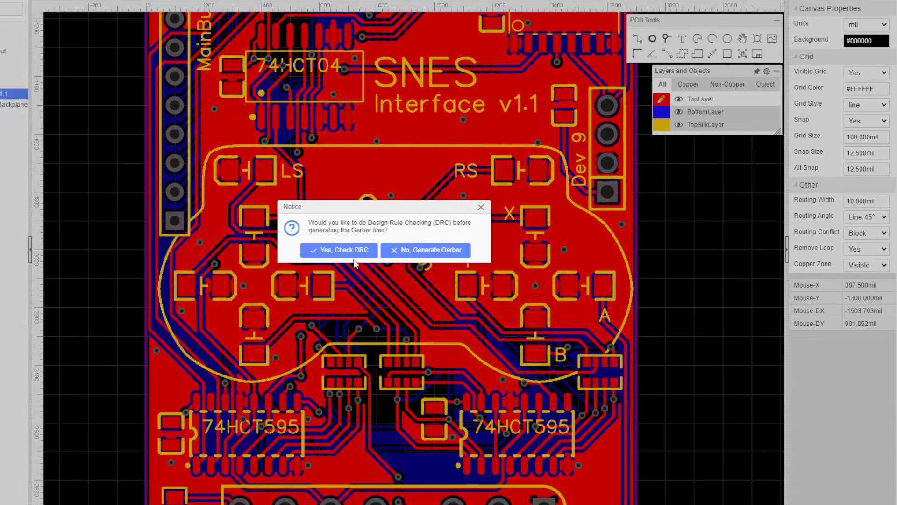
pyautogui.click(339, 250)
# Choose a PCB quantity of 5 and start the one-click PCB/SMT order with JLCPCB.
pyautogui.click(586, 151)
pyautogui.click(586, 151)
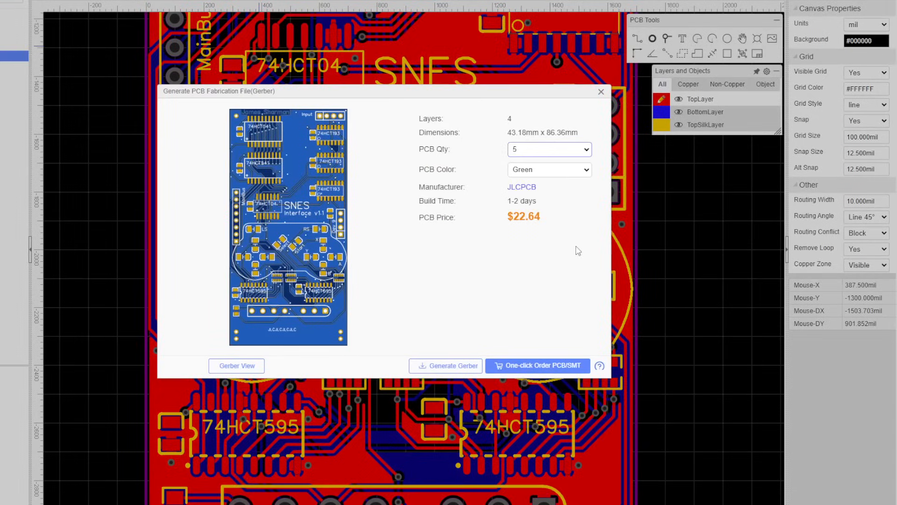
pyautogui.click(529, 364)
pyautogui.click(362, 250)
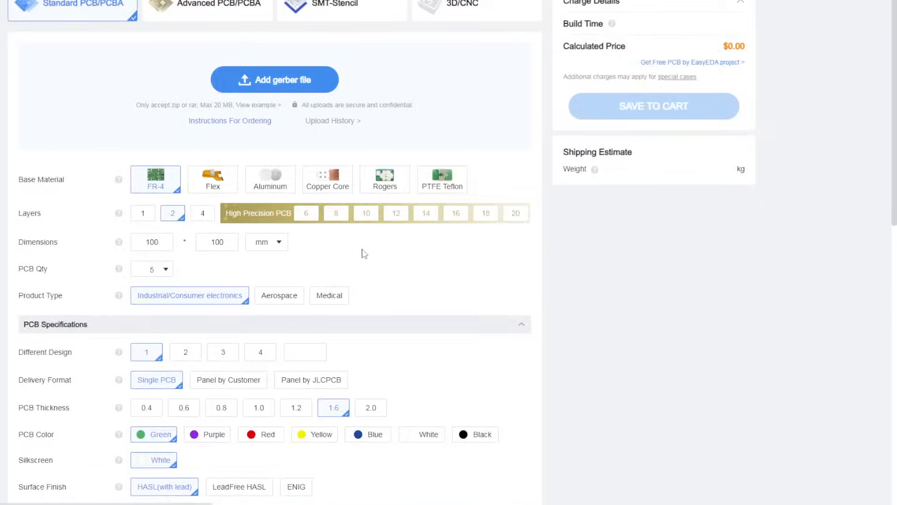